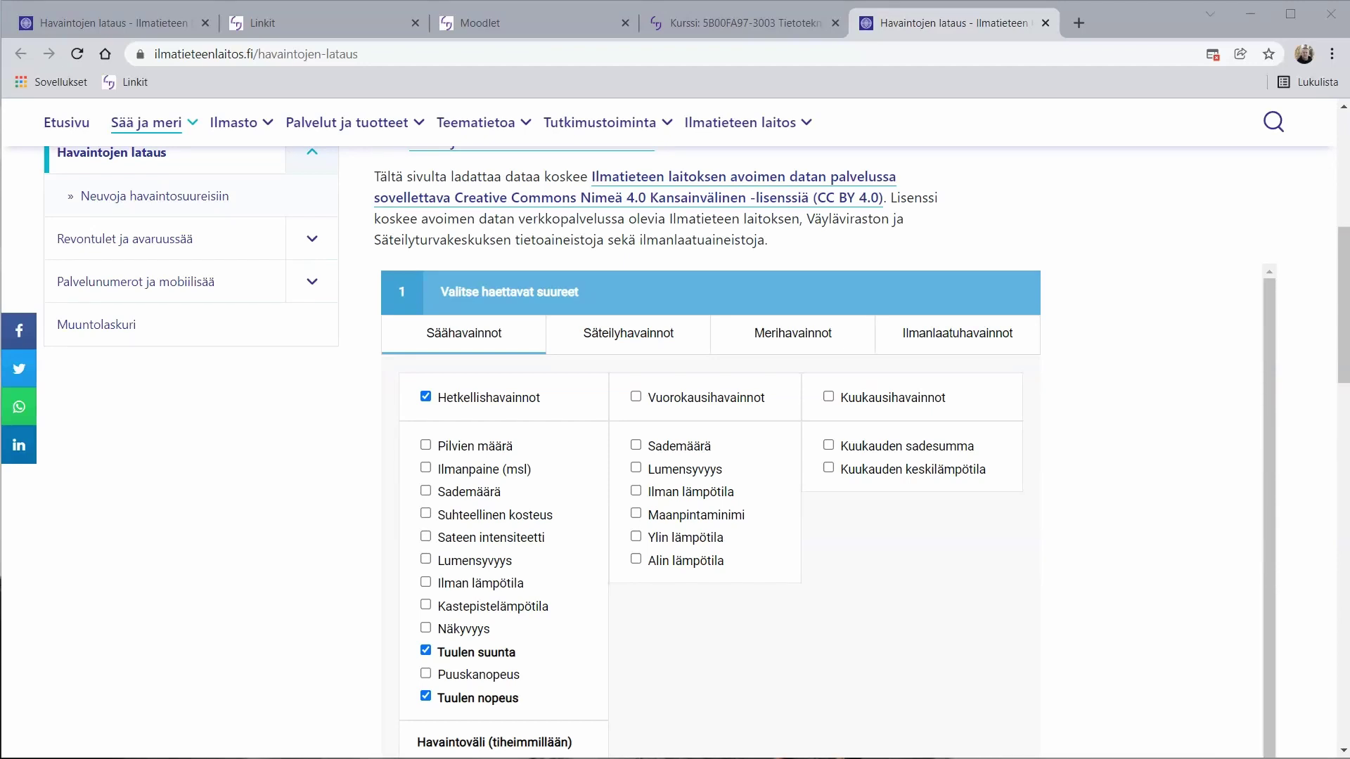
Scroll through the Havaintojen lataus page to review the Kuusamo observation selection.
{"action": "scroll", "coordinate": [1338, 344], "scroll_direction": "up", "scroll_amount": 7}
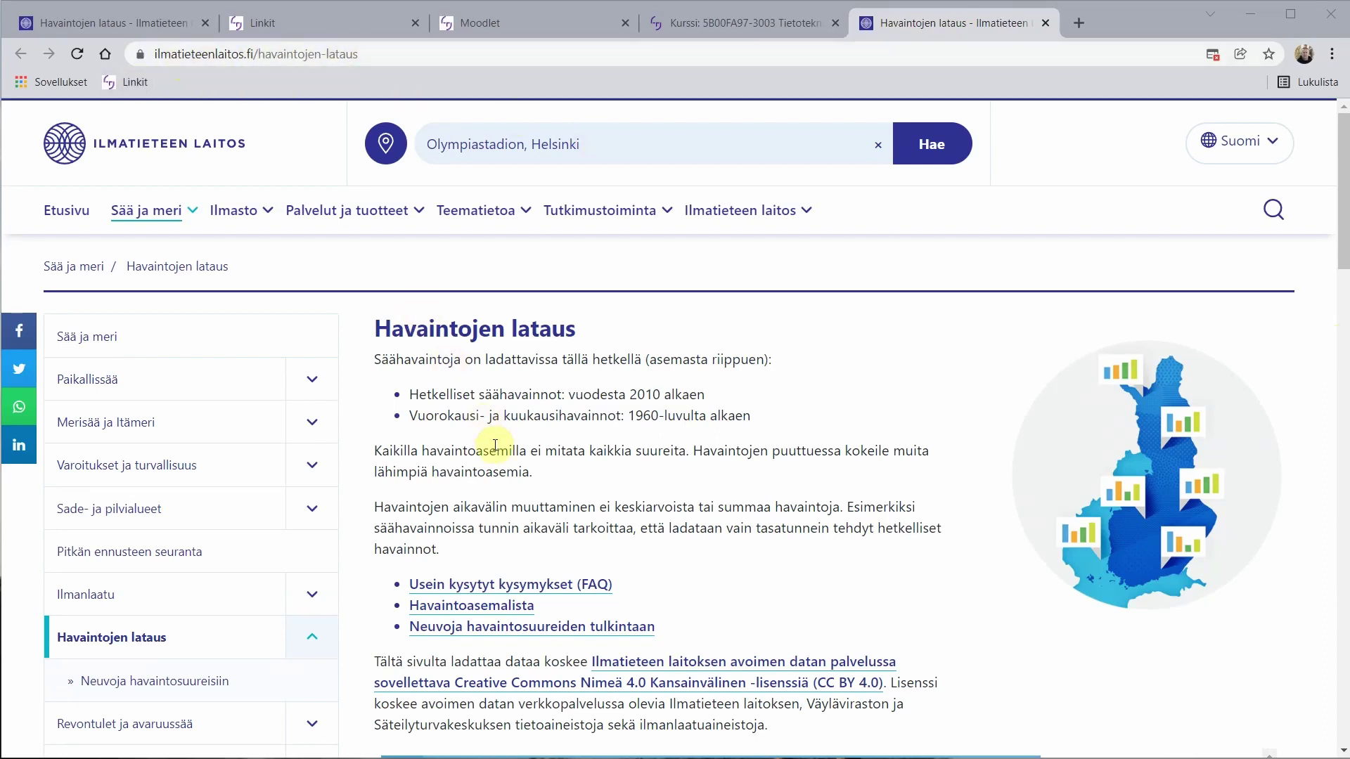
{"action": "scroll", "coordinate": [546, 471], "scroll_direction": "down", "scroll_amount": 5}
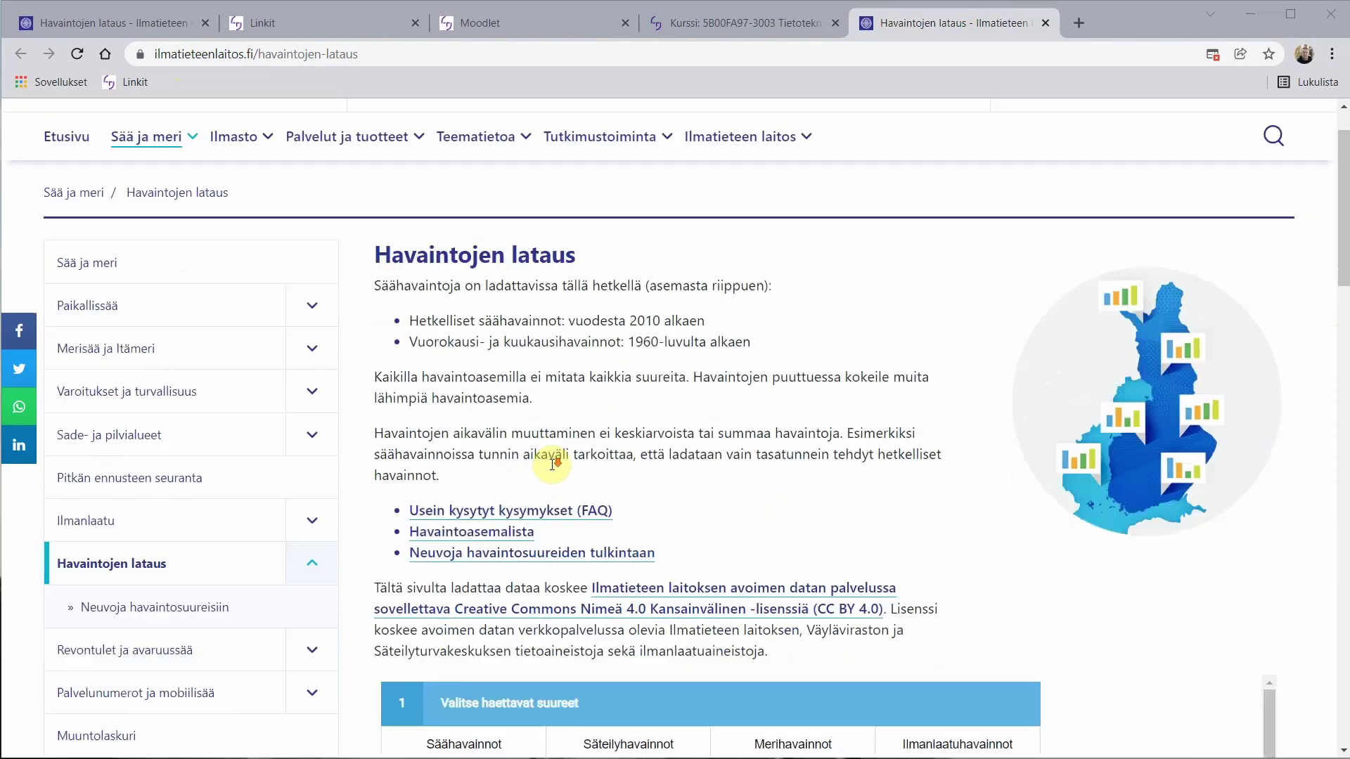
{"action": "scroll", "coordinate": [552, 464], "scroll_direction": "down", "scroll_amount": 3}
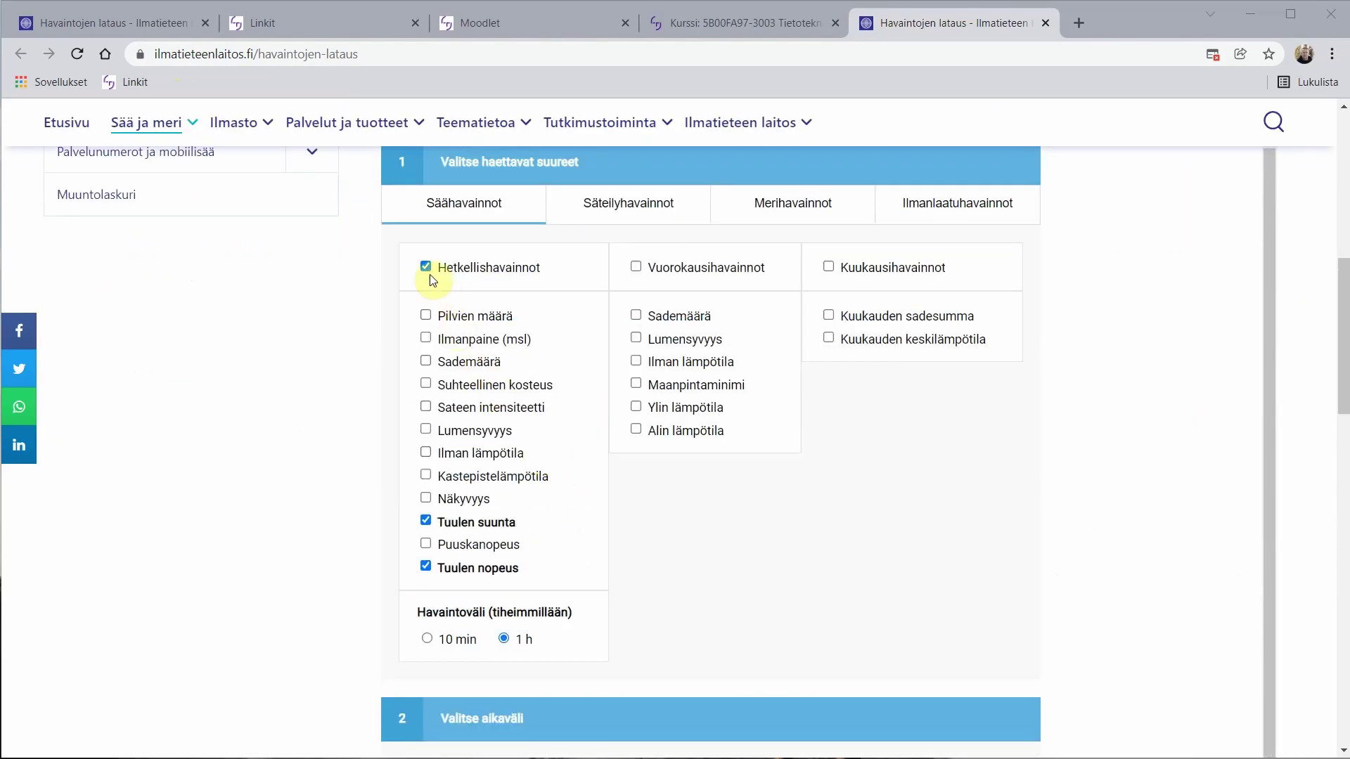
{"action": "scroll", "coordinate": [390, 242], "scroll_direction": "up", "scroll_amount": 1}
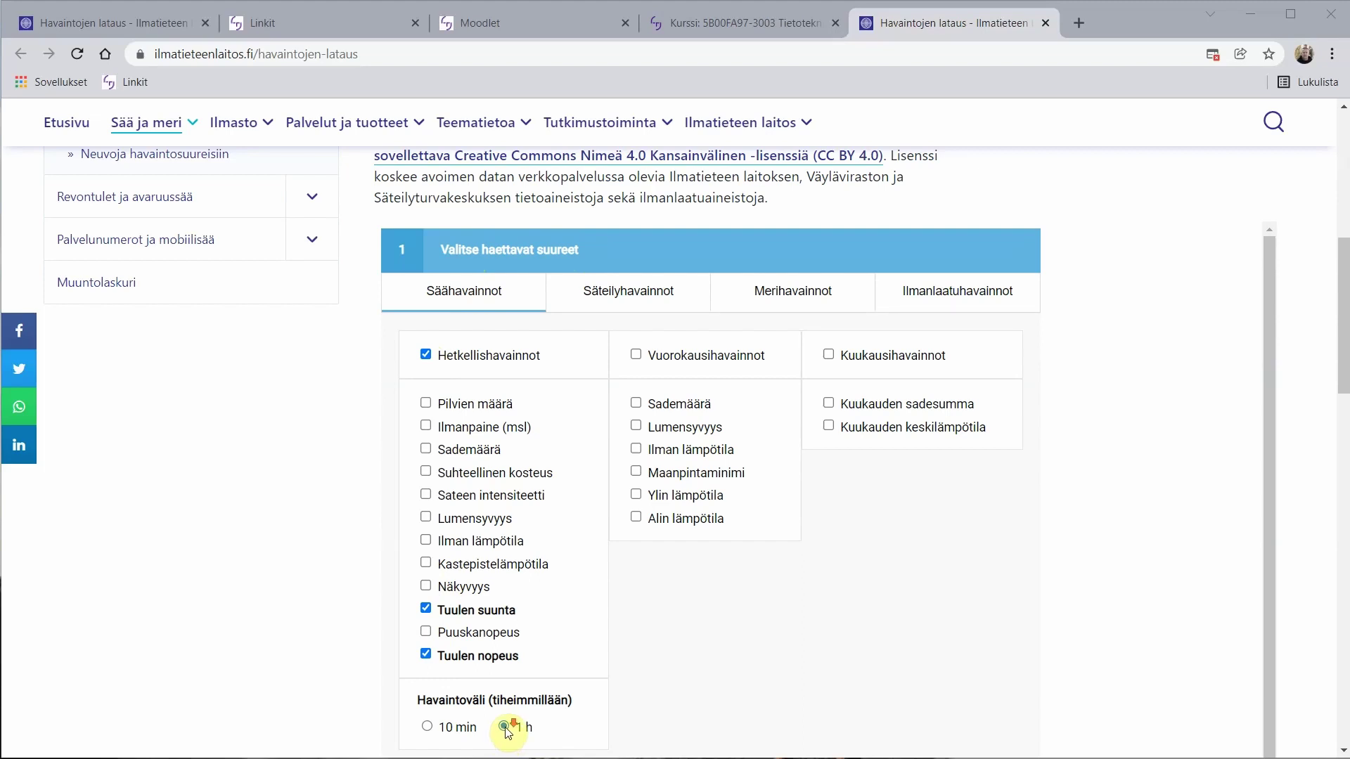
{"action": "scroll", "coordinate": [511, 724], "scroll_direction": "down", "scroll_amount": 1}
{"action": "scroll", "coordinate": [519, 668], "scroll_direction": "down", "scroll_amount": 1}
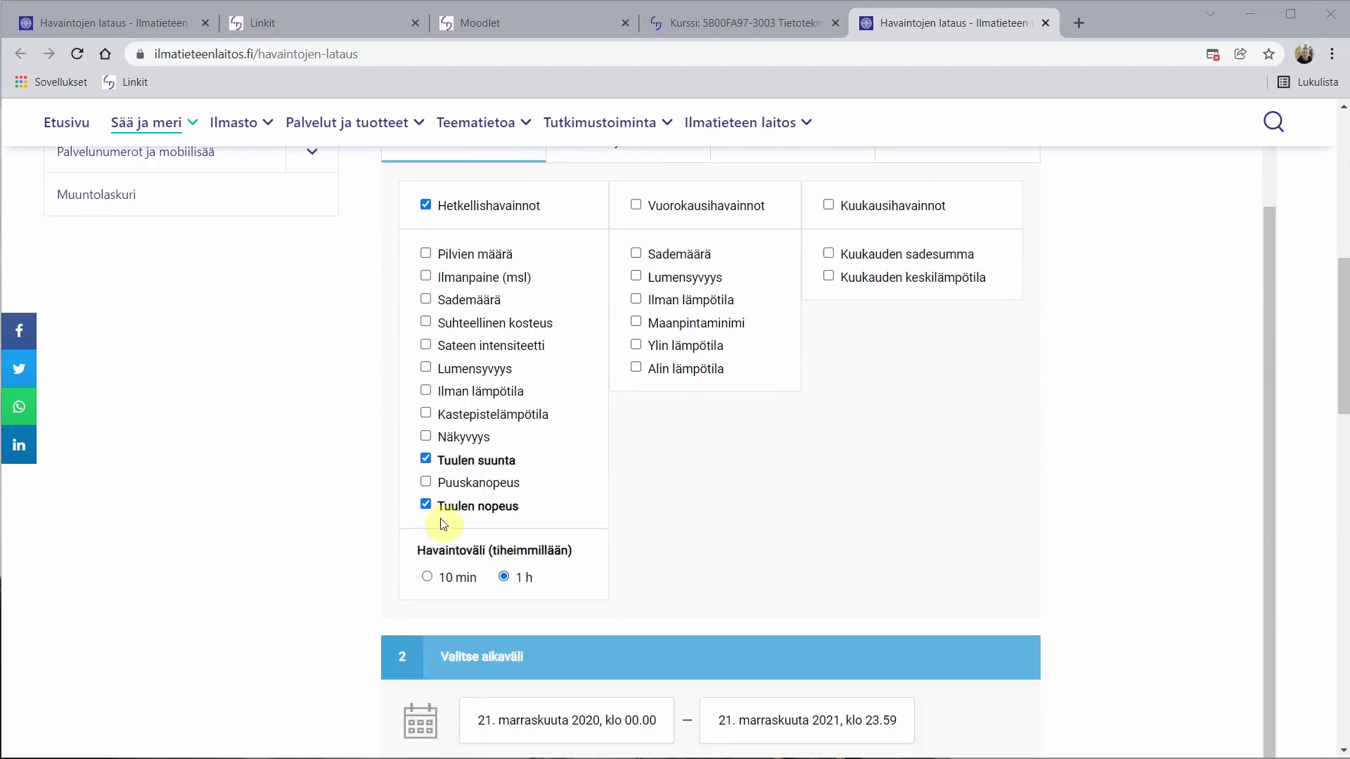
{"action": "scroll", "coordinate": [602, 576], "scroll_direction": "down", "scroll_amount": 2}
{"action": "scroll", "coordinate": [598, 575], "scroll_direction": "down", "scroll_amount": 1}
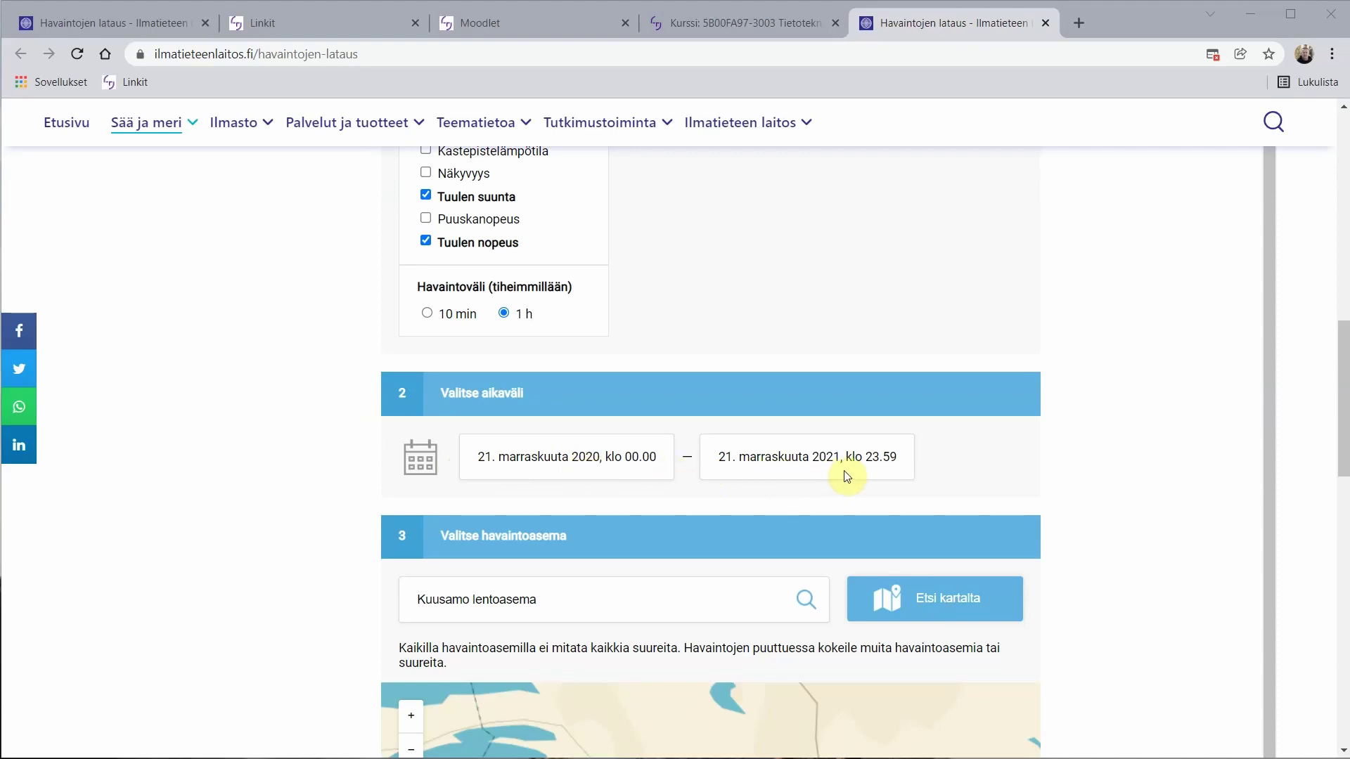
{"action": "scroll", "coordinate": [634, 462], "scroll_direction": "down", "scroll_amount": 4}
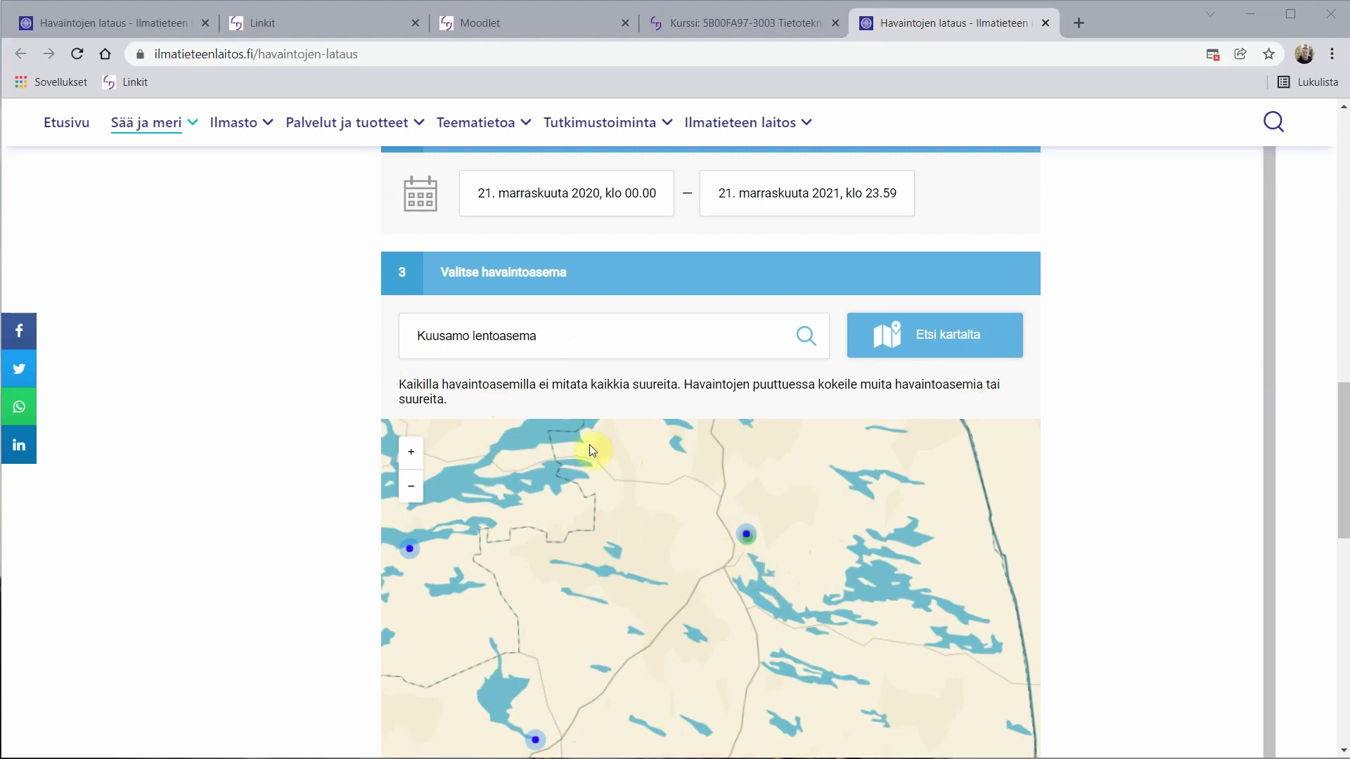
{"action": "left_click", "coordinate": [1264, 420]}
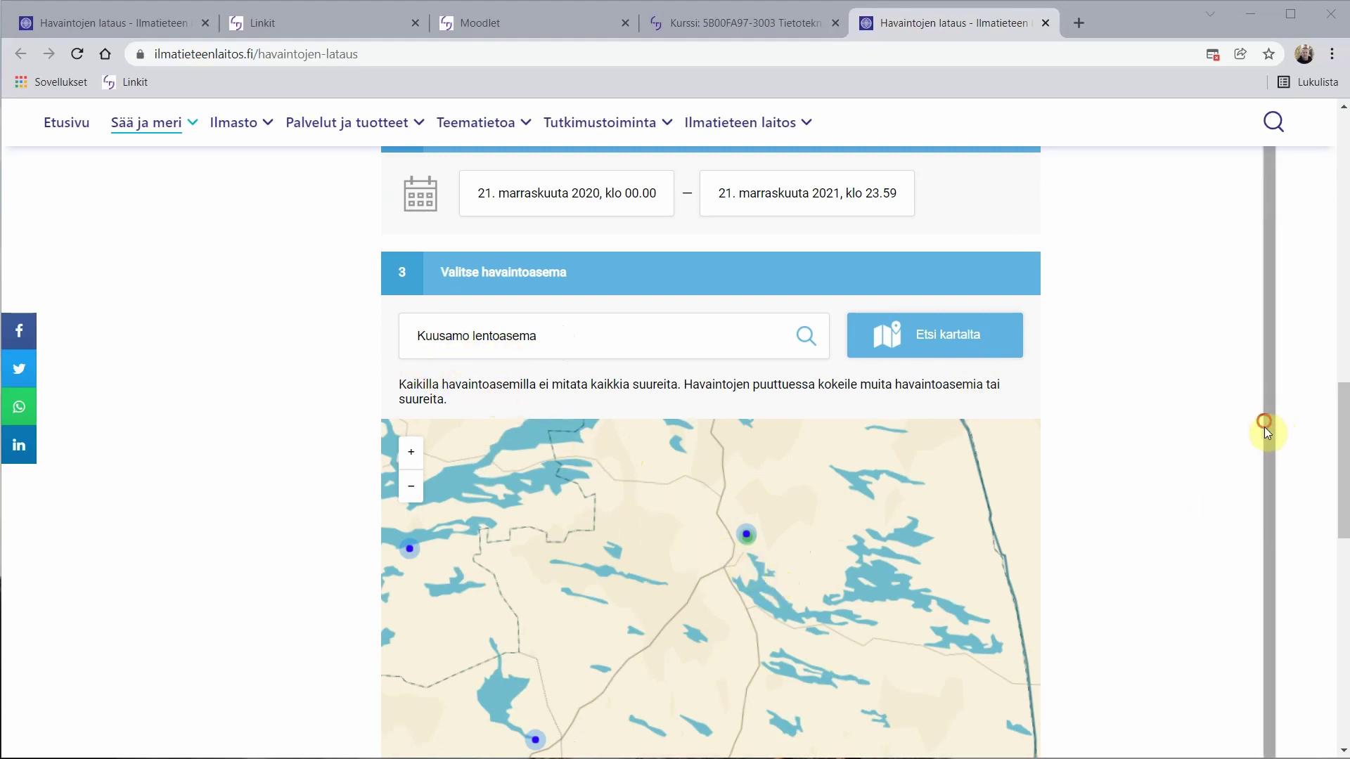
{"action": "scroll", "coordinate": [1199, 460], "scroll_direction": "down", "scroll_amount": 3}
{"action": "scroll", "coordinate": [1195, 457], "scroll_direction": "down", "scroll_amount": 4}
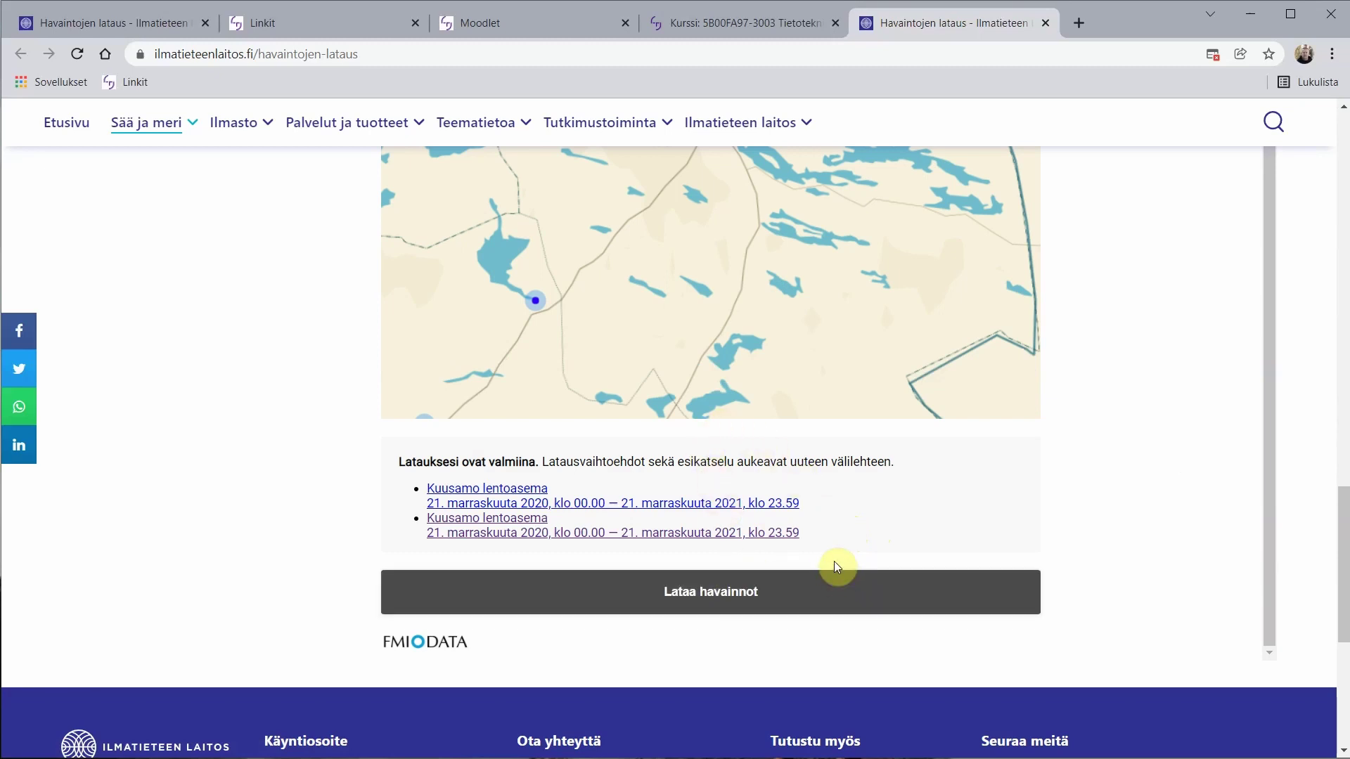
Request the observation download and open the newest Kuusamo lentoasema data preview.
{"action": "left_click", "coordinate": [701, 597]}
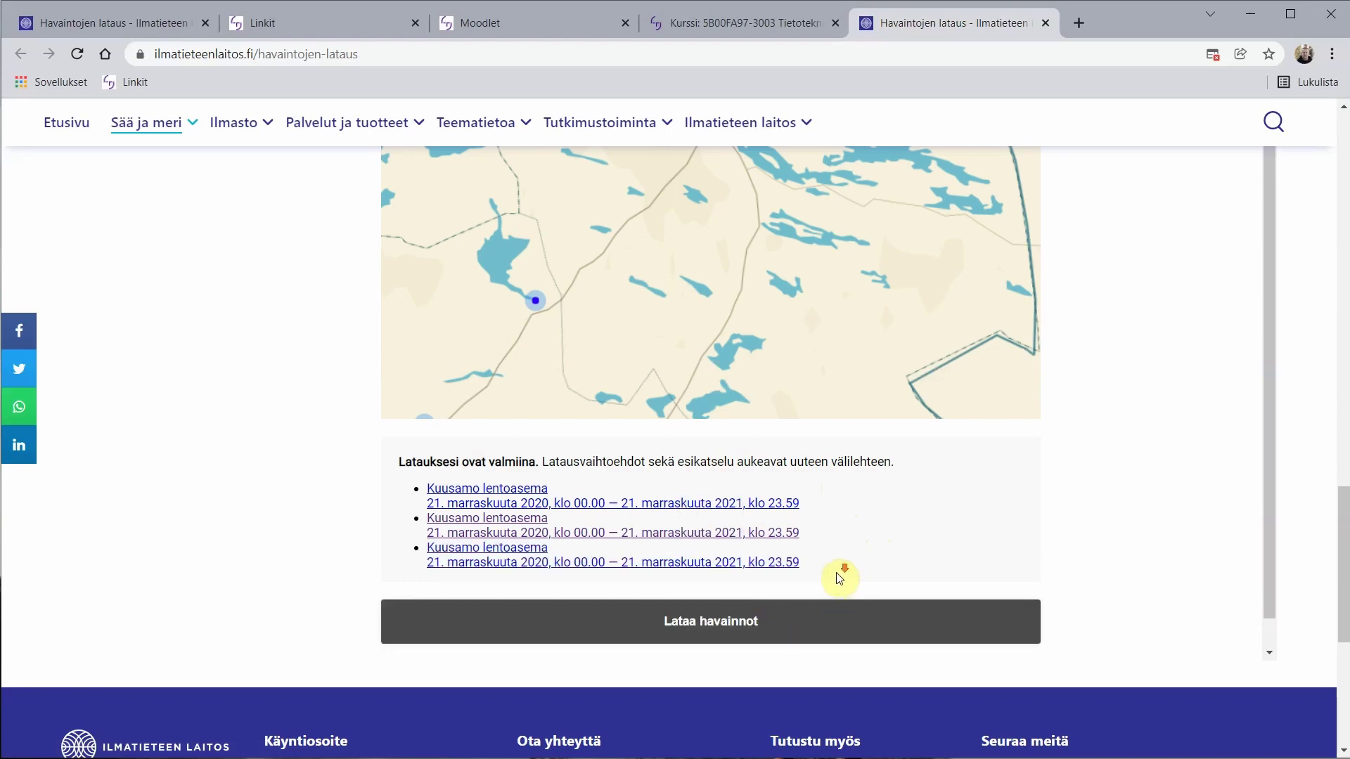
{"action": "scroll", "coordinate": [796, 573], "scroll_direction": "down", "scroll_amount": 1}
{"action": "left_click", "coordinate": [756, 590]}
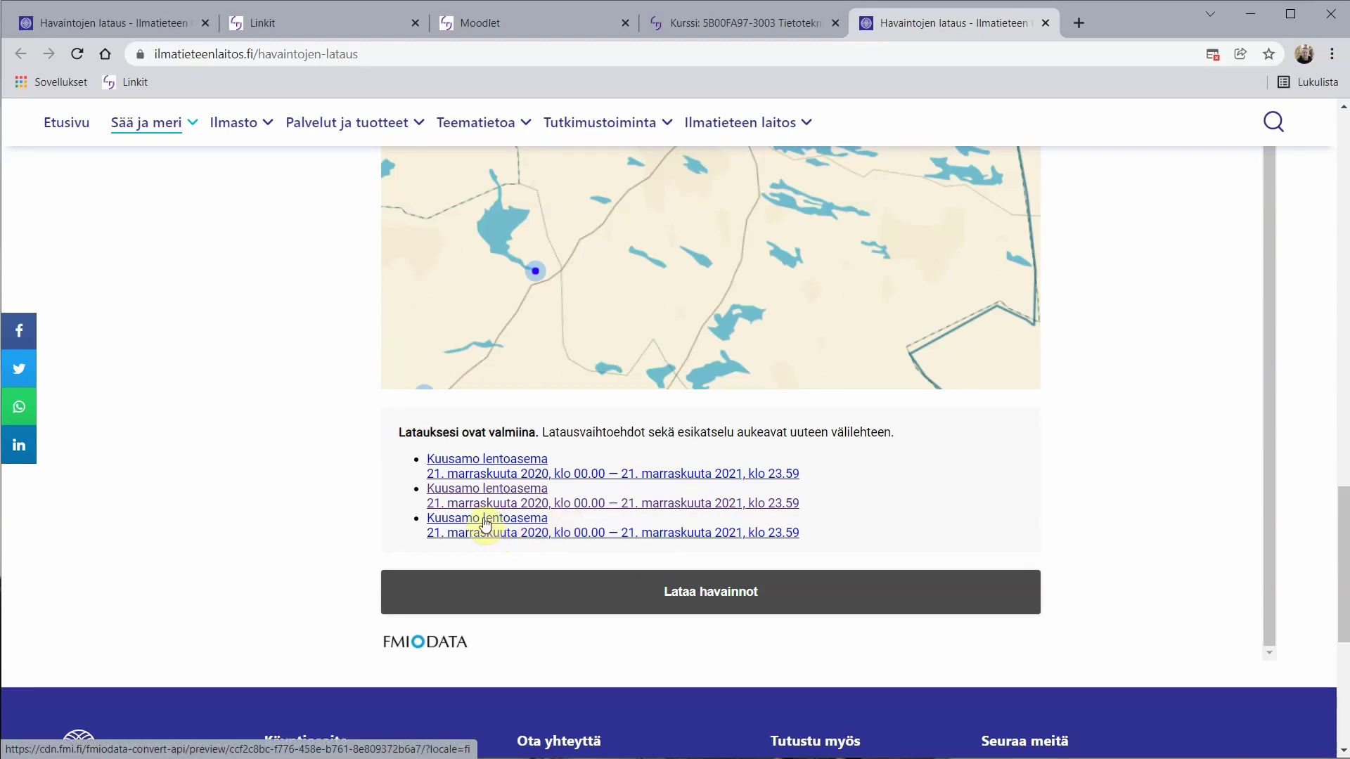
{"action": "left_click", "coordinate": [485, 522]}
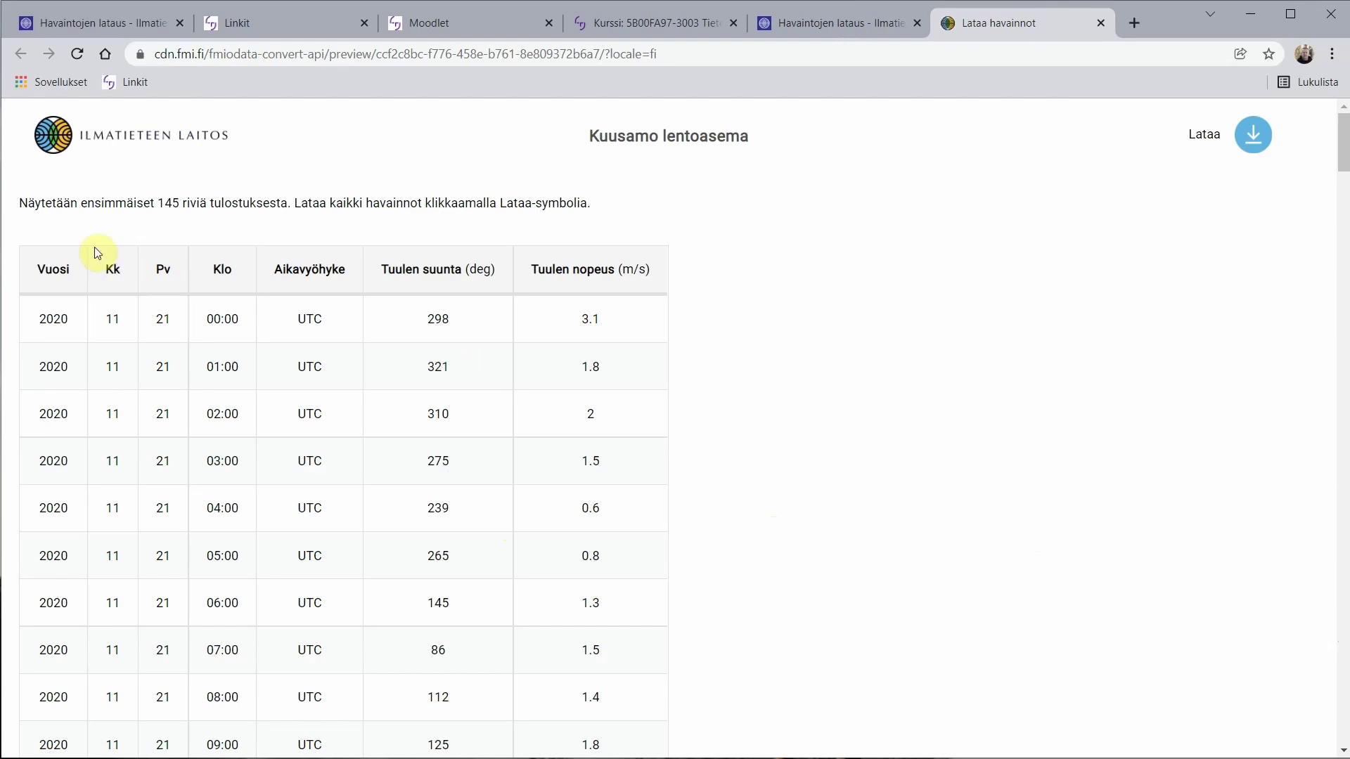
Scroll through the Kuusamo wind preview table, return to the top, and show the Lataa formats.
{"action": "scroll", "coordinate": [235, 355], "scroll_direction": "down", "scroll_amount": 6}
{"action": "scroll", "coordinate": [235, 365], "scroll_direction": "down", "scroll_amount": 13}
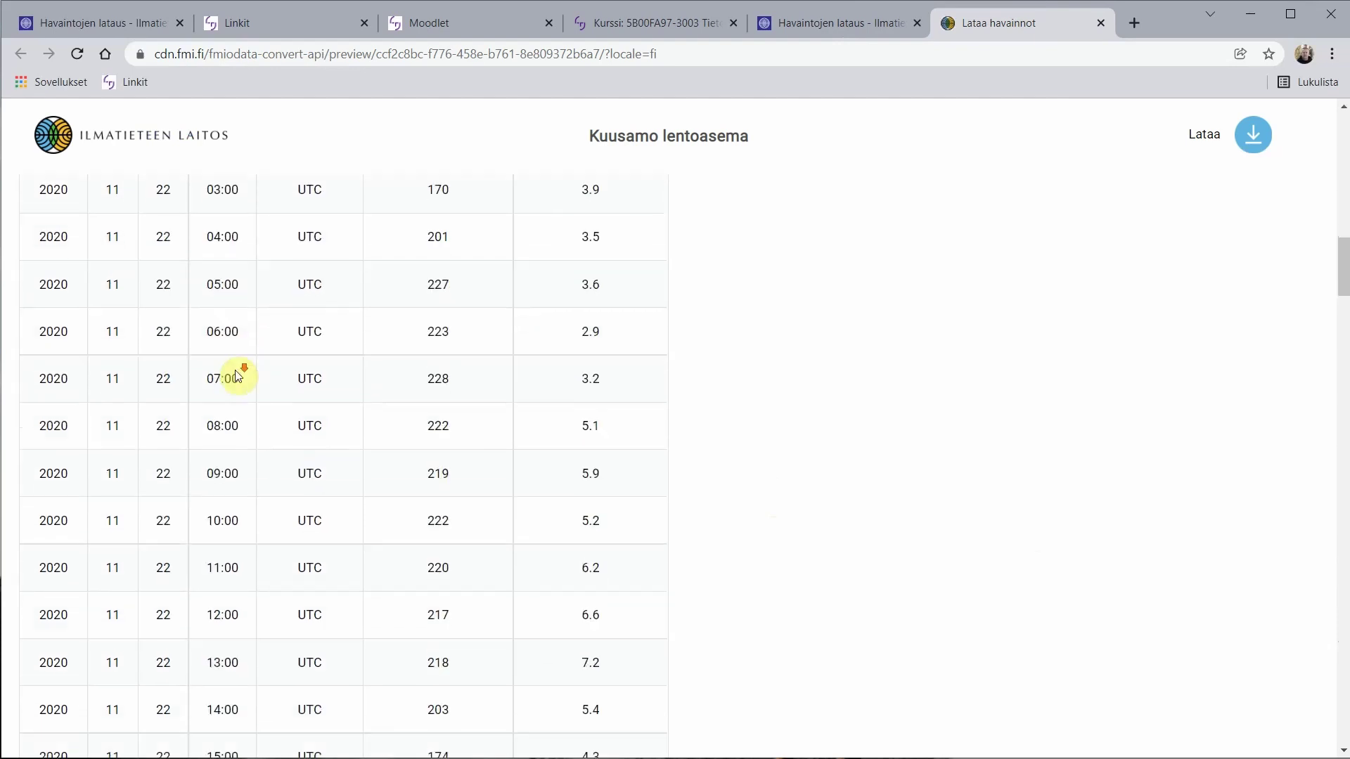
{"action": "scroll", "coordinate": [236, 376], "scroll_direction": "down", "scroll_amount": 12}
{"action": "scroll", "coordinate": [236, 378], "scroll_direction": "down", "scroll_amount": 12}
{"action": "scroll", "coordinate": [235, 371], "scroll_direction": "down", "scroll_amount": 9}
{"action": "scroll", "coordinate": [241, 374], "scroll_direction": "down", "scroll_amount": 13}
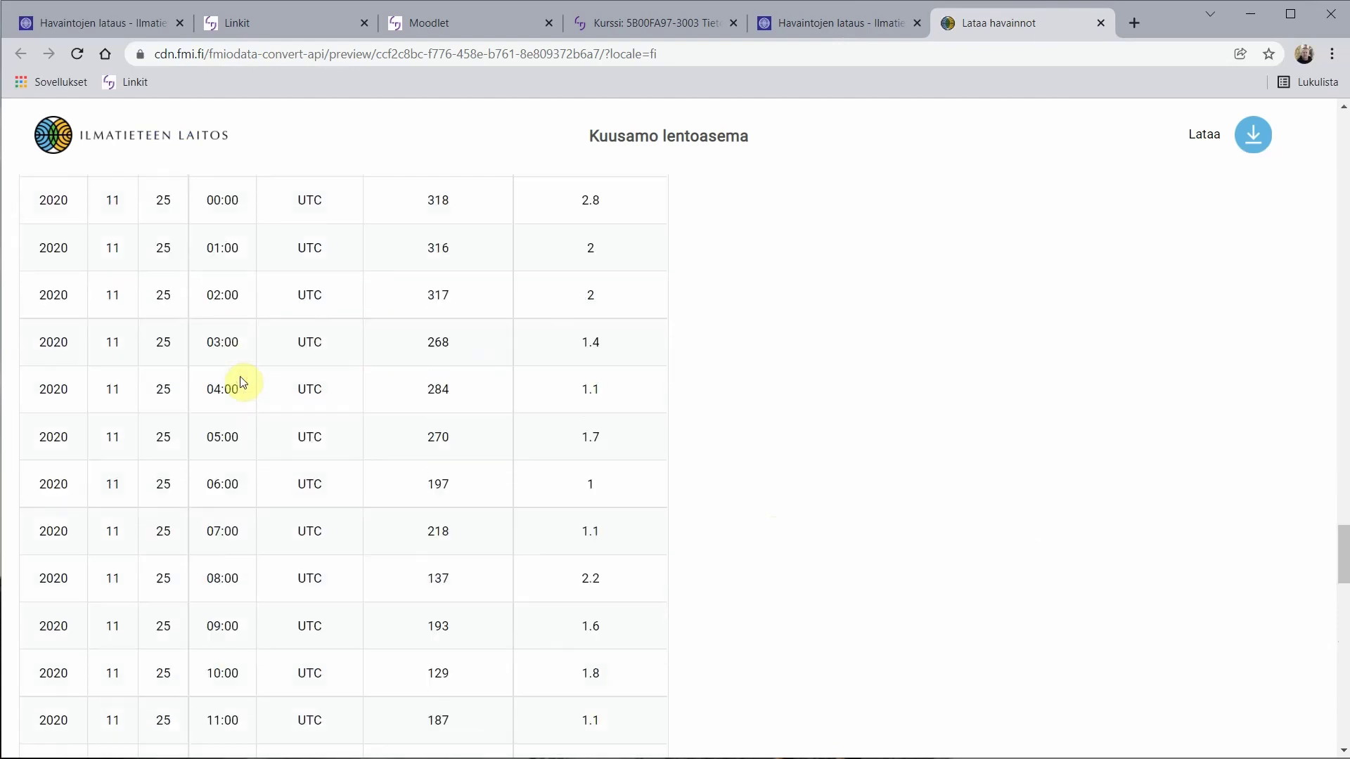
{"action": "scroll", "coordinate": [241, 380], "scroll_direction": "down", "scroll_amount": 7}
{"action": "left_click_drag", "start_coordinate": [1340, 582], "coordinate": [1341, 103]}
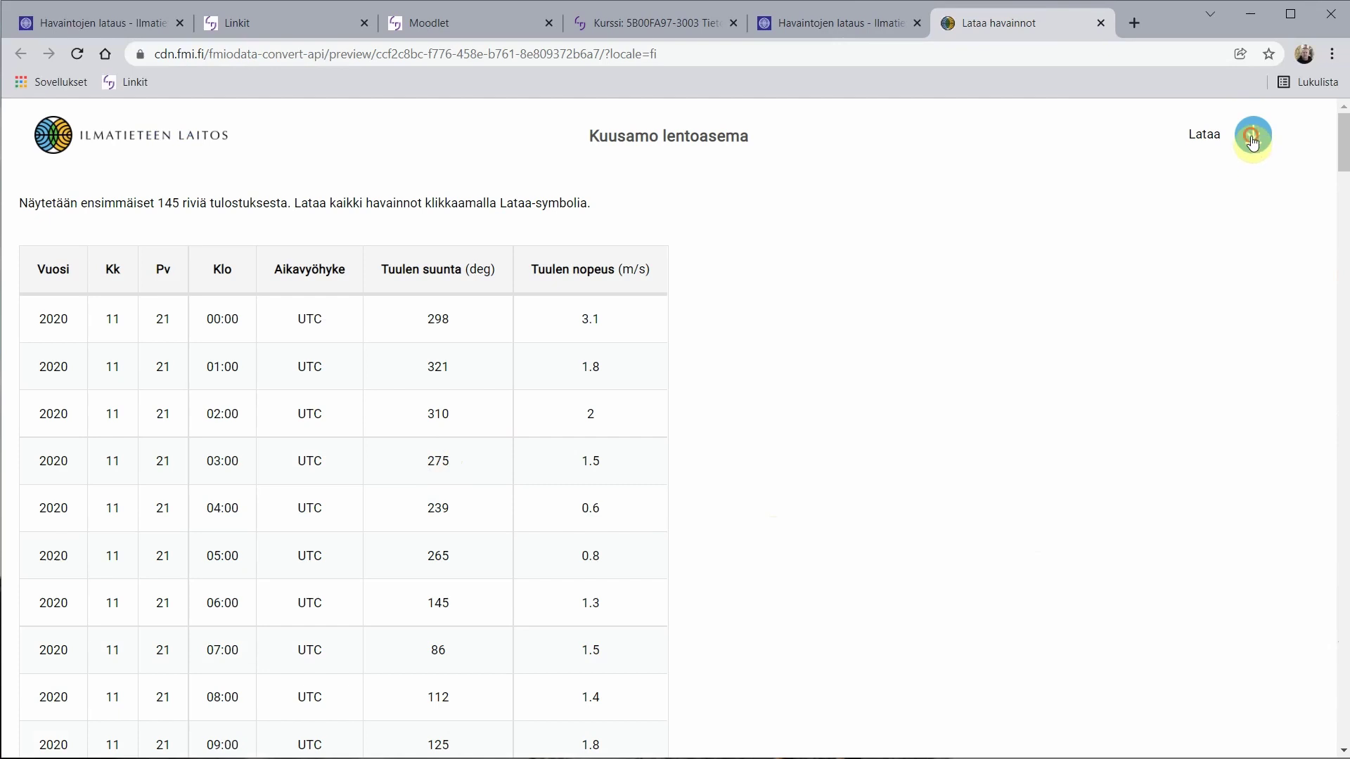
{"action": "left_click", "coordinate": [1254, 141]}
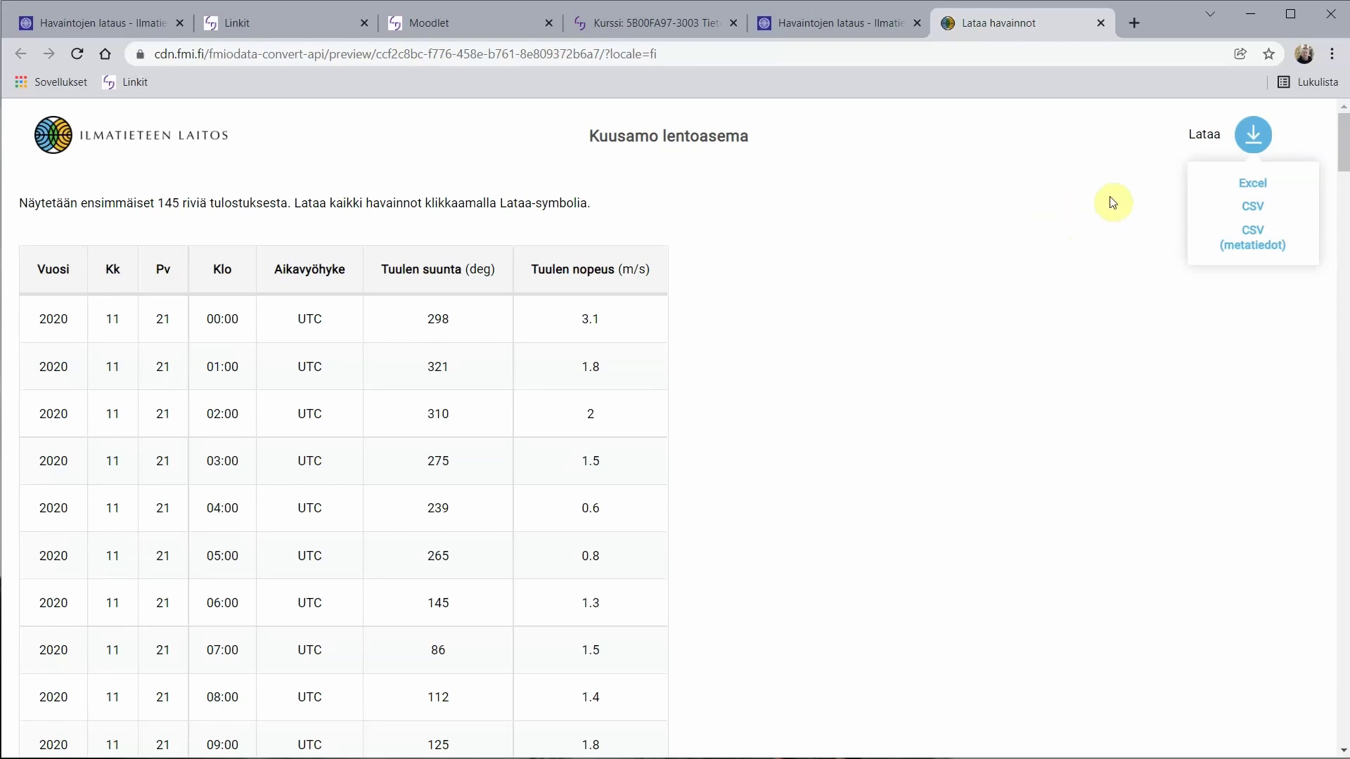
Download the Kuusamo observations as an Excel workbook and open the file in Excel.
{"action": "left_click", "coordinate": [1257, 187]}
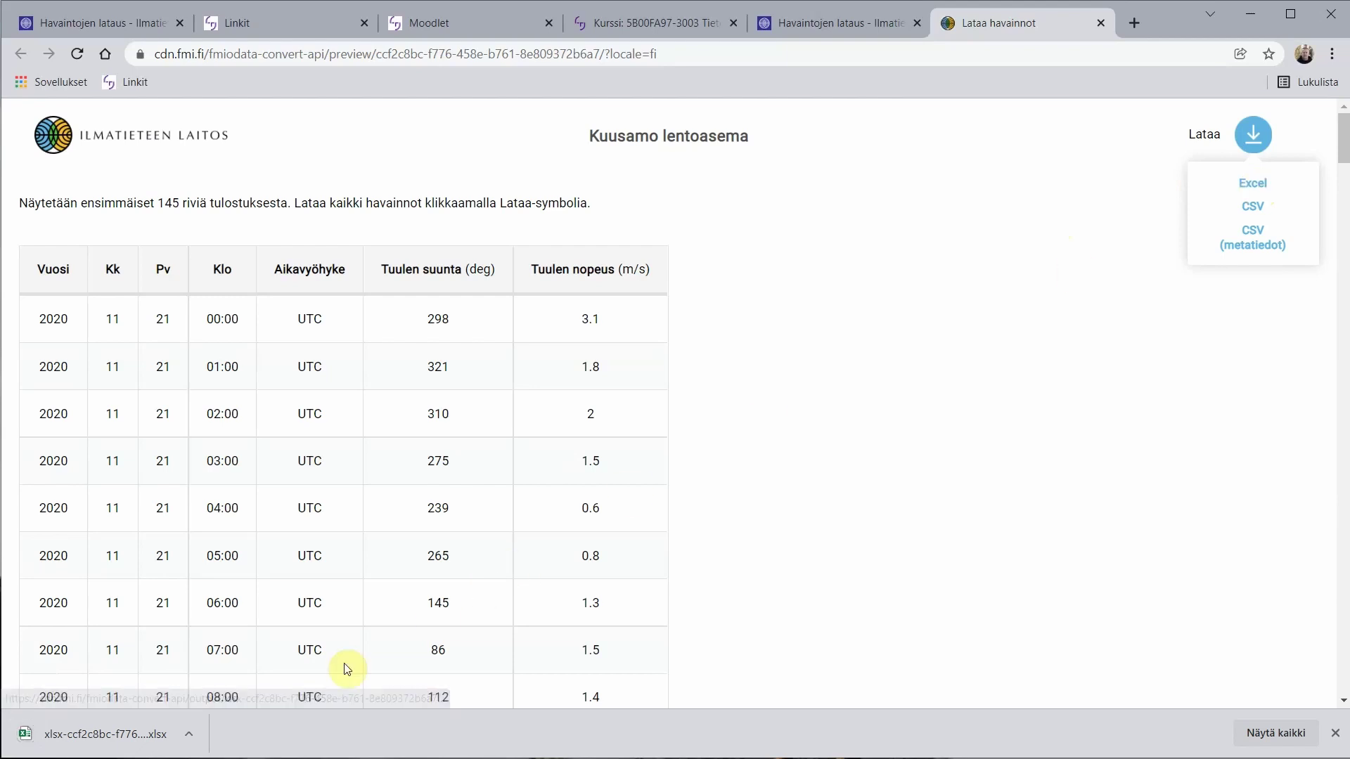
{"action": "left_click", "coordinate": [191, 735]}
{"action": "left_click", "coordinate": [200, 752]}
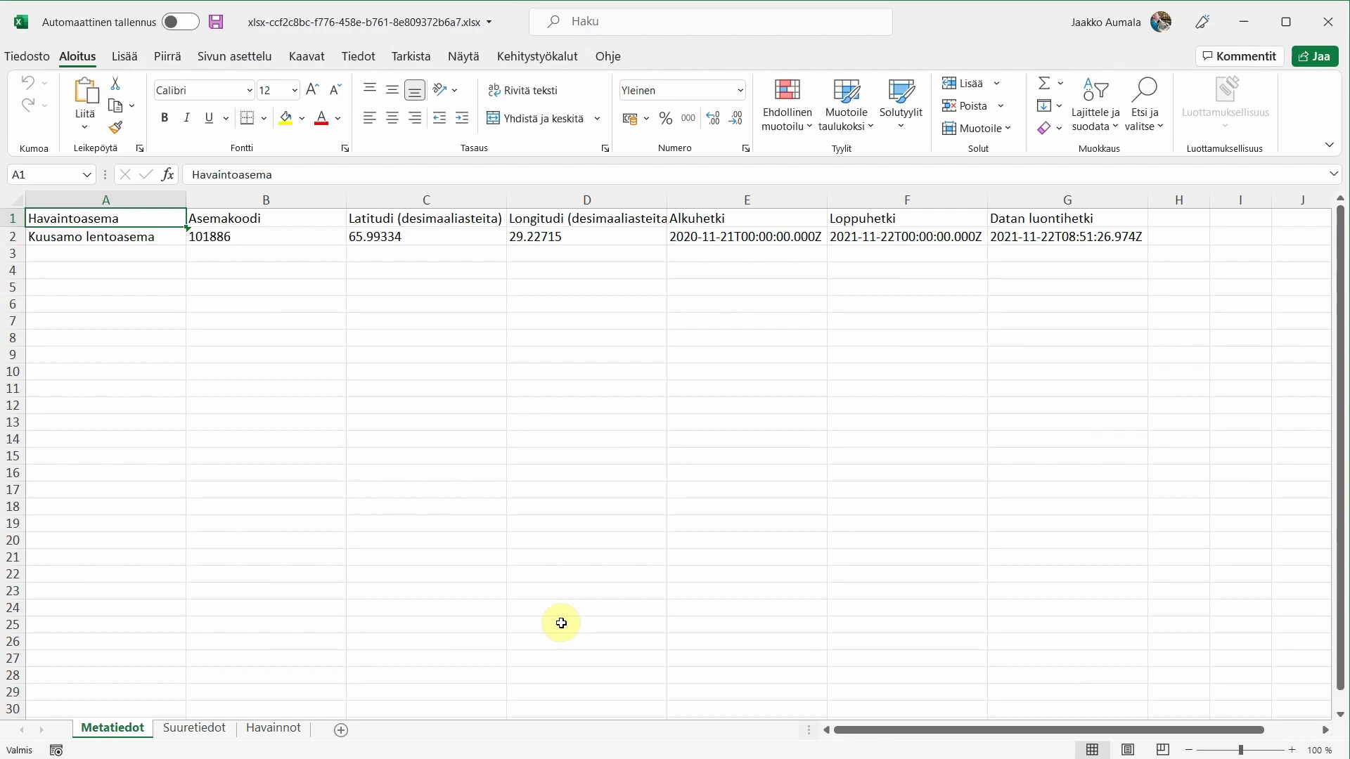
Look over the workbook's sheets and delete the Suuretiedot sheet.
{"action": "left_click", "coordinate": [204, 731]}
{"action": "left_click", "coordinate": [273, 729]}
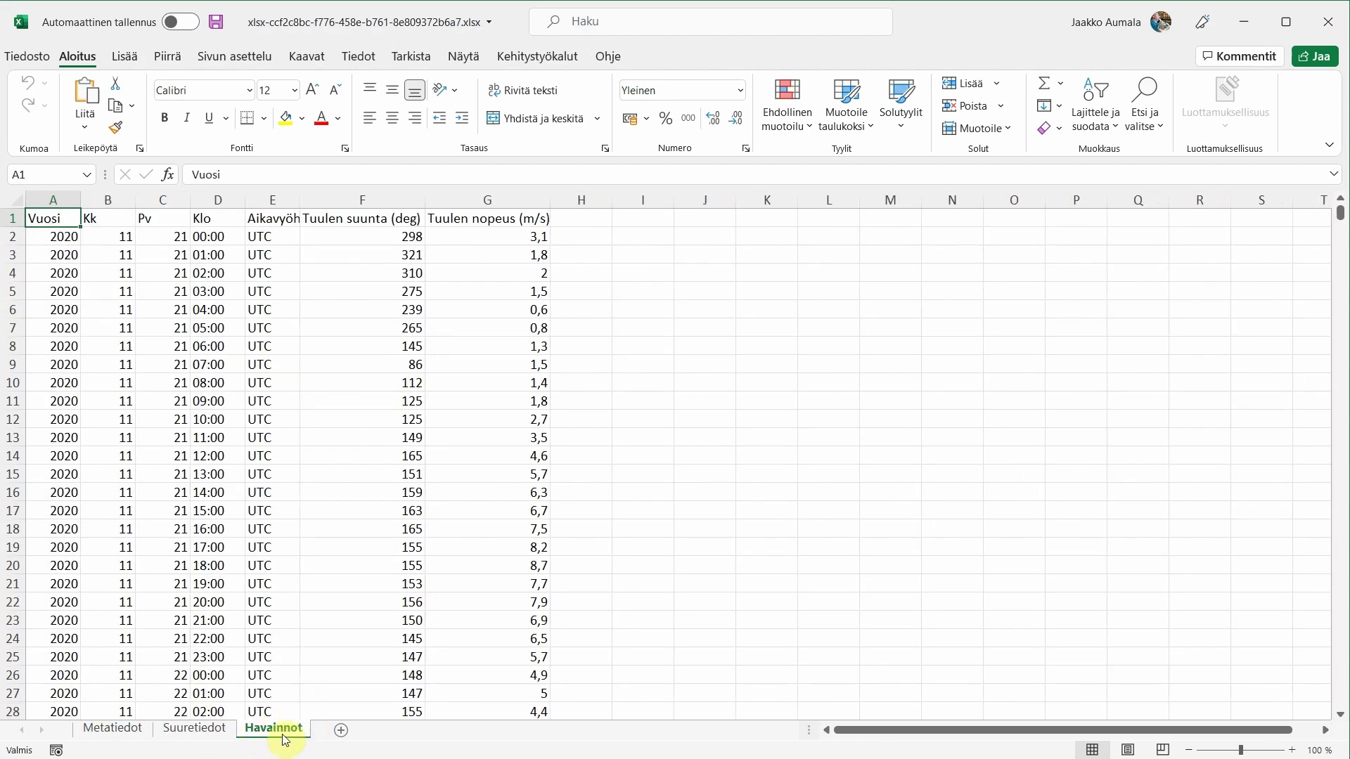
{"action": "left_click", "coordinate": [215, 729]}
{"action": "left_click", "coordinate": [112, 729]}
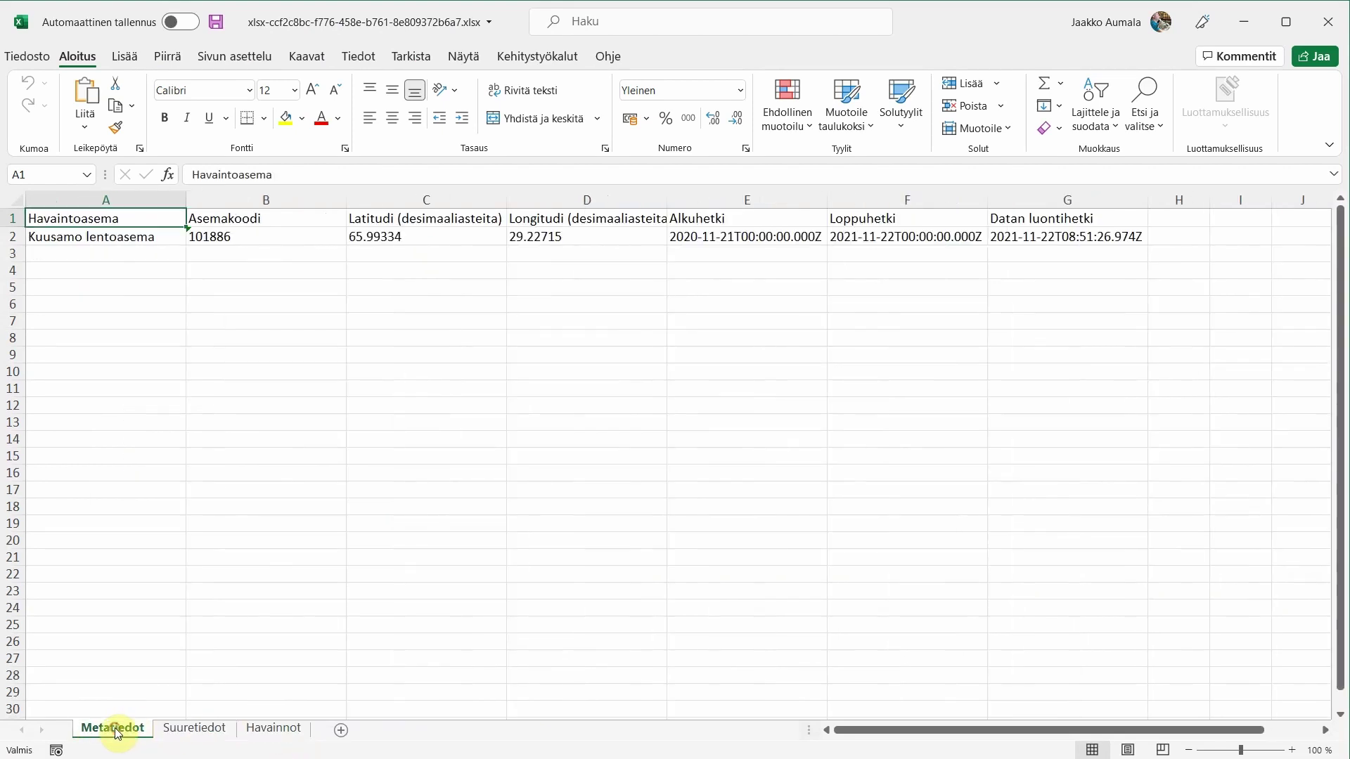
{"action": "left_click", "coordinate": [175, 731]}
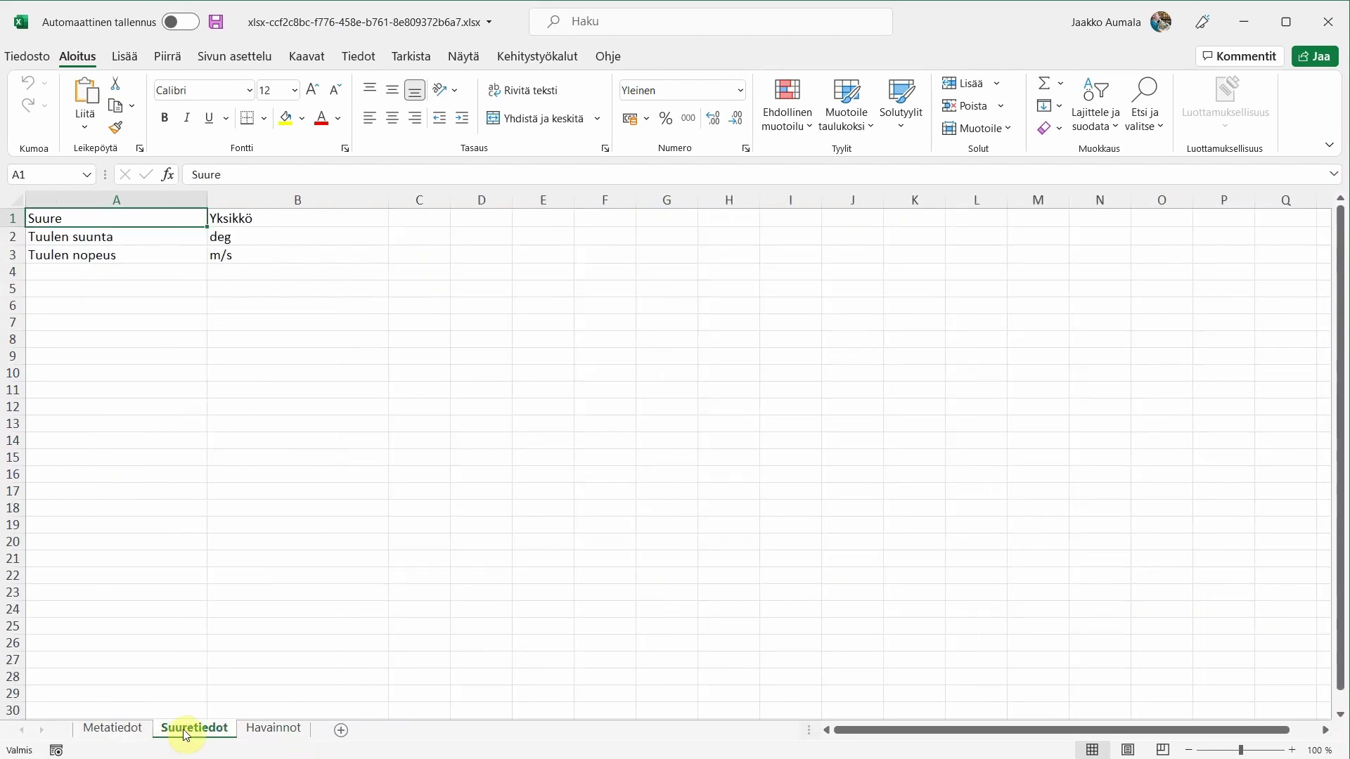
{"action": "right_click", "coordinate": [188, 732]}
{"action": "left_click", "coordinate": [211, 751]}
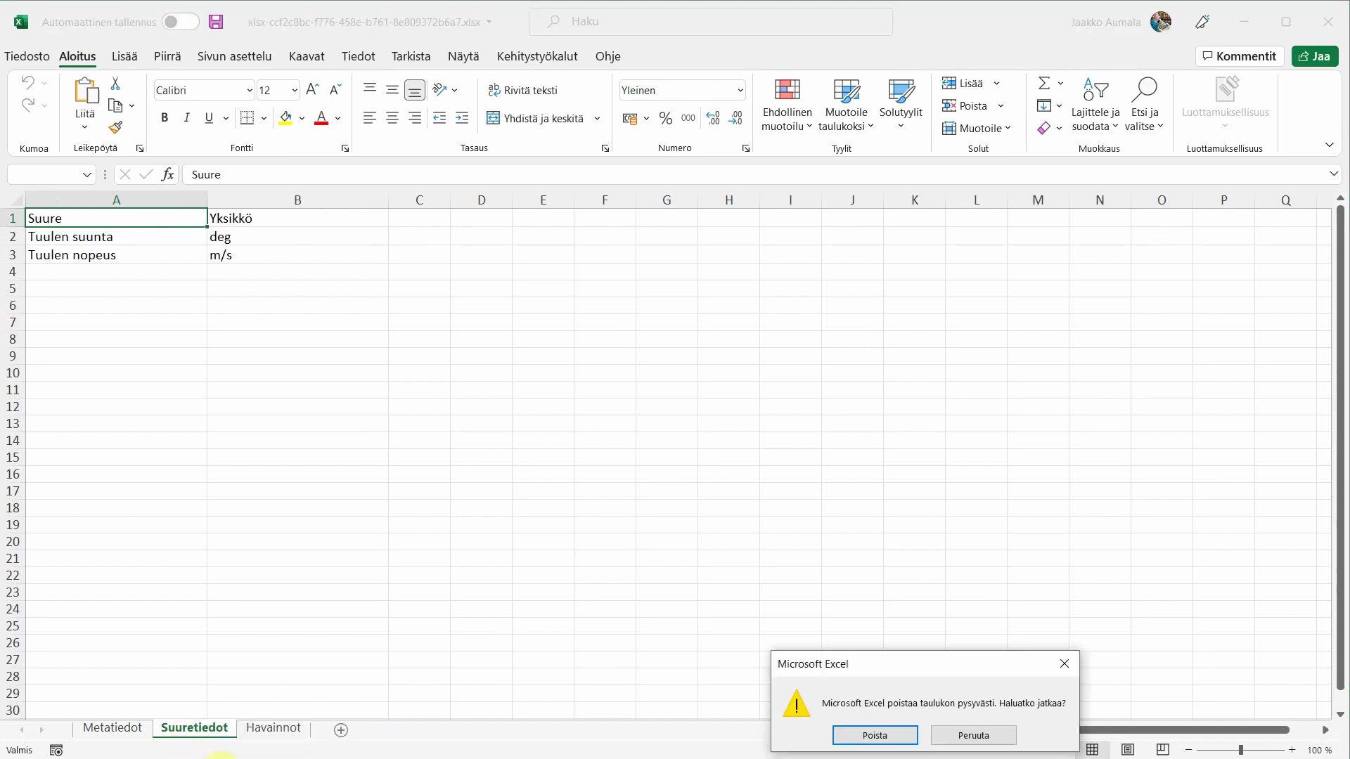
{"action": "left_click", "coordinate": [874, 736]}
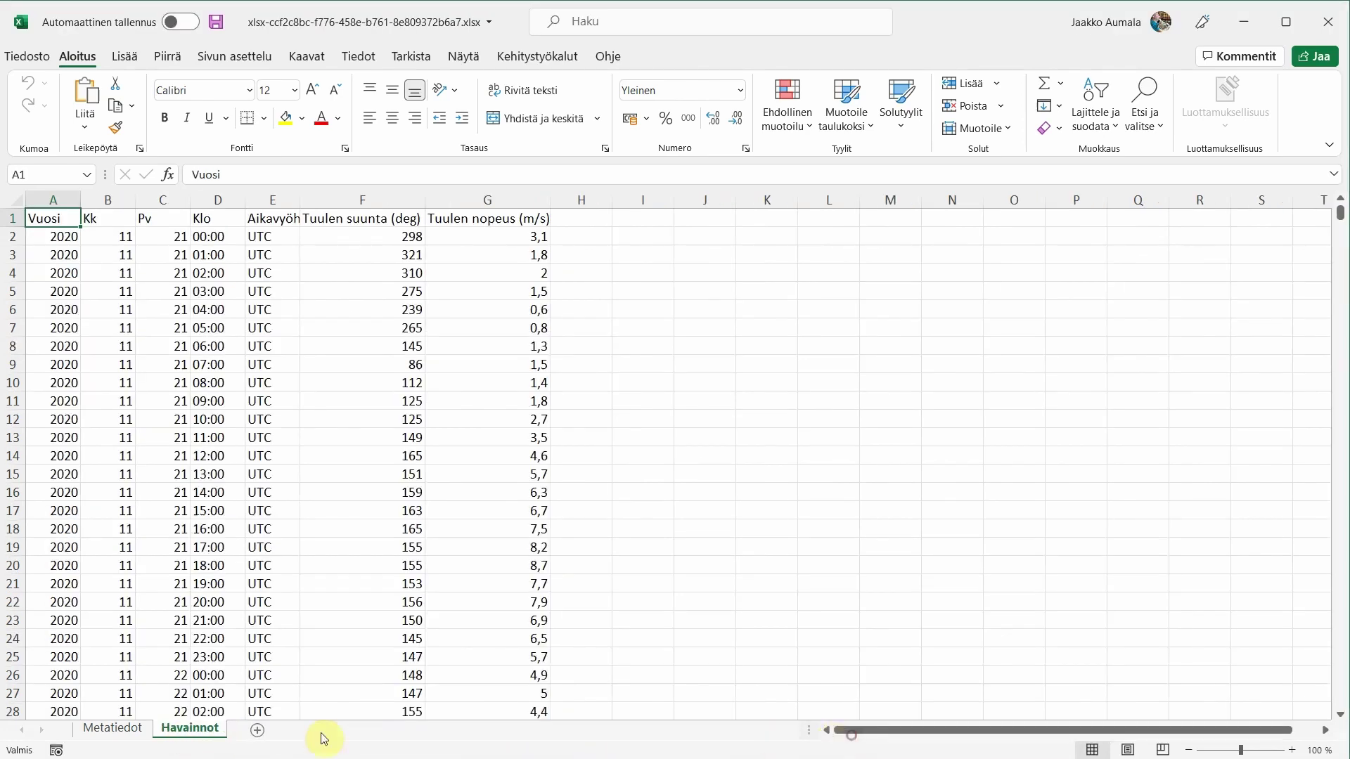
Delete the Metatiedot sheet so only Havainnot remains.
{"action": "left_click", "coordinate": [104, 735]}
{"action": "right_click", "coordinate": [105, 732]}
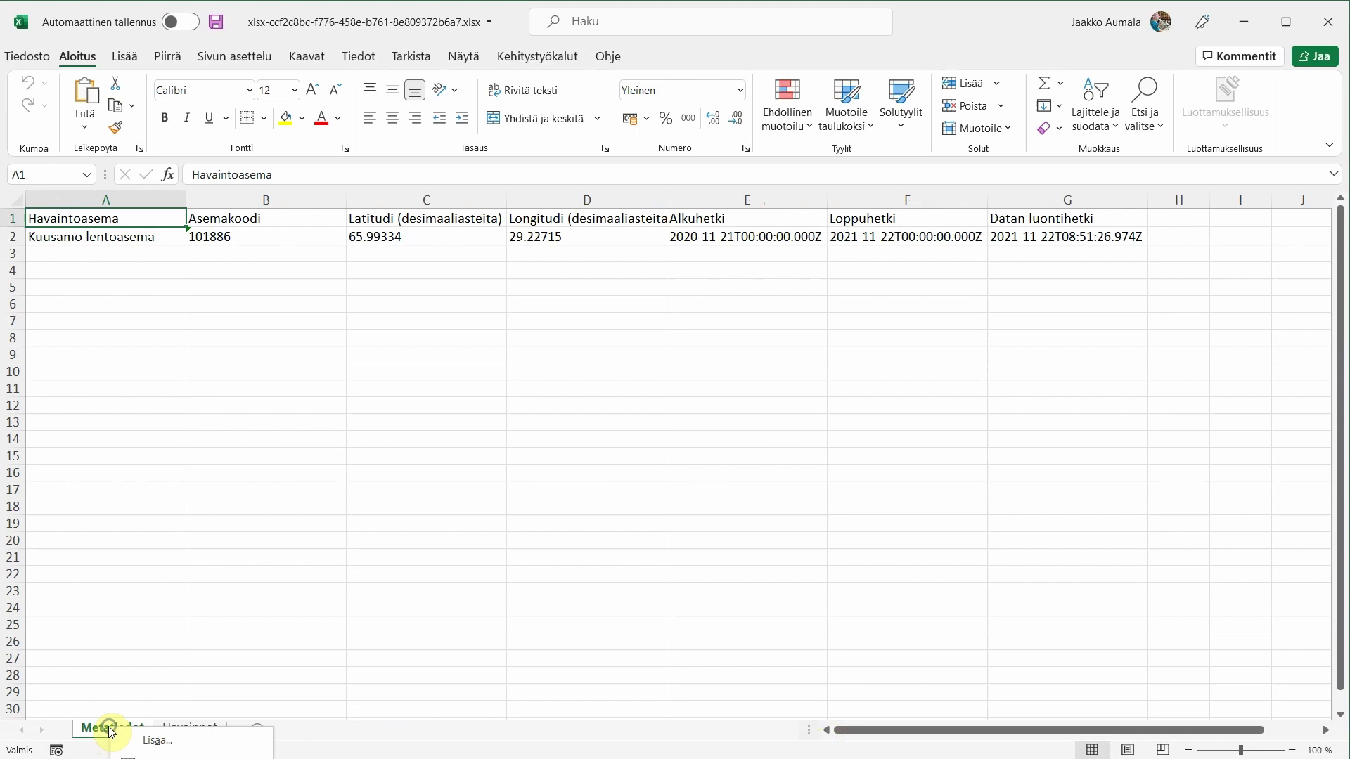
{"action": "left_click", "coordinate": [146, 751]}
{"action": "left_click", "coordinate": [844, 735]}
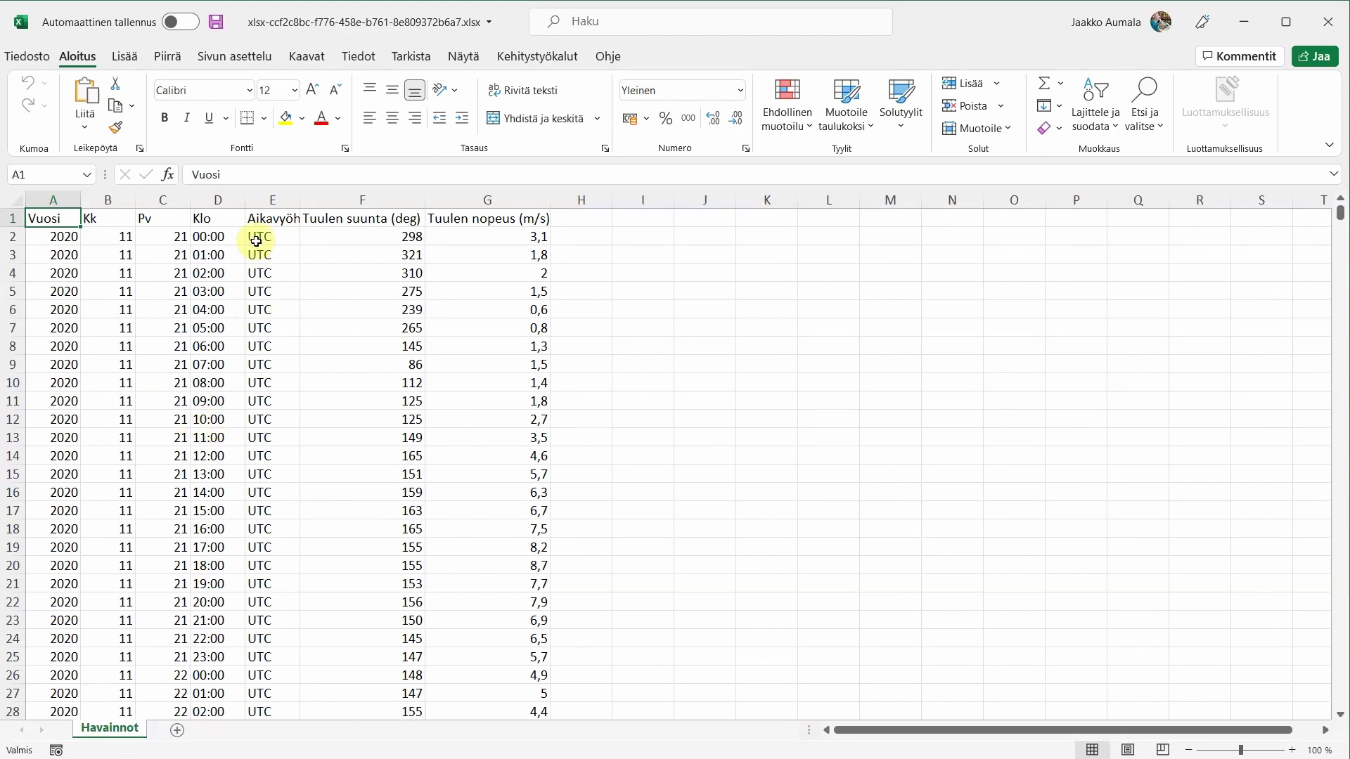
Delete column E, Aikavyöhyke, so wind direction and speed shift into columns E and F.
{"action": "left_click", "coordinate": [267, 200]}
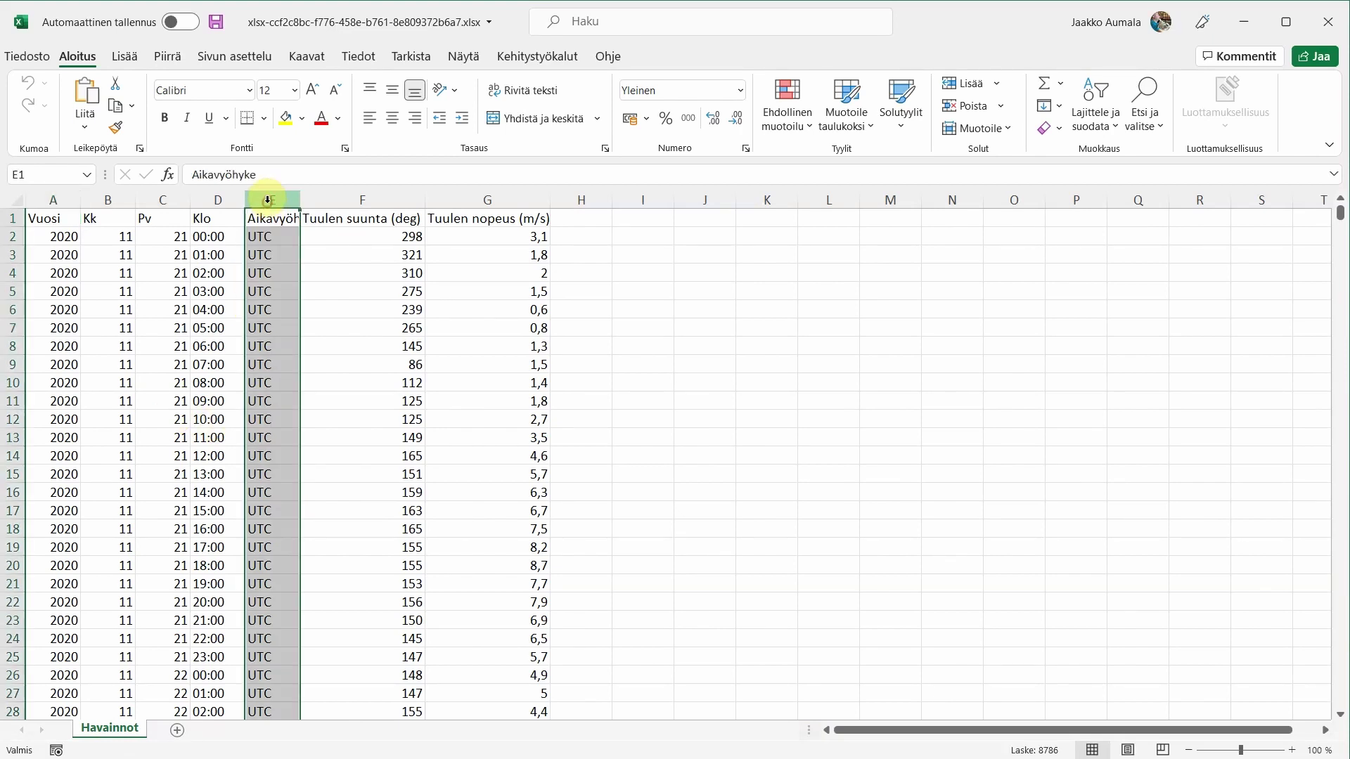
{"action": "right_click", "coordinate": [267, 200]}
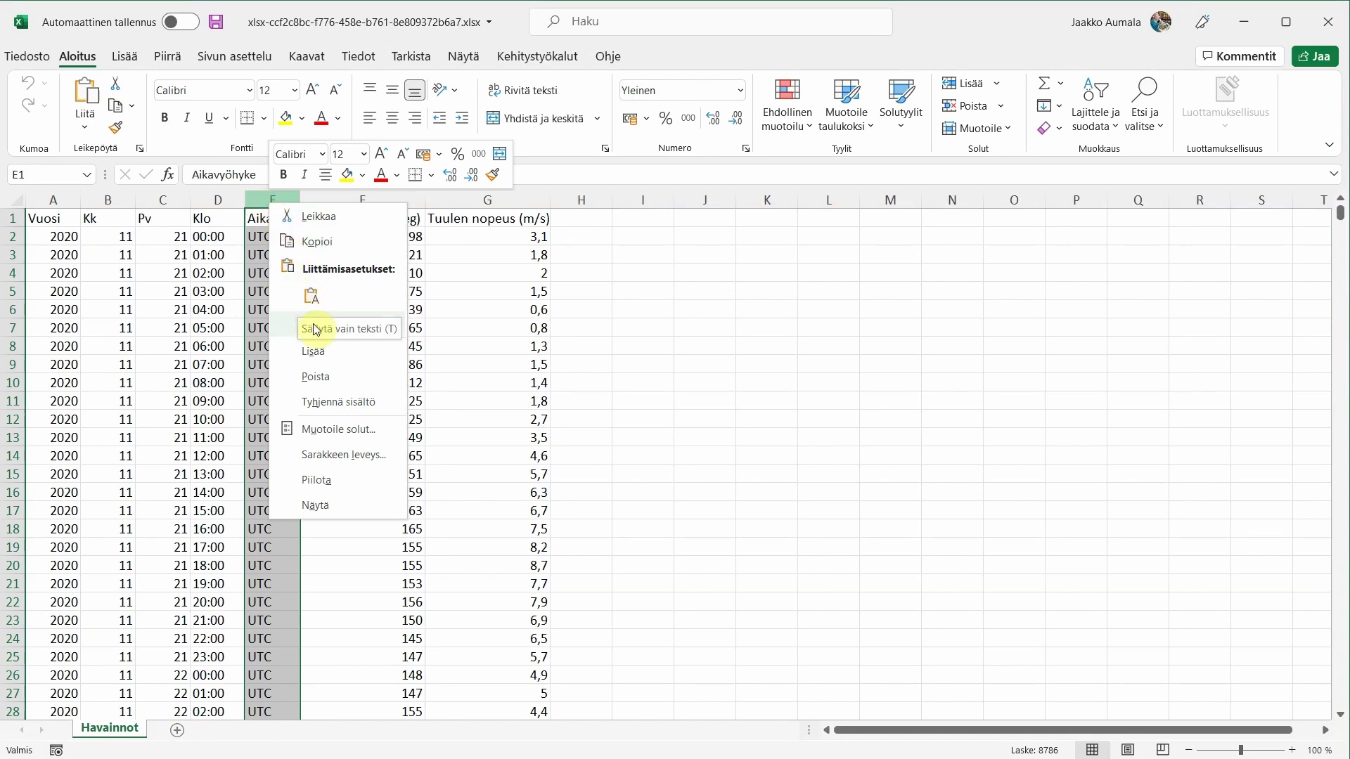
{"action": "left_click", "coordinate": [315, 376]}
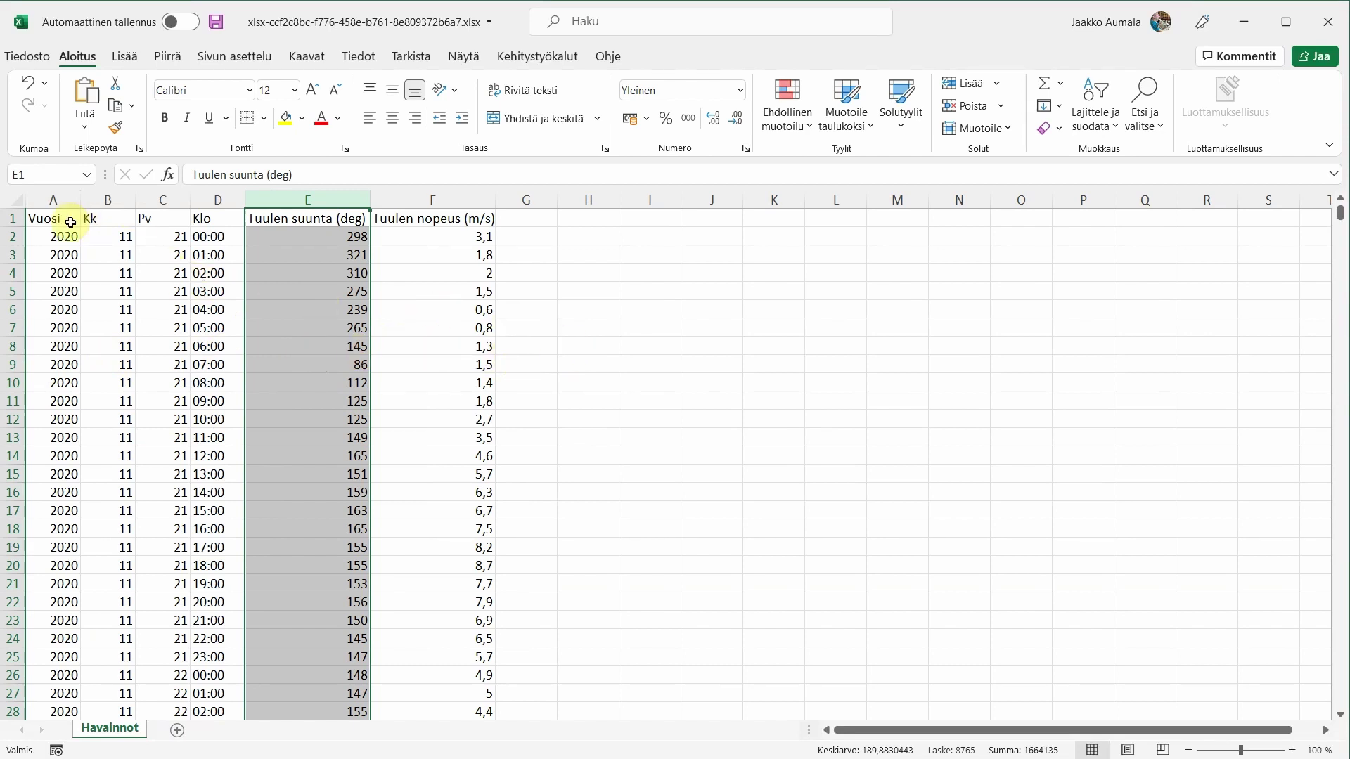
{"action": "left_click", "coordinate": [9, 220]}
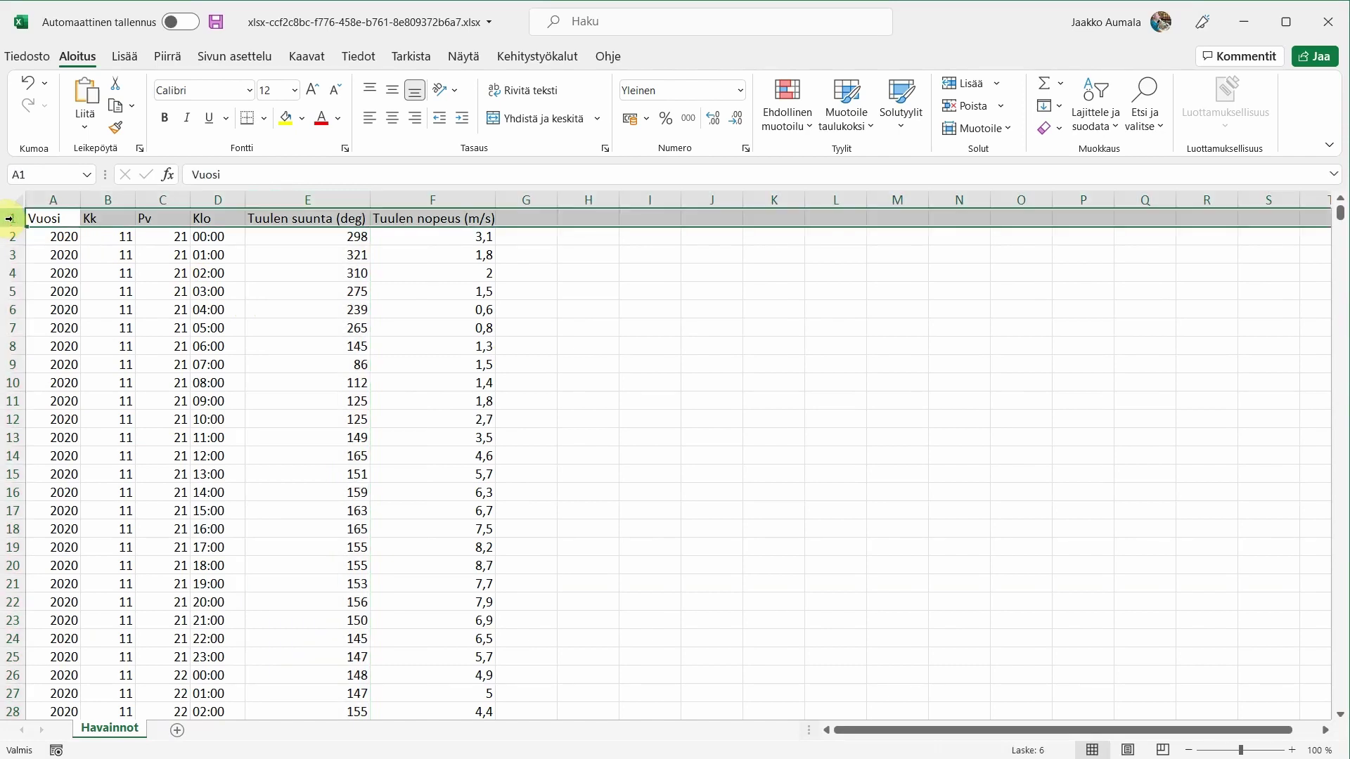
Insert three empty rows one at a time above the data table.
{"action": "right_click", "coordinate": [9, 219]}
{"action": "left_click", "coordinate": [76, 360]}
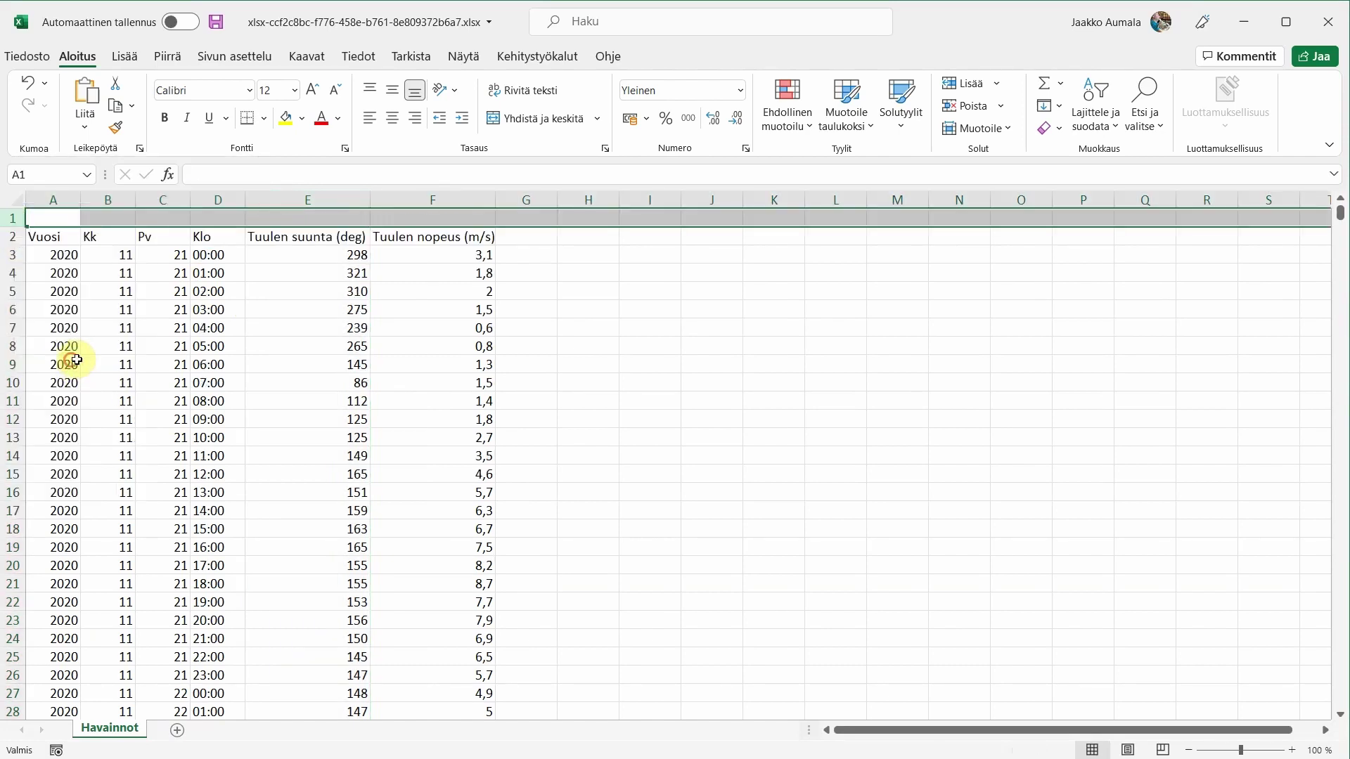
{"action": "right_click", "coordinate": [10, 218]}
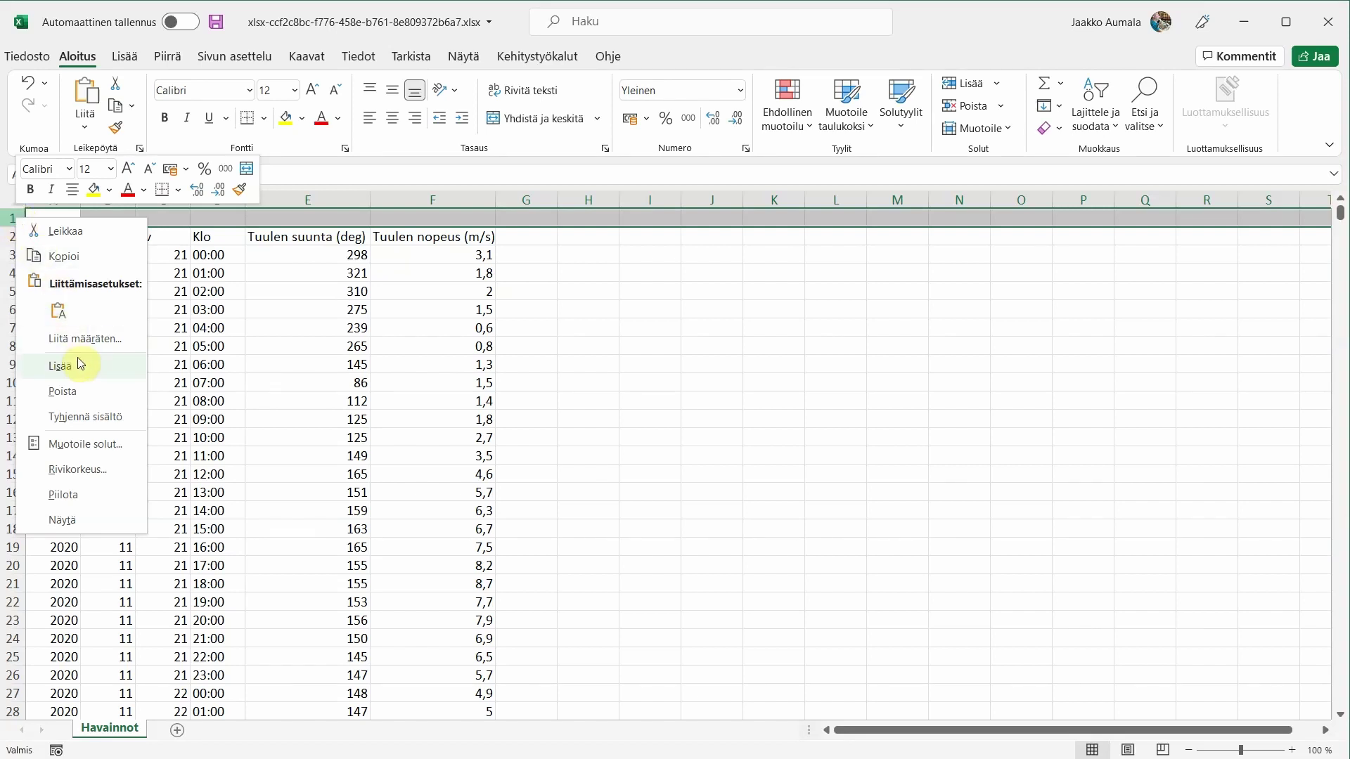
{"action": "left_click", "coordinate": [79, 363]}
{"action": "right_click", "coordinate": [14, 216]}
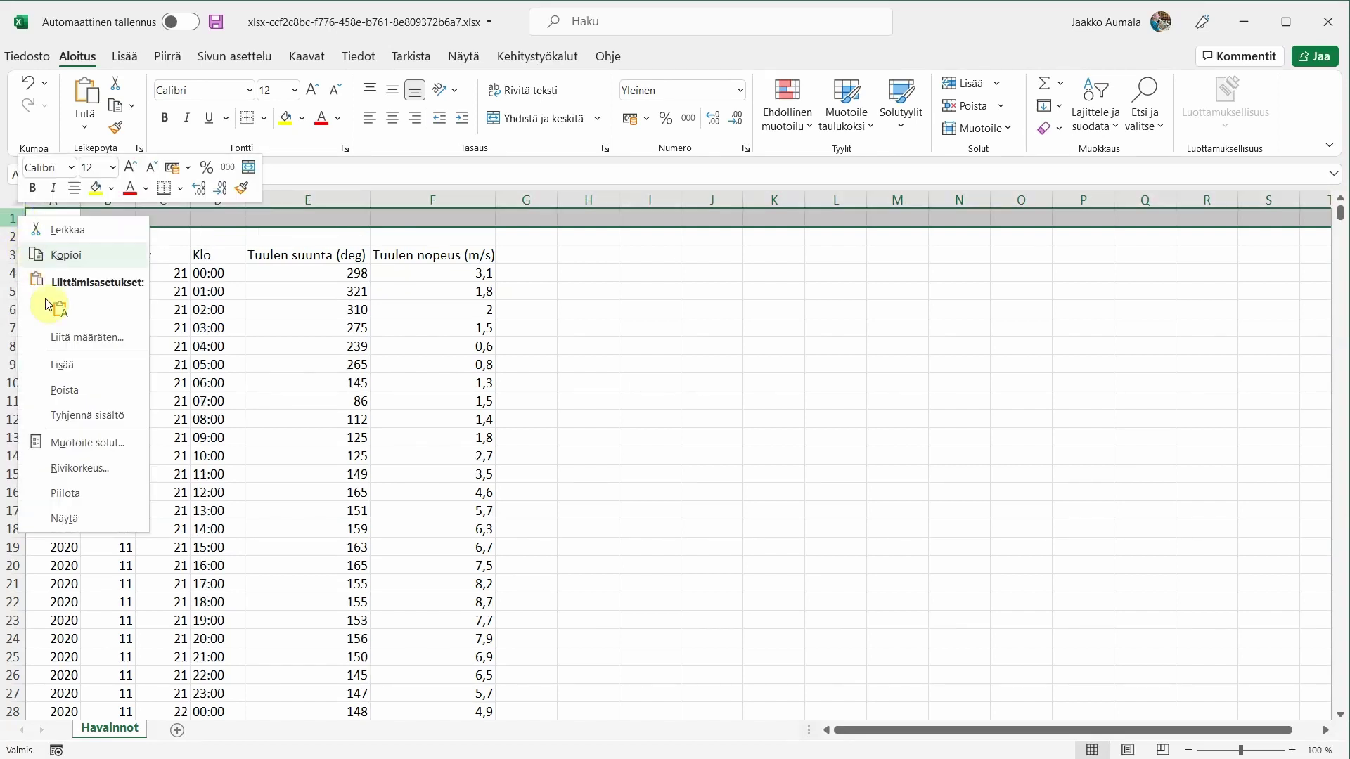
{"action": "left_click", "coordinate": [65, 364]}
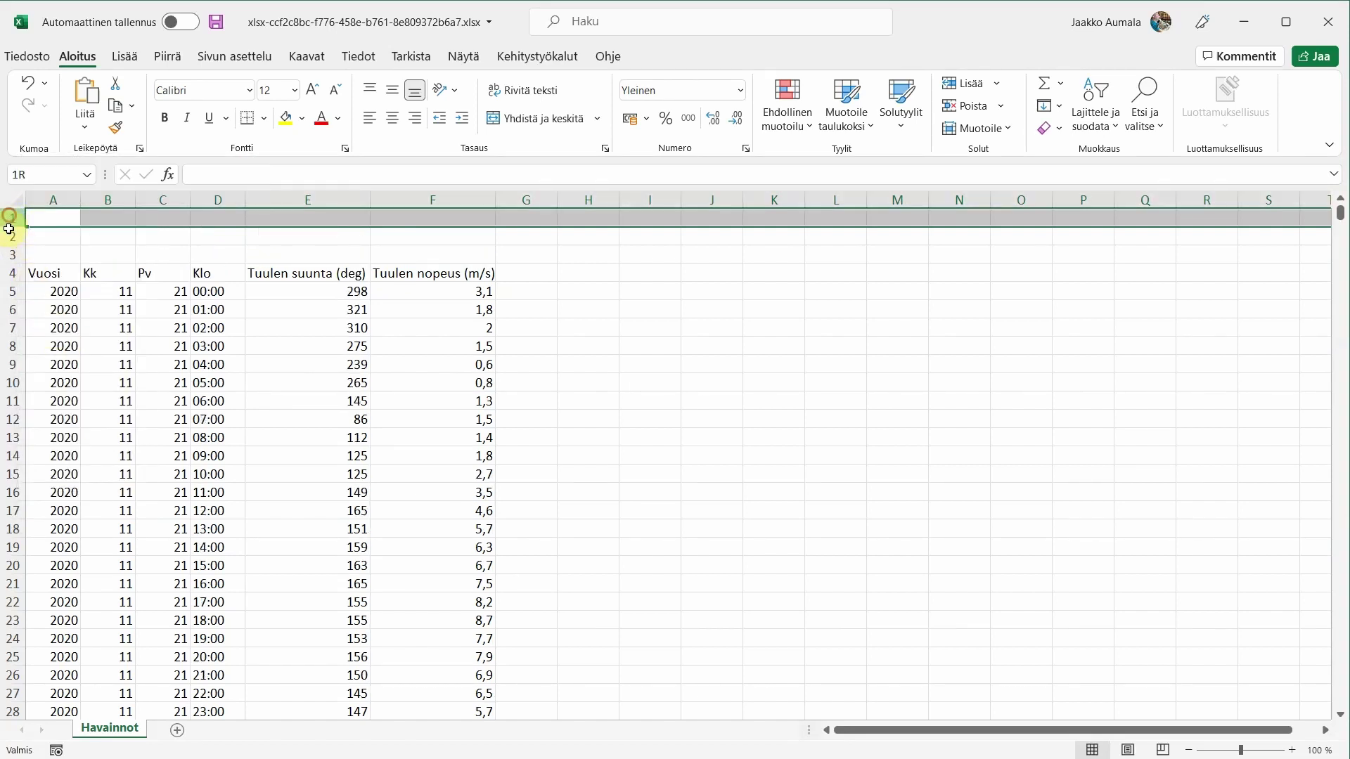
Insert three, then six more empty rows at the top, moving the headers to row 13.
{"action": "left_click_drag", "start_coordinate": [9, 226], "coordinate": [9, 255]}
{"action": "right_click", "coordinate": [11, 250]}
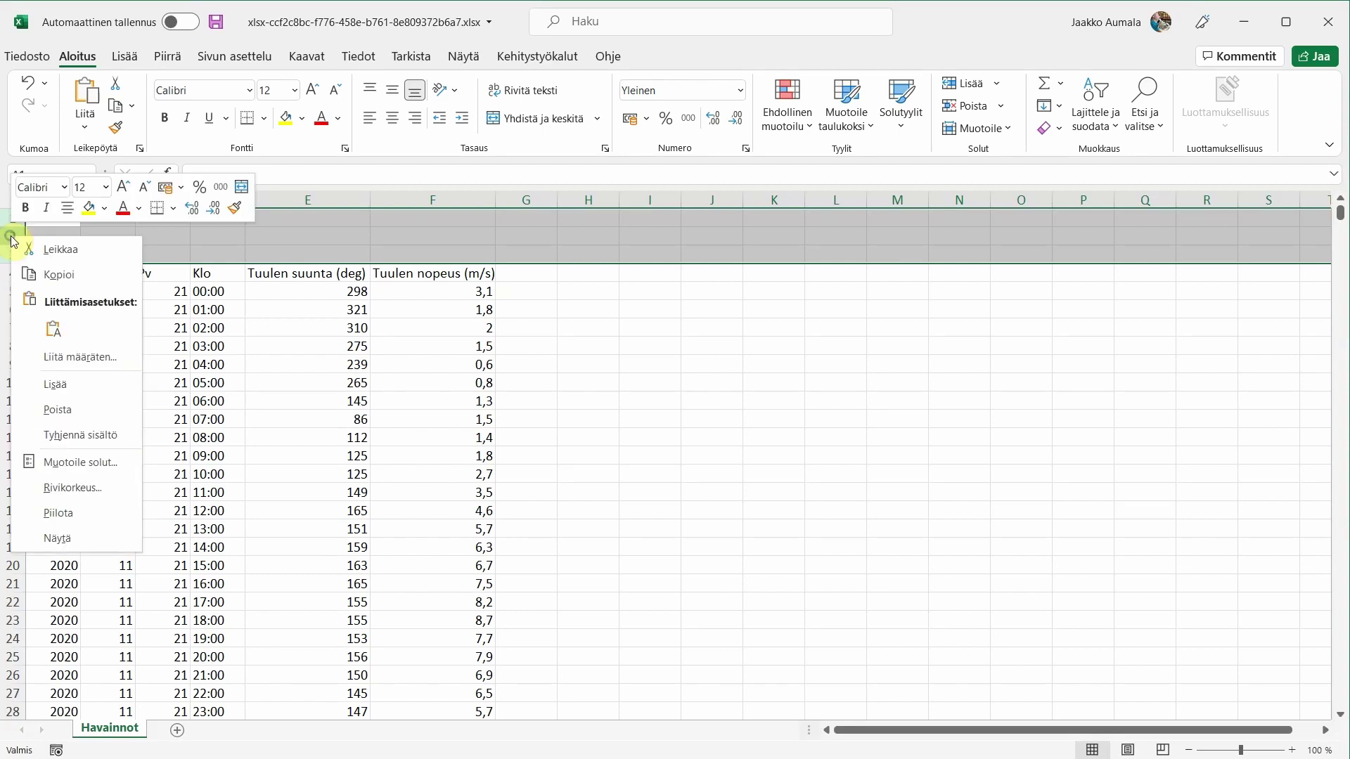
{"action": "left_click", "coordinate": [73, 388]}
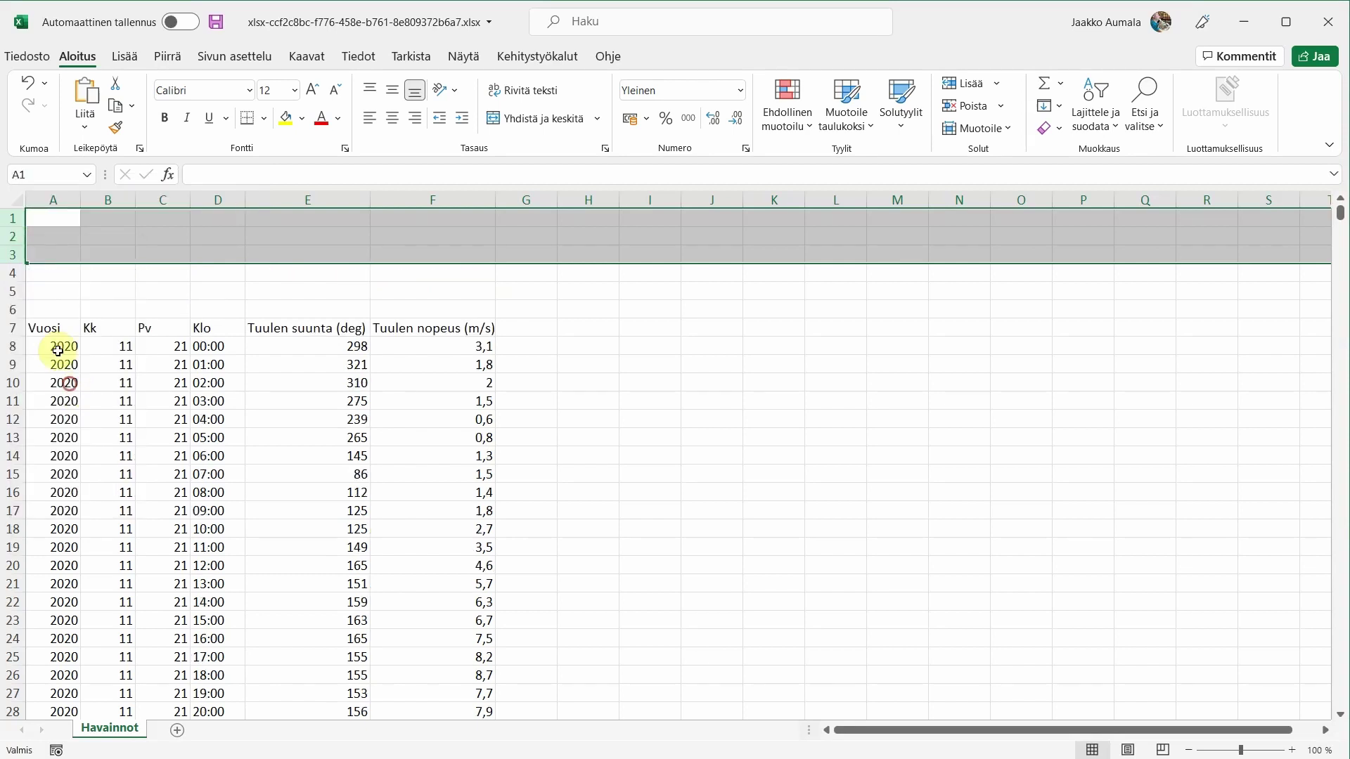
{"action": "left_click_drag", "start_coordinate": [11, 267], "coordinate": [11, 312]}
{"action": "right_click", "coordinate": [14, 277]}
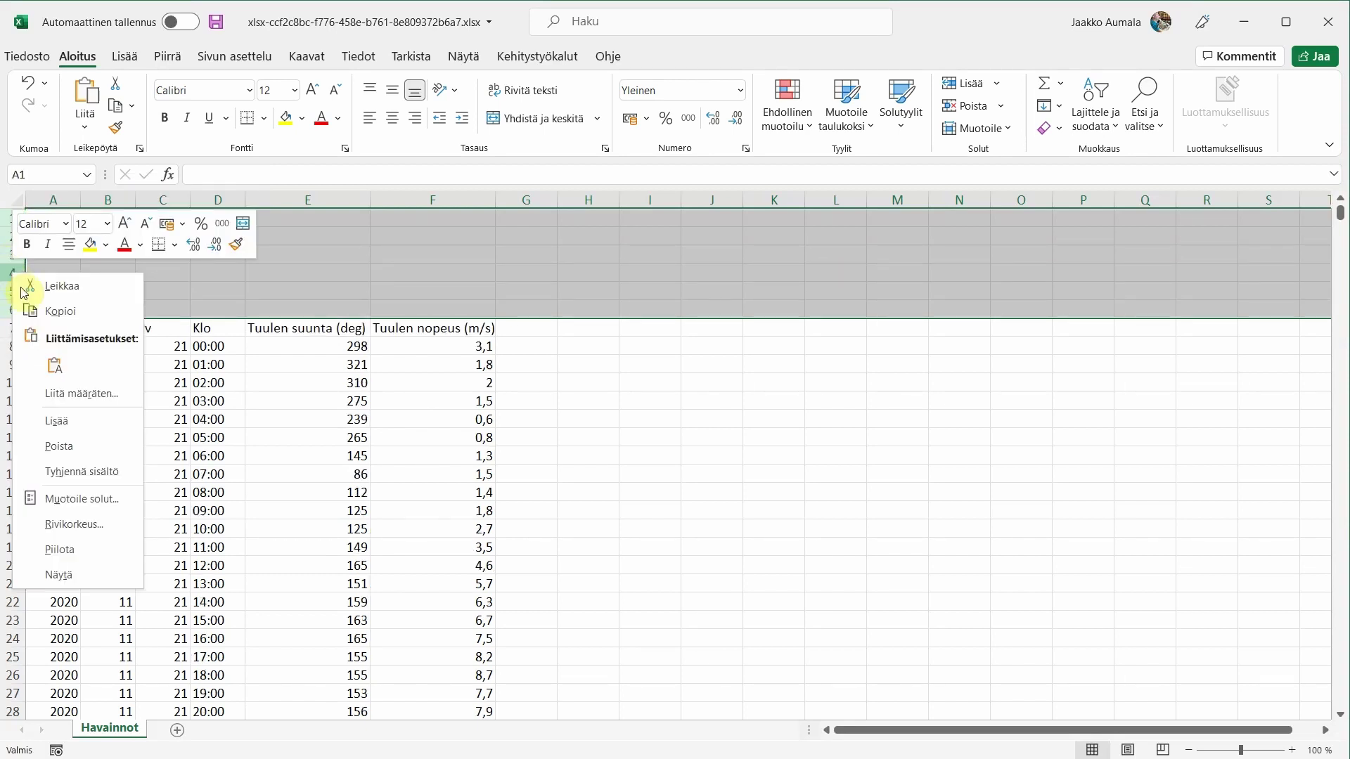
{"action": "left_click", "coordinate": [71, 420]}
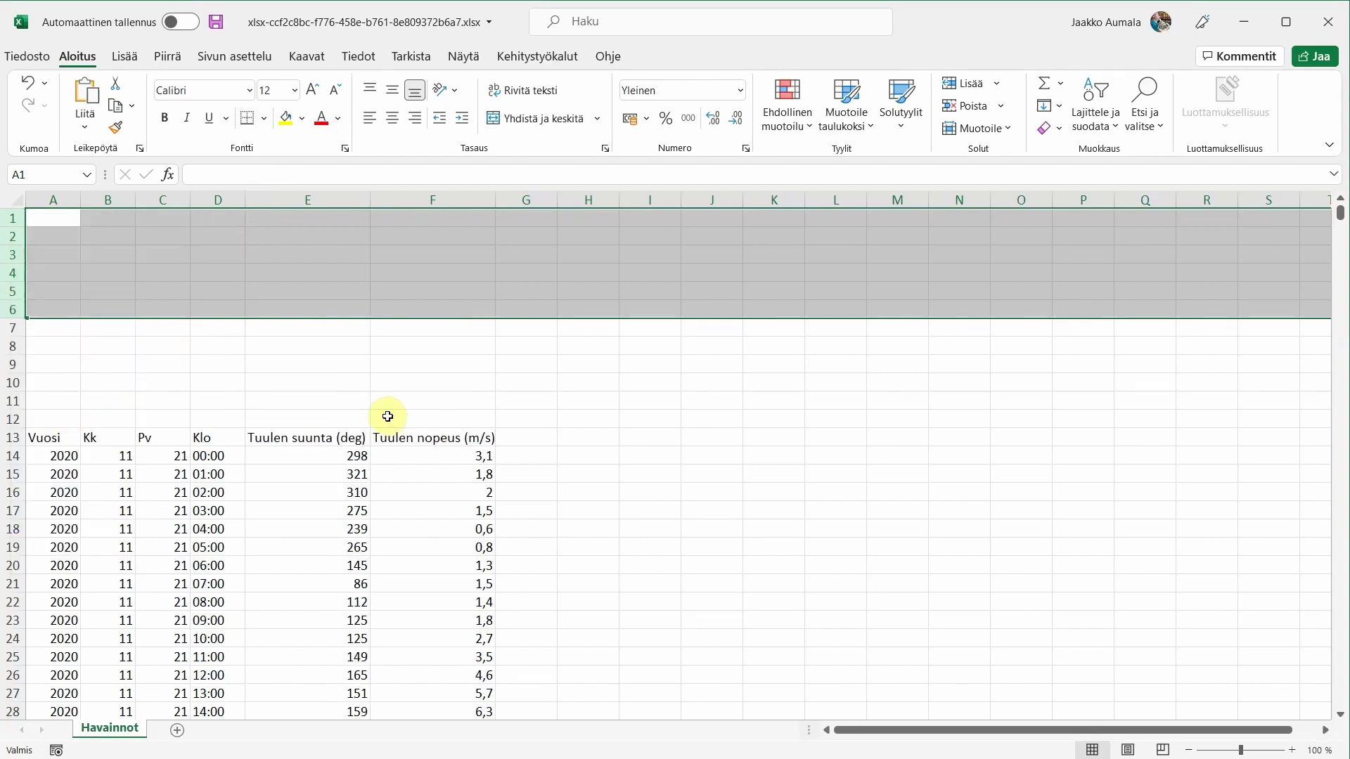
{"action": "left_click", "coordinate": [328, 381]}
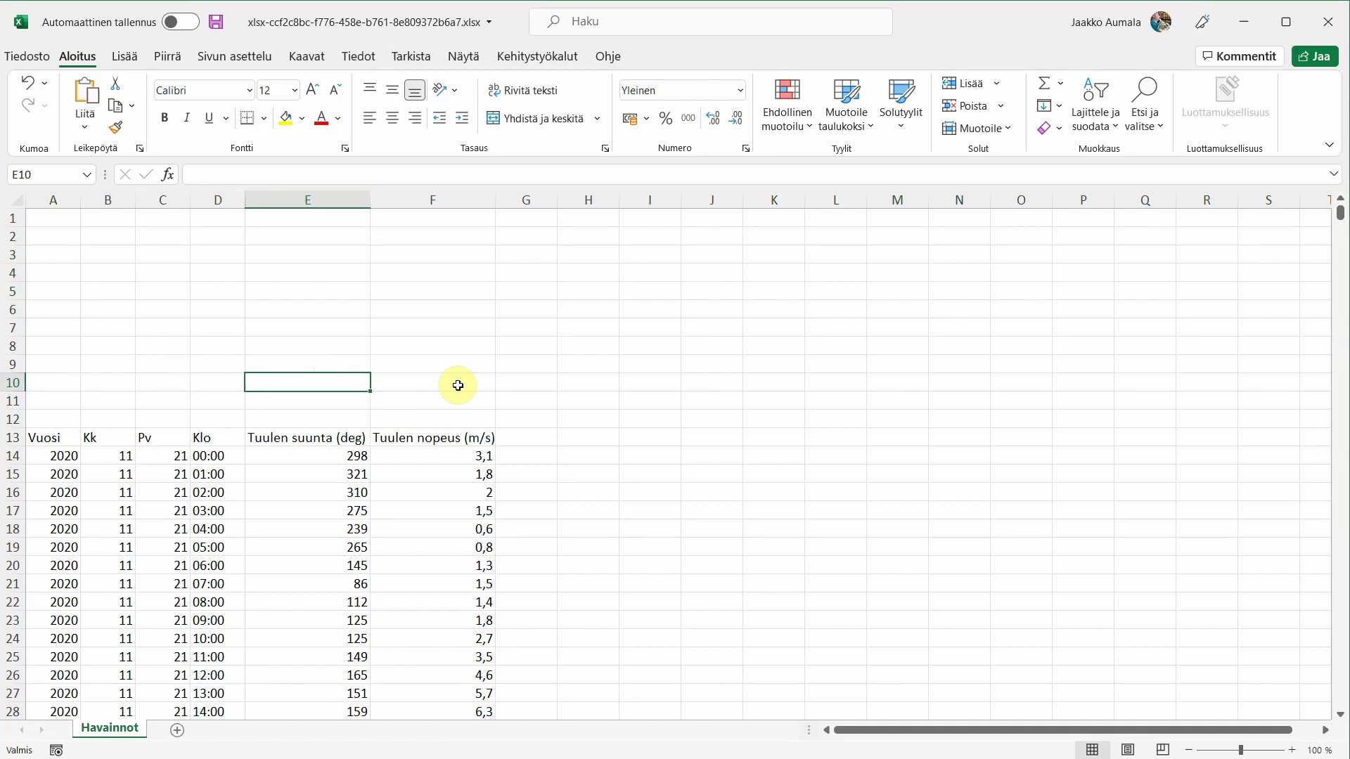
{"action": "left_click_drag", "start_coordinate": [467, 437], "coordinate": [77, 443]}
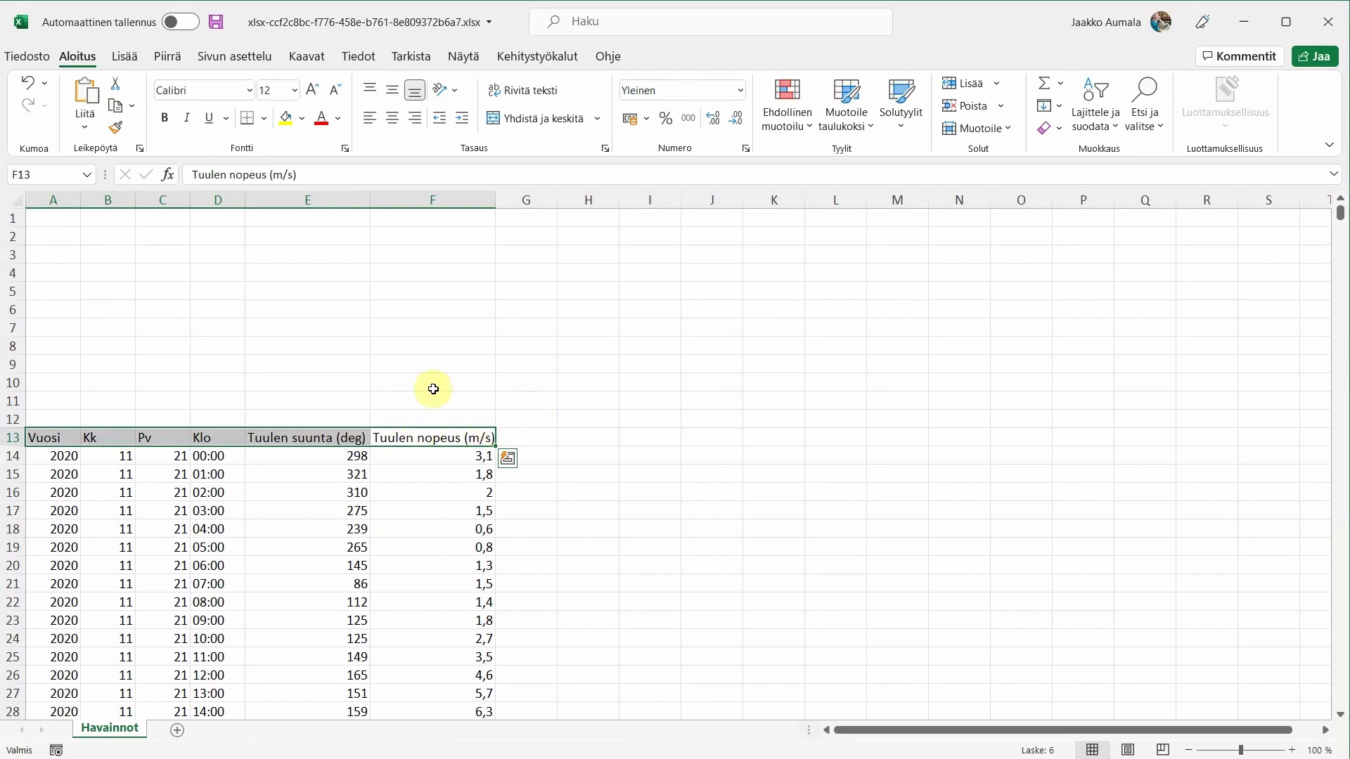
Deselect the headers and bring up the column F header options.
{"action": "left_click", "coordinate": [434, 384]}
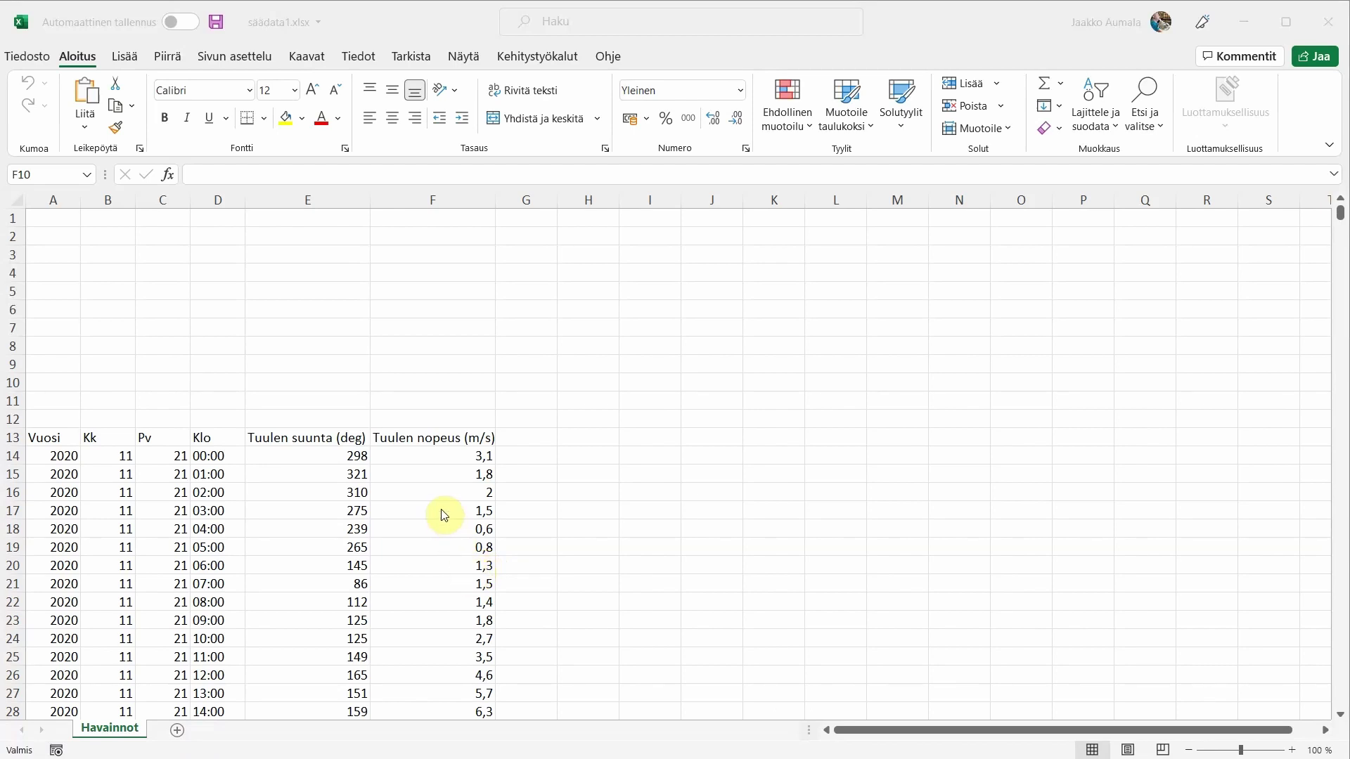
{"action": "right_click", "coordinate": [433, 197]}
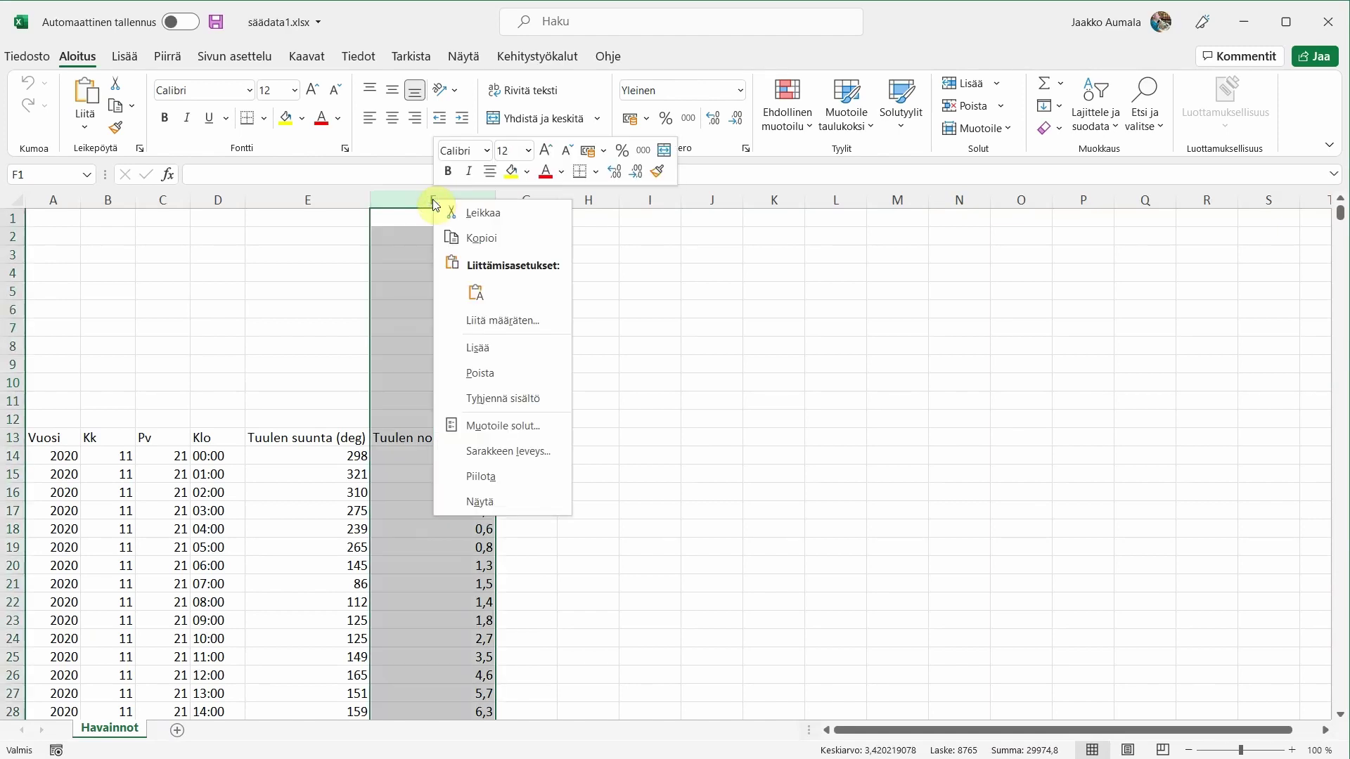
Insert a new column F headed 'pyör' in F13.
{"action": "left_click", "coordinate": [505, 349]}
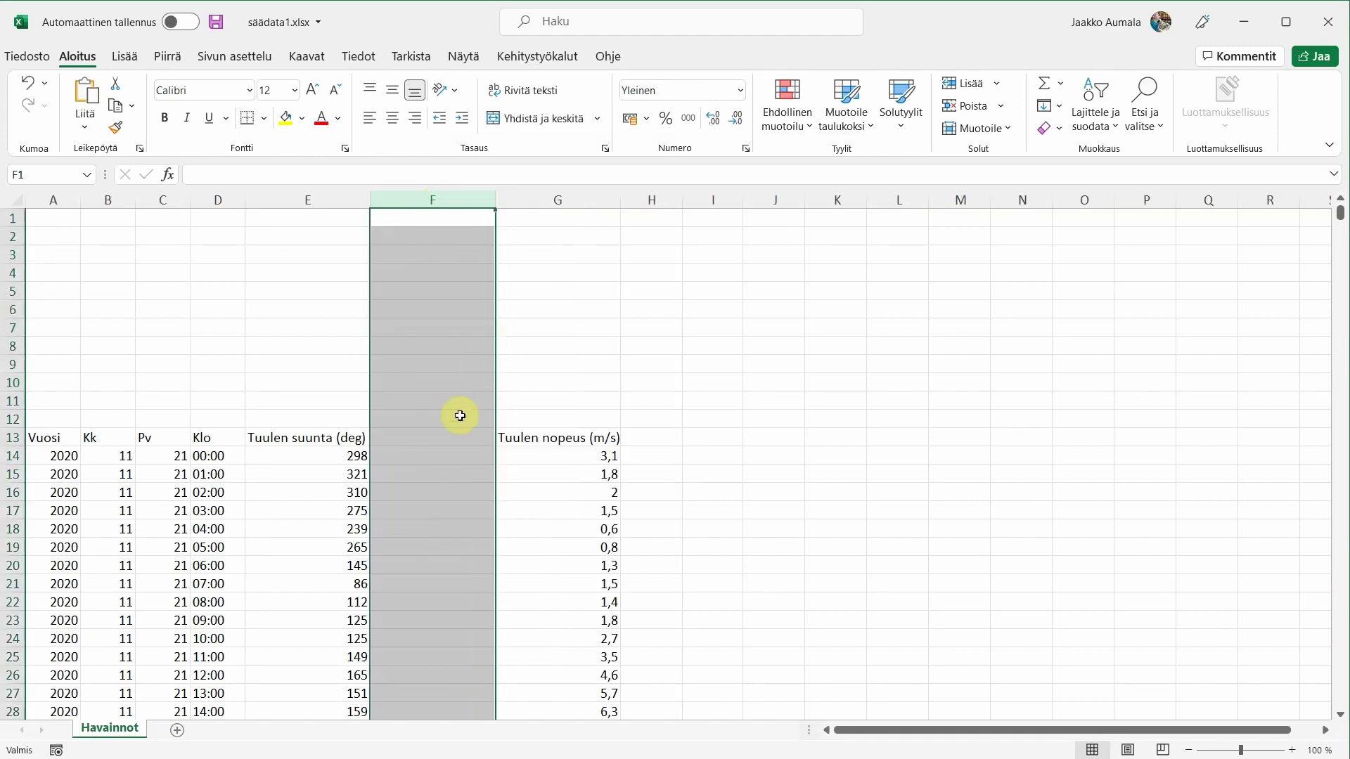
{"action": "left_click", "coordinate": [436, 439]}
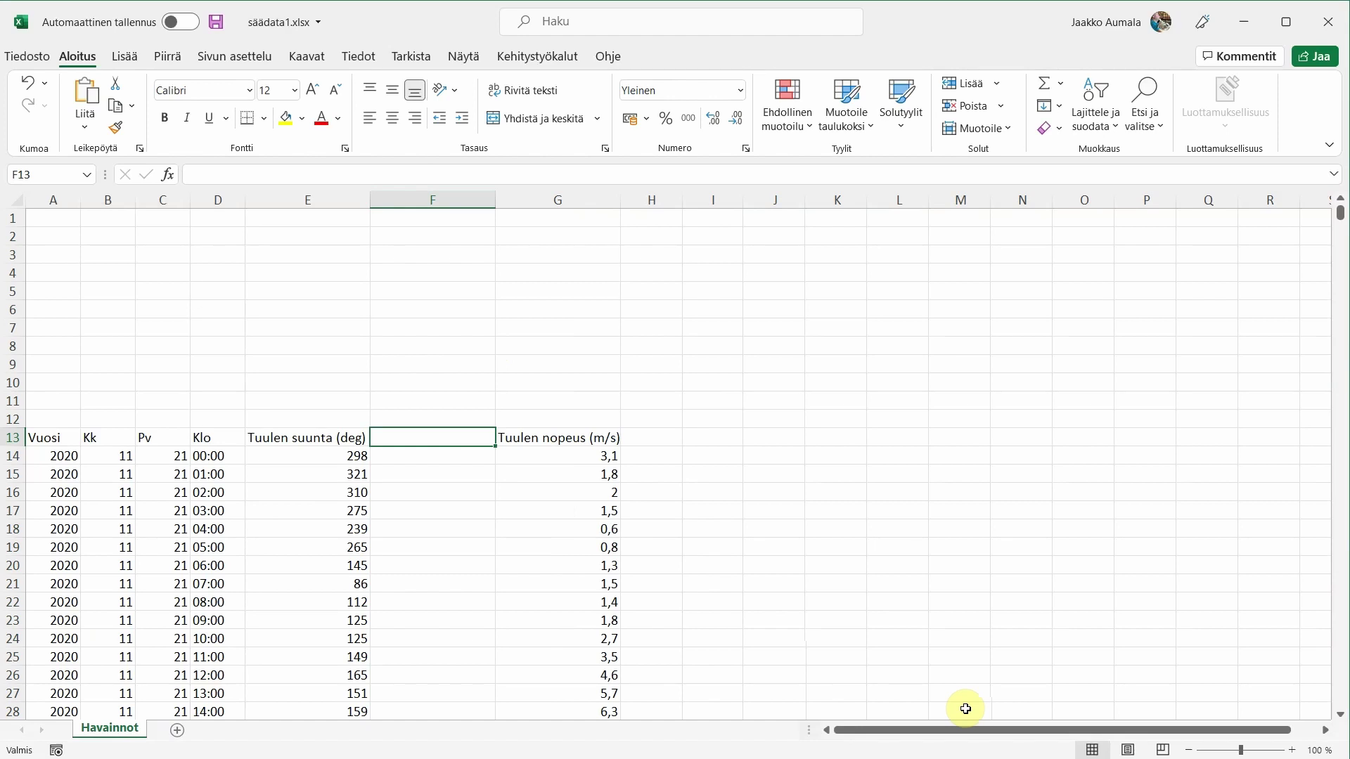
{"action": "type", "text": "pyör"}
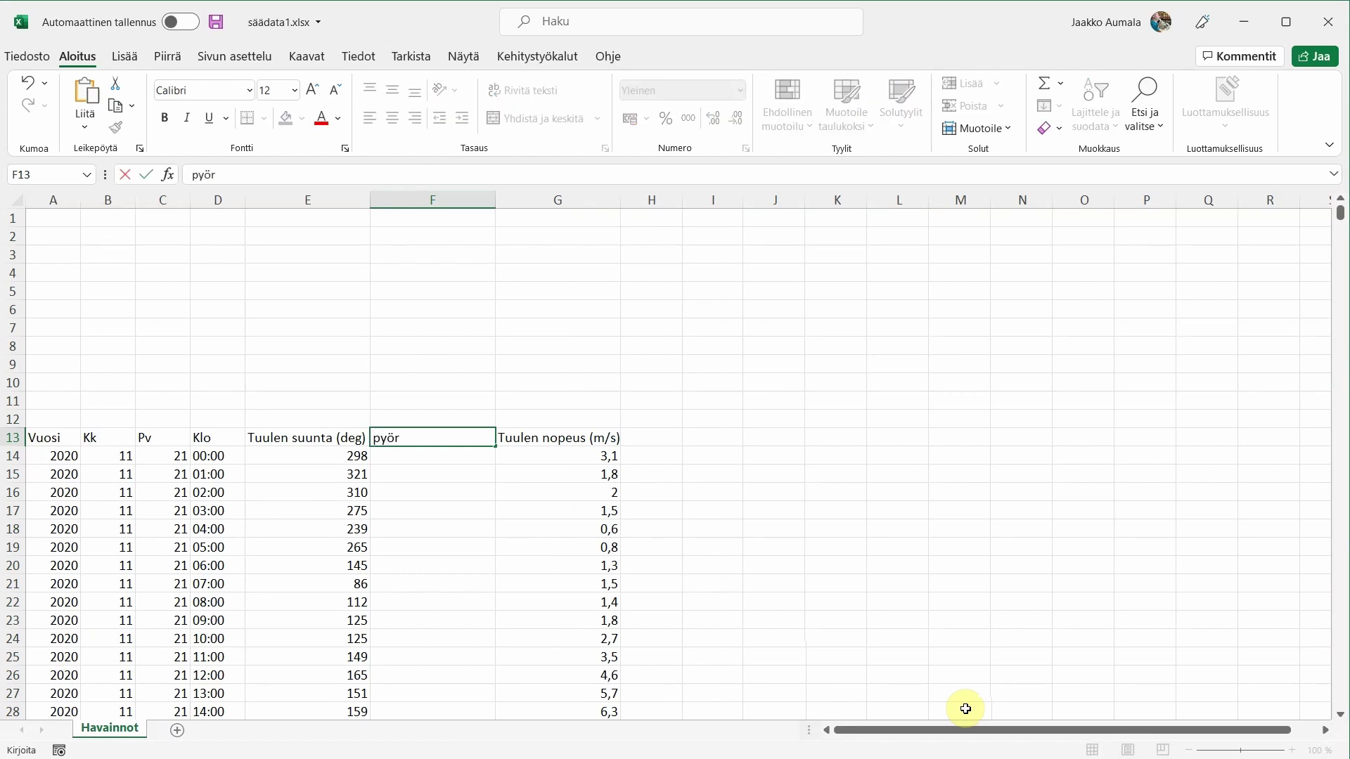
{"action": "key", "text": "Return"}
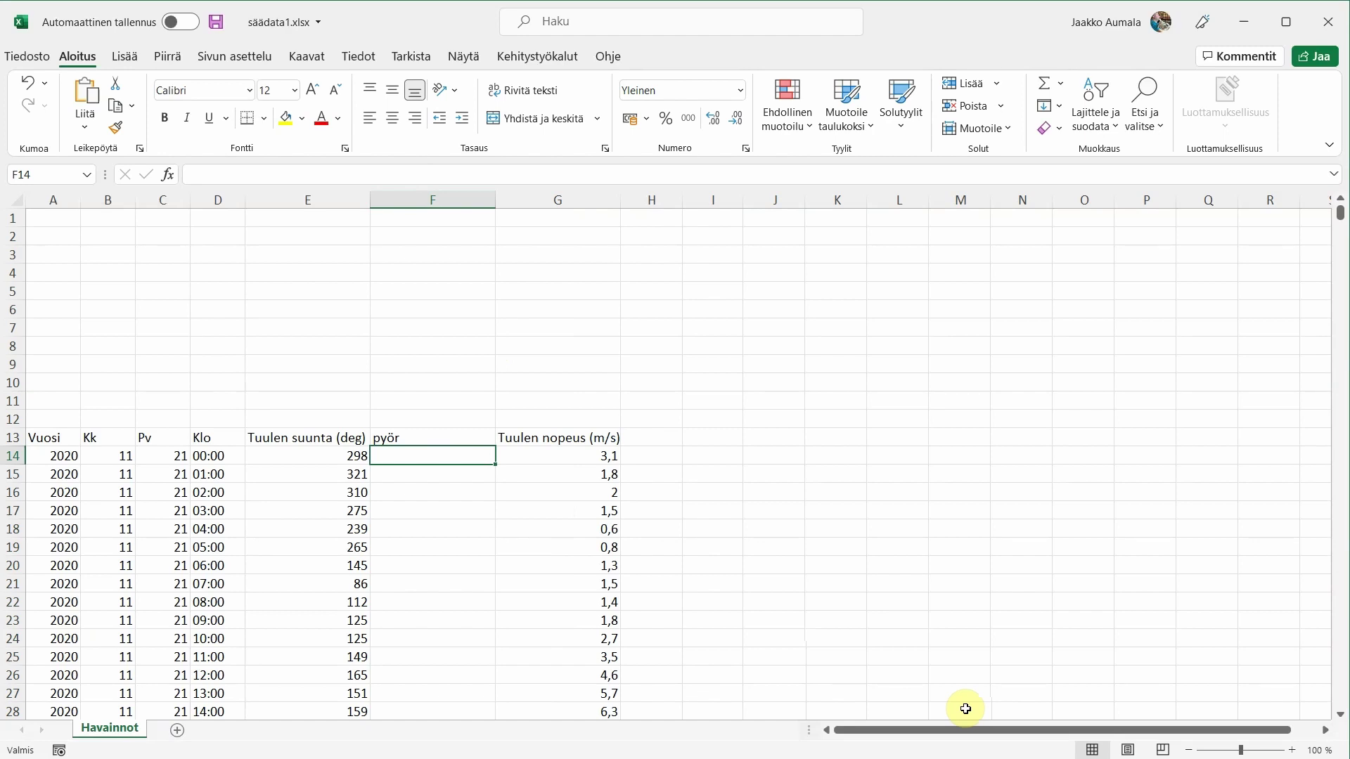
Enter =PYÖRISTÄ.KERR(E14;22,5) in F14 to round wind direction to multiples of 22,5.
{"action": "type", "text": "="}
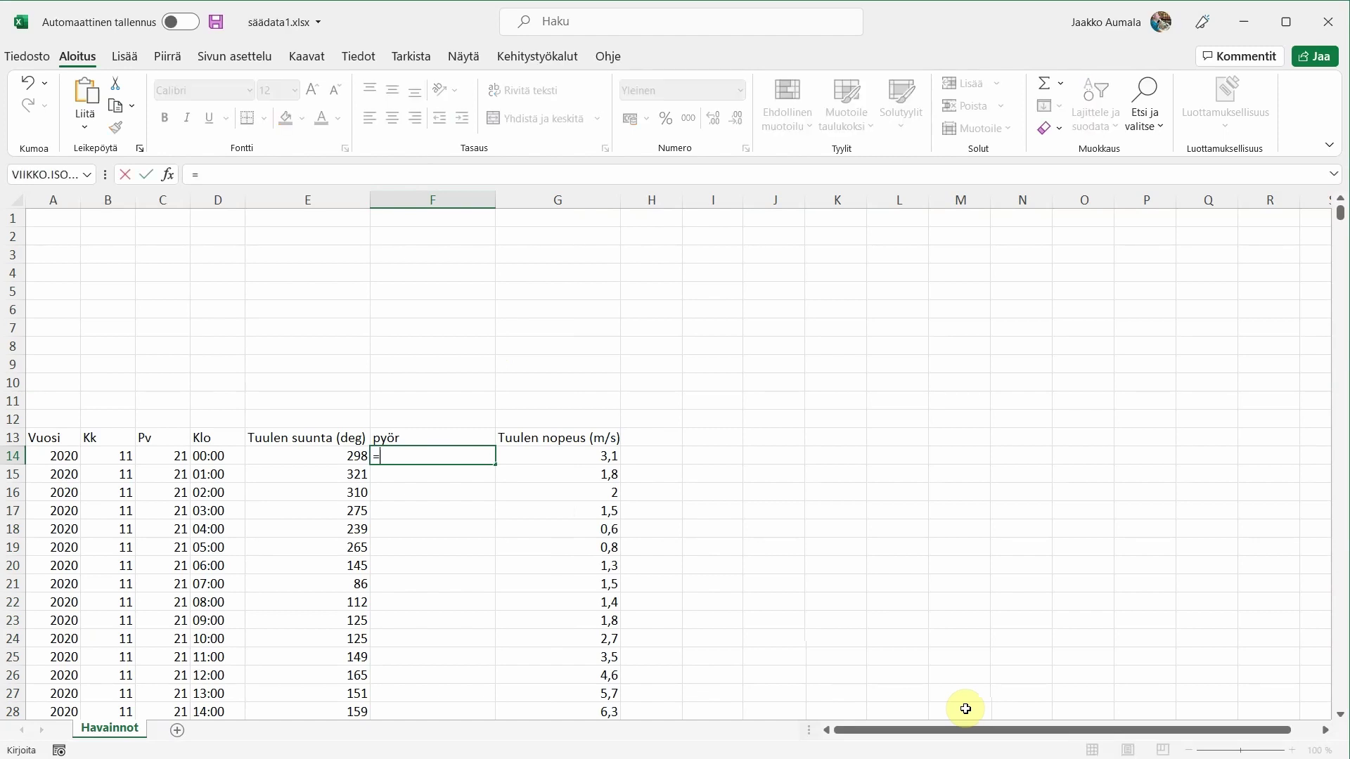
{"action": "type", "text": "py"}
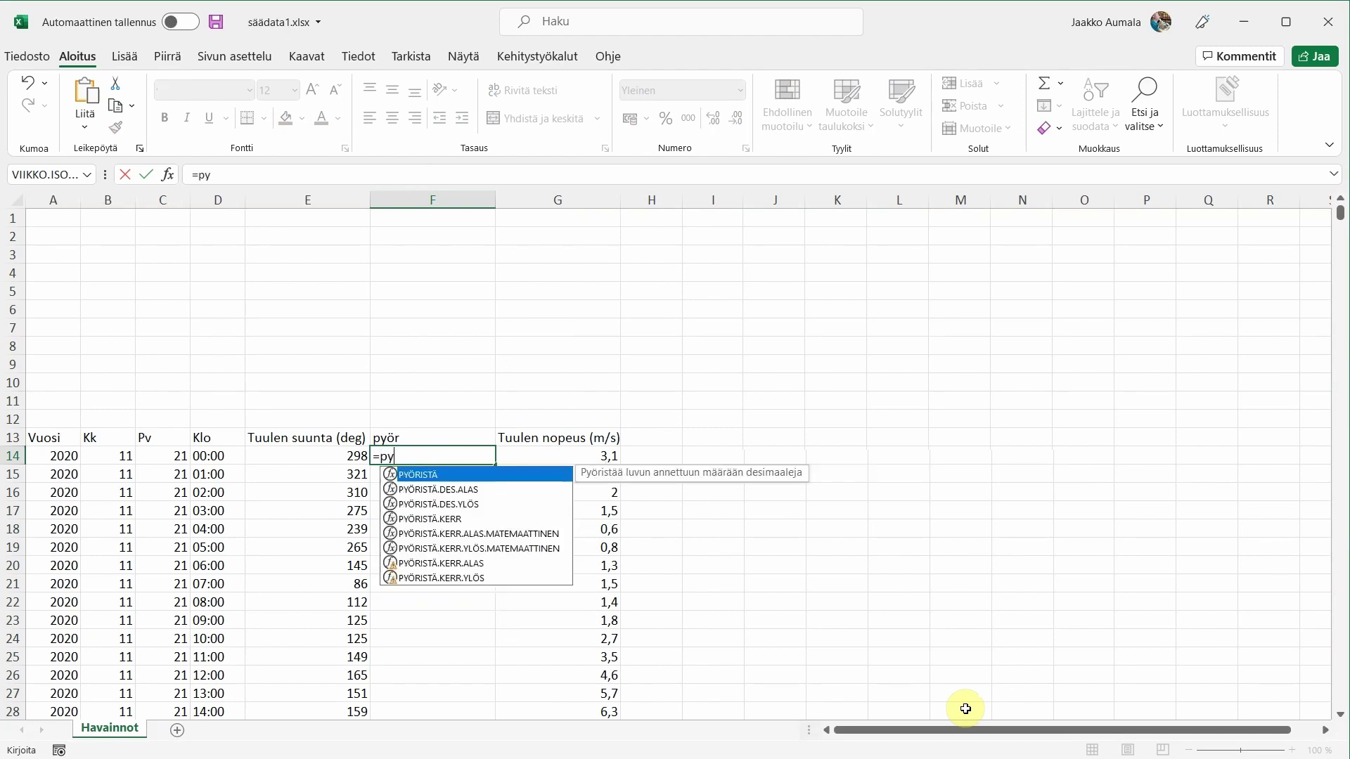
{"action": "type", "text": "ör"}
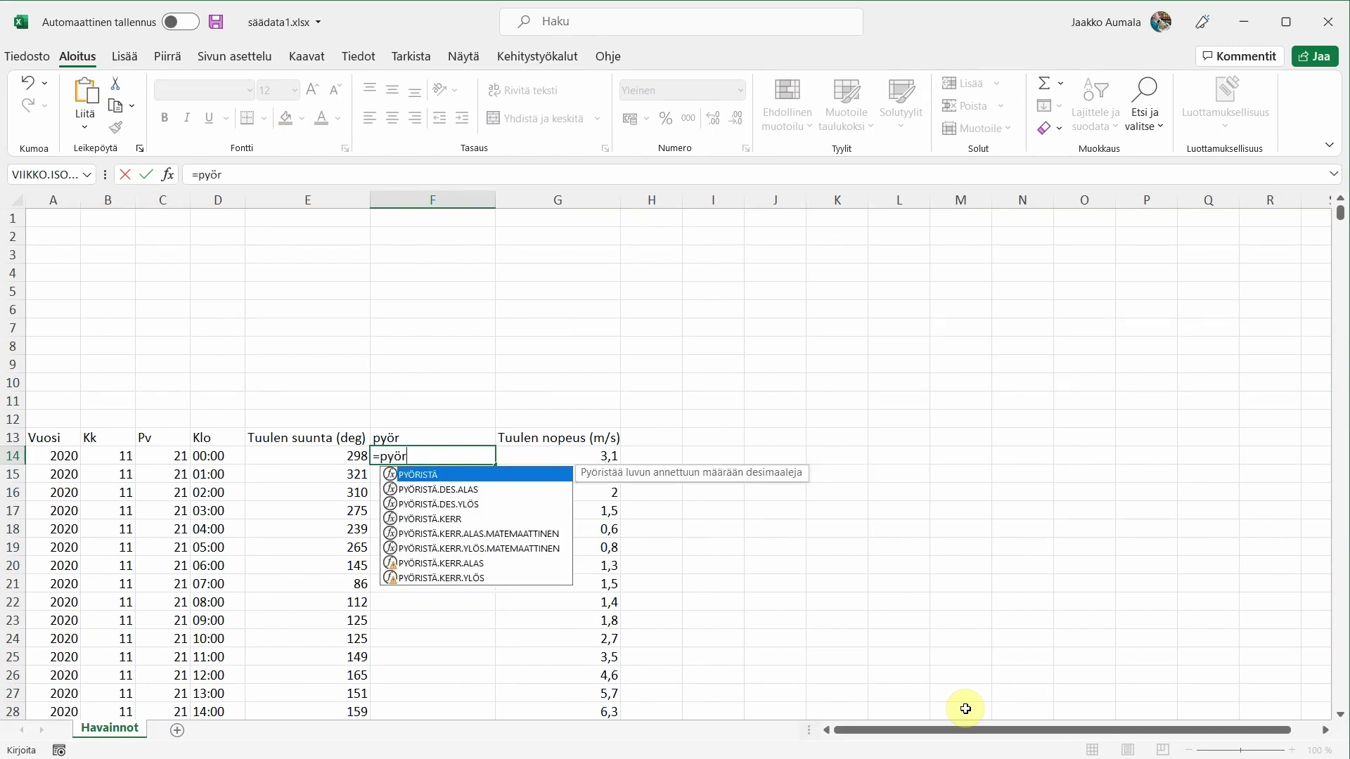
{"action": "double_click", "coordinate": [431, 520]}
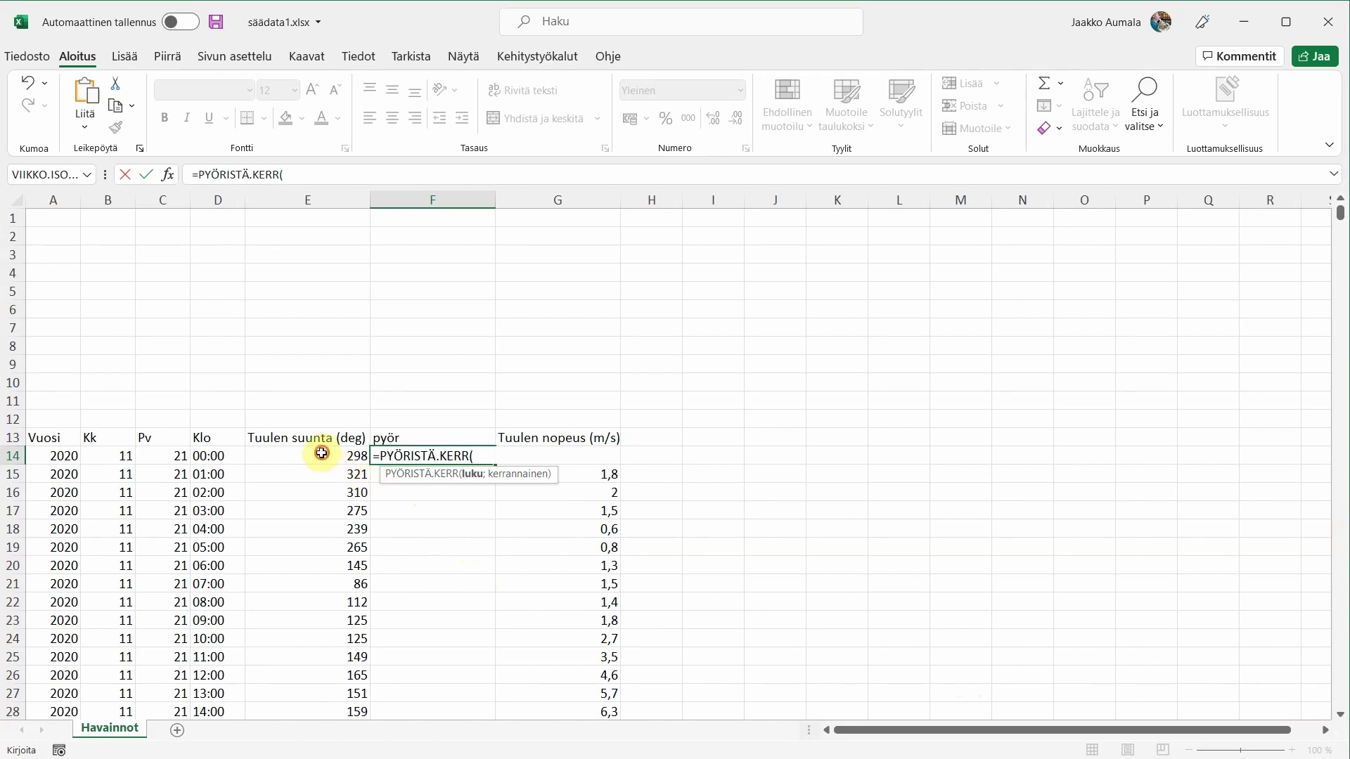
{"action": "left_click", "coordinate": [321, 454]}
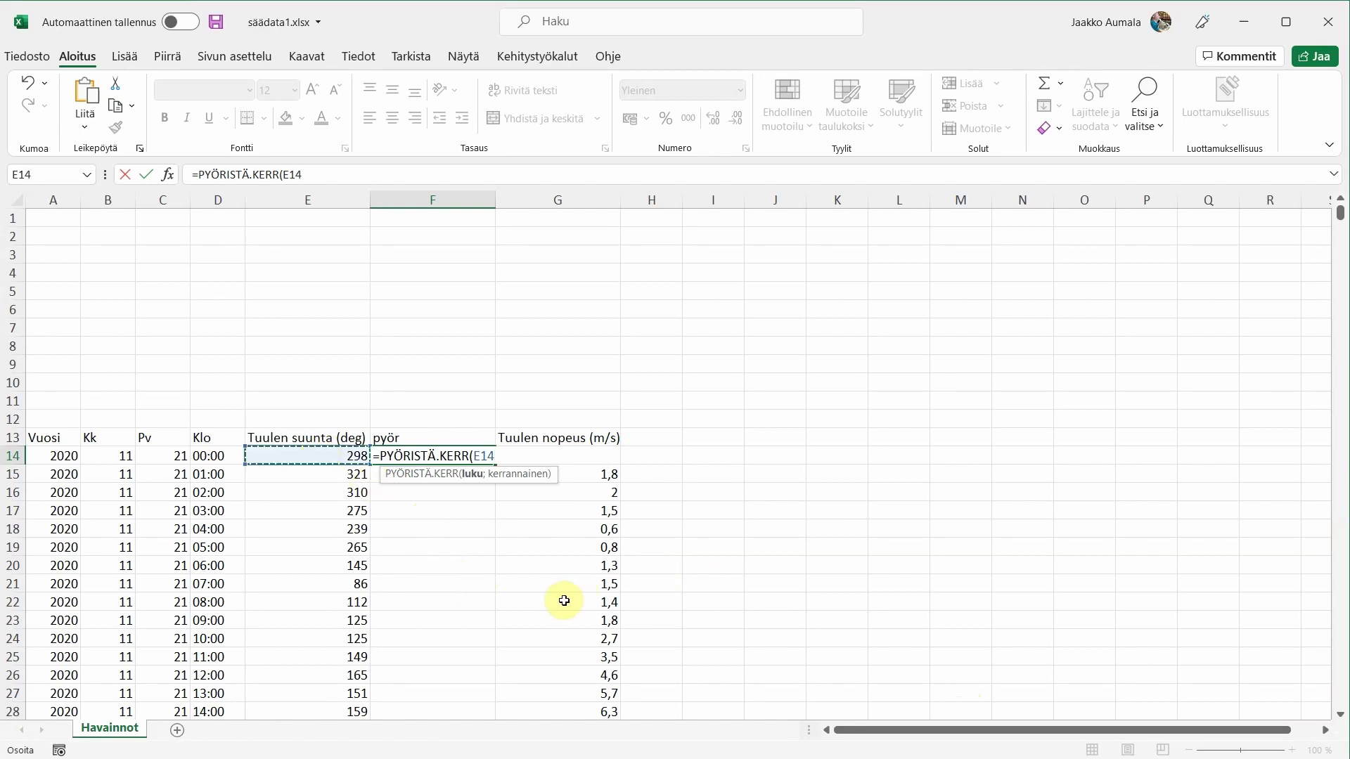
{"action": "type", "text": ";"}
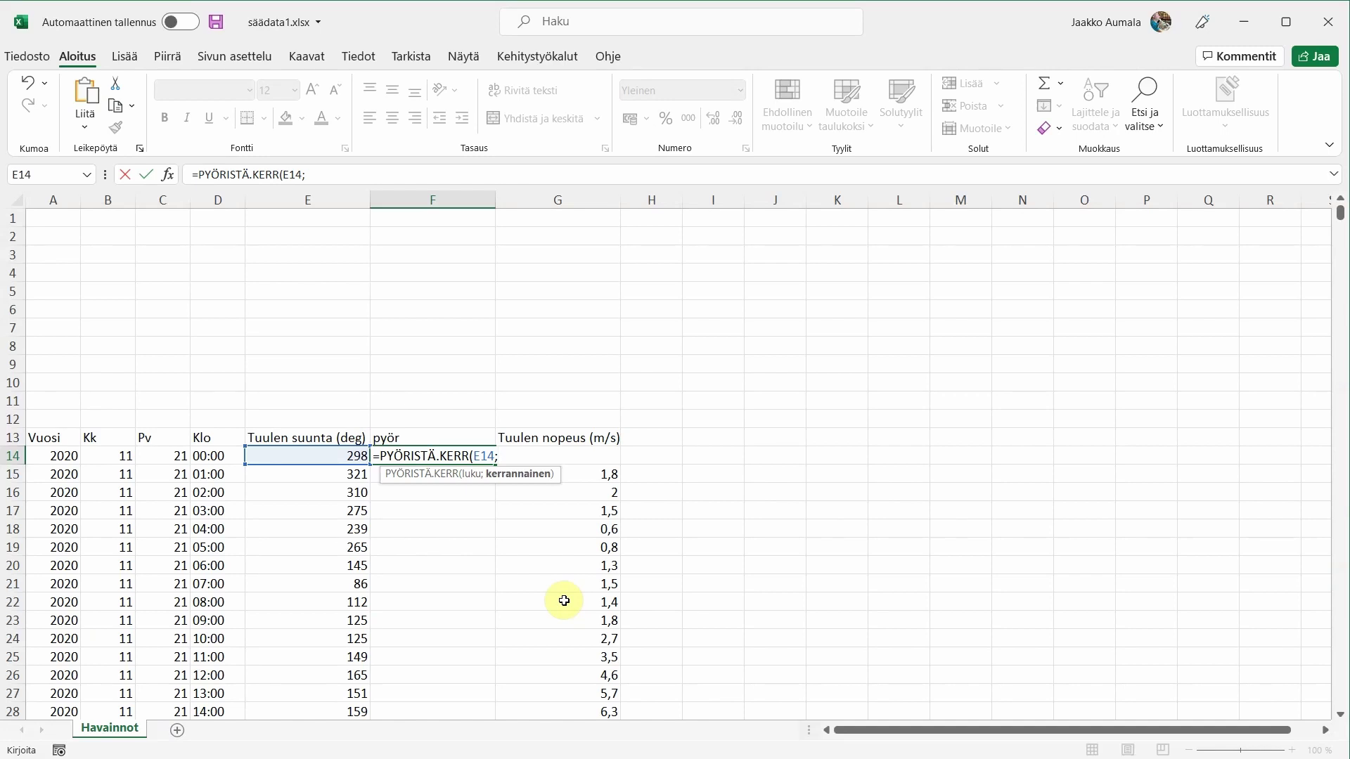
{"action": "type", "text": "22,"}
{"action": "type", "text": "5"}
{"action": "key", "text": "Return"}
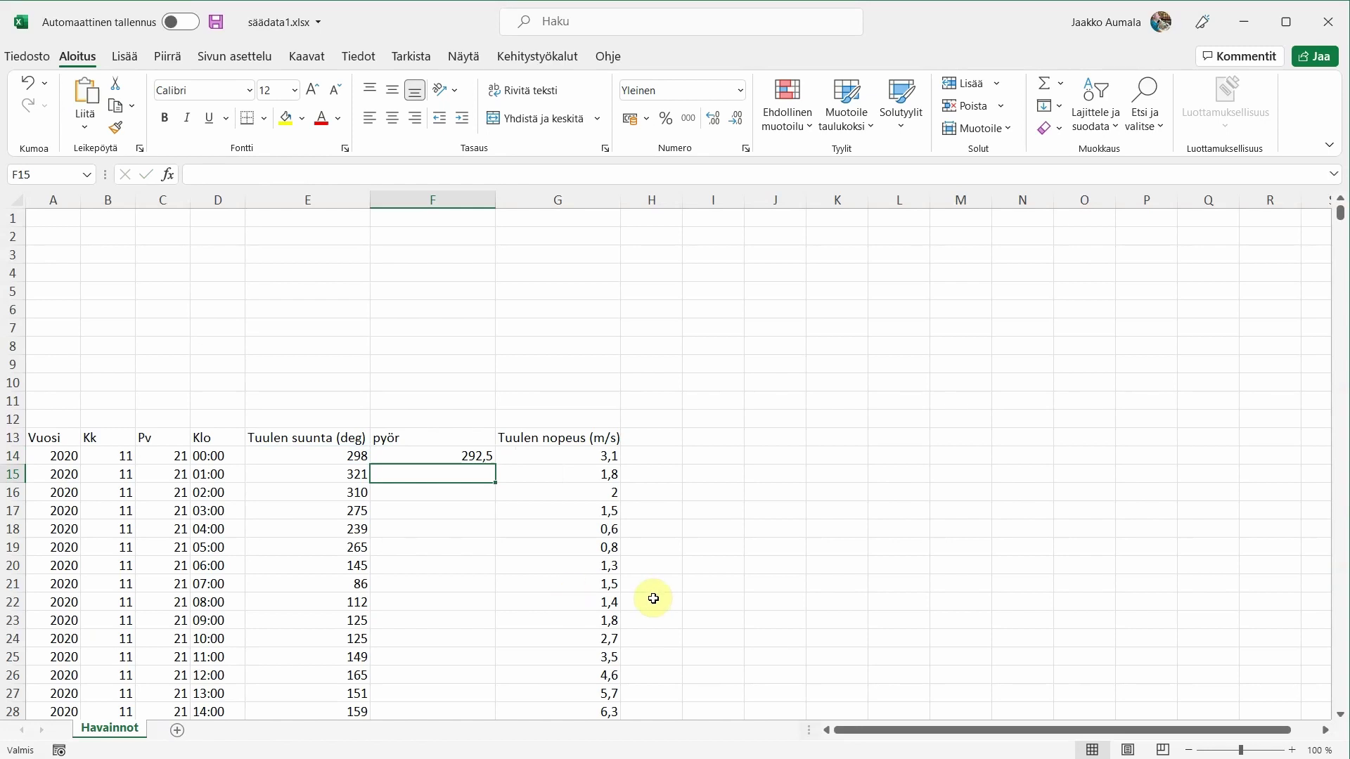
Fill the F14 rounding formula down the entire pyör column.
{"action": "left_click", "coordinate": [462, 456]}
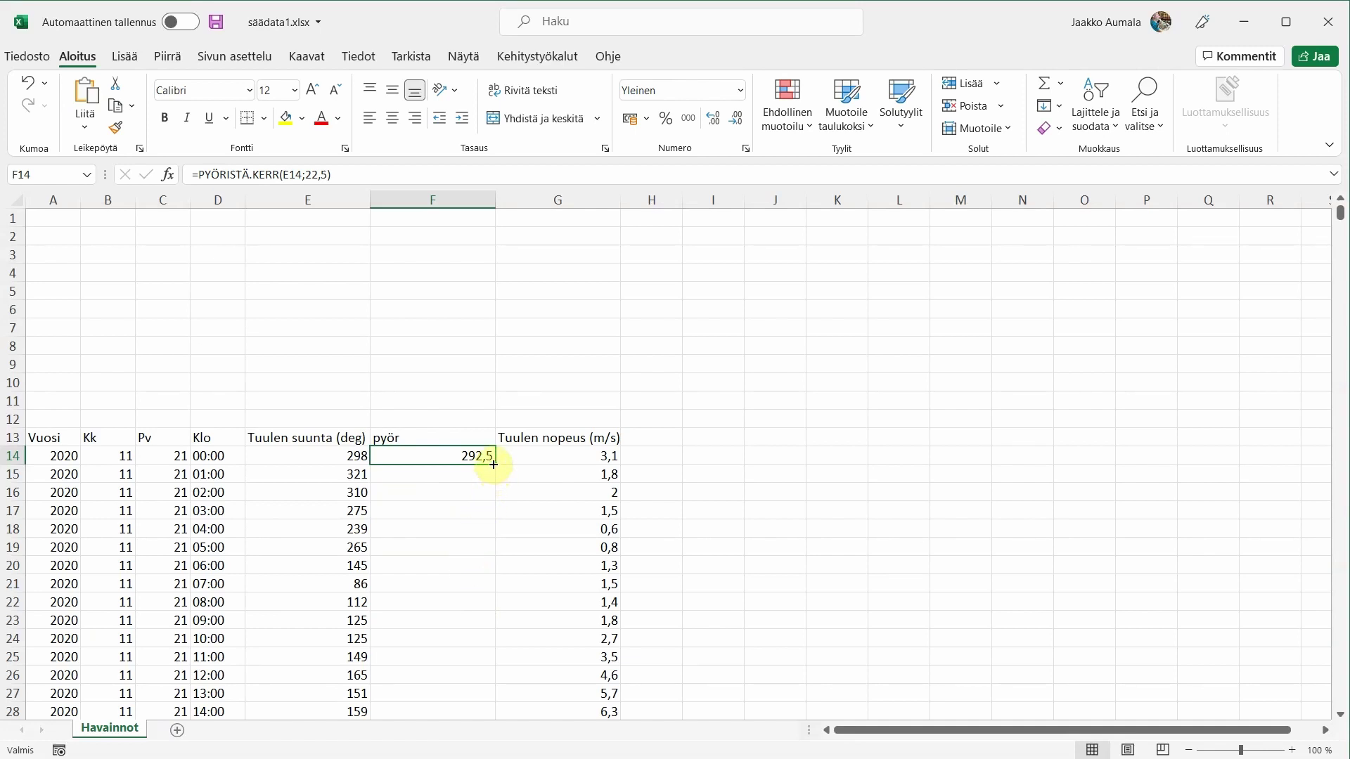
{"action": "double_click", "coordinate": [494, 464]}
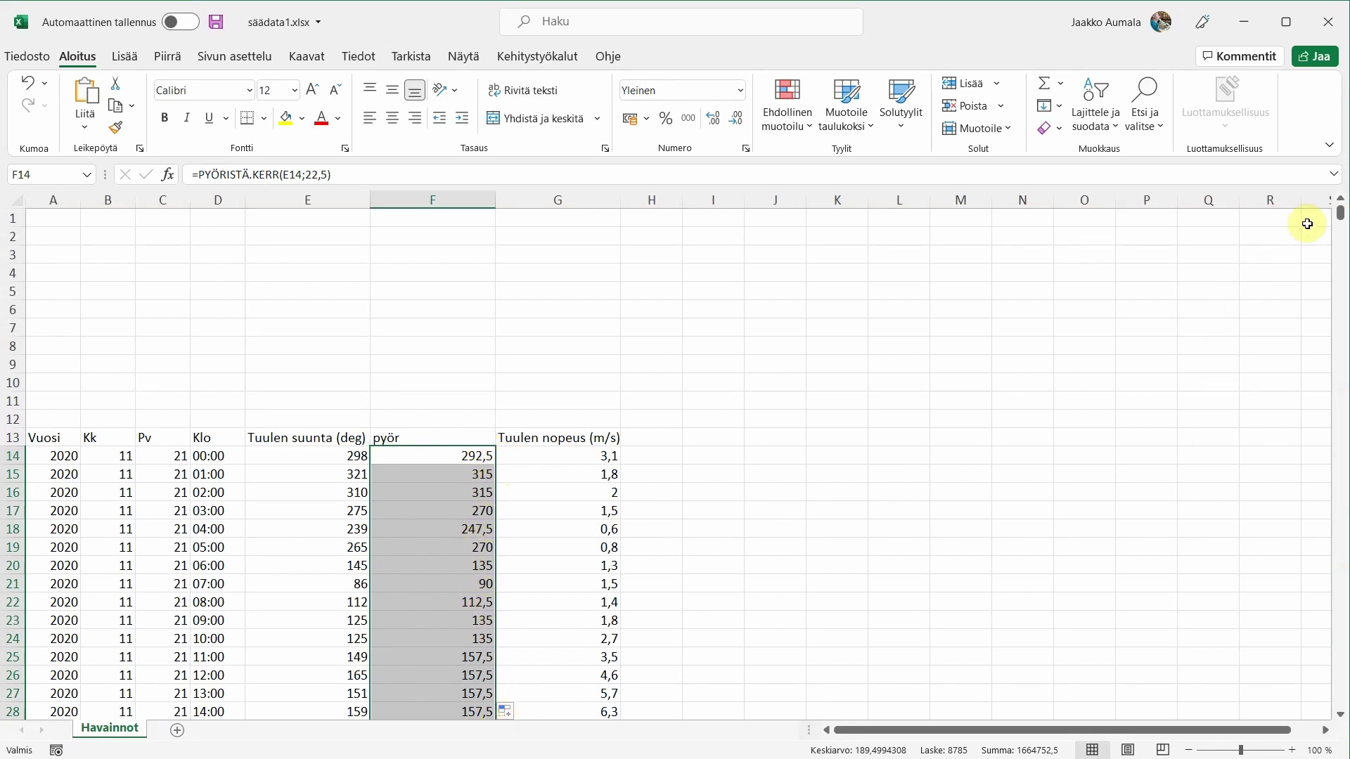
{"action": "scroll", "coordinate": [774, 454], "scroll_direction": "down", "scroll_amount": 5}
{"action": "scroll", "coordinate": [735, 469], "scroll_direction": "down", "scroll_amount": 5}
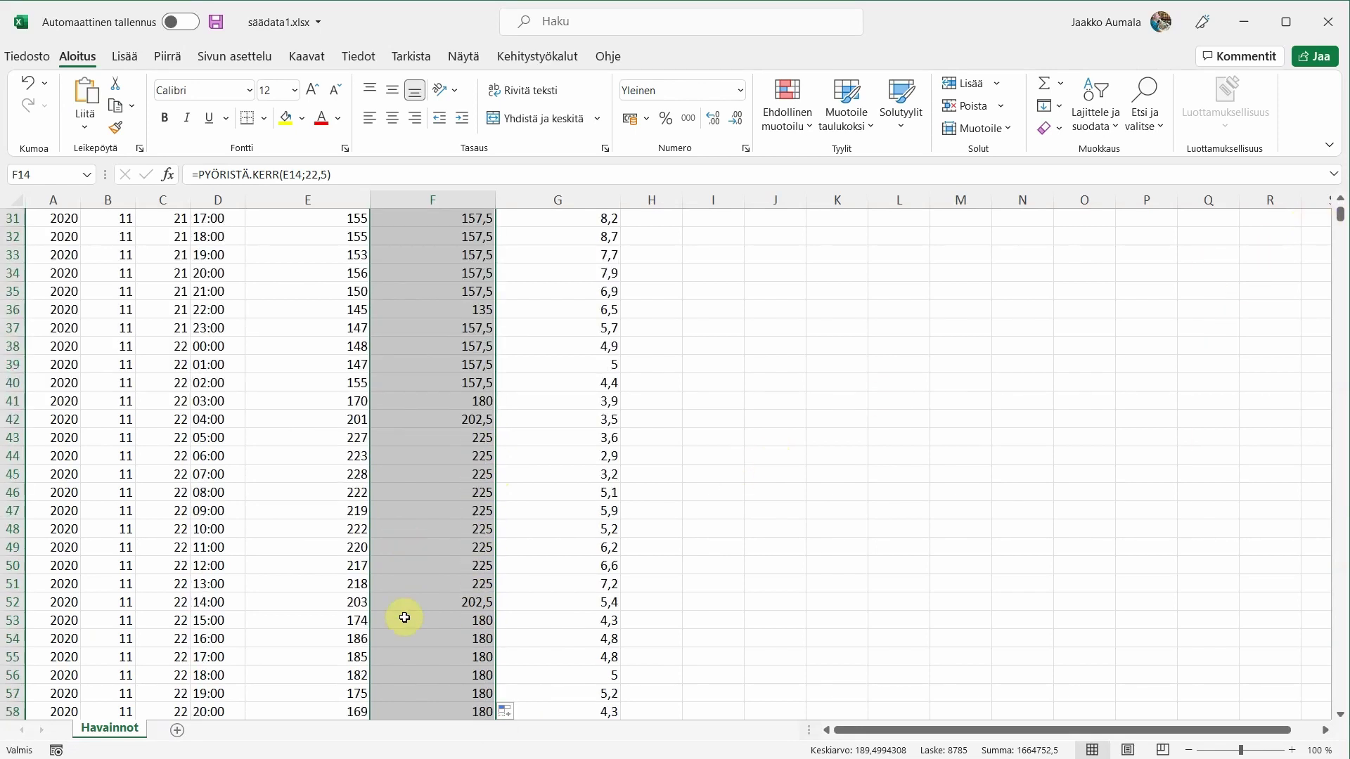
{"action": "scroll", "coordinate": [295, 636], "scroll_direction": "up", "scroll_amount": 8}
{"action": "scroll", "coordinate": [293, 645], "scroll_direction": "up", "scroll_amount": 2}
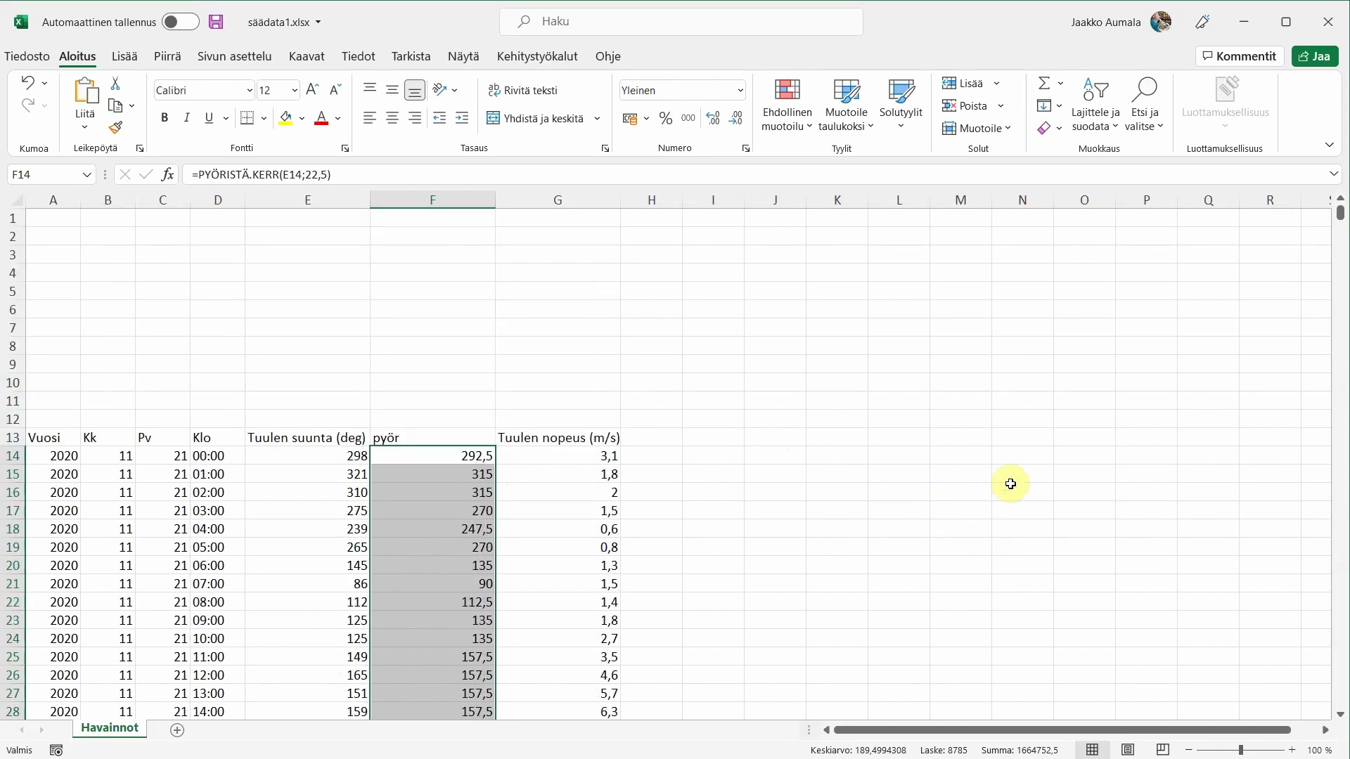
Return to the top of the Havainnot sheet and clear the column F selection.
{"action": "left_click_drag", "start_coordinate": [1341, 215], "coordinate": [1345, 714]}
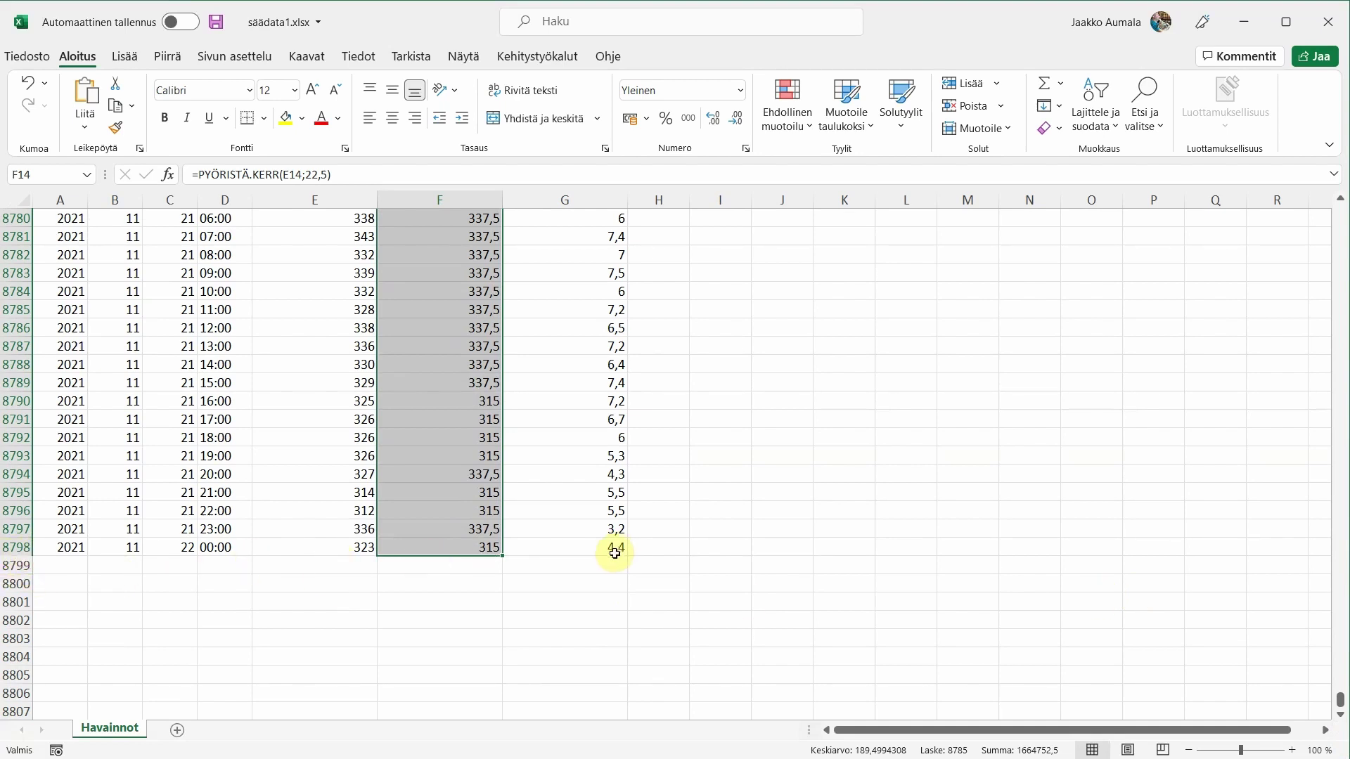
{"action": "scroll", "coordinate": [703, 563], "scroll_direction": "up", "scroll_amount": 4}
{"action": "scroll", "coordinate": [914, 584], "scroll_direction": "up", "scroll_amount": 3}
{"action": "scroll", "coordinate": [1195, 625], "scroll_direction": "up", "scroll_amount": 3}
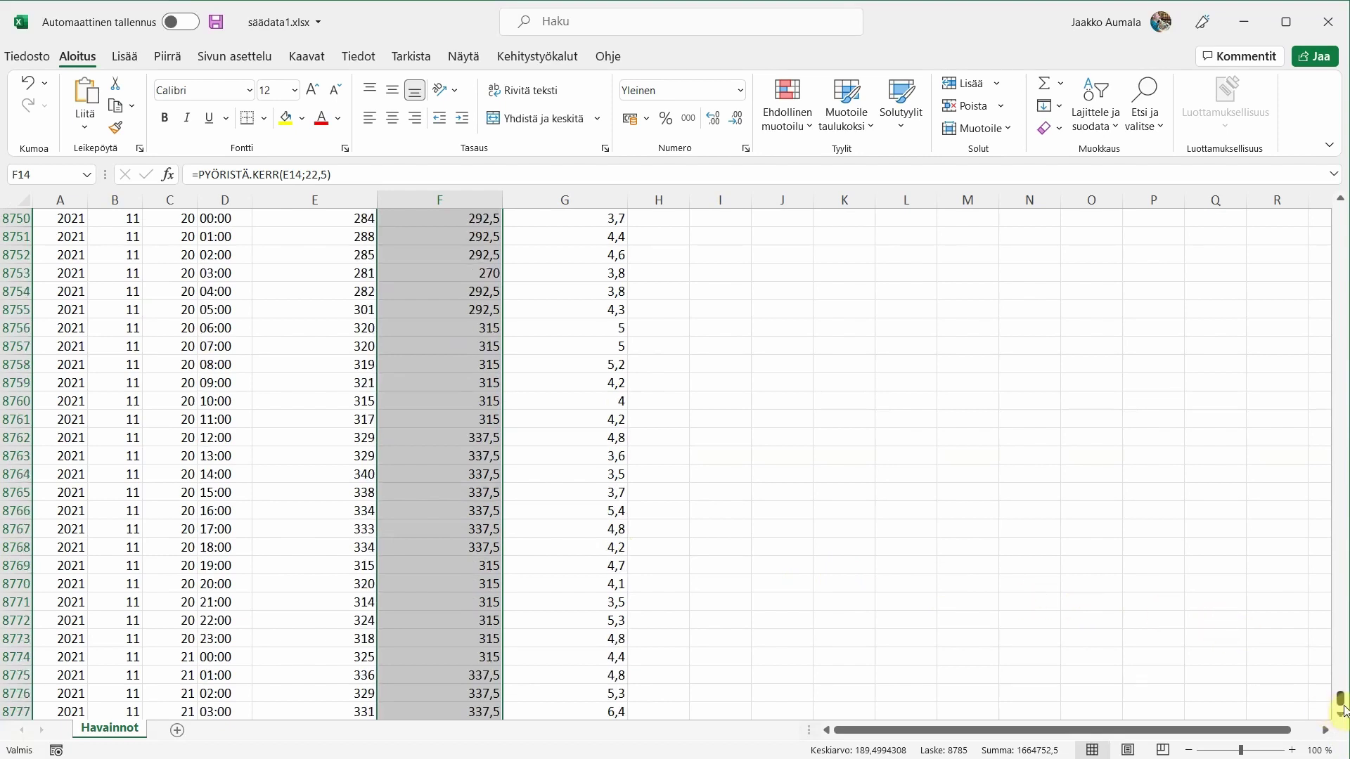
{"action": "left_click_drag", "start_coordinate": [1340, 700], "coordinate": [1338, 211]}
{"action": "left_click", "coordinate": [951, 413]}
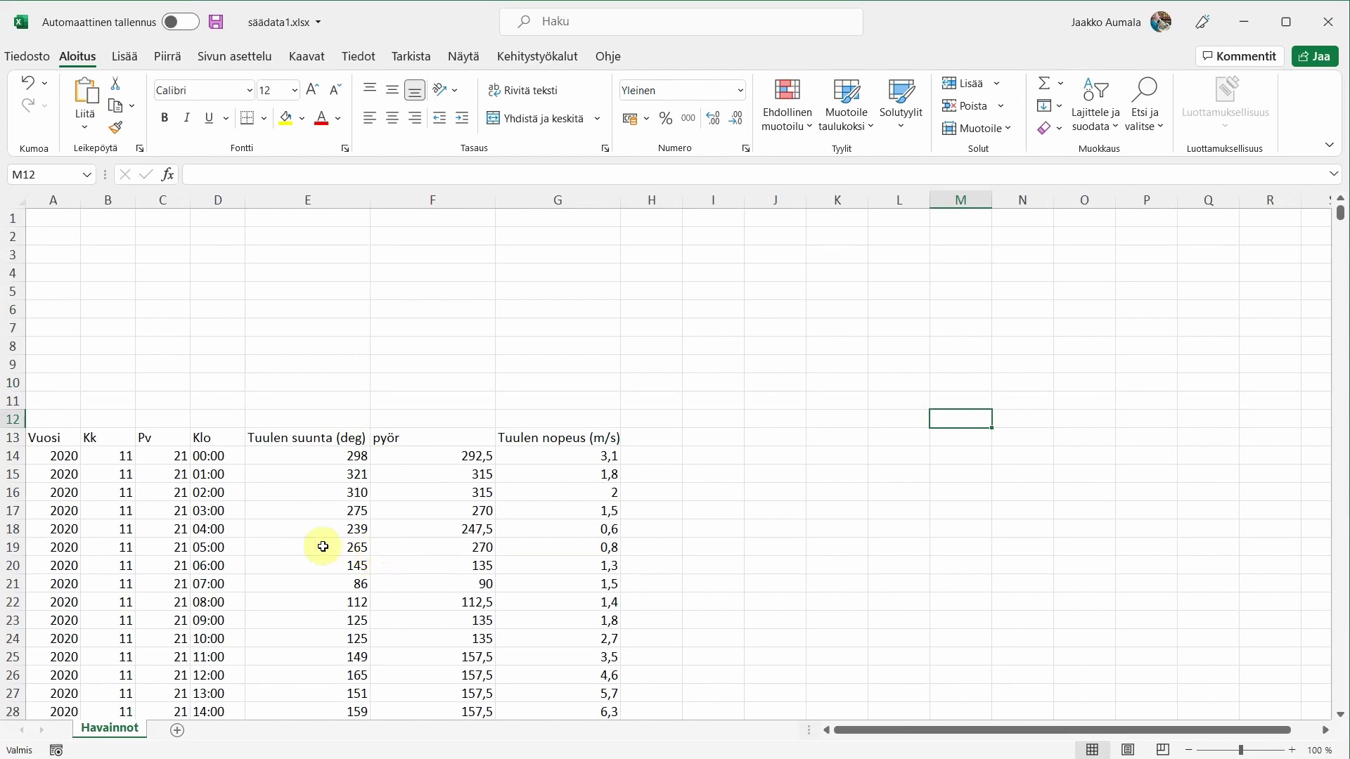
Insert a blank column G before the wind-speed column and move to G14.
{"action": "right_click", "coordinate": [557, 201]}
{"action": "left_click", "coordinate": [609, 353]}
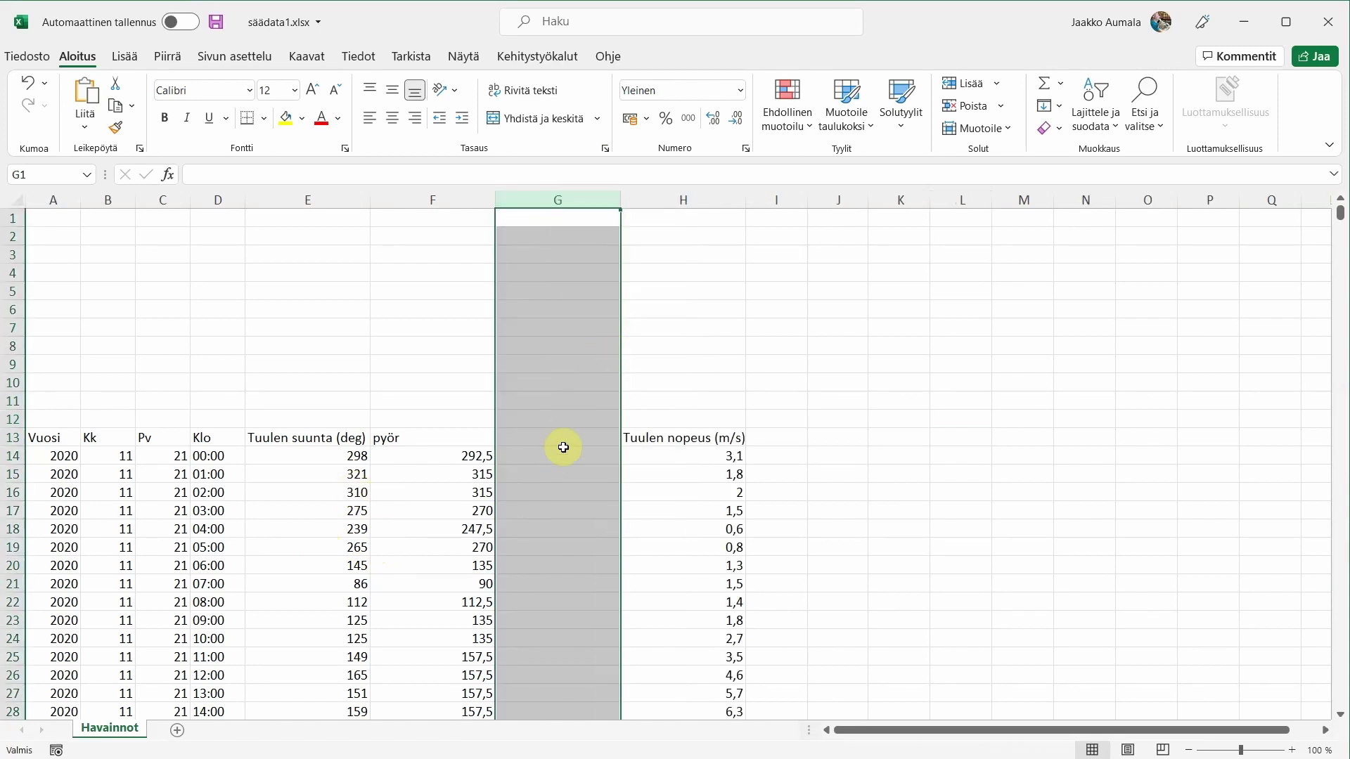
{"action": "left_click", "coordinate": [545, 440]}
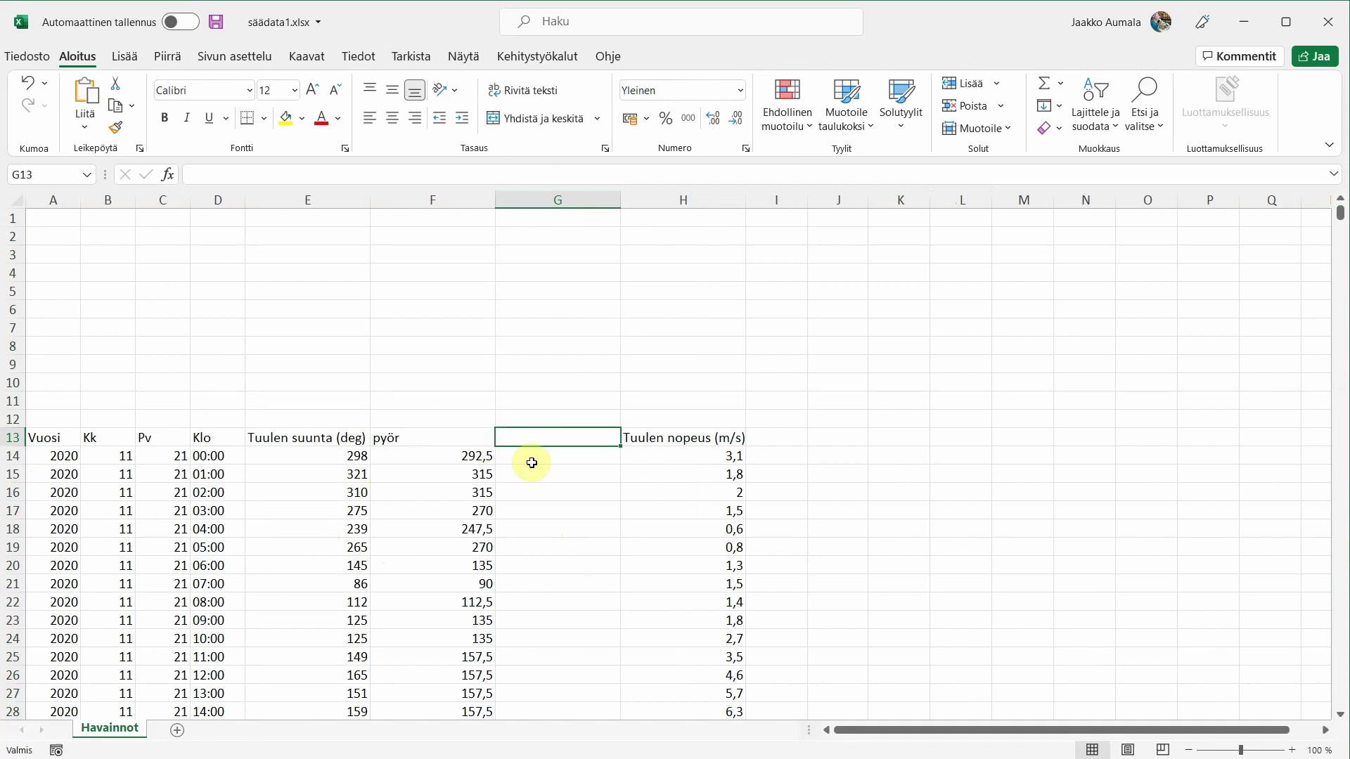
{"action": "key", "text": "Down"}
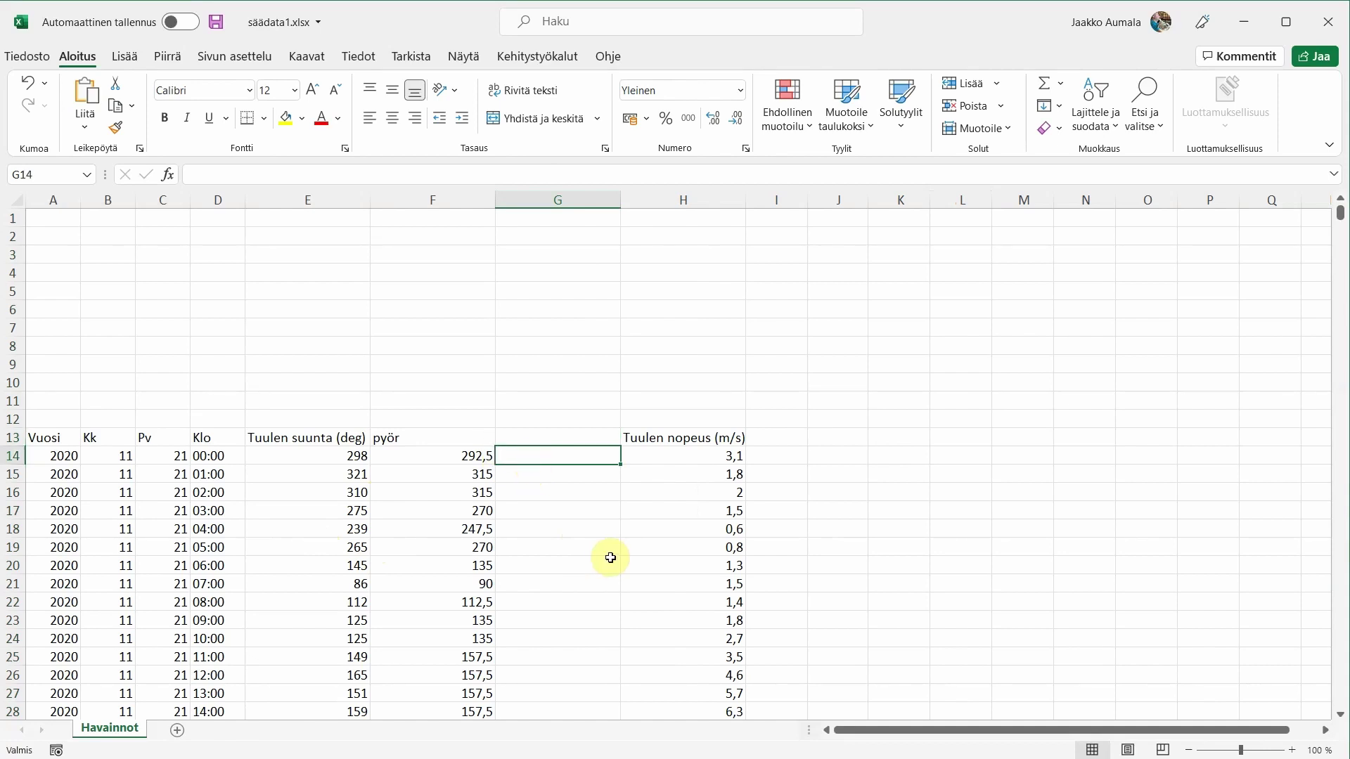
Enter =JOS(F14=360;0;F14) in G14 to turn 360 into 0.
{"action": "type", "text": "="}
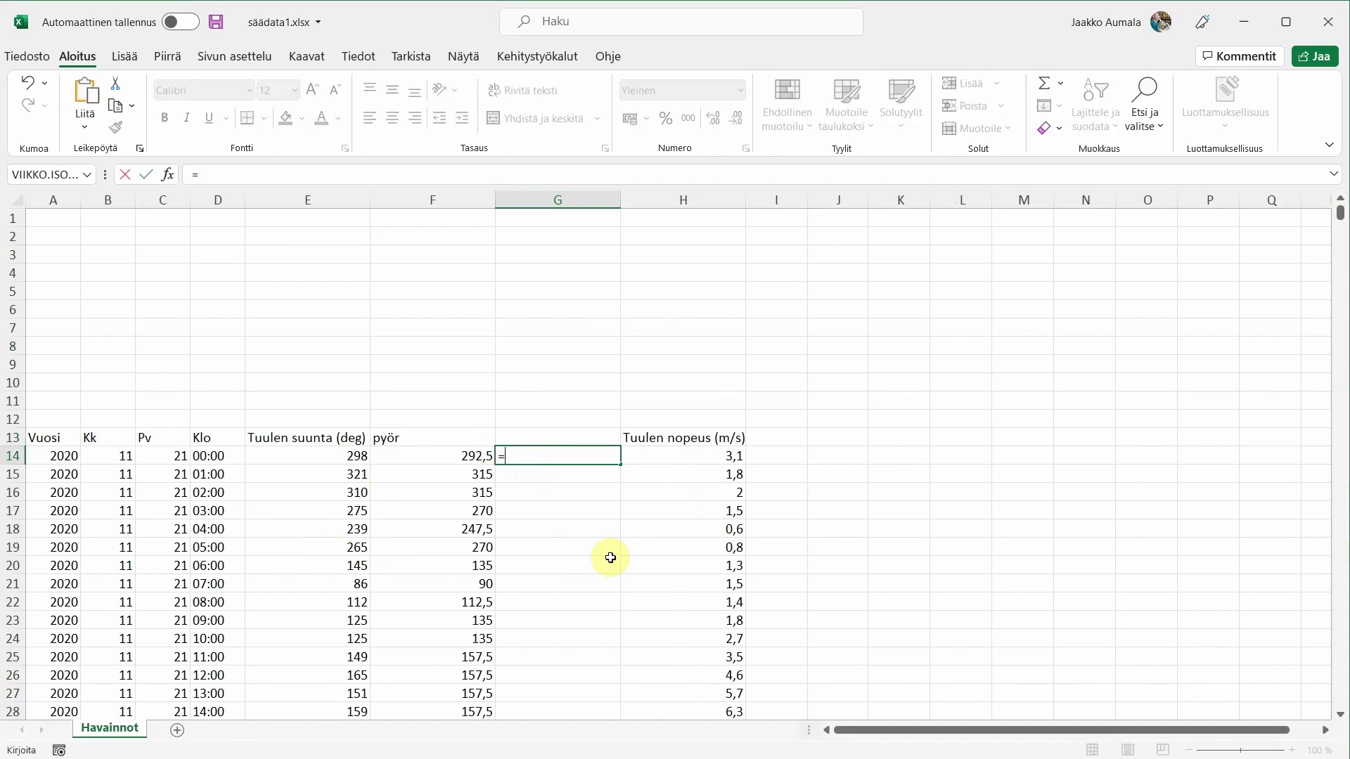
{"action": "type", "text": "jos"}
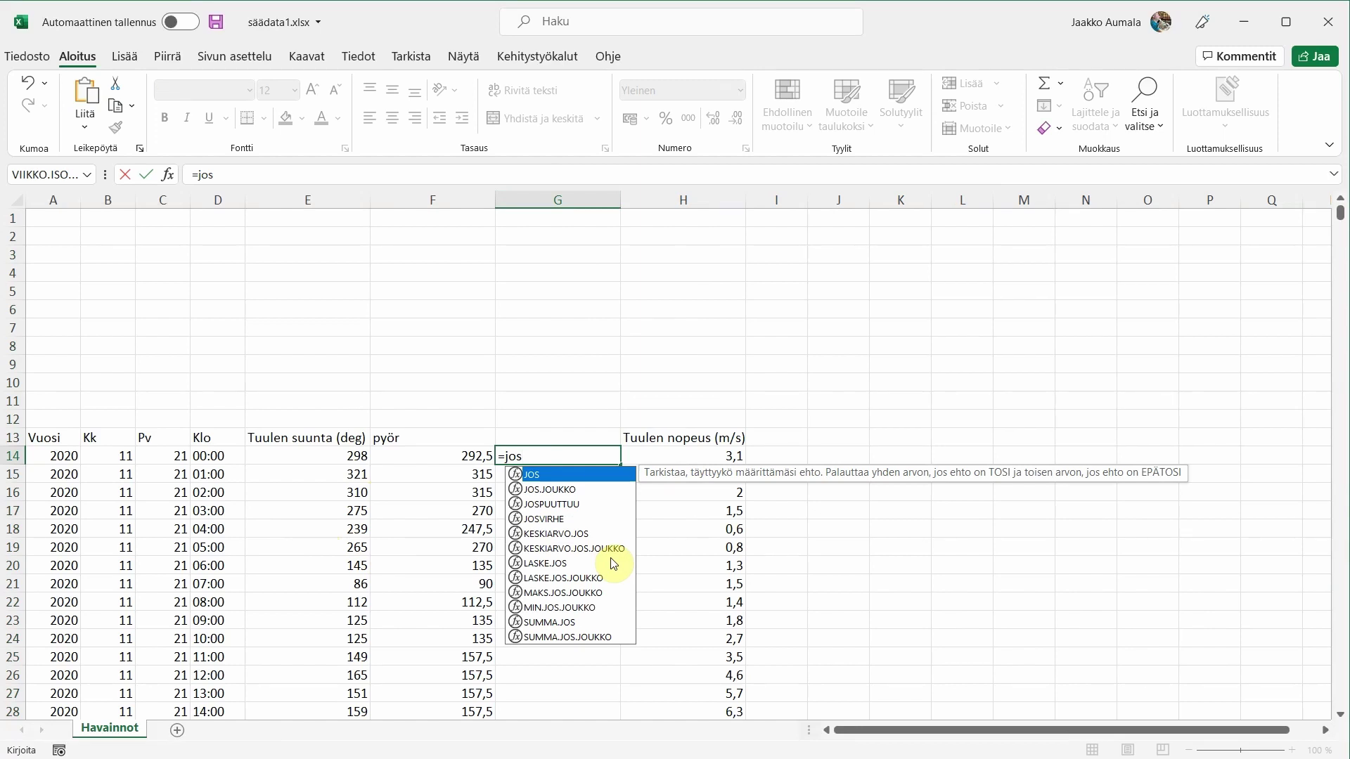
{"action": "type", "text": "("}
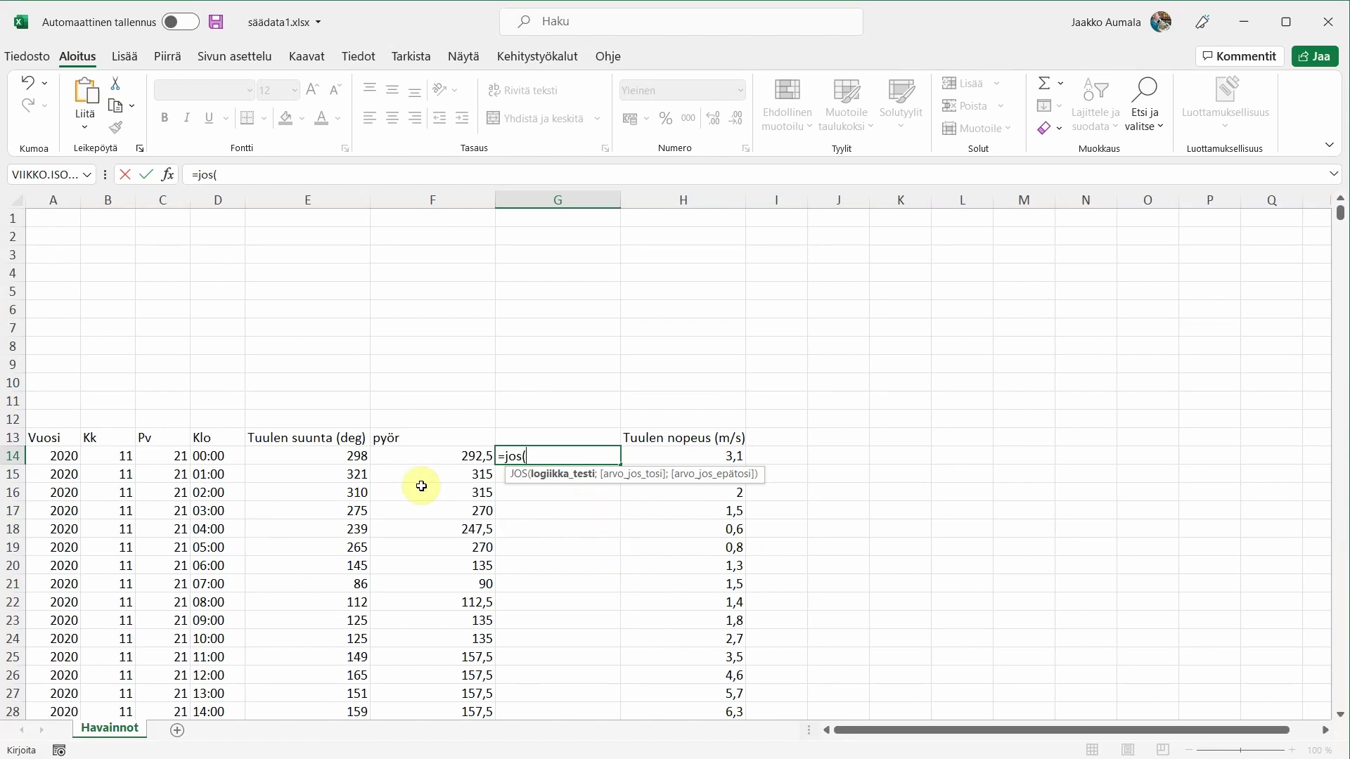
{"action": "left_click", "coordinate": [452, 456]}
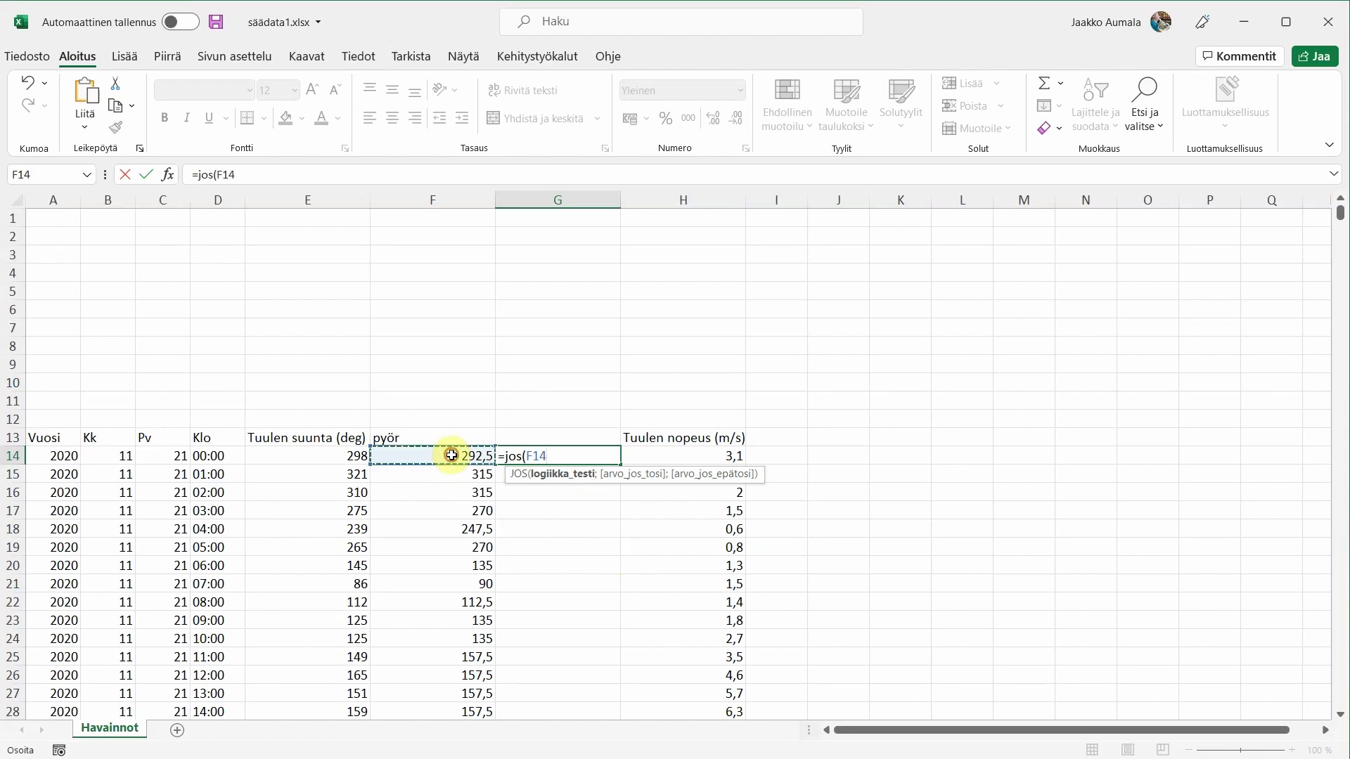
{"action": "type", "text": "="}
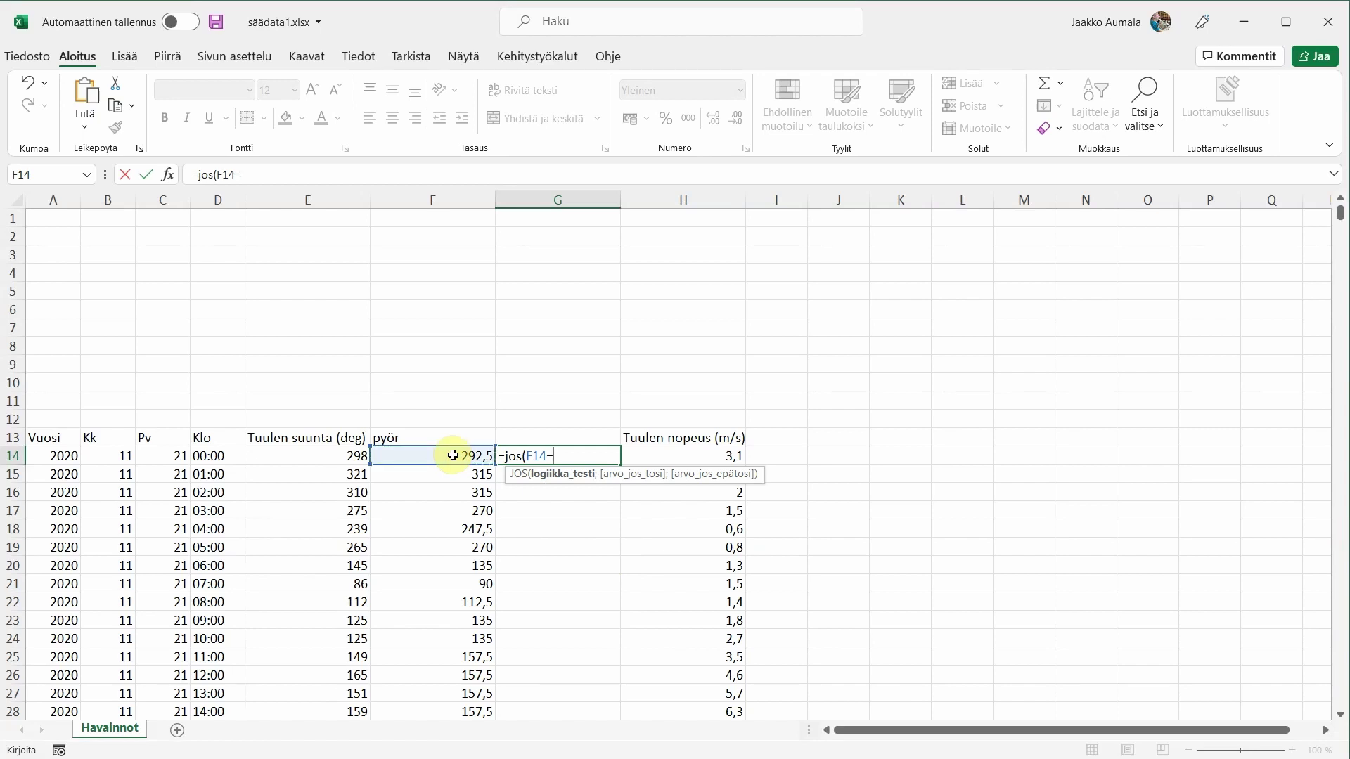
{"action": "type", "text": "0"}
{"action": "key", "text": "BackSpace"}
{"action": "type", "text": "360"}
{"action": "type", "text": ";"}
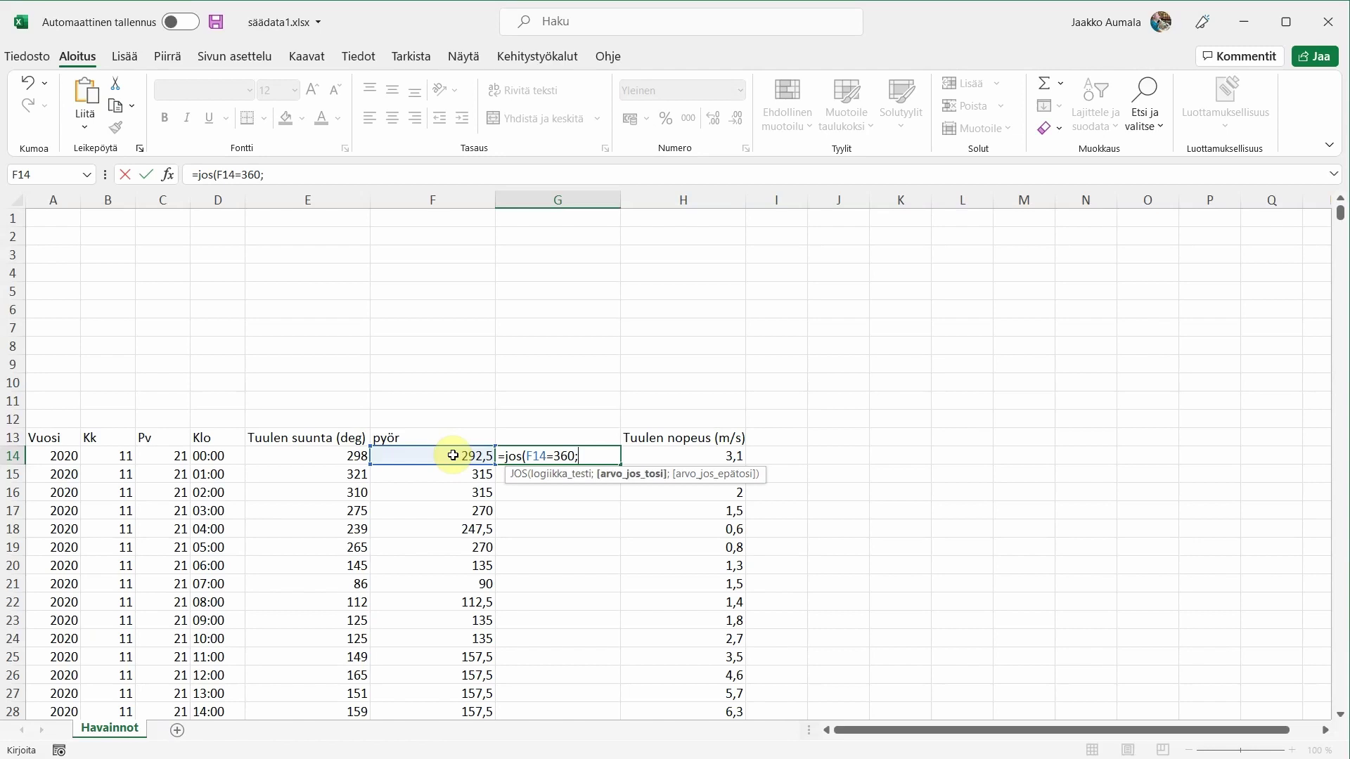
{"action": "type", "text": "0"}
{"action": "type", "text": ";"}
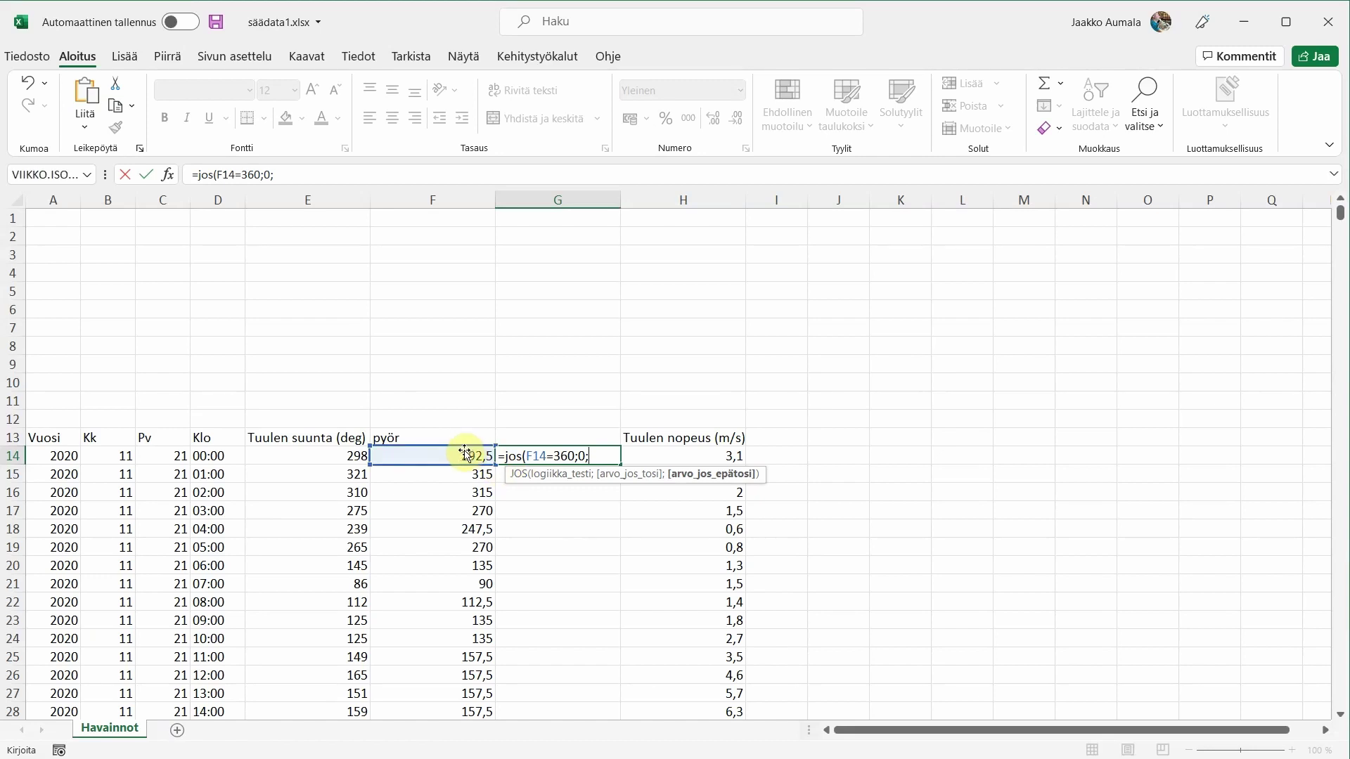
{"action": "left_click", "coordinate": [463, 456]}
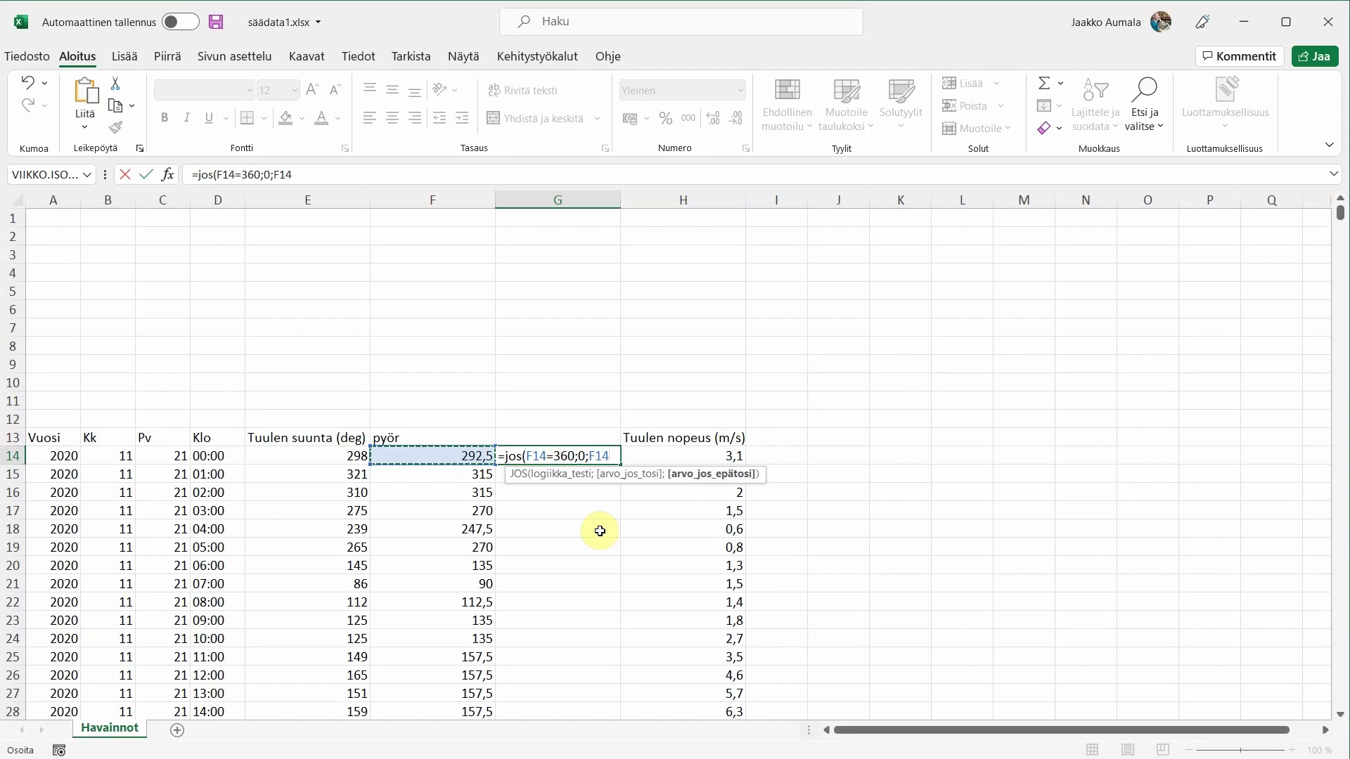
{"action": "type", "text": ")"}
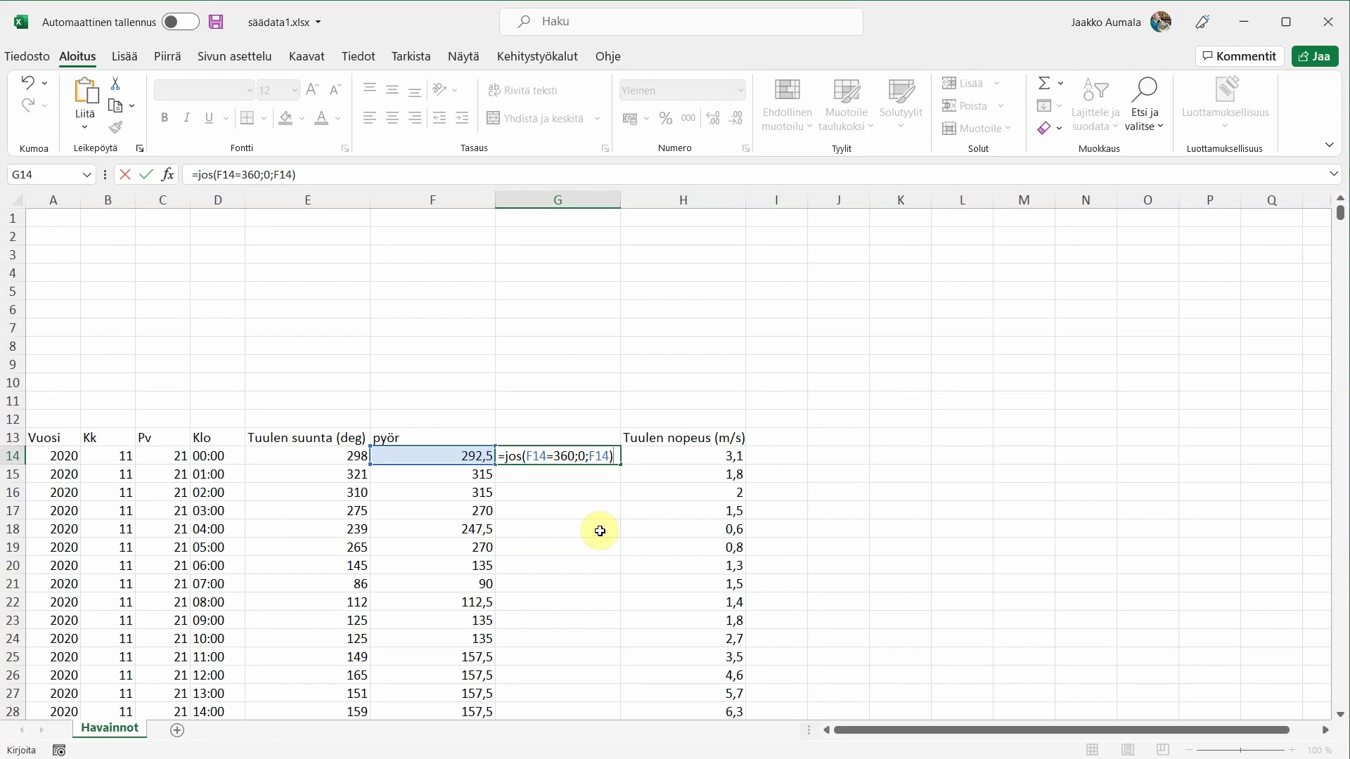
{"action": "key", "text": "Return"}
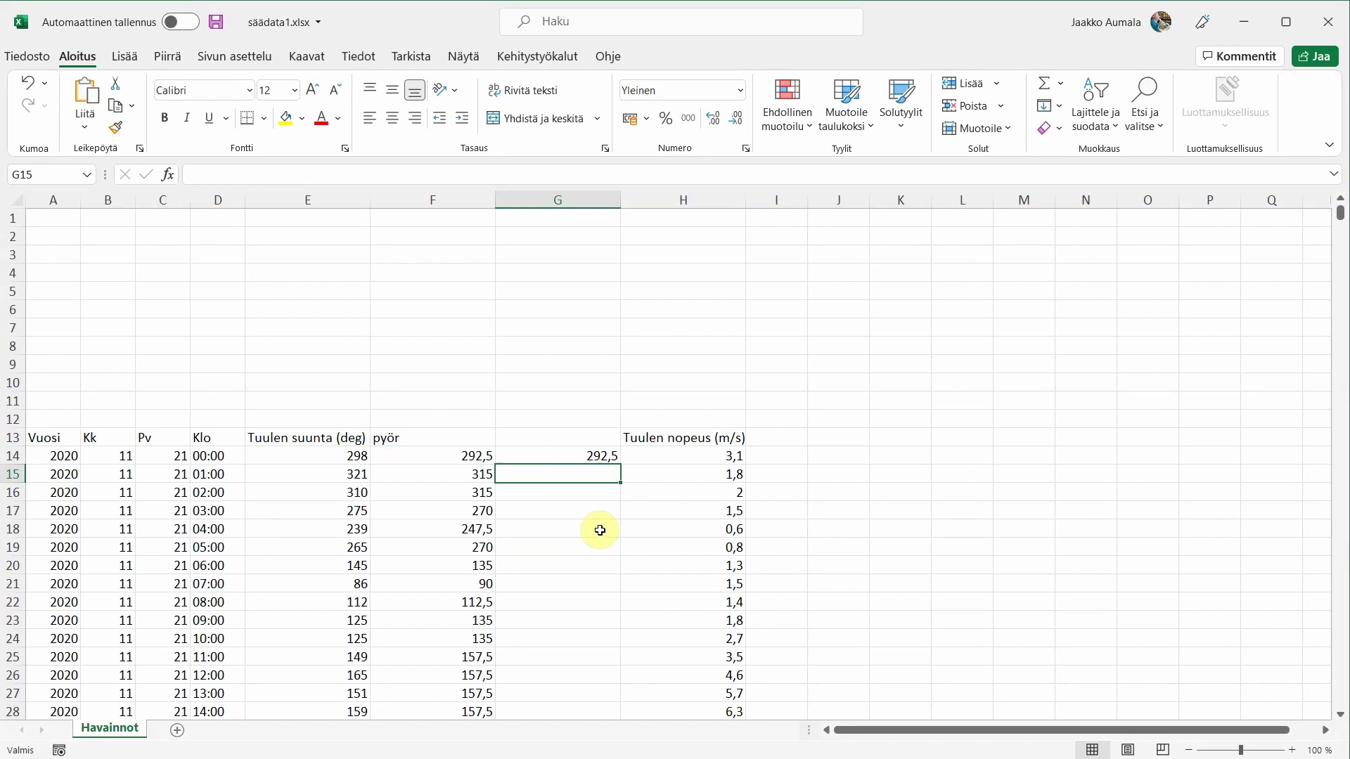
Copy the G14 360-to-0 formula down all data rows and scroll through to check the results.
{"action": "left_click", "coordinate": [613, 457]}
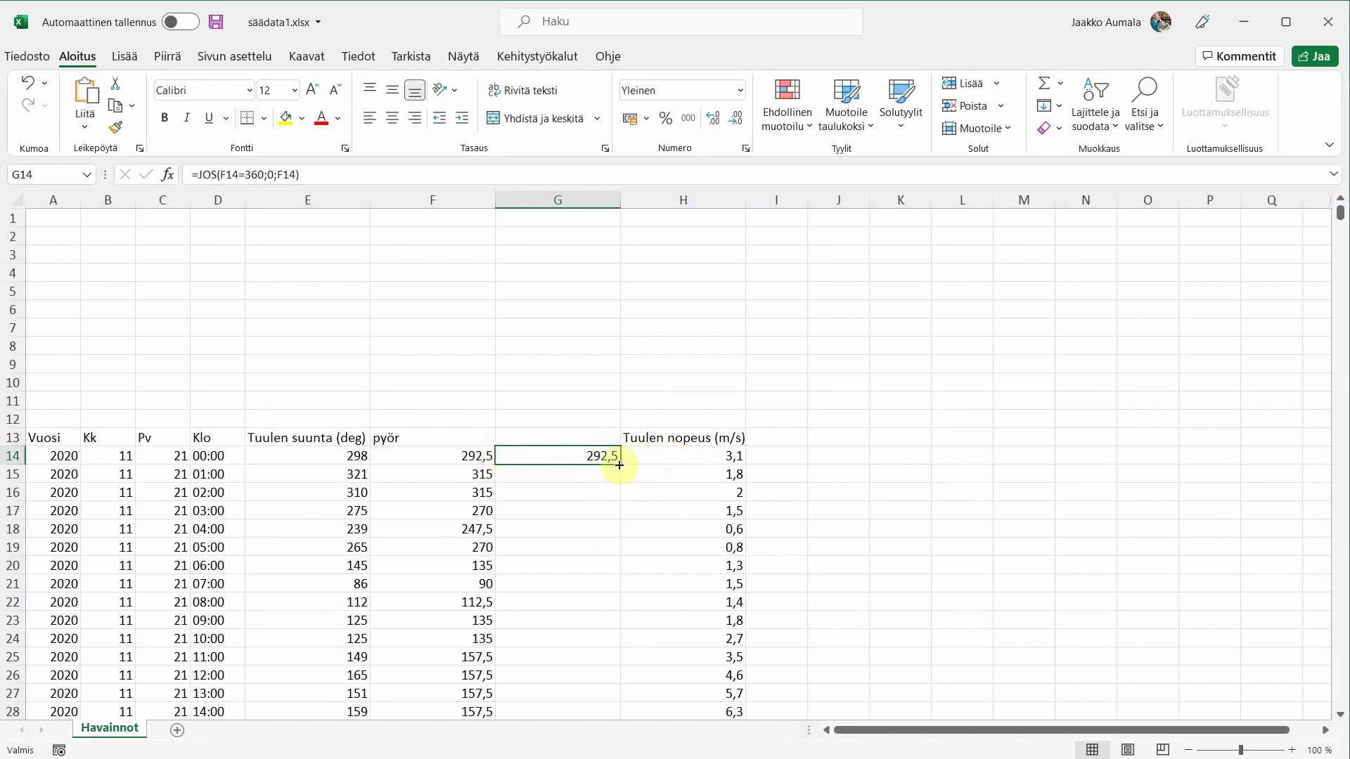
{"action": "double_click", "coordinate": [618, 465]}
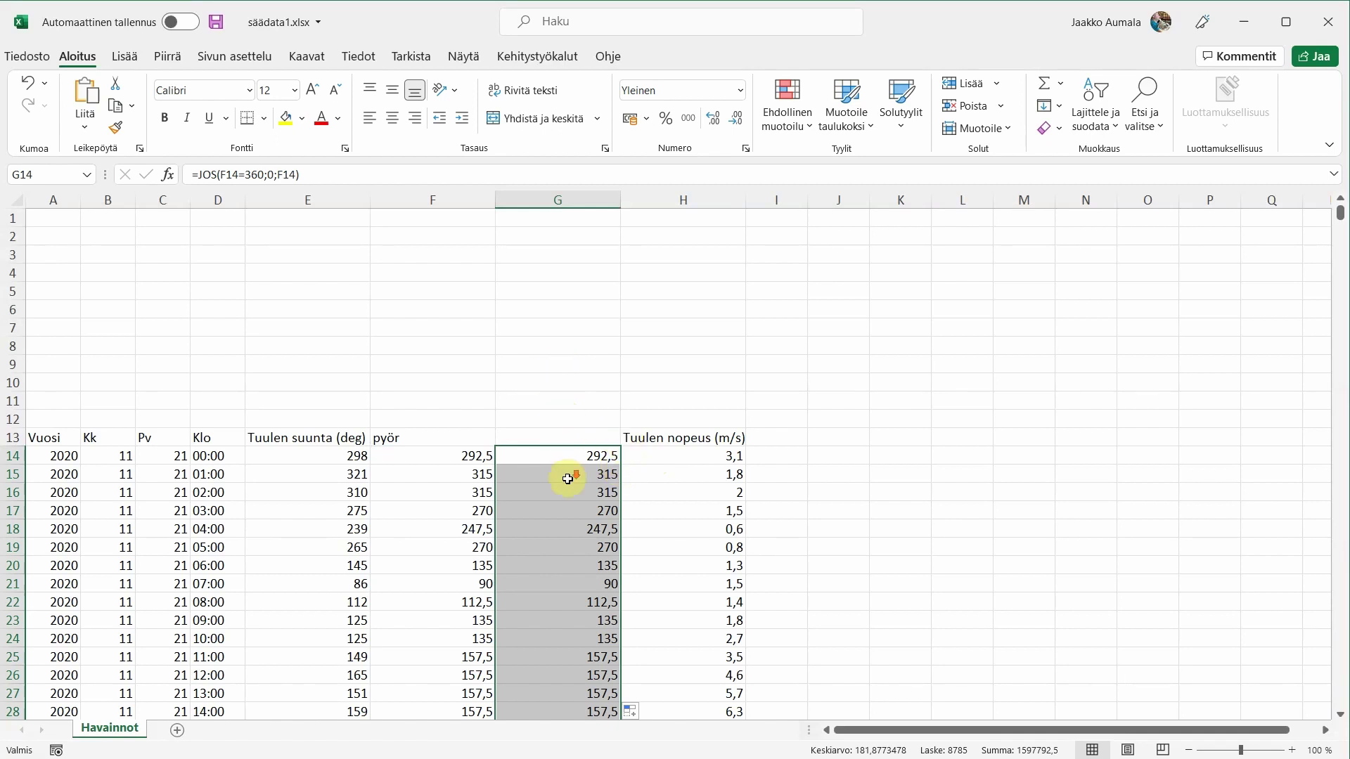
{"action": "scroll", "coordinate": [568, 479], "scroll_direction": "down", "scroll_amount": 4}
{"action": "scroll", "coordinate": [569, 478], "scroll_direction": "down", "scroll_amount": 4}
{"action": "scroll", "coordinate": [567, 480], "scroll_direction": "down", "scroll_amount": 4}
{"action": "scroll", "coordinate": [566, 483], "scroll_direction": "down", "scroll_amount": 5}
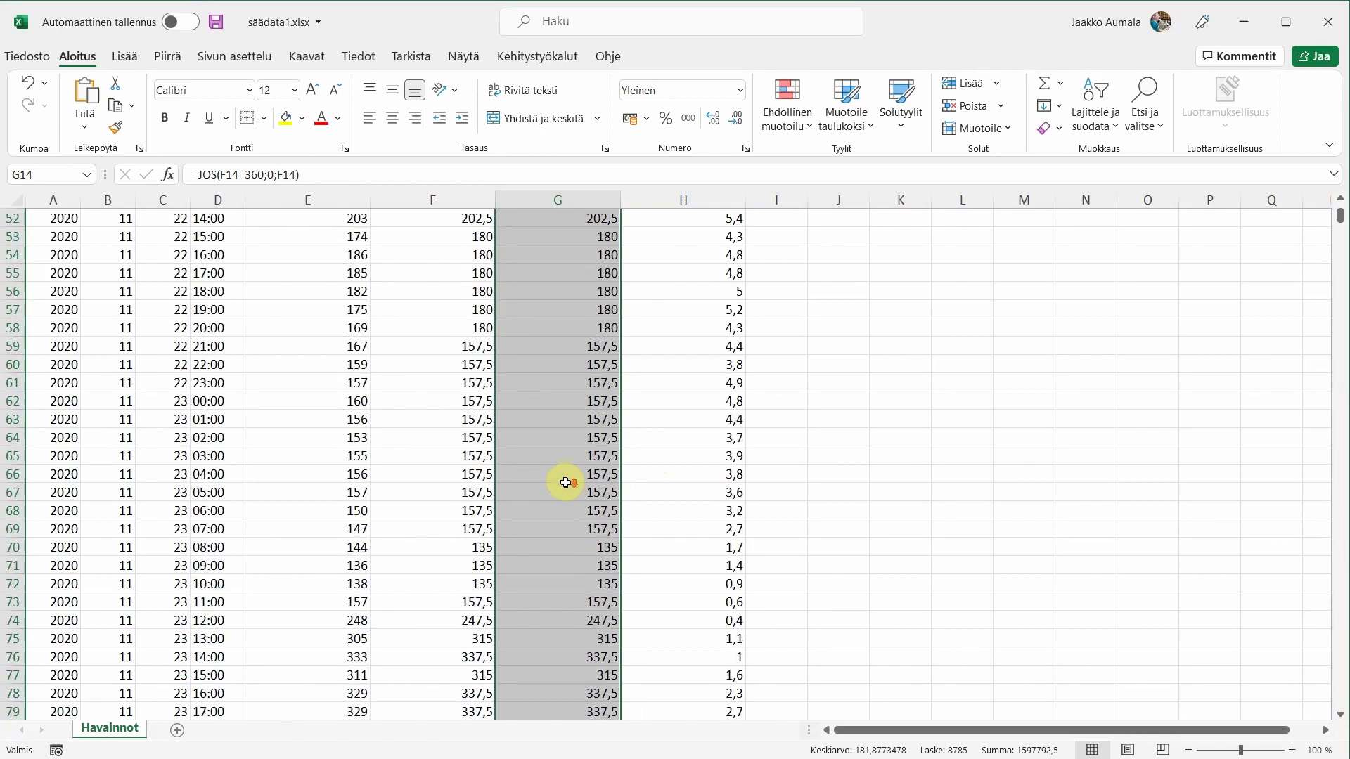
{"action": "scroll", "coordinate": [566, 483], "scroll_direction": "down", "scroll_amount": 12}
{"action": "scroll", "coordinate": [566, 483], "scroll_direction": "down", "scroll_amount": 11}
{"action": "scroll", "coordinate": [565, 485], "scroll_direction": "down", "scroll_amount": 9}
{"action": "scroll", "coordinate": [564, 488], "scroll_direction": "down", "scroll_amount": 9}
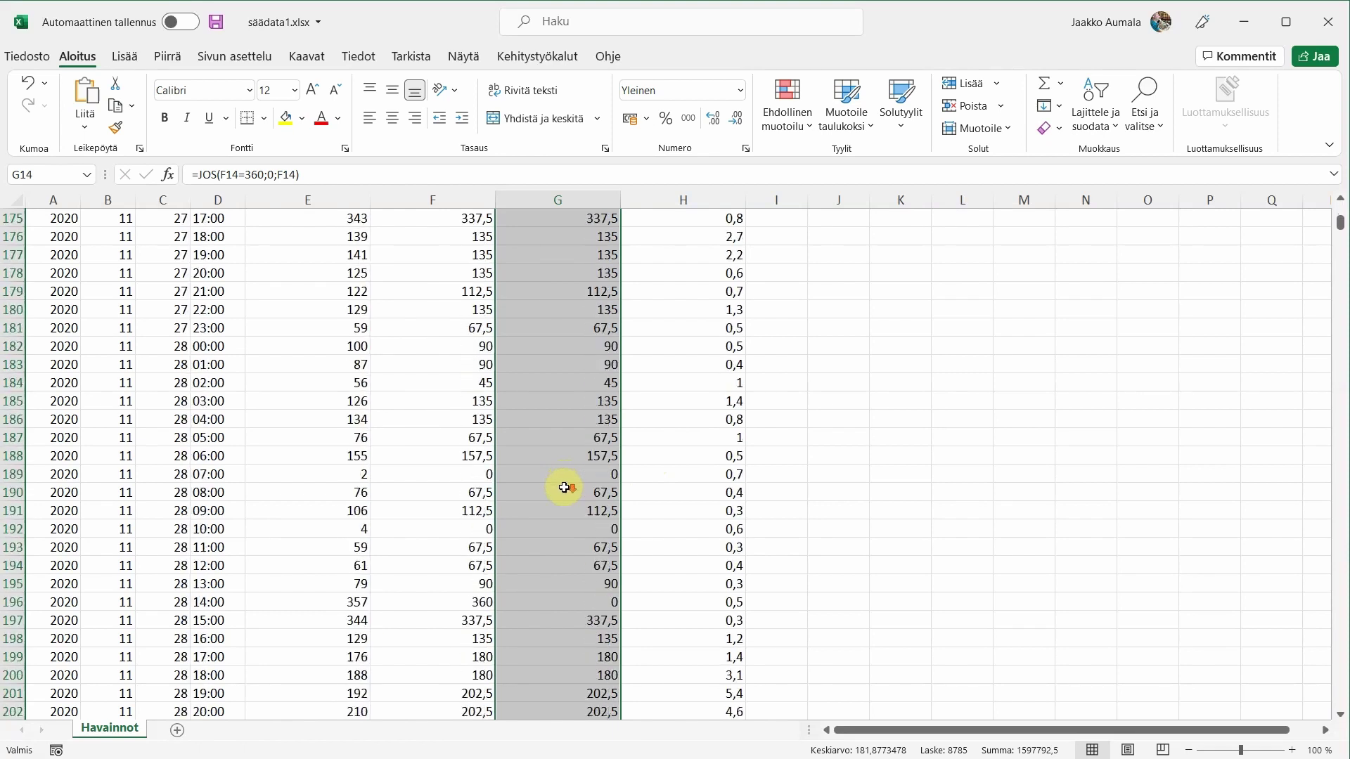
{"action": "scroll", "coordinate": [565, 487], "scroll_direction": "down", "scroll_amount": 6}
{"action": "scroll", "coordinate": [563, 485], "scroll_direction": "down", "scroll_amount": 8}
{"action": "scroll", "coordinate": [563, 490], "scroll_direction": "down", "scroll_amount": 10}
{"action": "scroll", "coordinate": [564, 521], "scroll_direction": "down", "scroll_amount": 10}
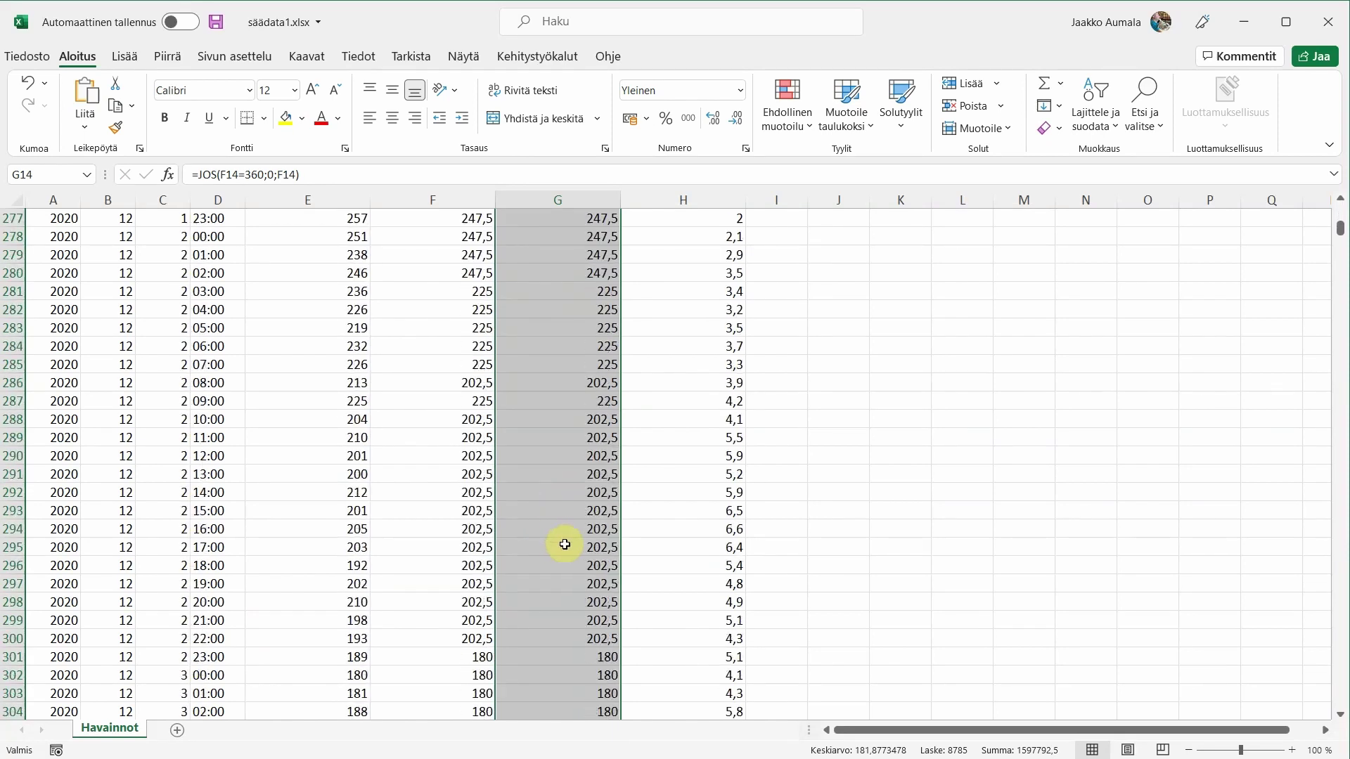
{"action": "scroll", "coordinate": [564, 545], "scroll_direction": "down", "scroll_amount": 10}
{"action": "scroll", "coordinate": [565, 545], "scroll_direction": "down", "scroll_amount": 9}
{"action": "scroll", "coordinate": [564, 545], "scroll_direction": "down", "scroll_amount": 9}
{"action": "scroll", "coordinate": [565, 545], "scroll_direction": "down", "scroll_amount": 5}
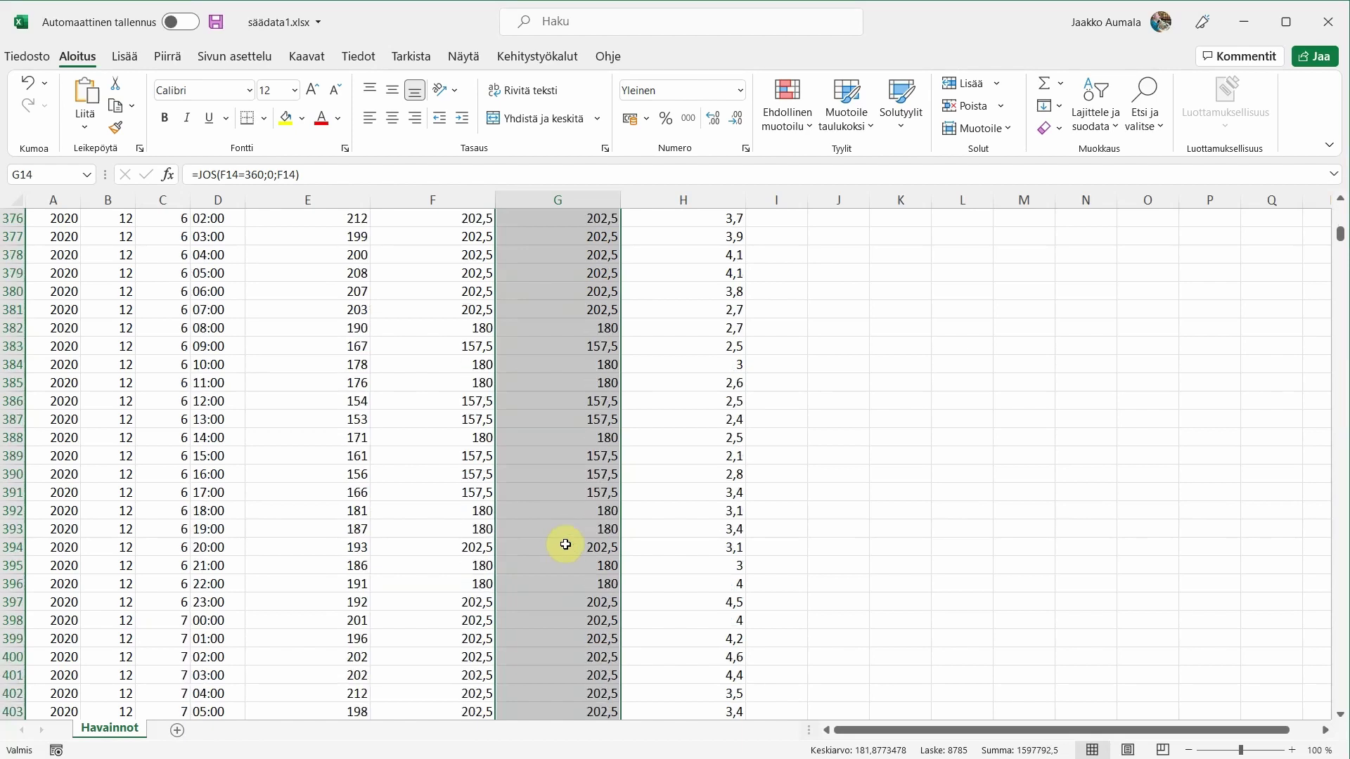
{"action": "scroll", "coordinate": [566, 545], "scroll_direction": "down", "scroll_amount": 5}
{"action": "scroll", "coordinate": [571, 542], "scroll_direction": "down", "scroll_amount": 10}
{"action": "scroll", "coordinate": [576, 540], "scroll_direction": "down", "scroll_amount": 4}
{"action": "scroll", "coordinate": [582, 534], "scroll_direction": "down", "scroll_amount": 9}
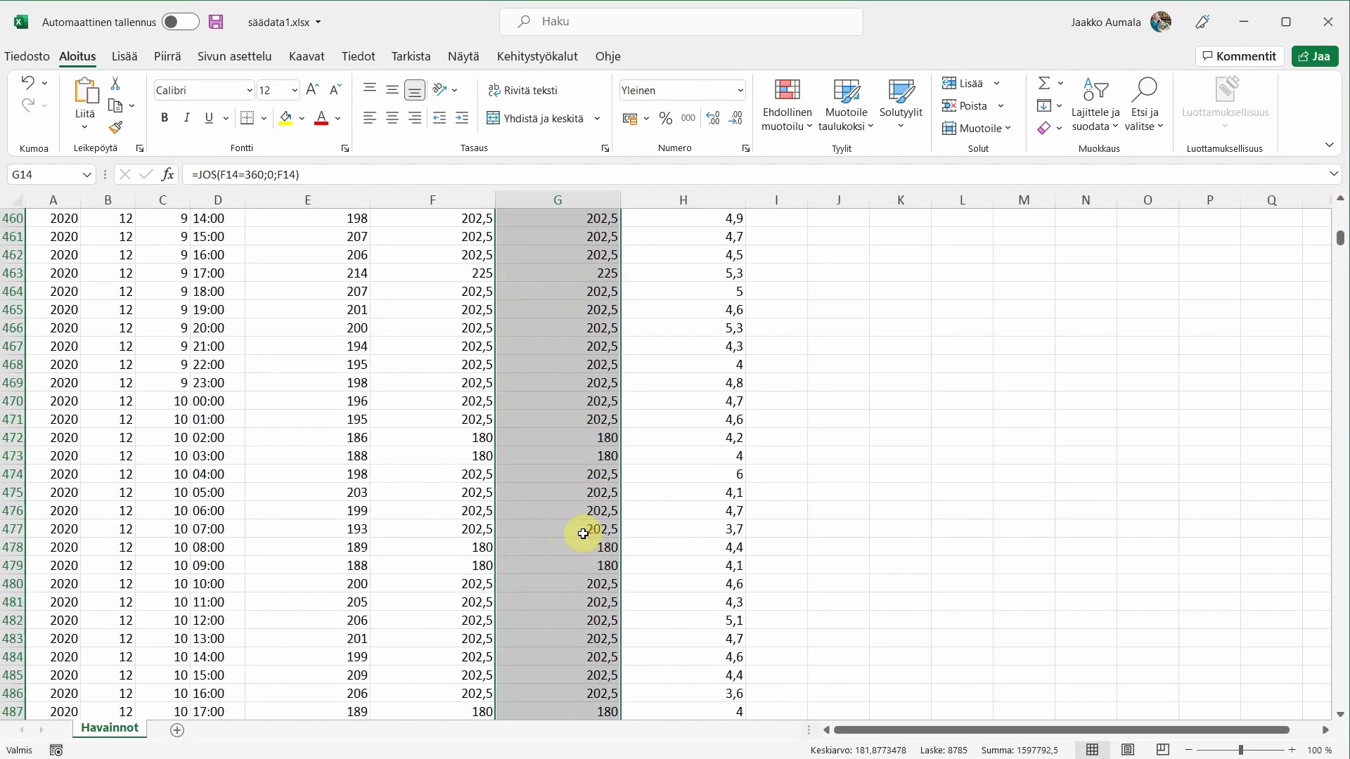
{"action": "scroll", "coordinate": [583, 534], "scroll_direction": "down", "scroll_amount": 5}
{"action": "scroll", "coordinate": [582, 533], "scroll_direction": "down", "scroll_amount": 10}
{"action": "scroll", "coordinate": [583, 534], "scroll_direction": "down", "scroll_amount": 4}
{"action": "scroll", "coordinate": [583, 533], "scroll_direction": "down", "scroll_amount": 5}
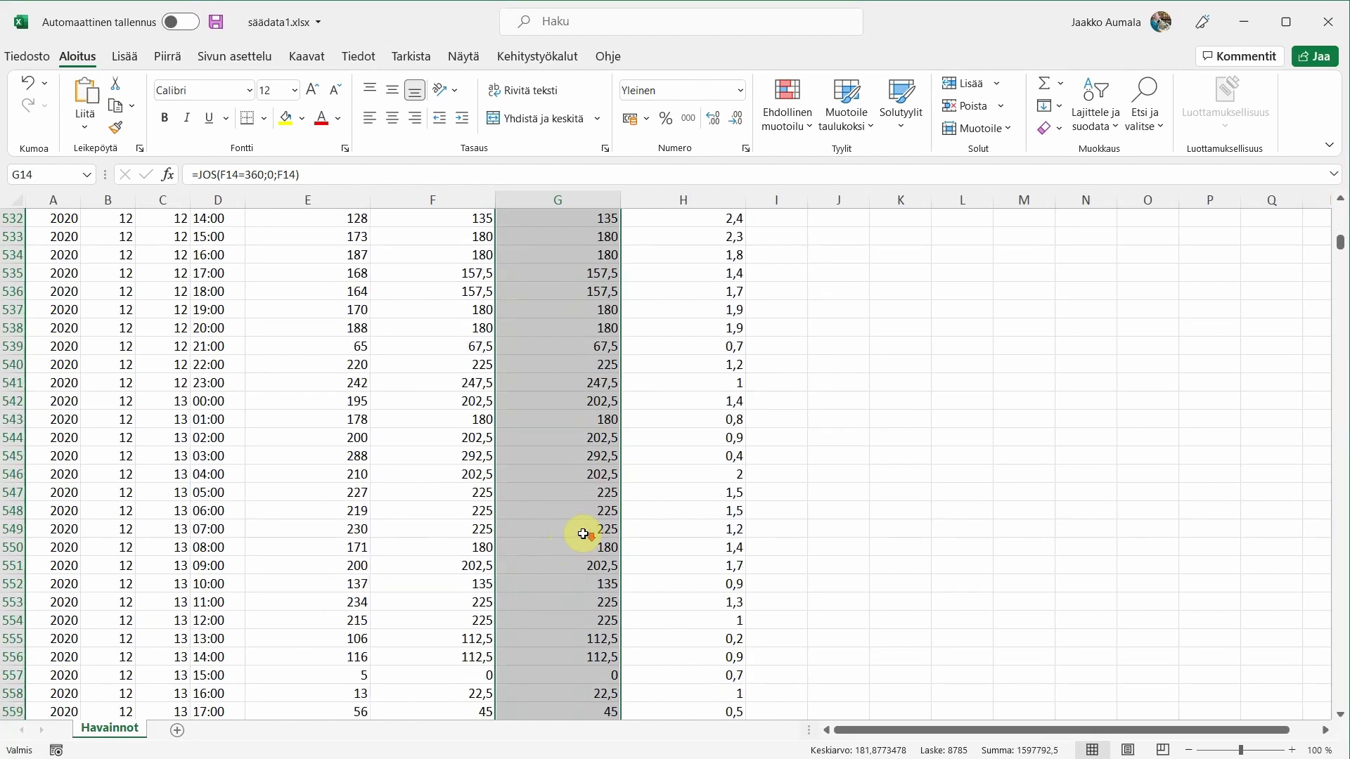
{"action": "scroll", "coordinate": [582, 533], "scroll_direction": "down", "scroll_amount": 7}
{"action": "scroll", "coordinate": [583, 534], "scroll_direction": "down", "scroll_amount": 9}
{"action": "scroll", "coordinate": [583, 534], "scroll_direction": "down", "scroll_amount": 7}
{"action": "scroll", "coordinate": [581, 533], "scroll_direction": "down", "scroll_amount": 6}
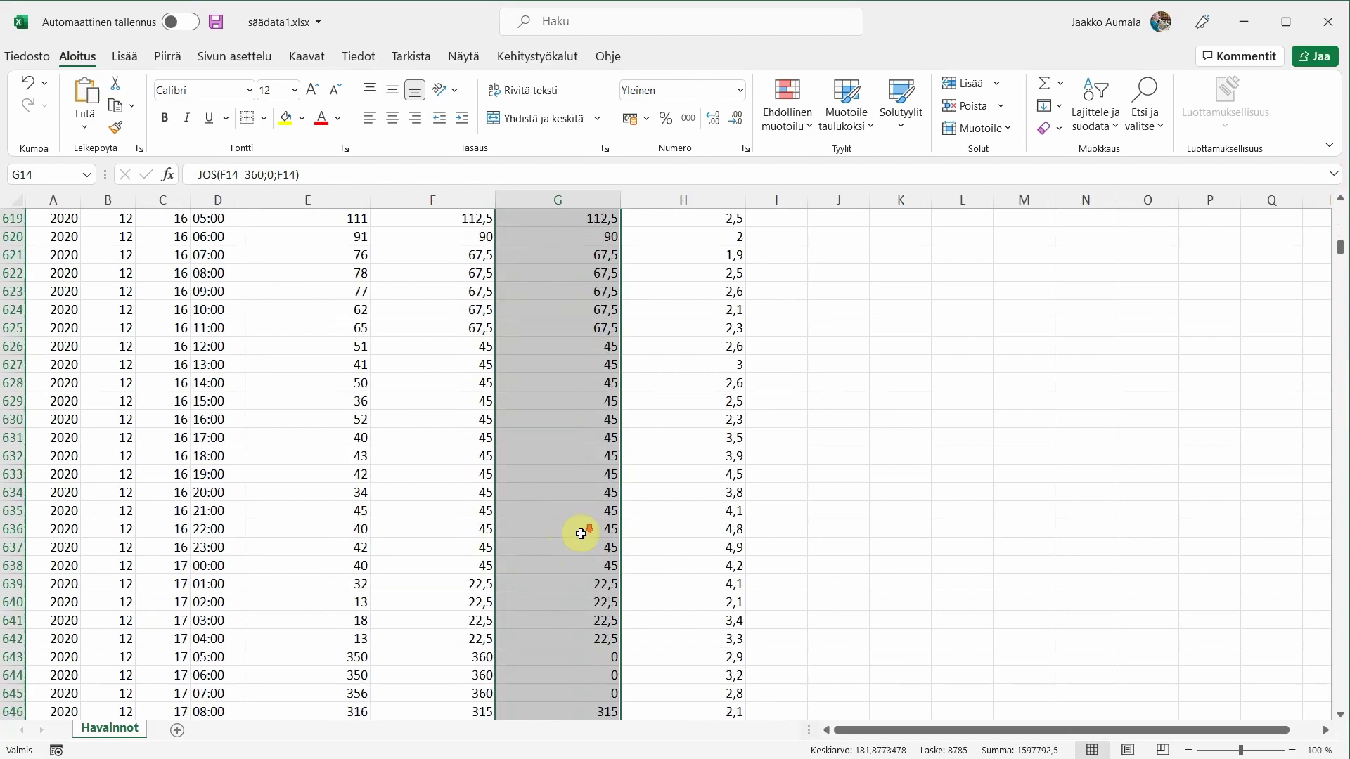
{"action": "scroll", "coordinate": [581, 534], "scroll_direction": "down", "scroll_amount": 4}
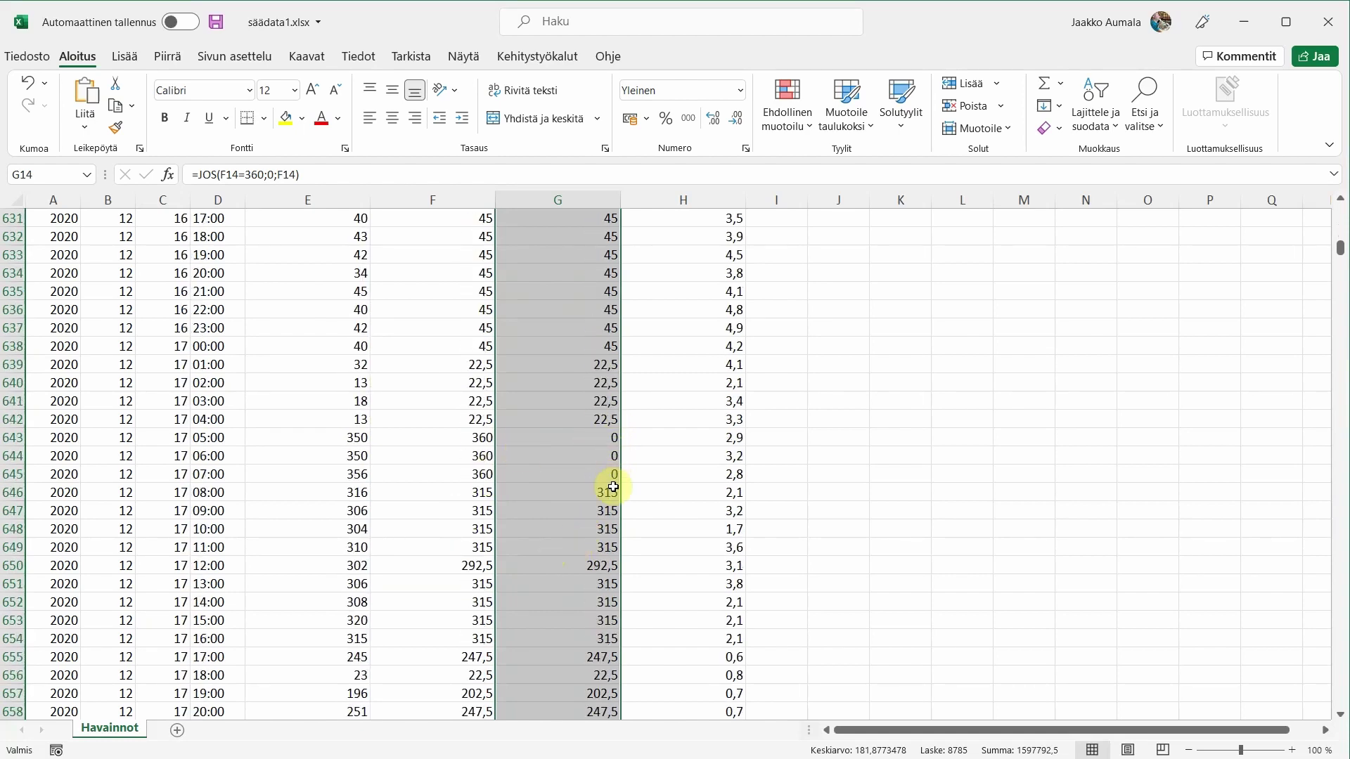
Scroll back to the top of the Havainnot sheet and clear the column G selection.
{"action": "scroll", "coordinate": [604, 457], "scroll_direction": "up", "scroll_amount": 4}
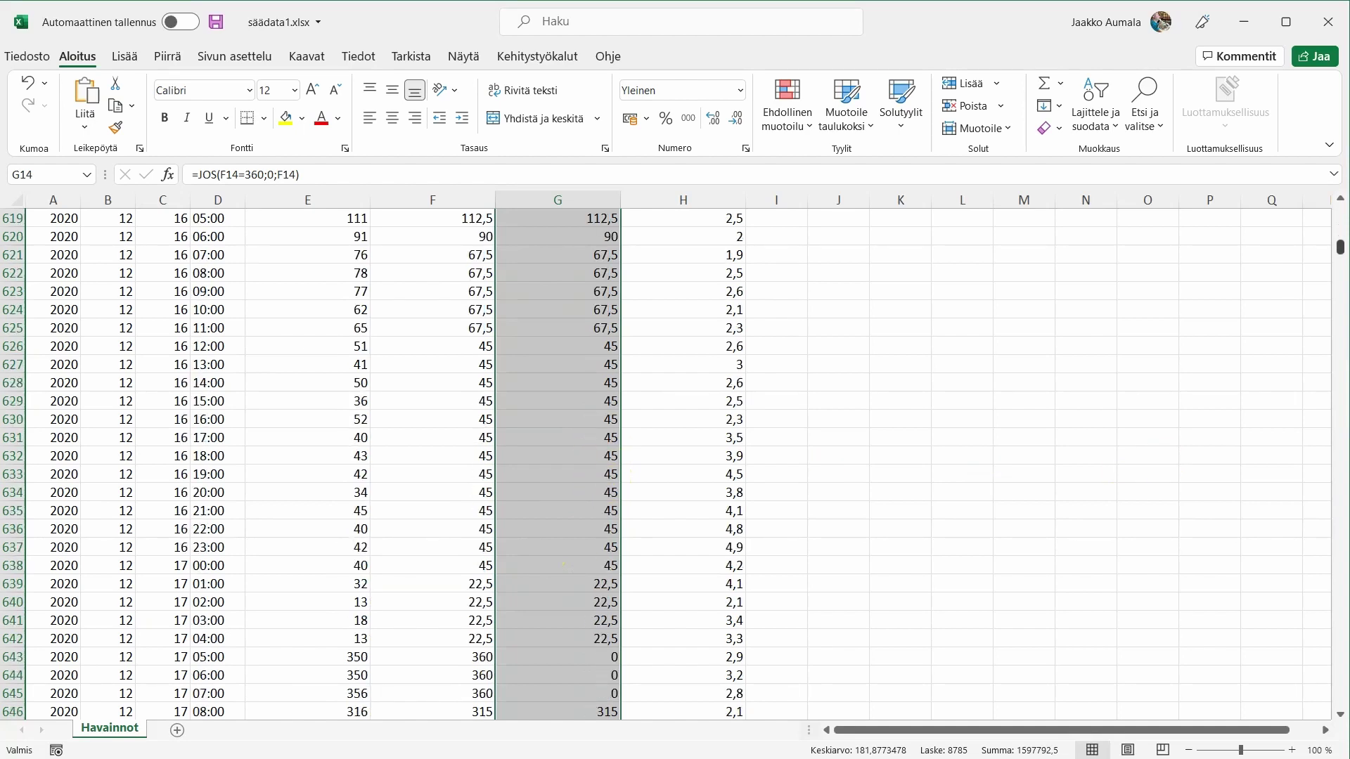
{"action": "left_click_drag", "start_coordinate": [1341, 246], "coordinate": [1340, 202]}
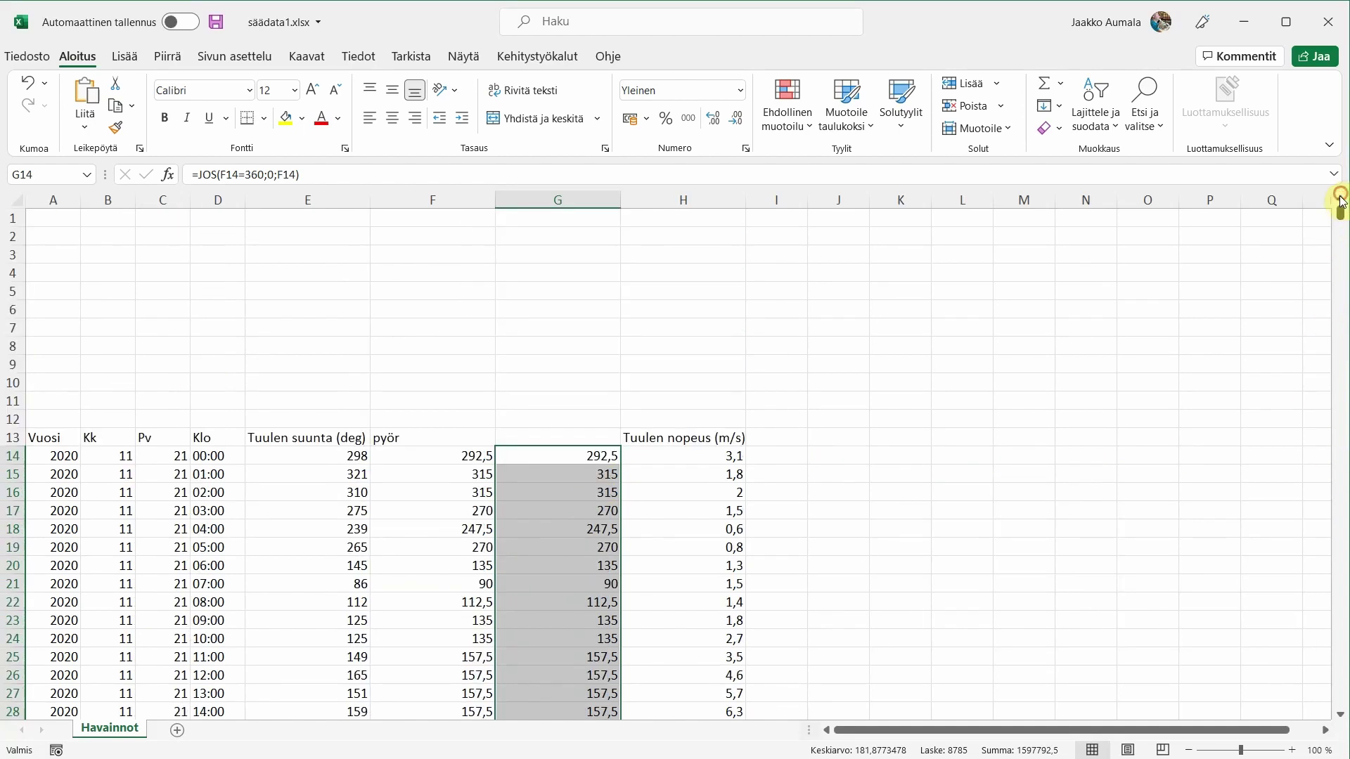
{"action": "left_click", "coordinate": [1132, 387]}
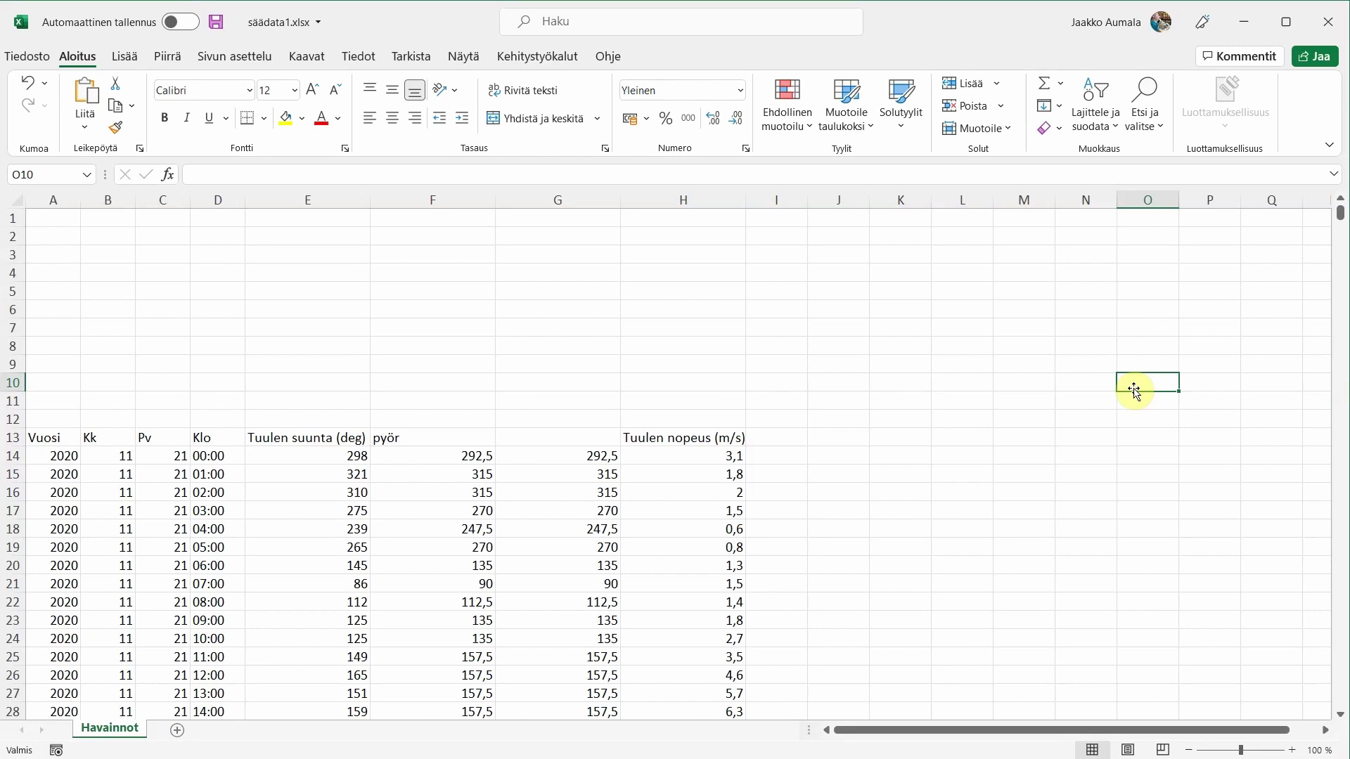
Label cell B11 'KK-rajaus'.
{"action": "left_click", "coordinate": [101, 399]}
{"action": "type", "text": "KK-"}
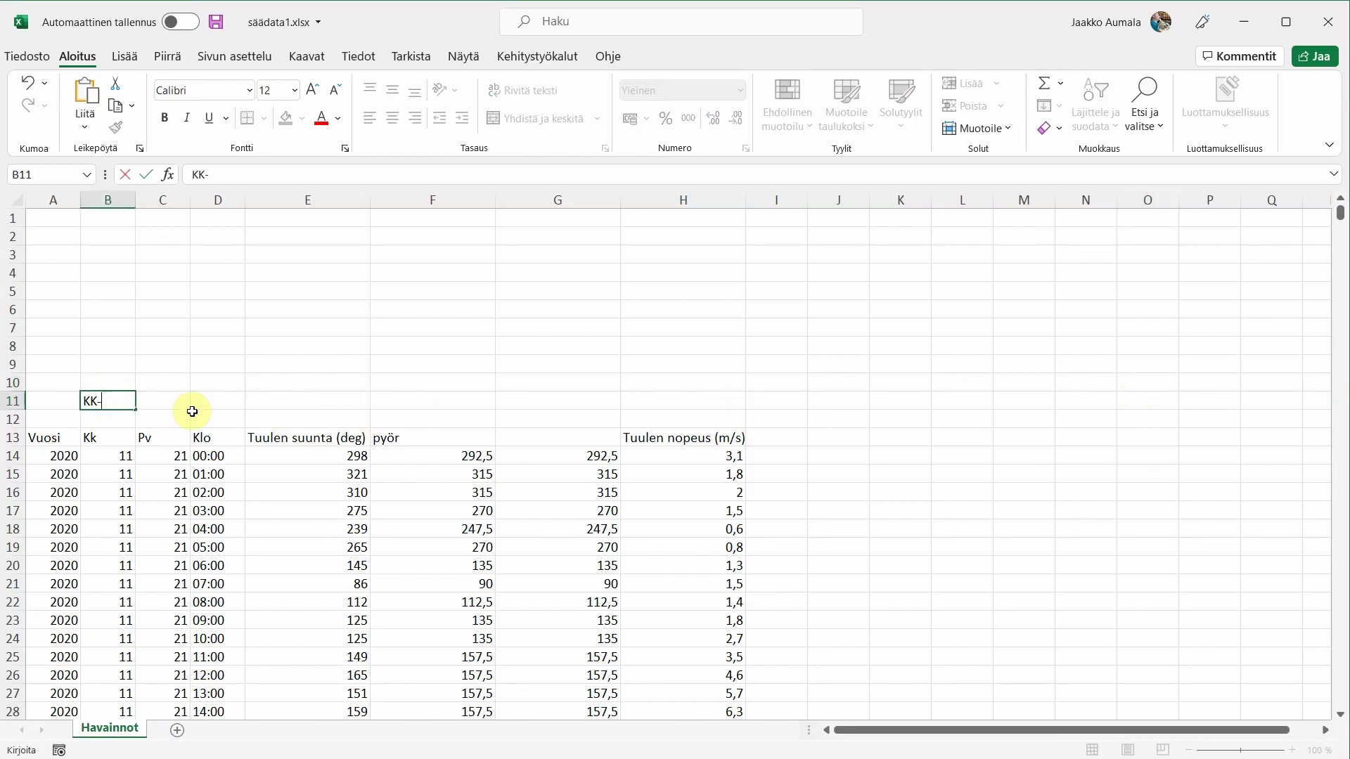
{"action": "type", "text": "rajaus"}
{"action": "left_click", "coordinate": [192, 410]}
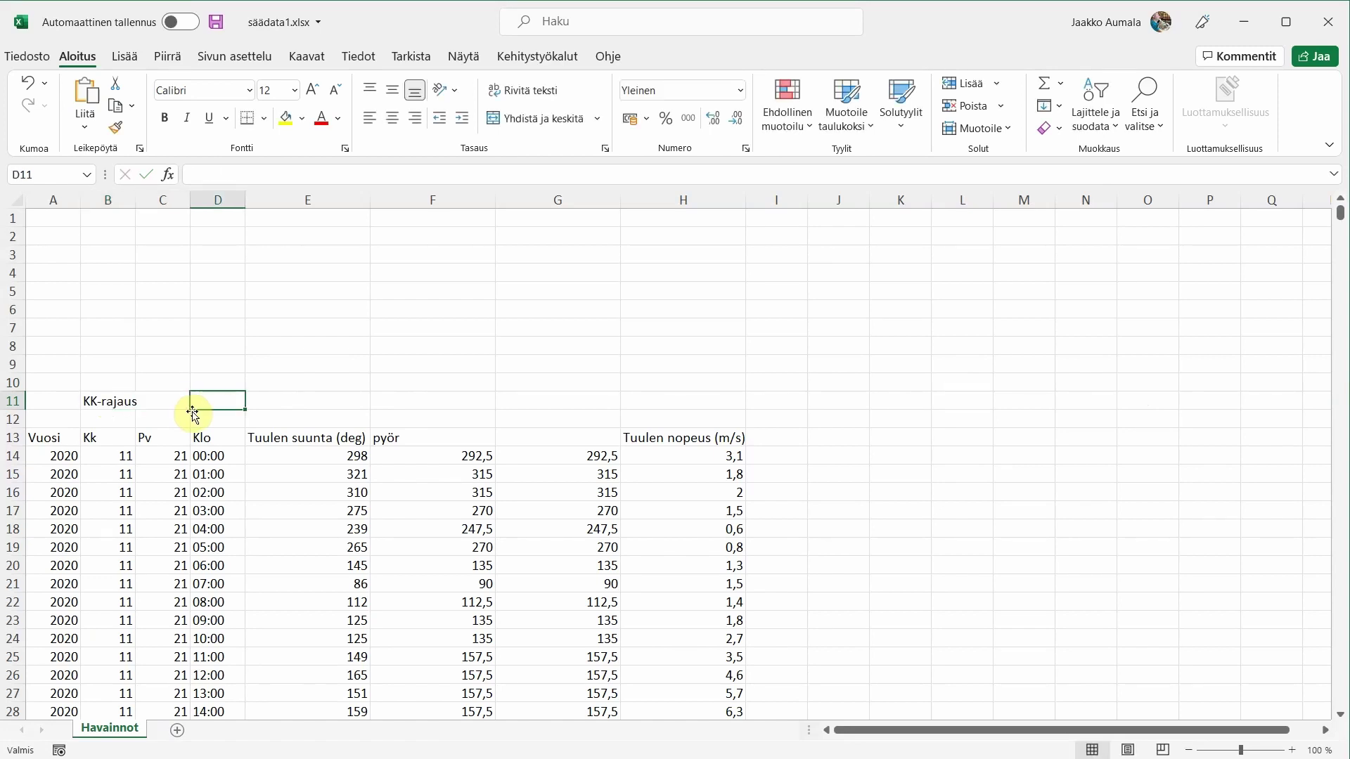
Enter the month limits in row 11: Alku with 1 and Loppu with 12.
{"action": "type", "text": "Alku"}
{"action": "key", "text": "Tab"}
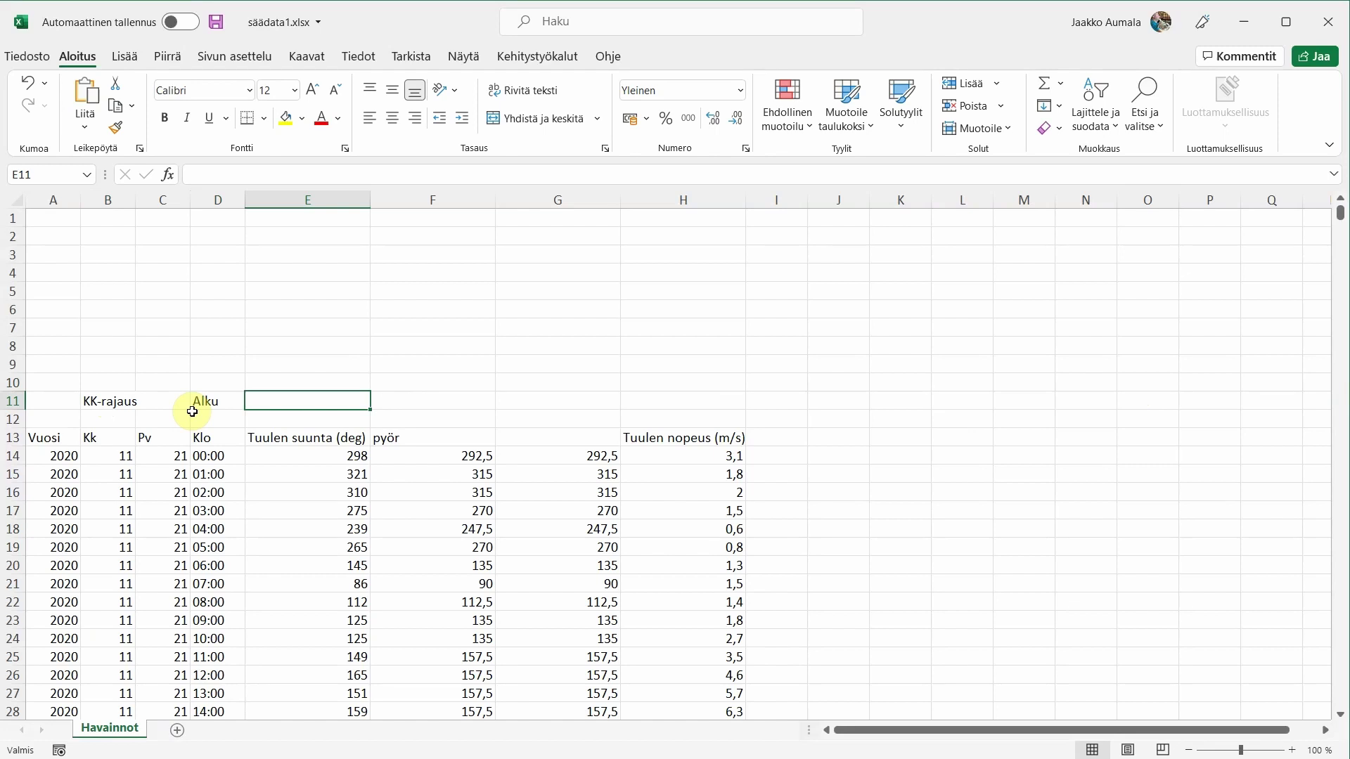
{"action": "type", "text": "1"}
{"action": "key", "text": "Tab"}
{"action": "key", "text": "Tab"}
{"action": "type", "text": "Loppu"}
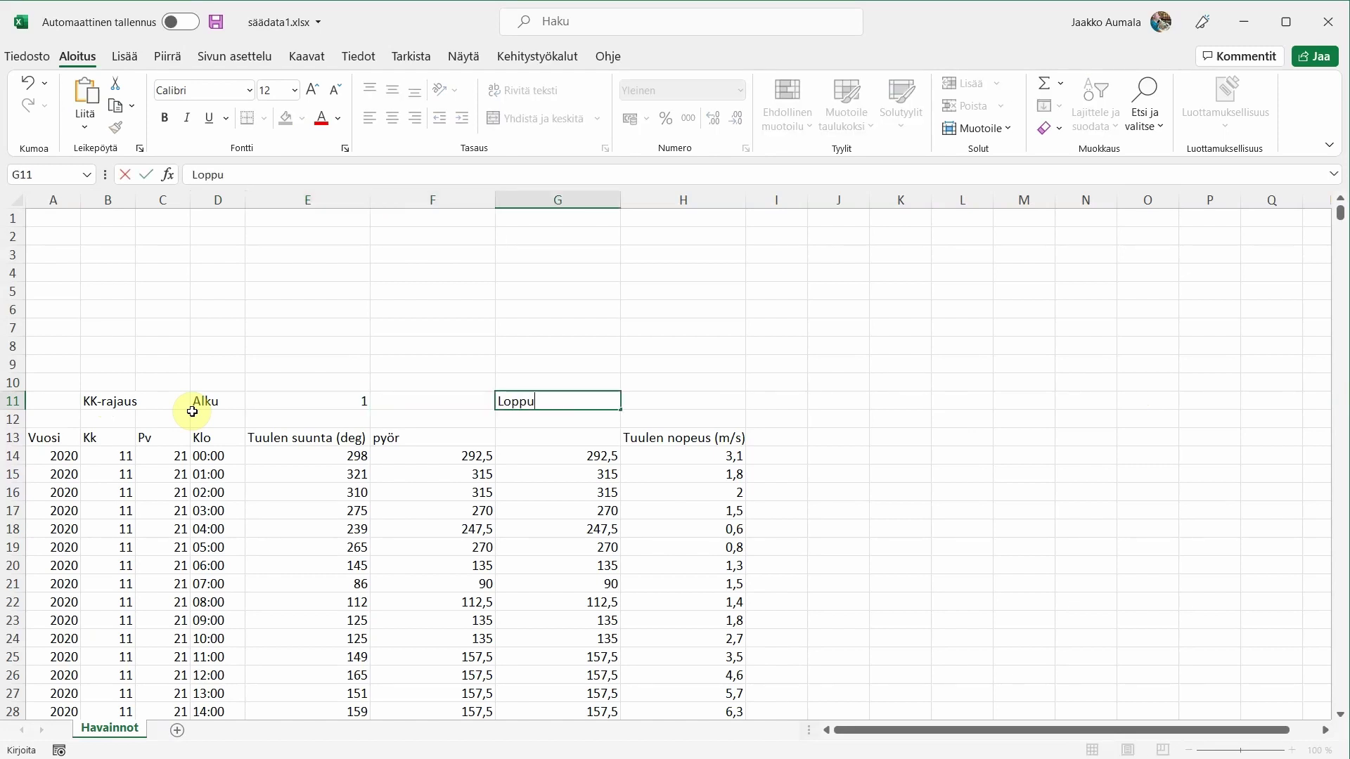
{"action": "key", "text": "Tab"}
{"action": "type", "text": "12"}
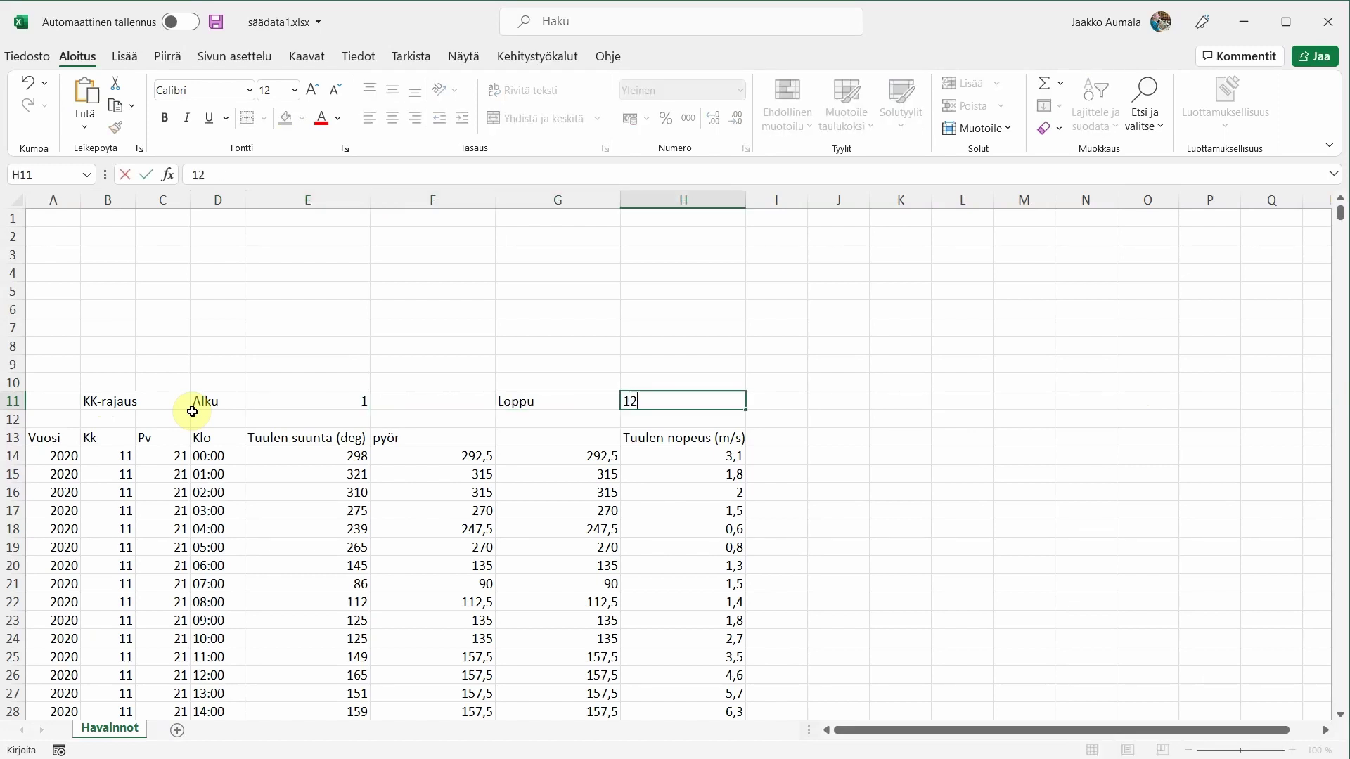
{"action": "key", "text": "Tab"}
{"action": "key", "text": "Left"}
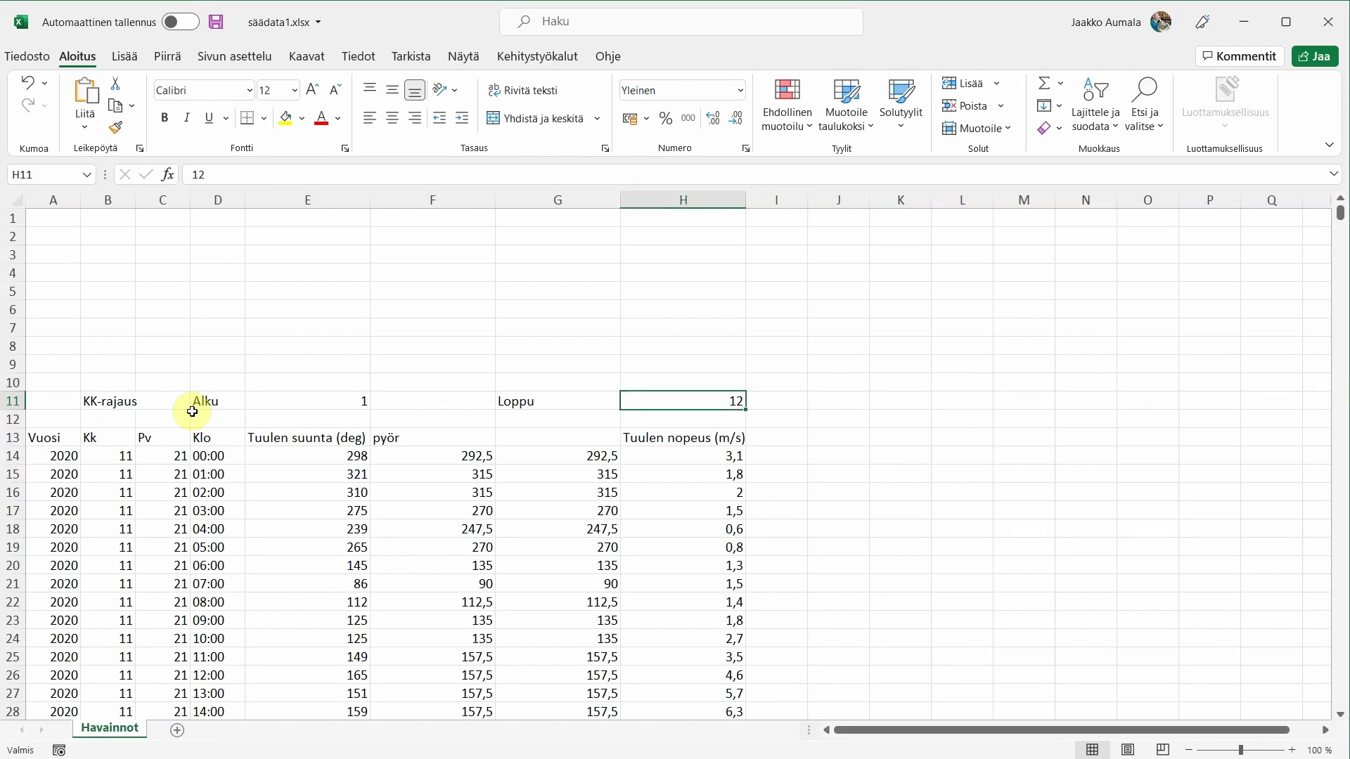
{"action": "key", "text": "Left"}
{"action": "key", "text": "Left"}
{"action": "key", "text": "Left"}
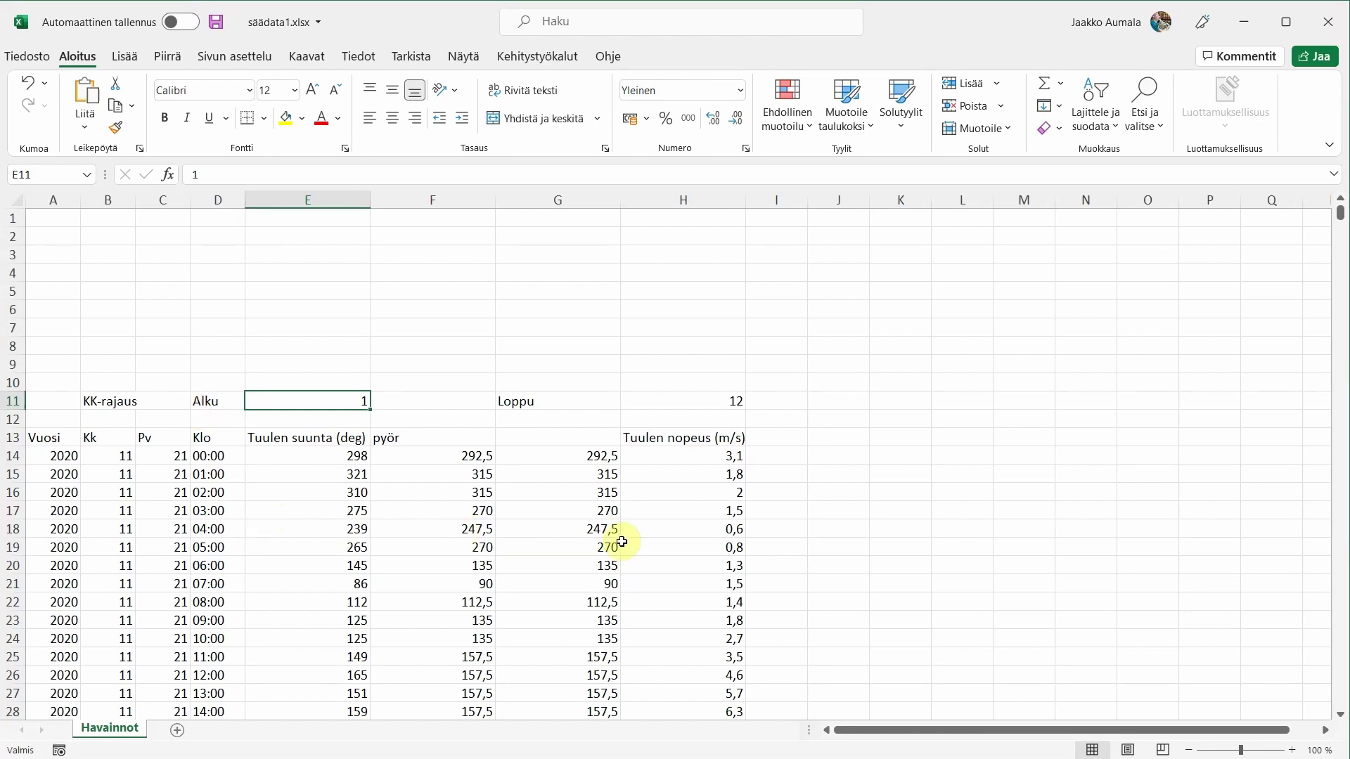
{"action": "left_click", "coordinate": [792, 436]}
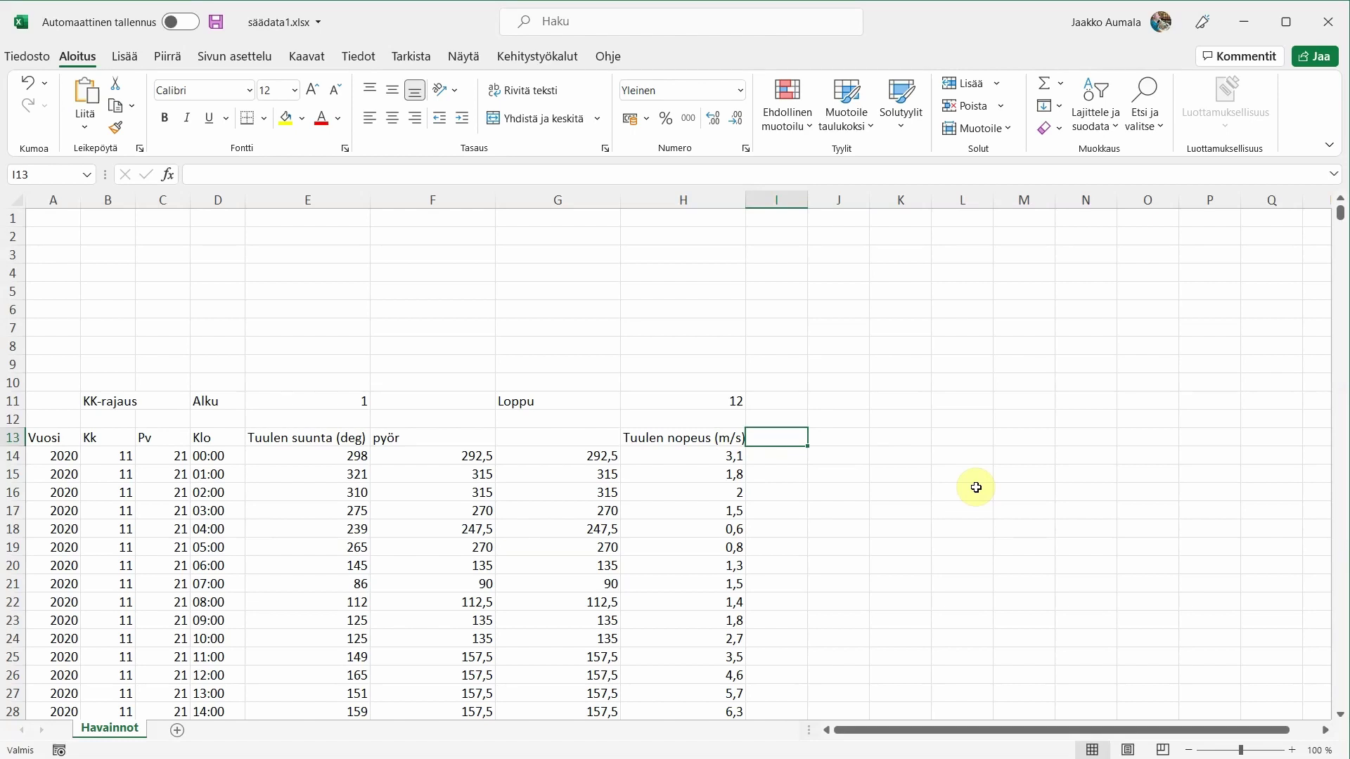
Begin the I14 formula =jos(ja(B14>=$E$11 testing the start month.
{"action": "left_click", "coordinate": [762, 454]}
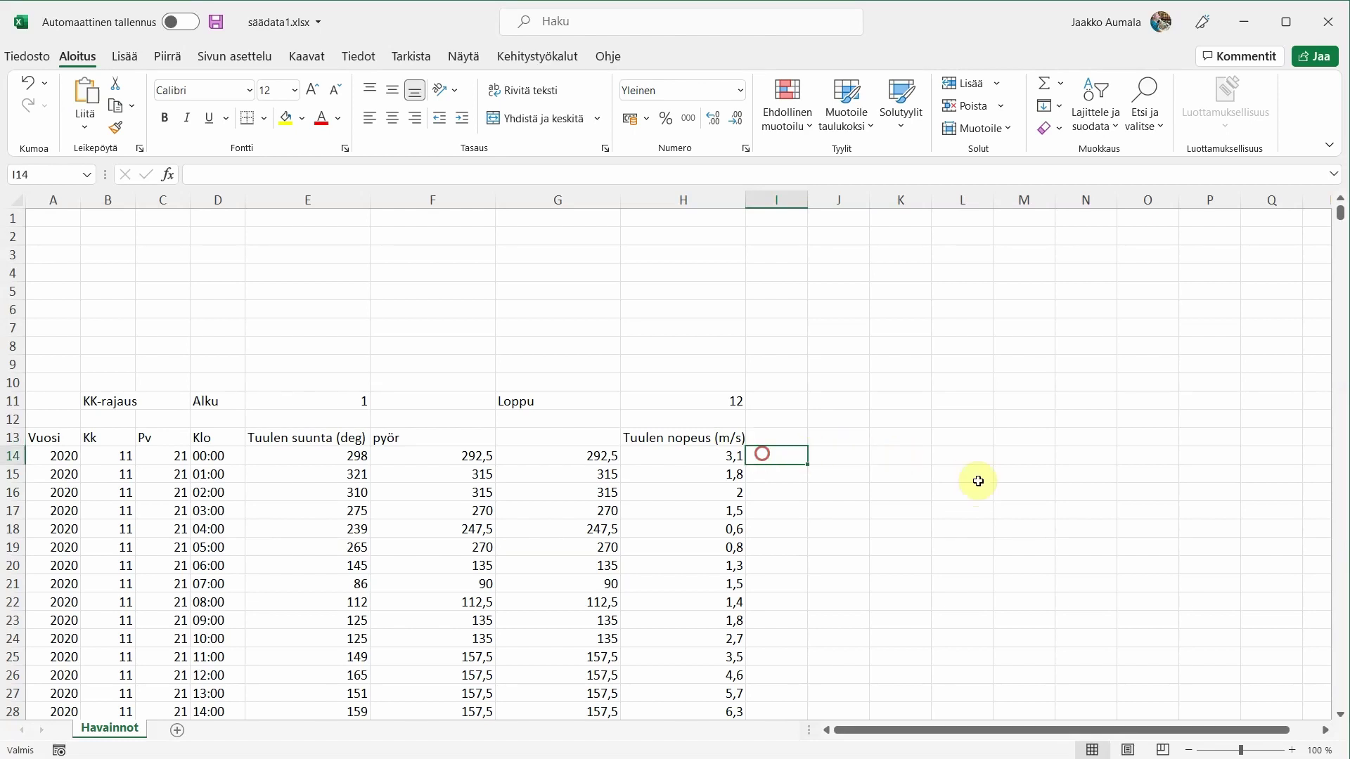
{"action": "type", "text": "="}
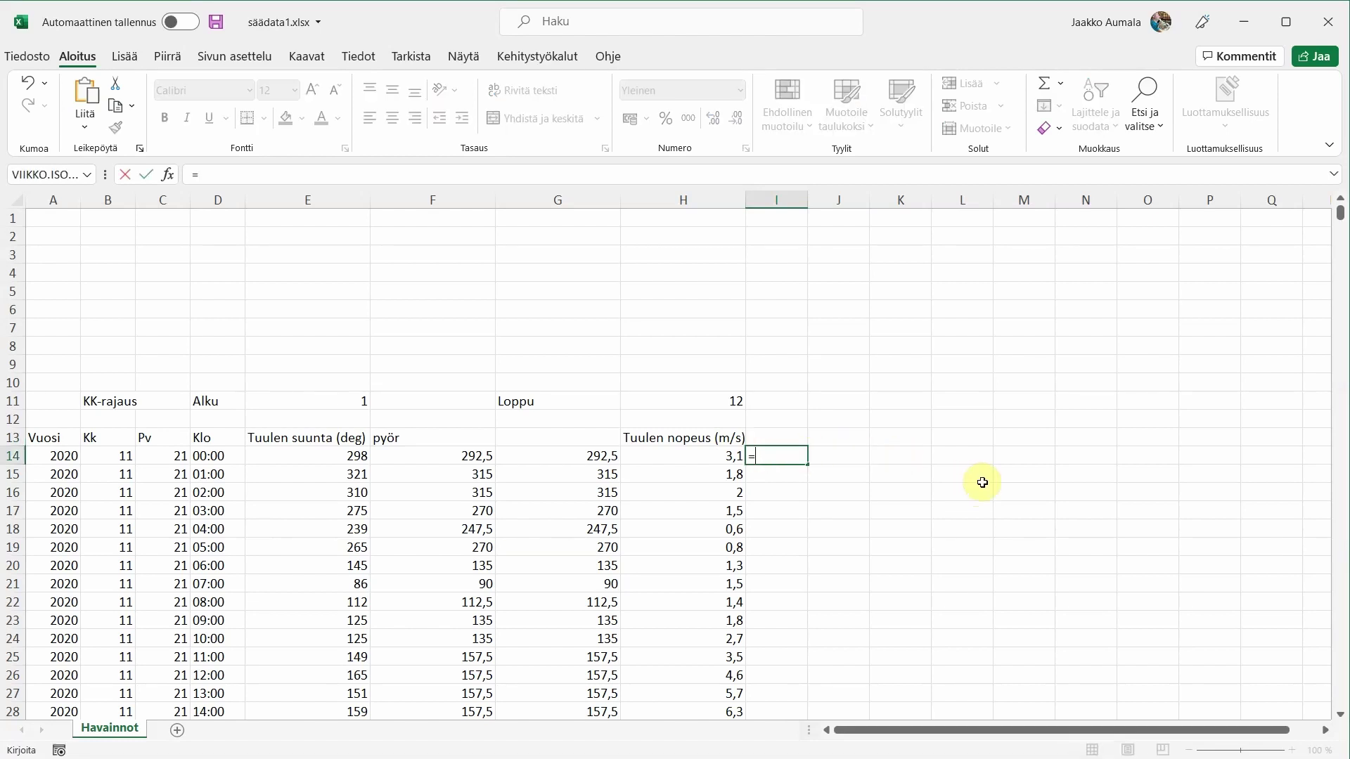
{"action": "type", "text": "jos("}
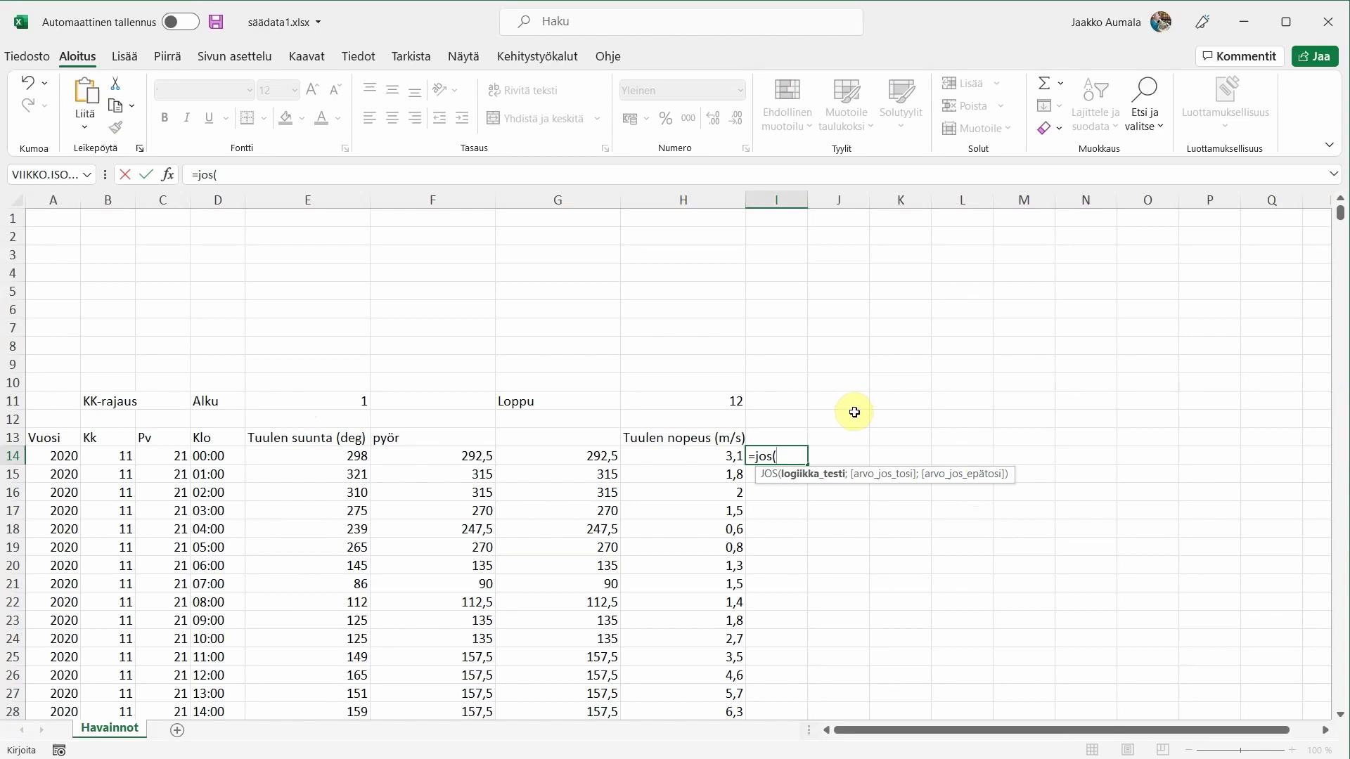
{"action": "type", "text": "ja"}
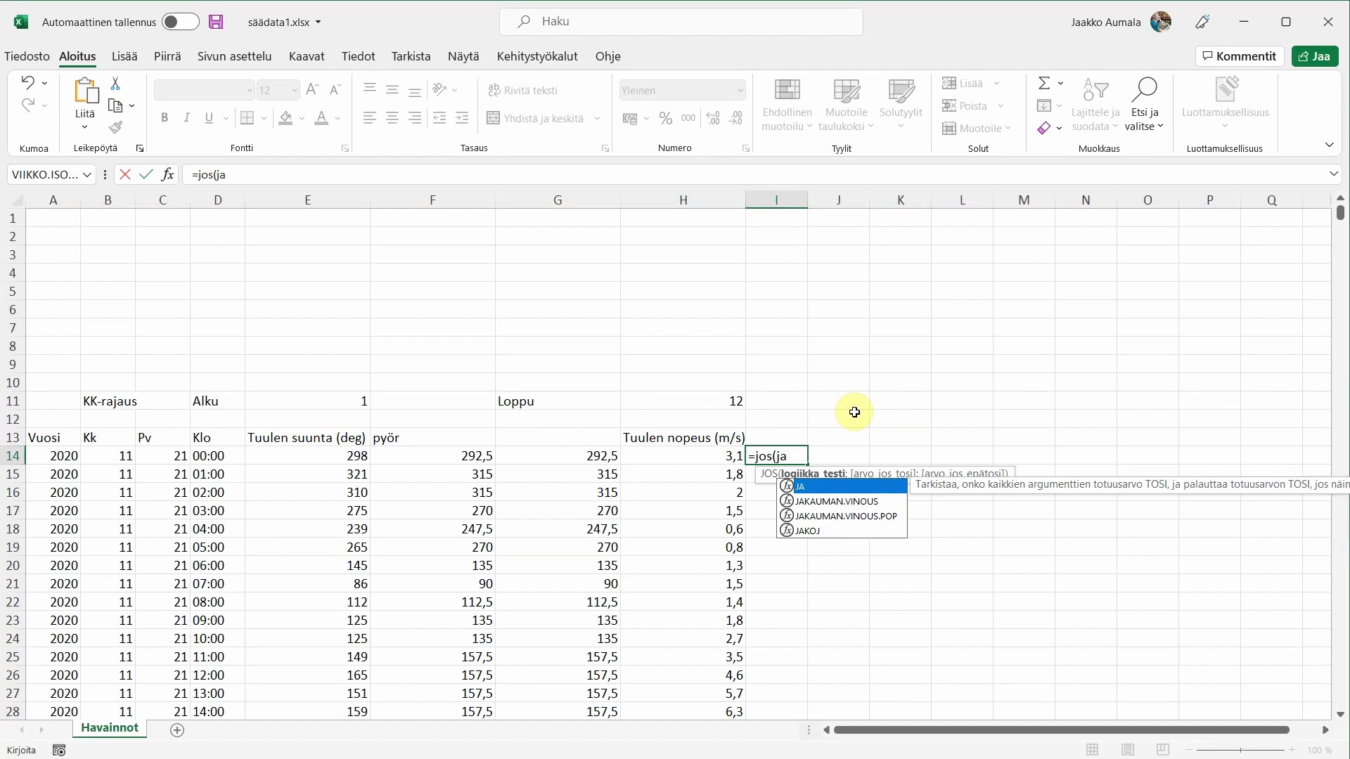
{"action": "type", "text": "("}
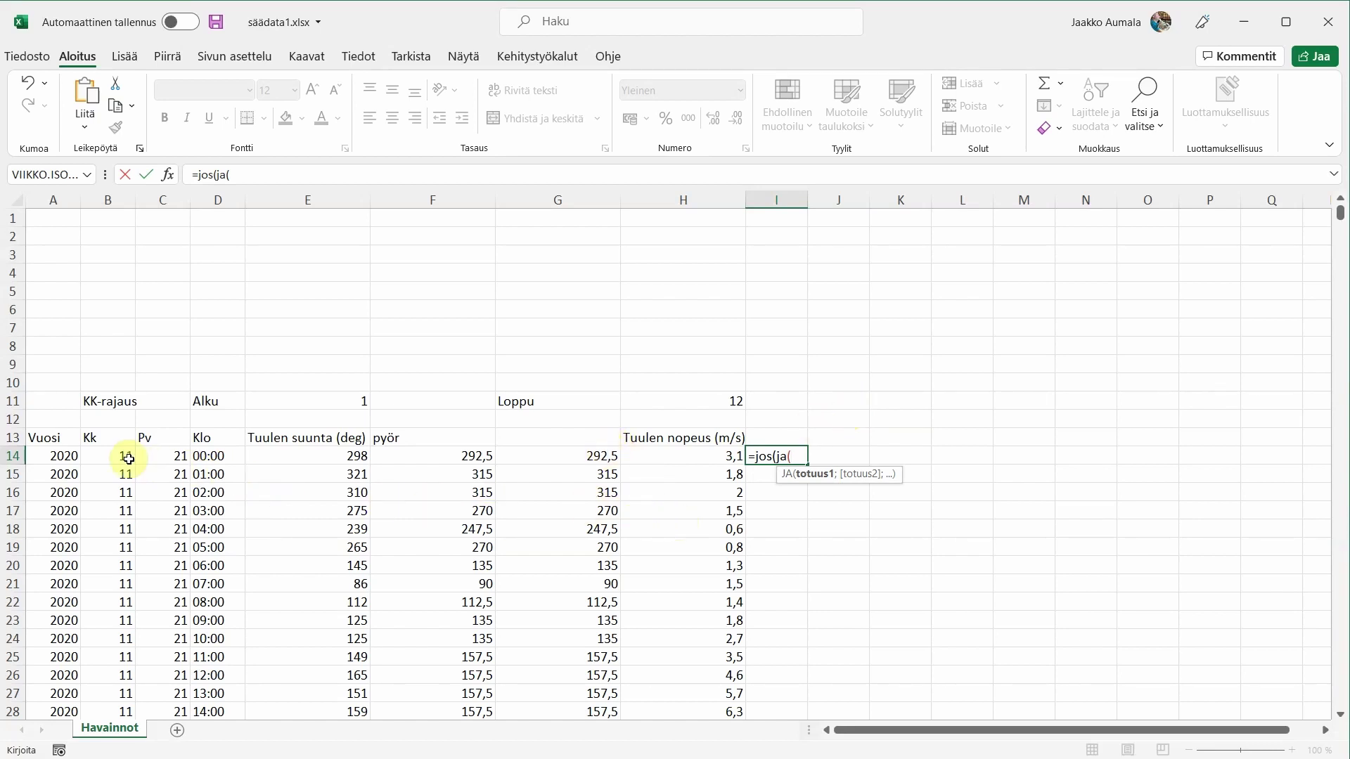
{"action": "left_click", "coordinate": [106, 458]}
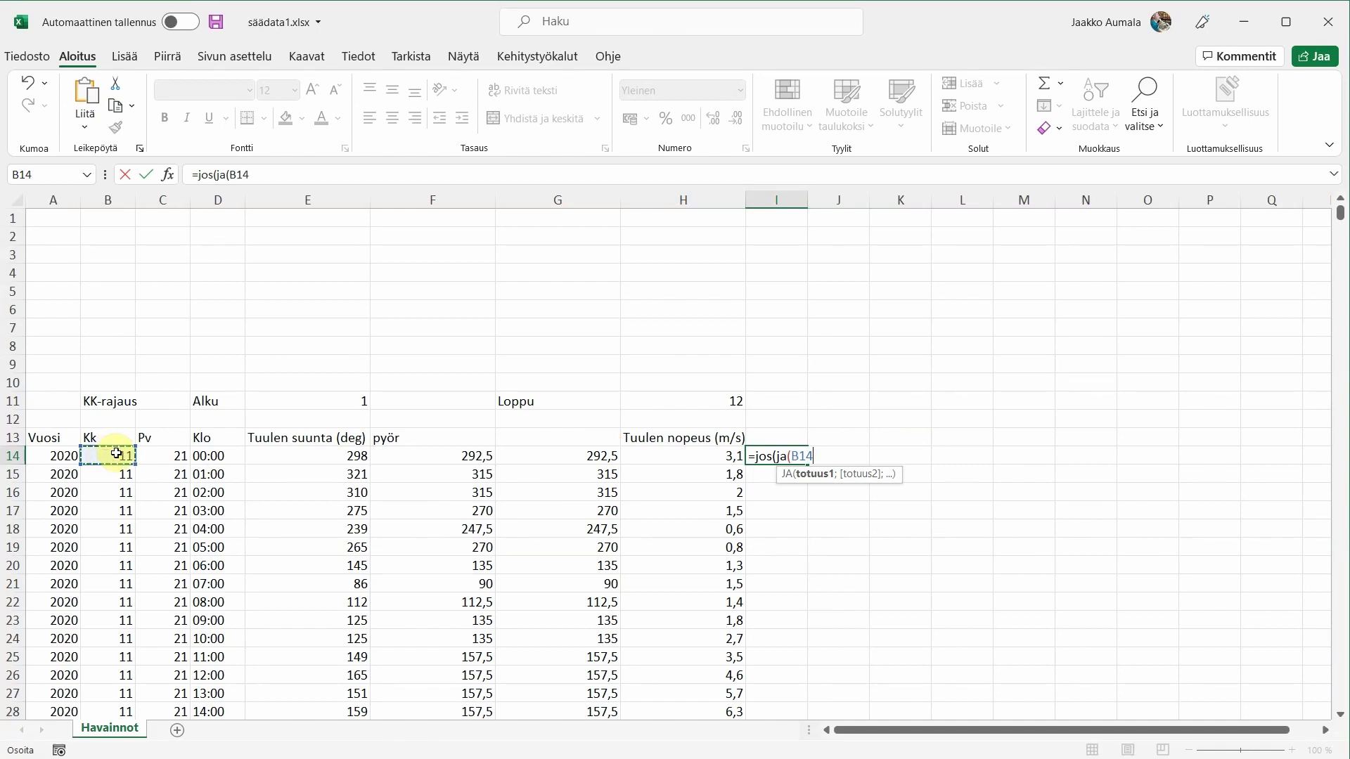
{"action": "type", "text": ">="}
{"action": "left_click", "coordinate": [314, 400]}
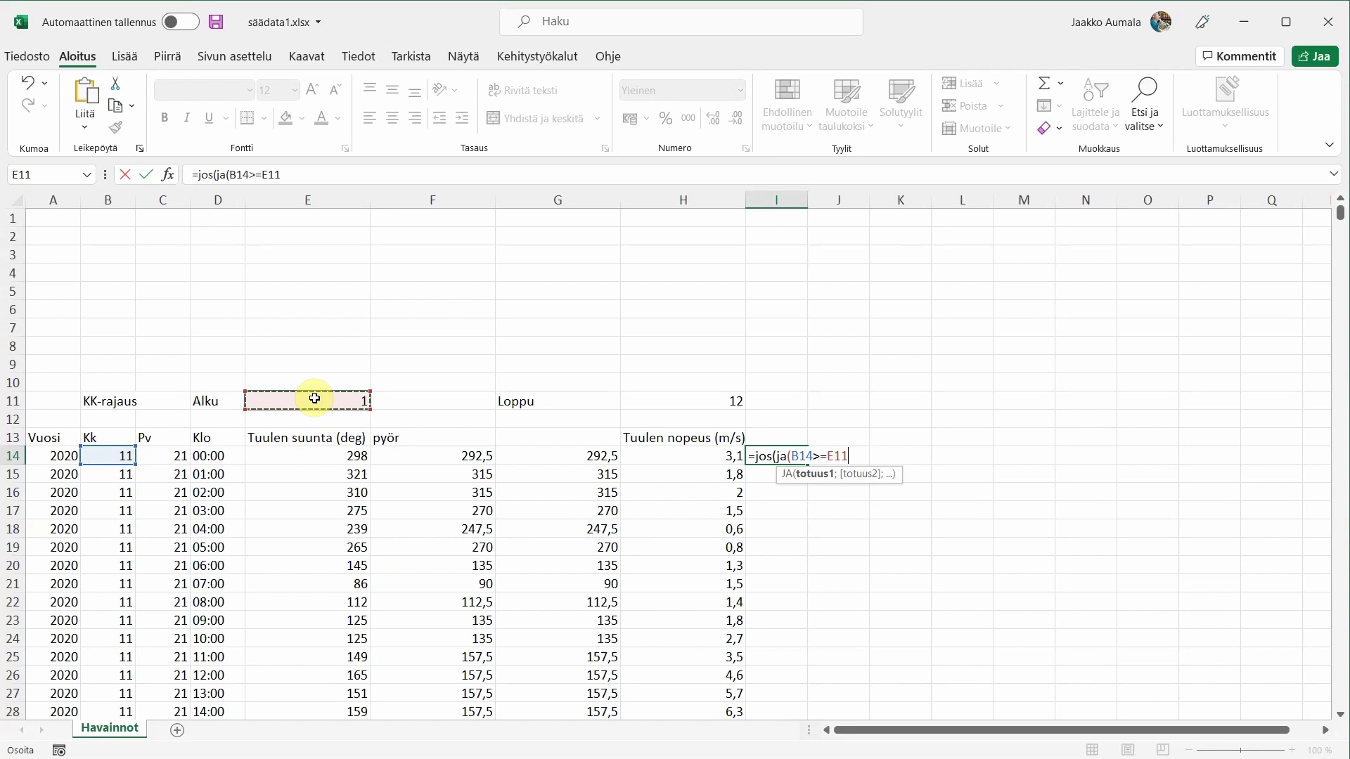
{"action": "key", "text": "F4"}
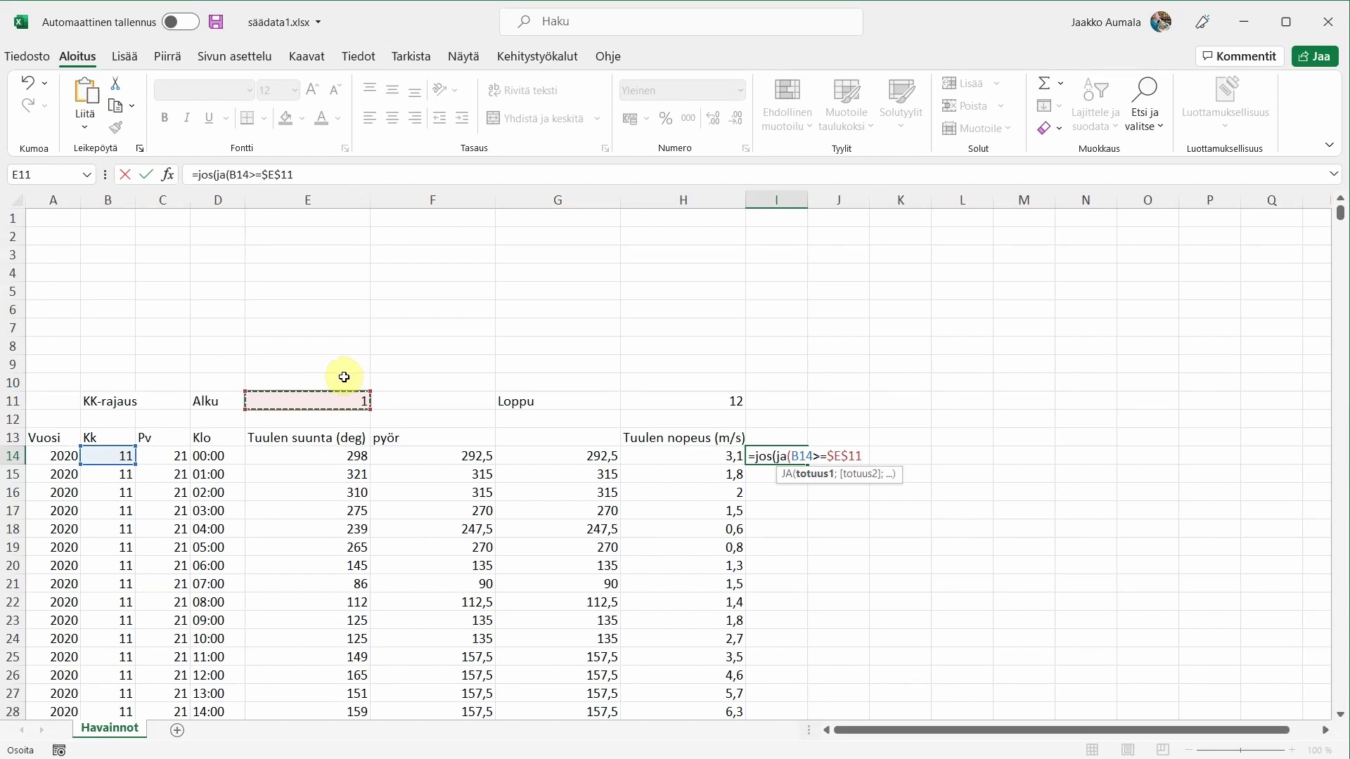
Add the second condition B14<=$H$11 and close the ja( test.
{"action": "type", "text": ";"}
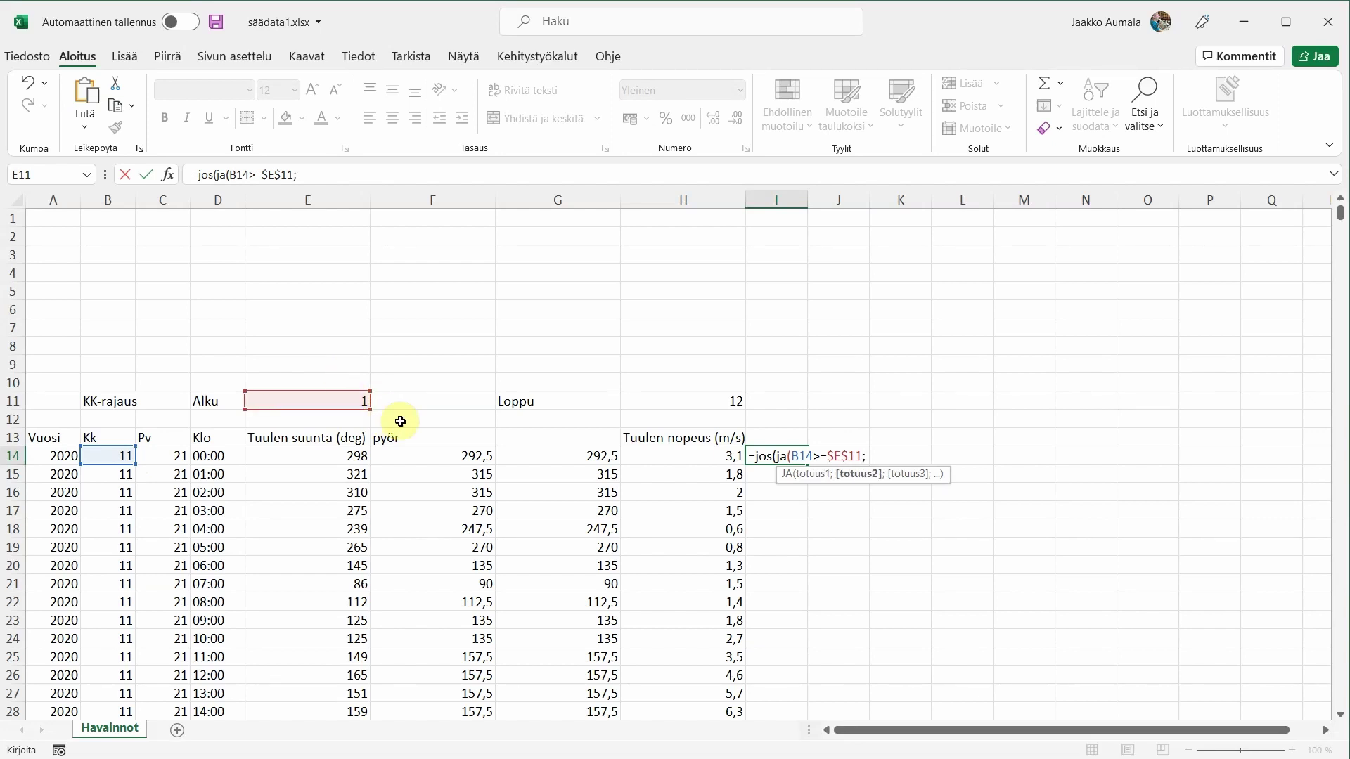
{"action": "left_click", "coordinate": [121, 452]}
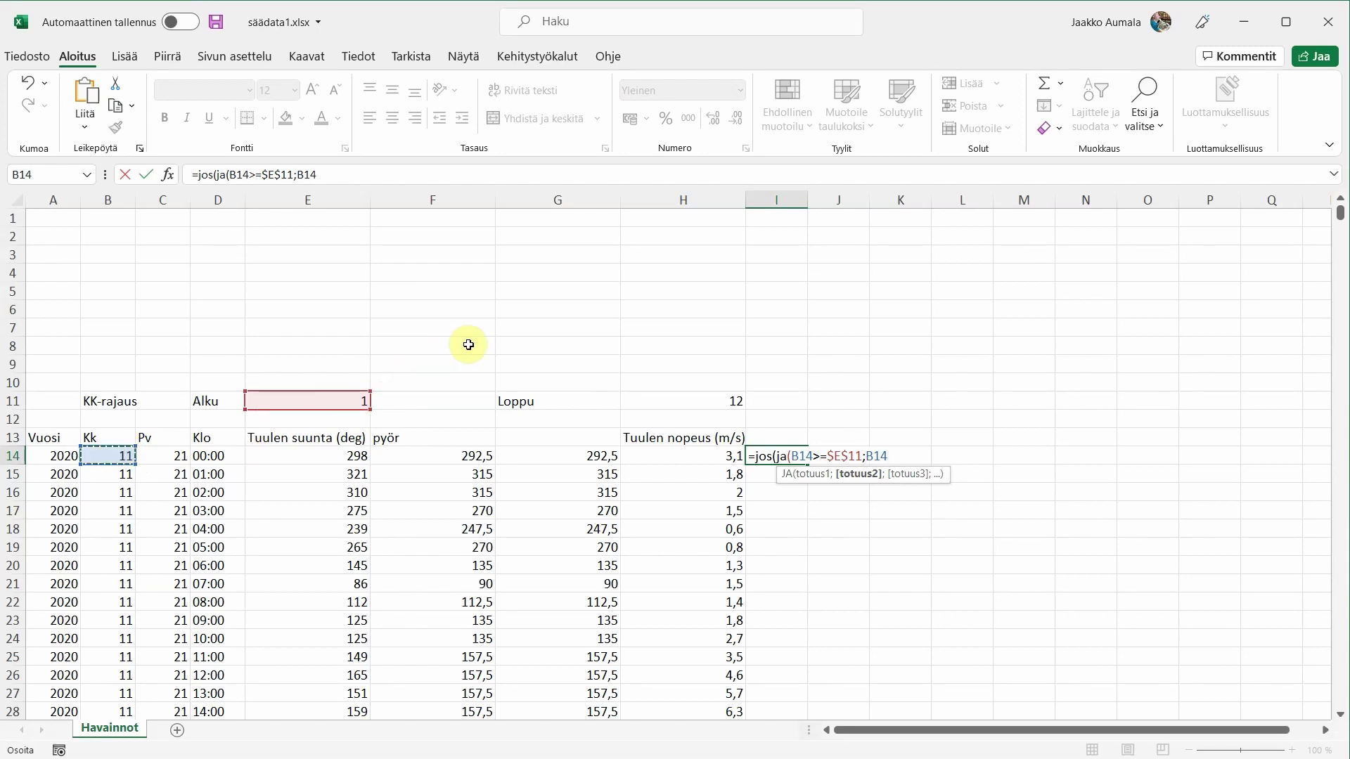
{"action": "type", "text": "<"}
{"action": "type", "text": "="}
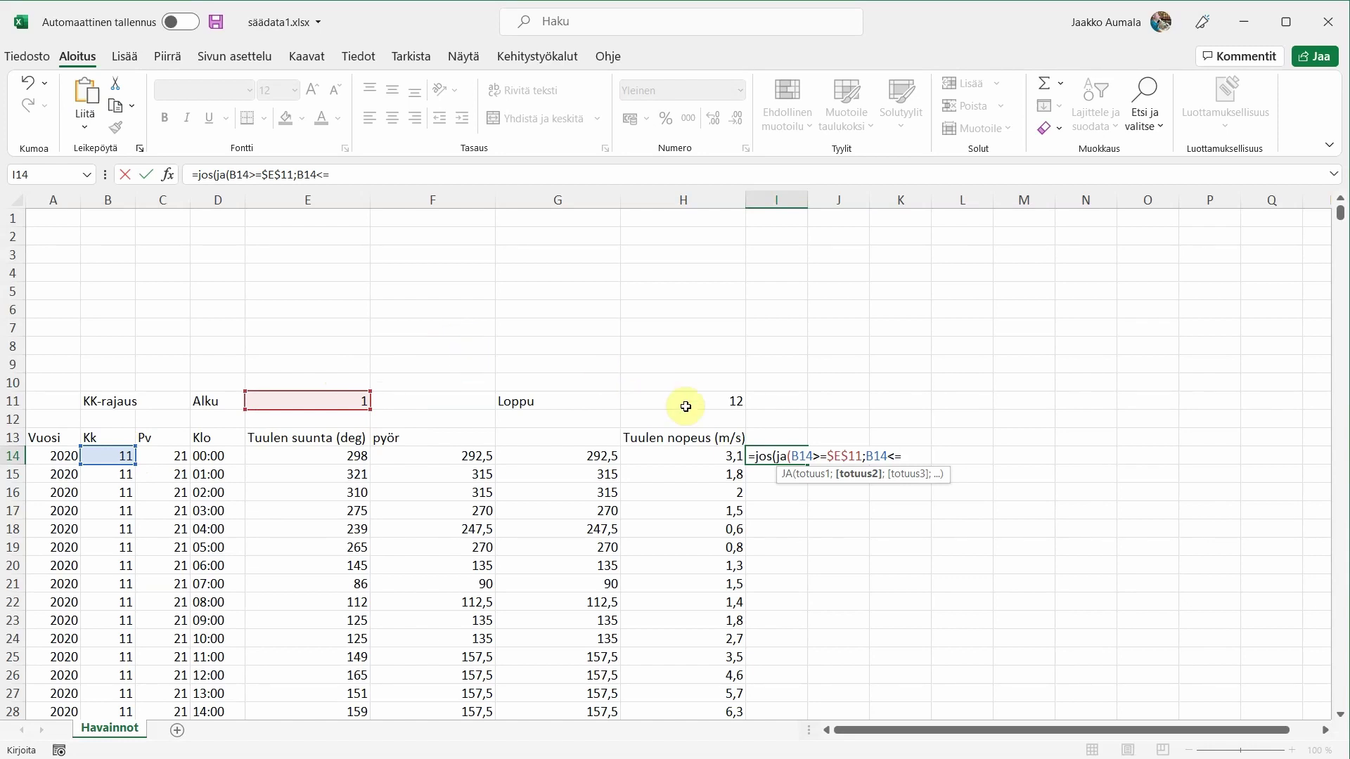
{"action": "left_click", "coordinate": [689, 399]}
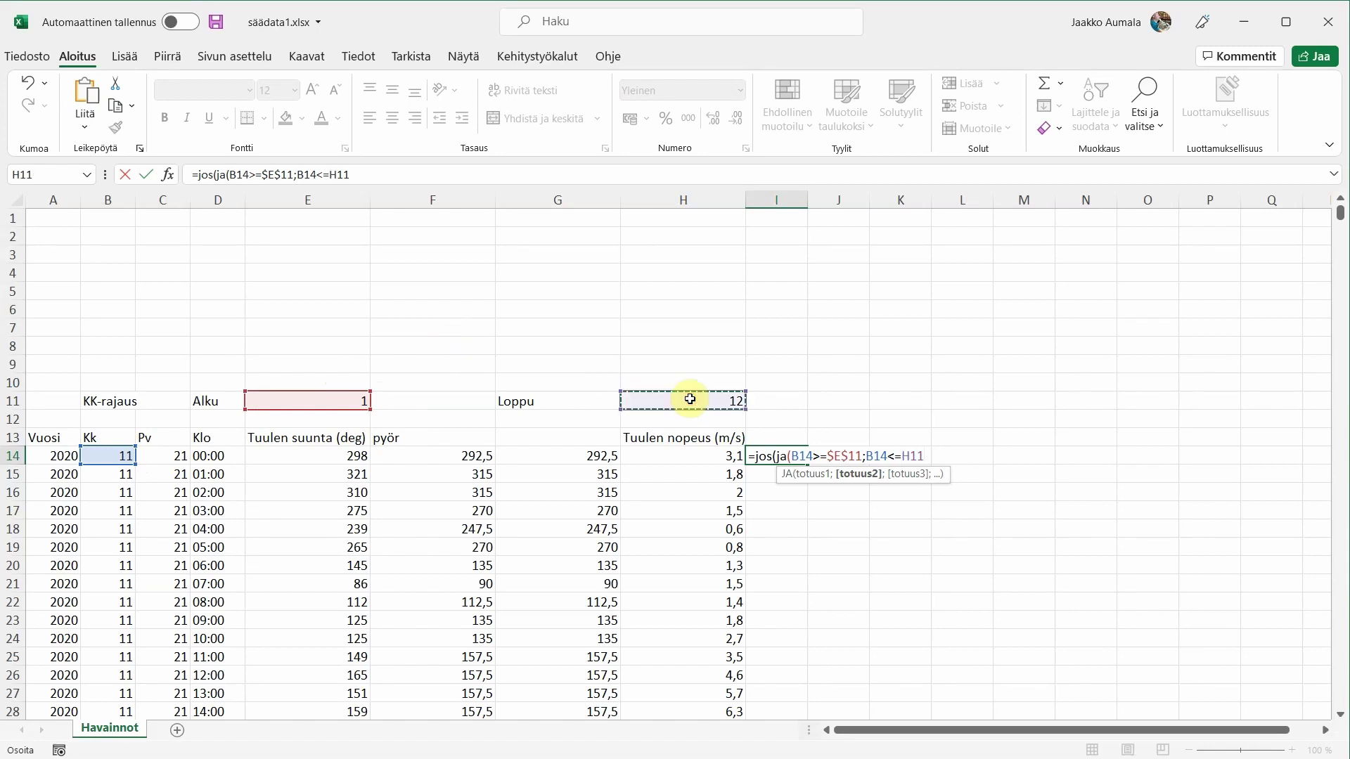
{"action": "key", "text": "F4"}
{"action": "type", "text": ")"}
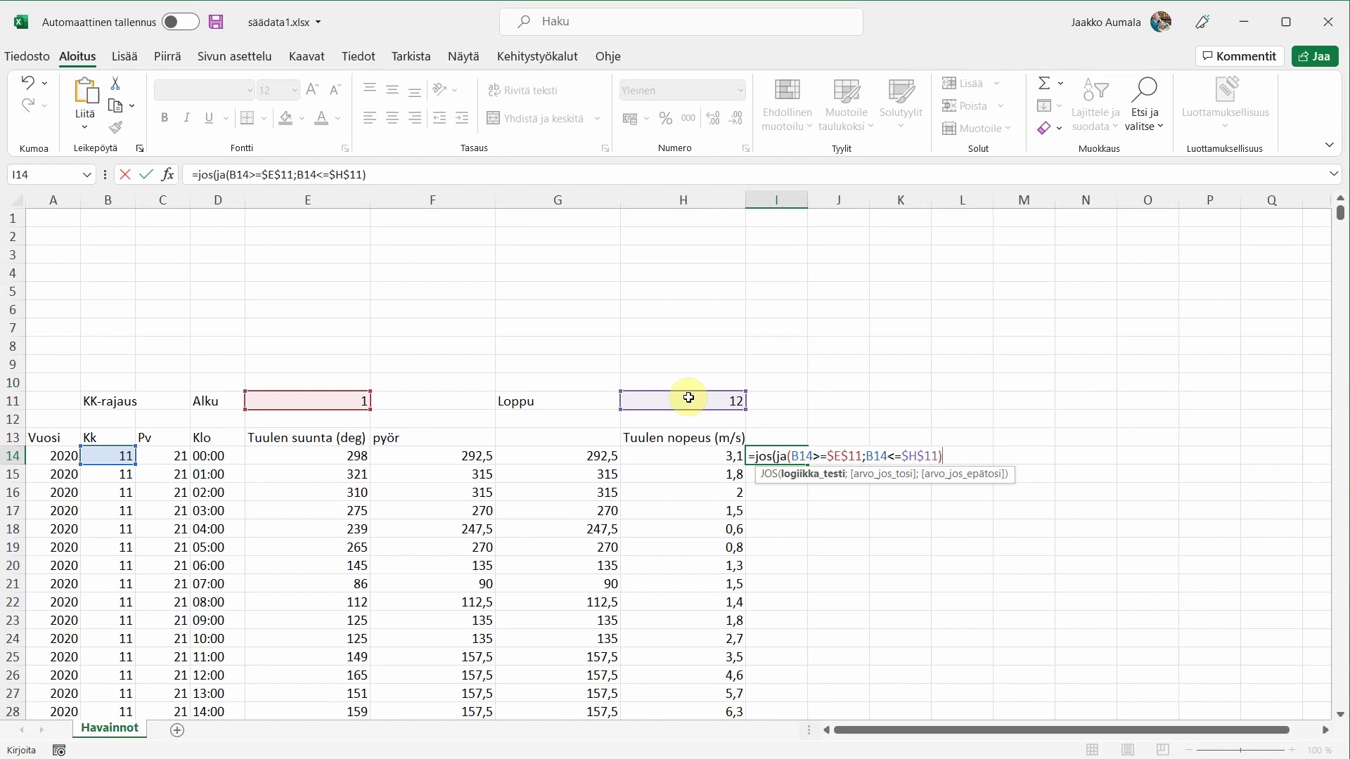
Finish I14 as =jos(ja(B14>=$E$11;B14<=$H$11);H14;0), showing 3,1.
{"action": "left_click", "coordinate": [688, 457]}
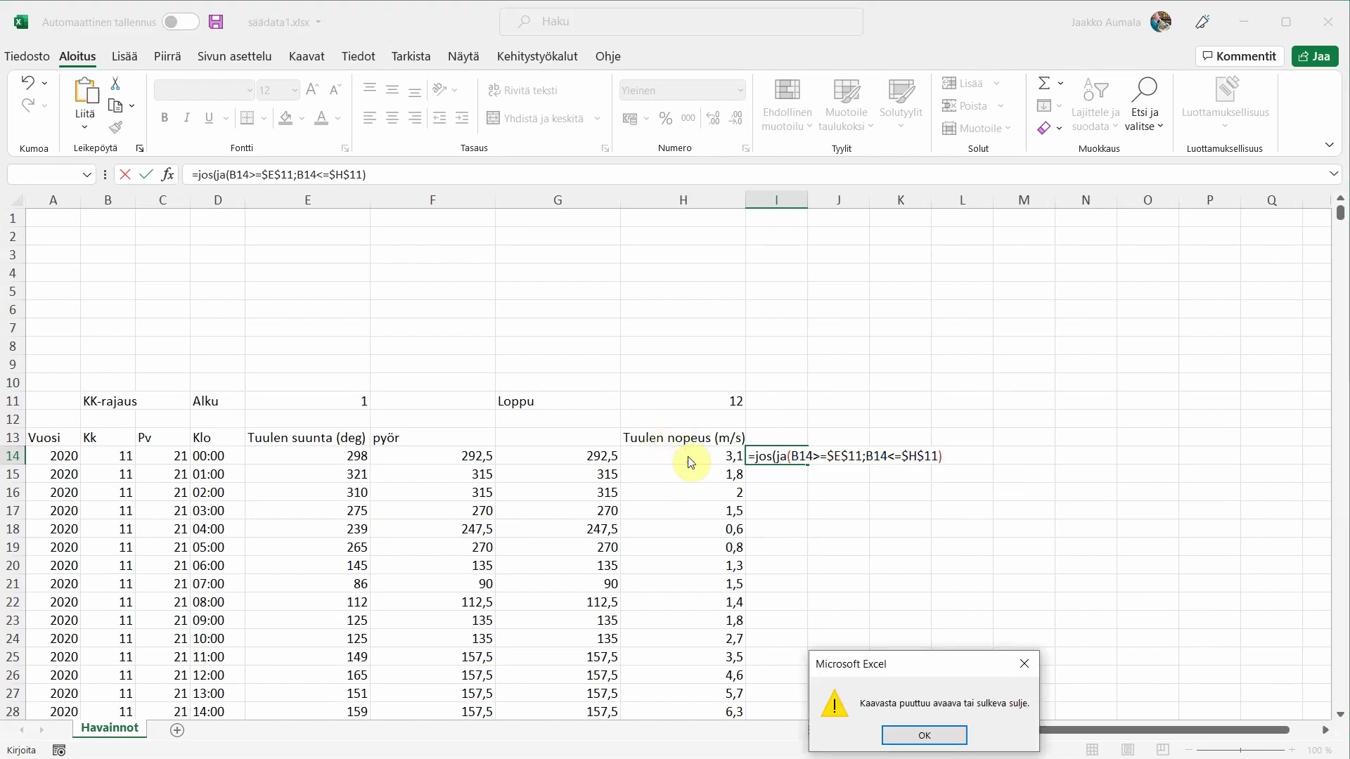
{"action": "left_click", "coordinate": [904, 736]}
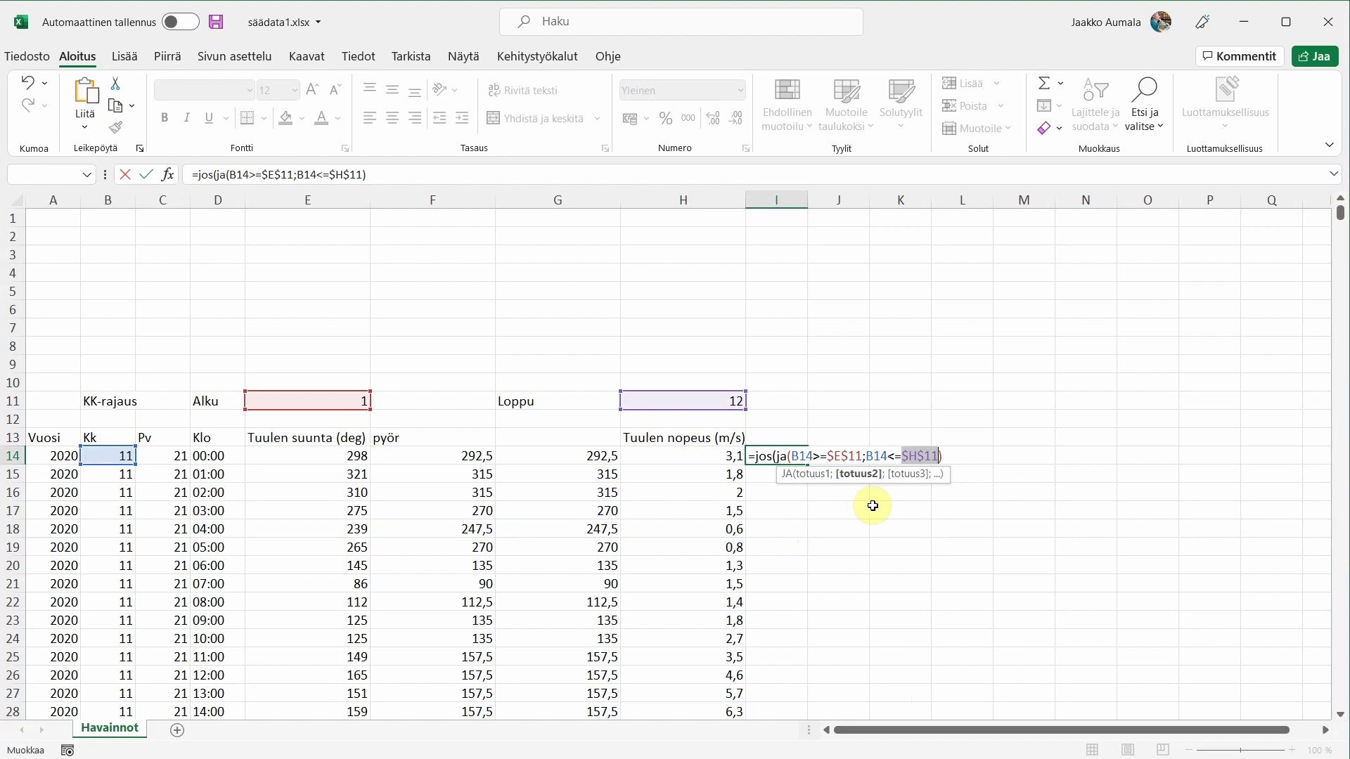
{"action": "left_click", "coordinate": [389, 175]}
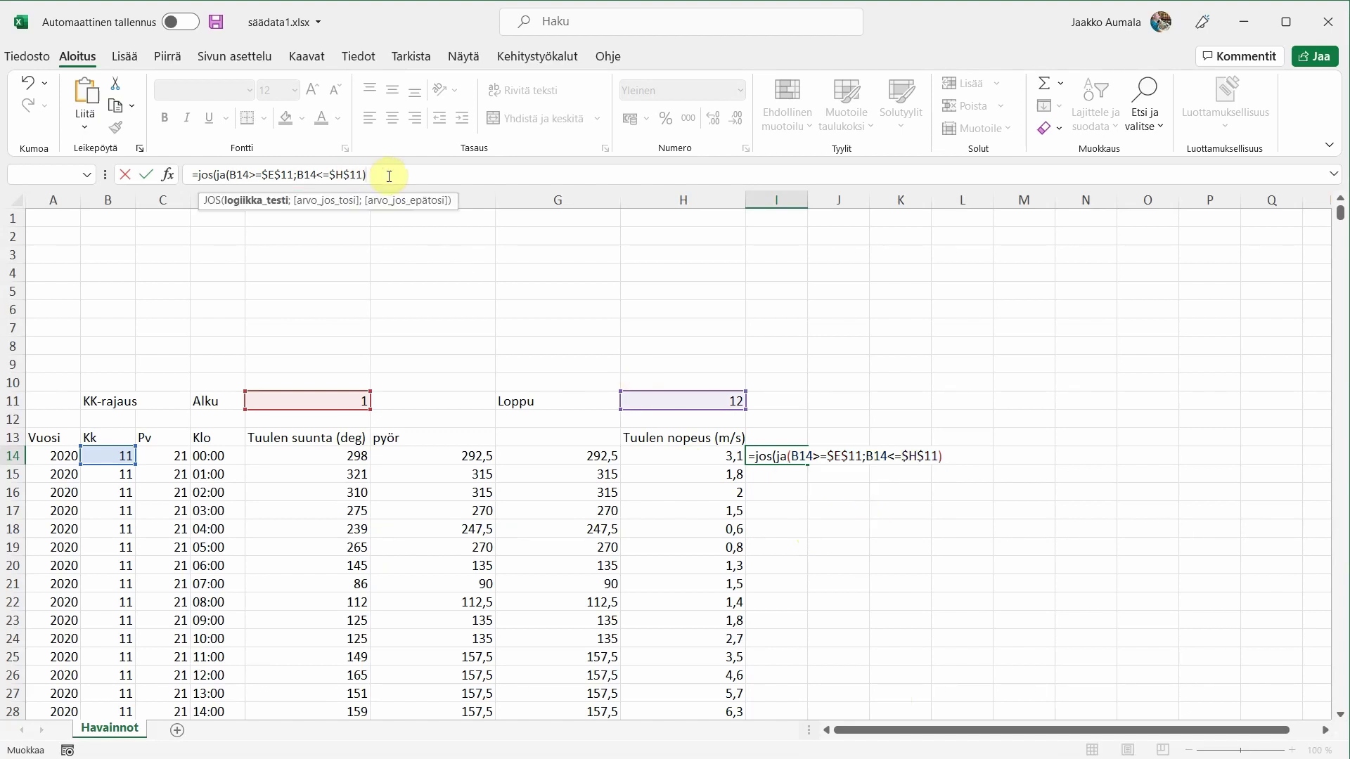
{"action": "type", "text": ";"}
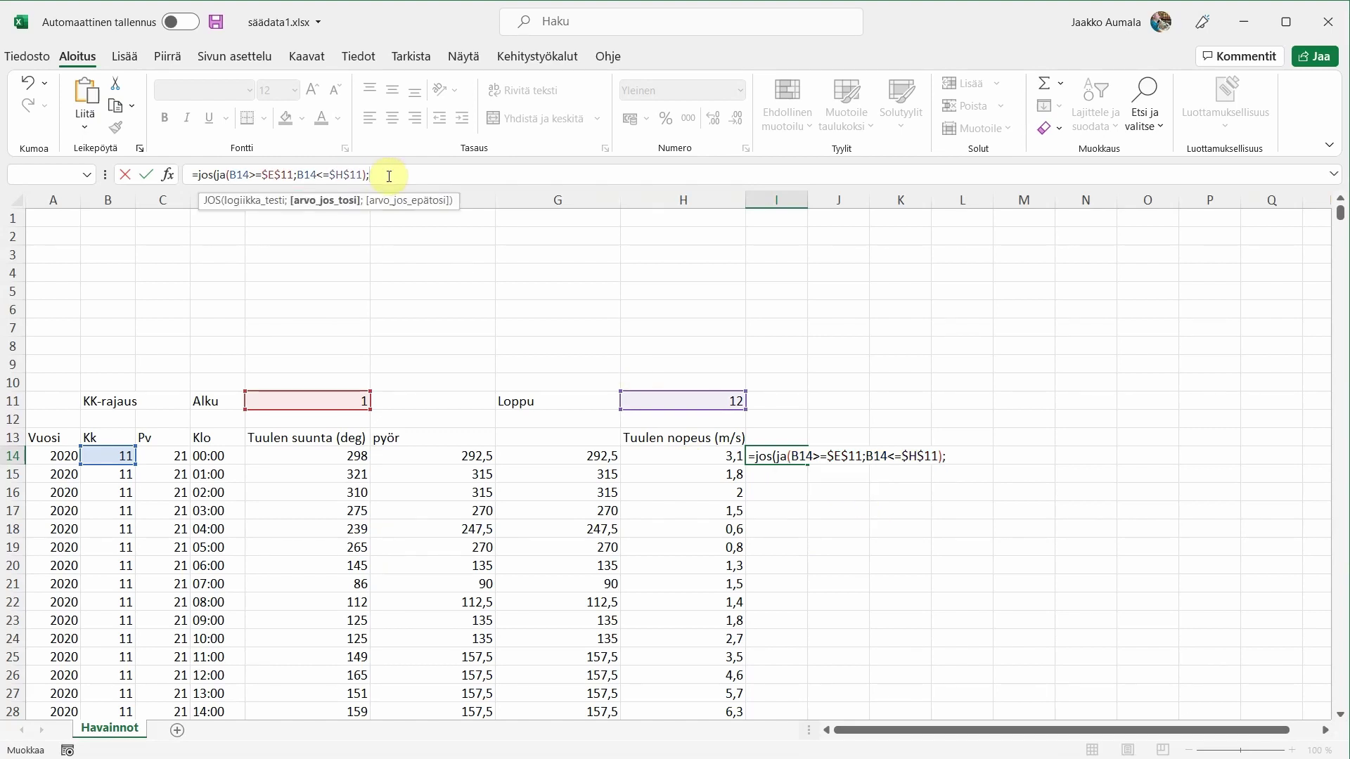
{"action": "left_click", "coordinate": [710, 457]}
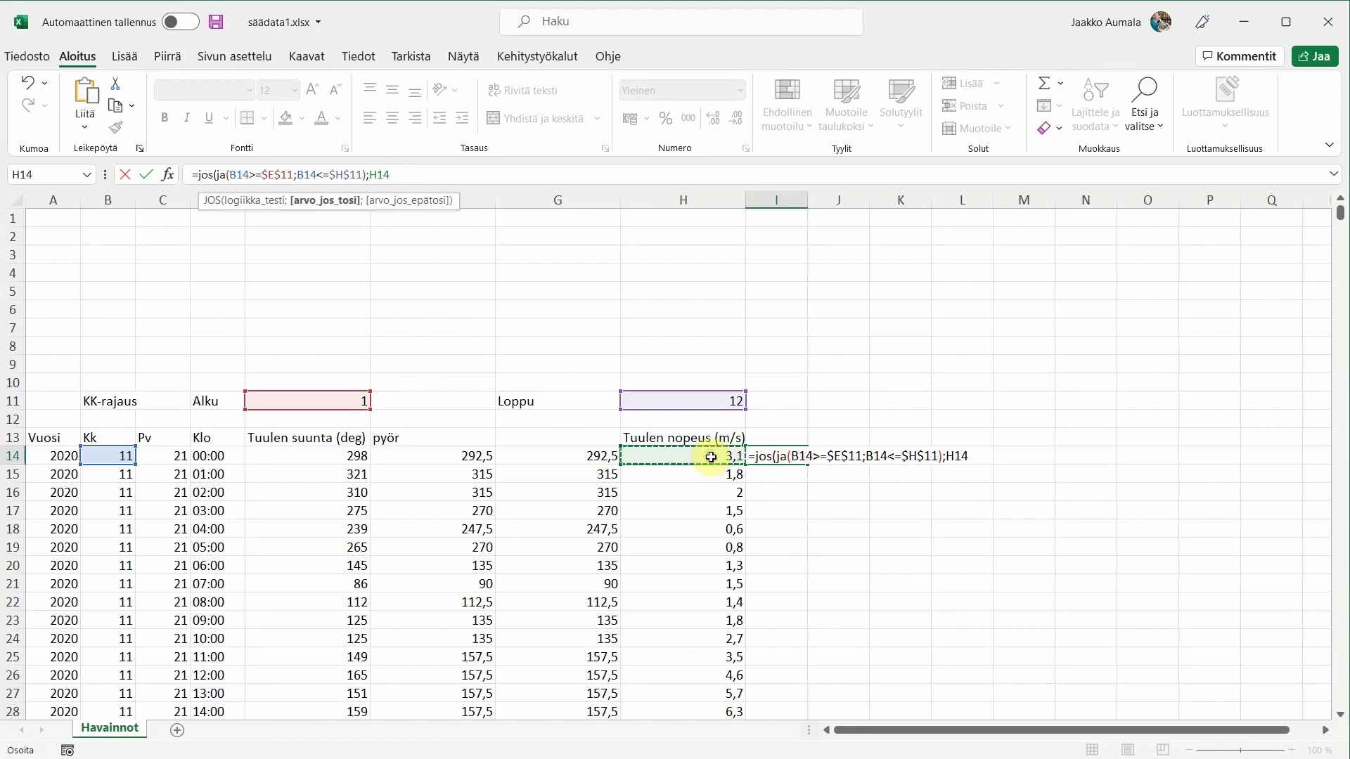
{"action": "type", "text": ";"}
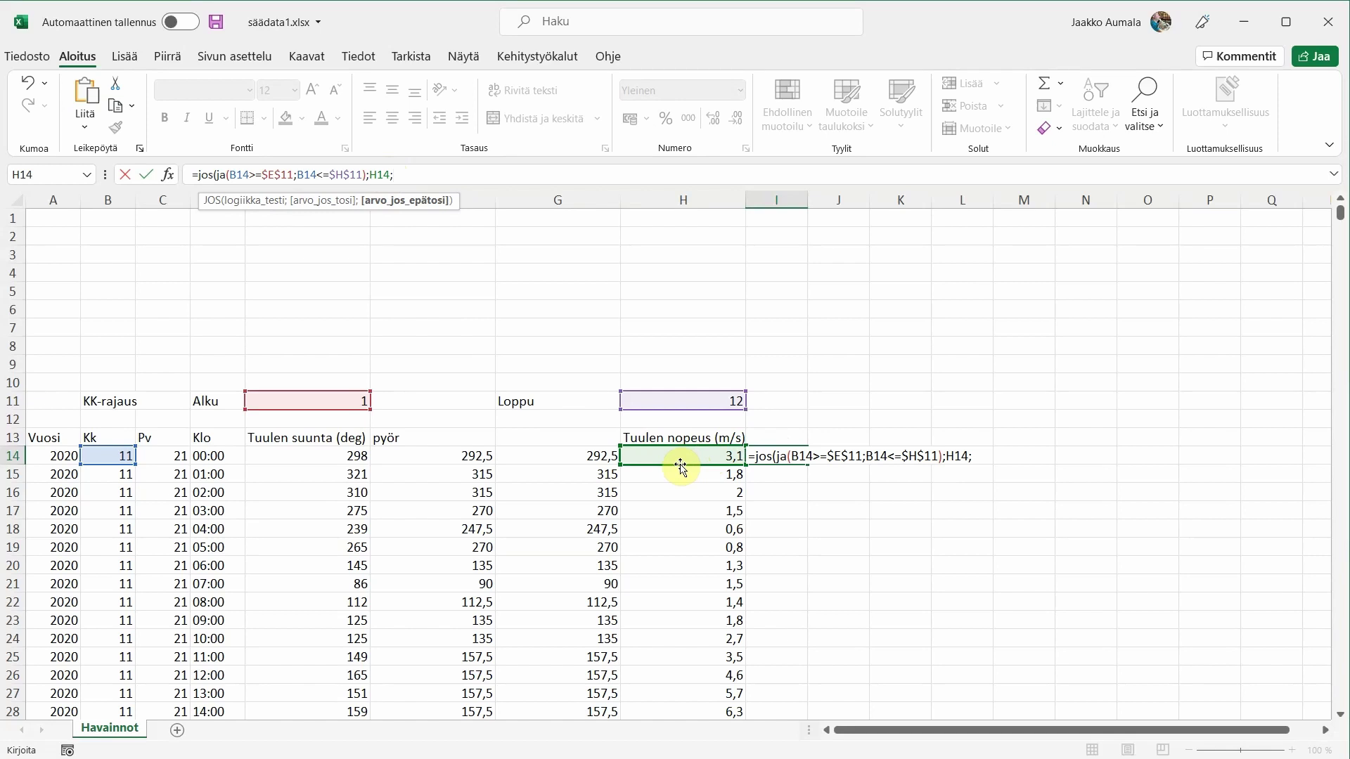
{"action": "type", "text": "0"}
{"action": "type", "text": ")"}
{"action": "left_click", "coordinate": [425, 180]}
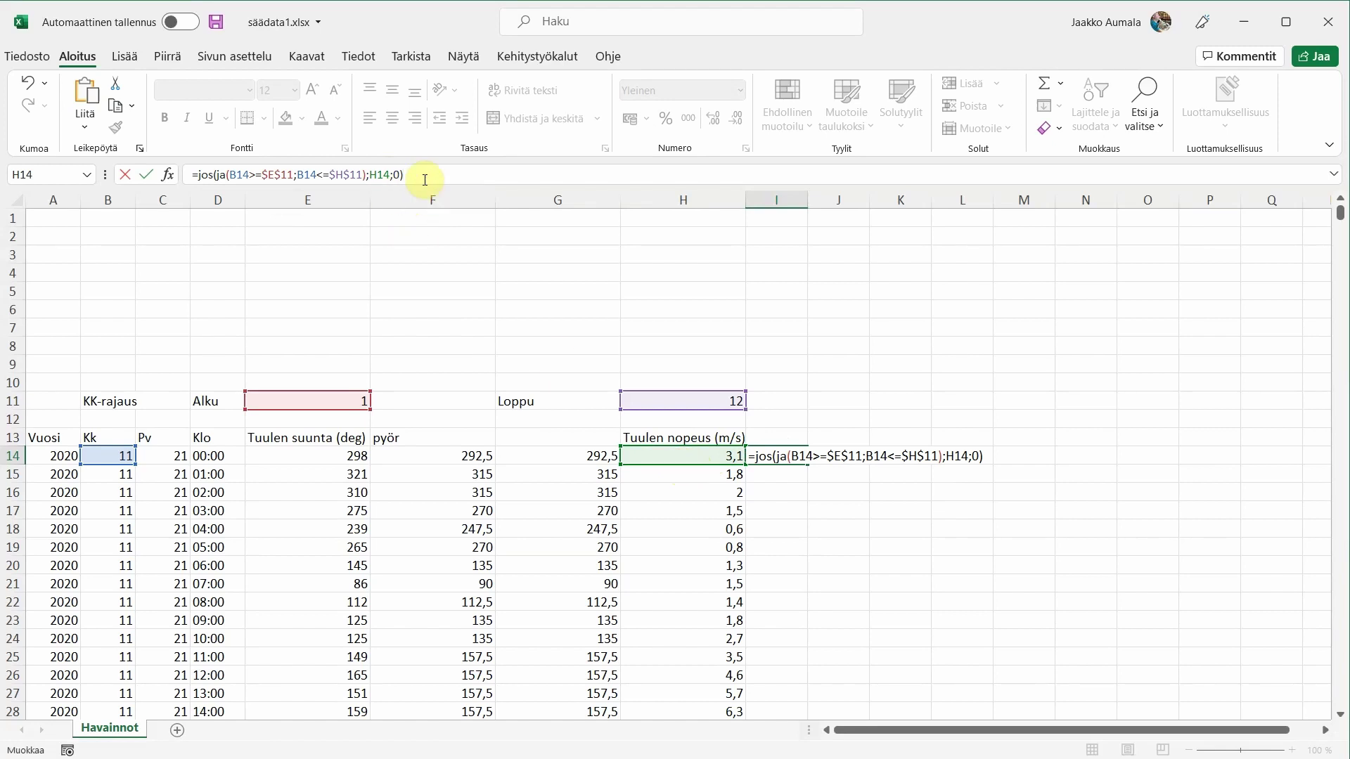
{"action": "key", "text": "Return"}
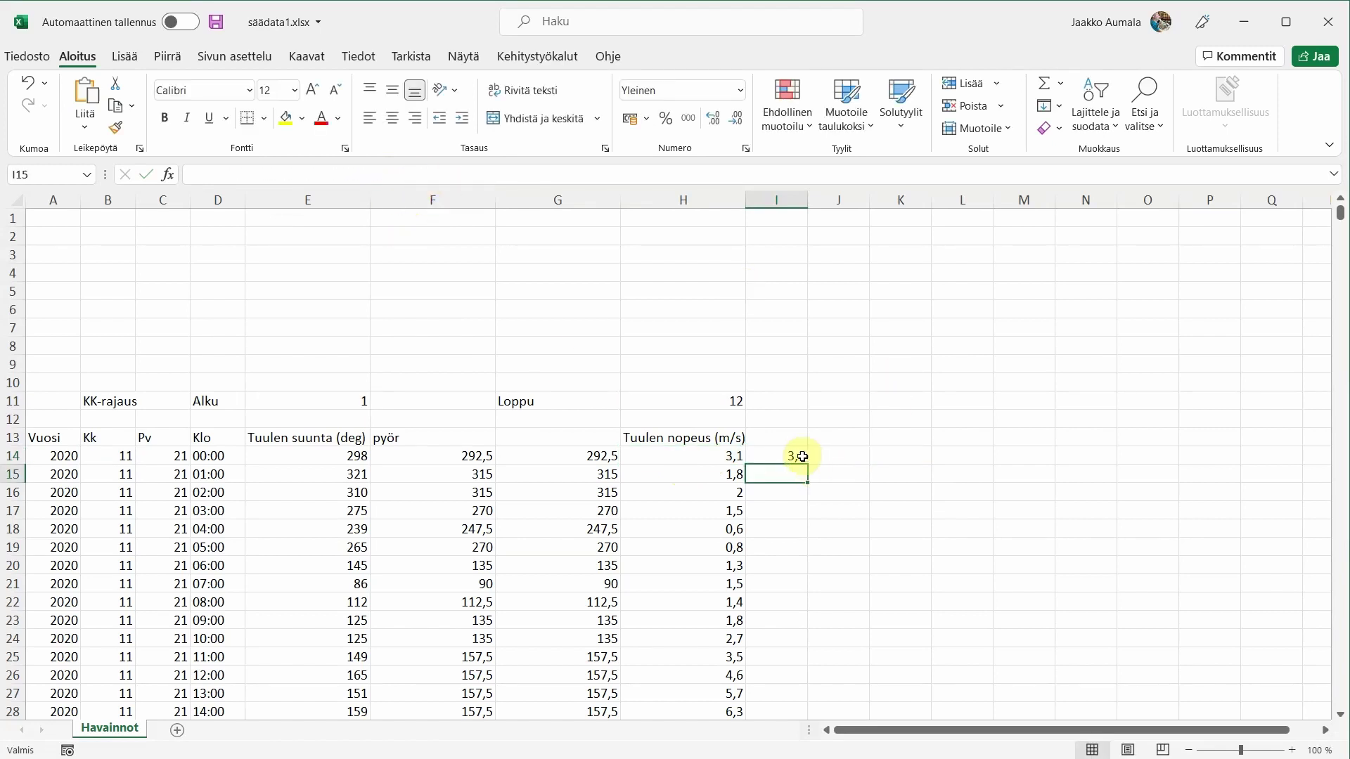
Copy the I14 month-filter formula down all data rows of column I.
{"action": "left_click", "coordinate": [802, 457]}
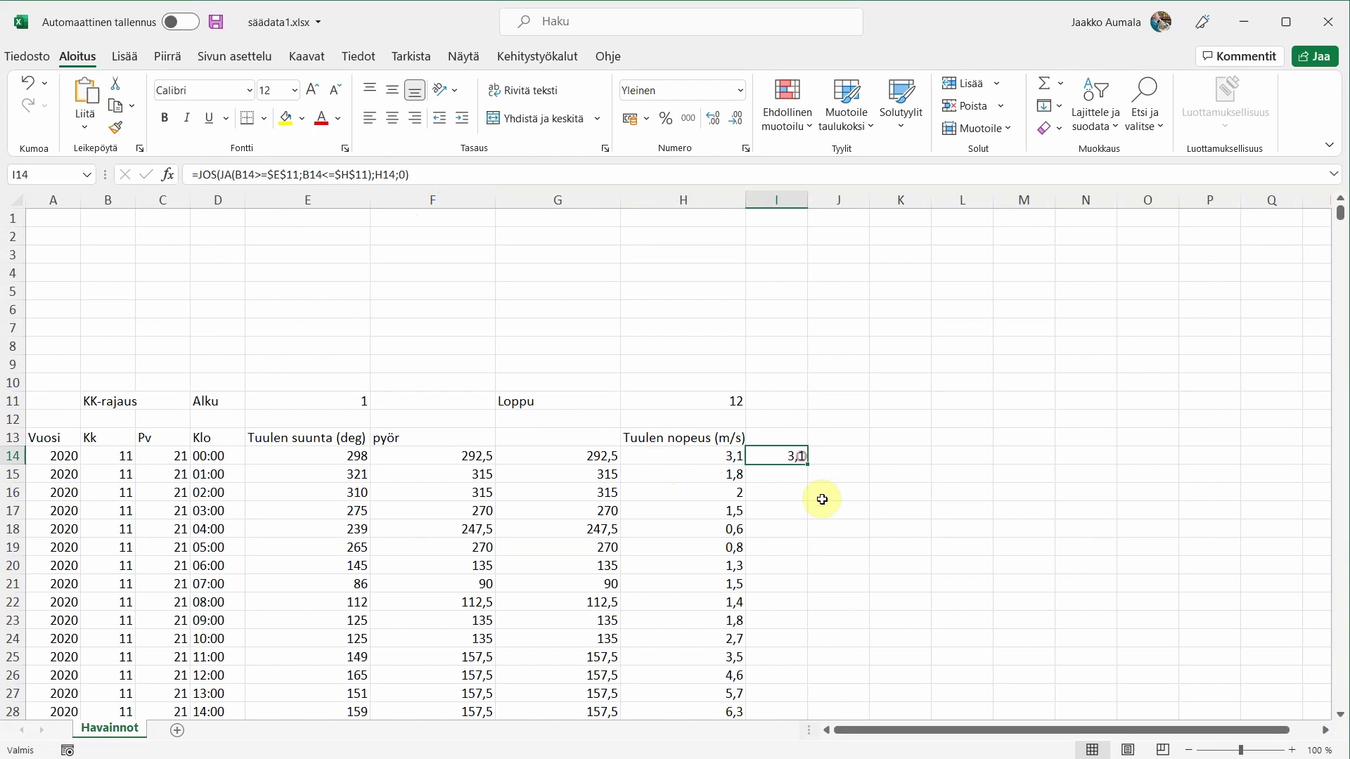
{"action": "double_click", "coordinate": [808, 464]}
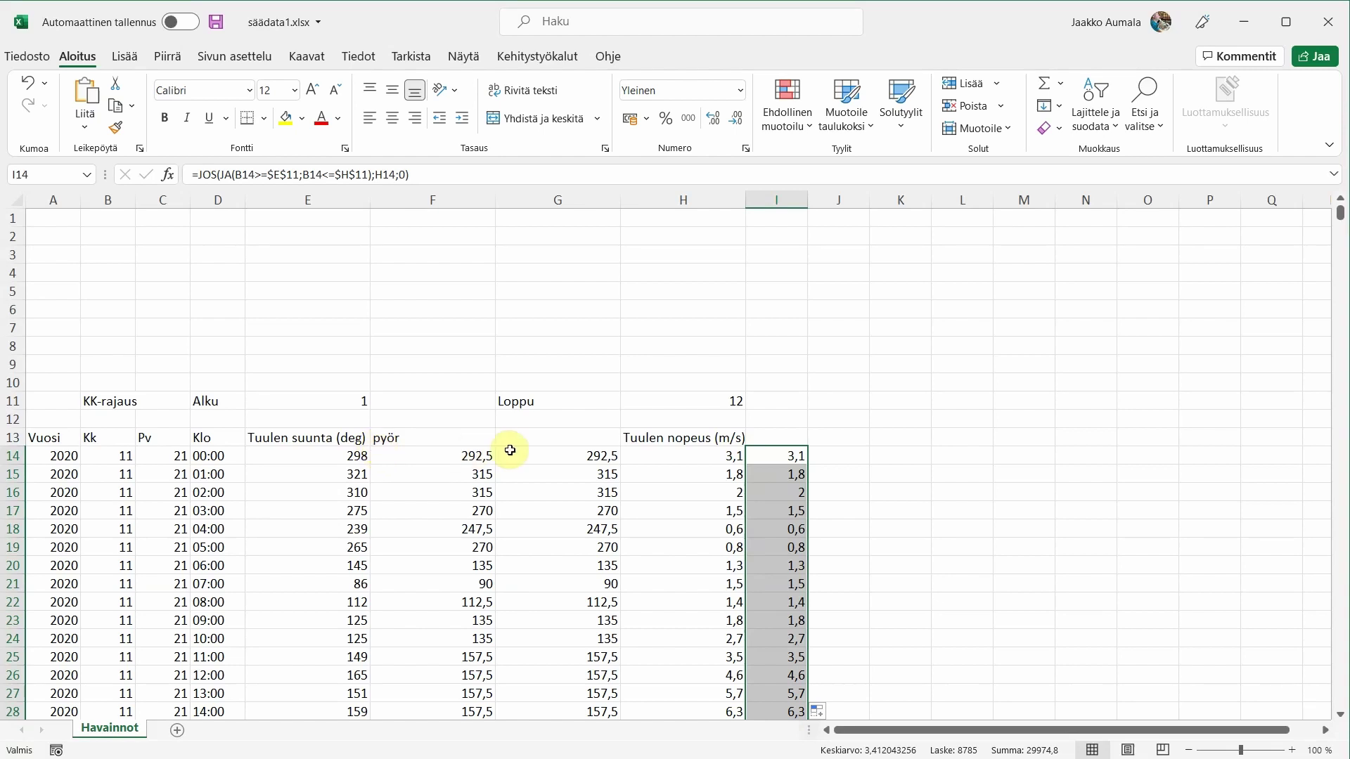
{"action": "left_click", "coordinate": [696, 401]}
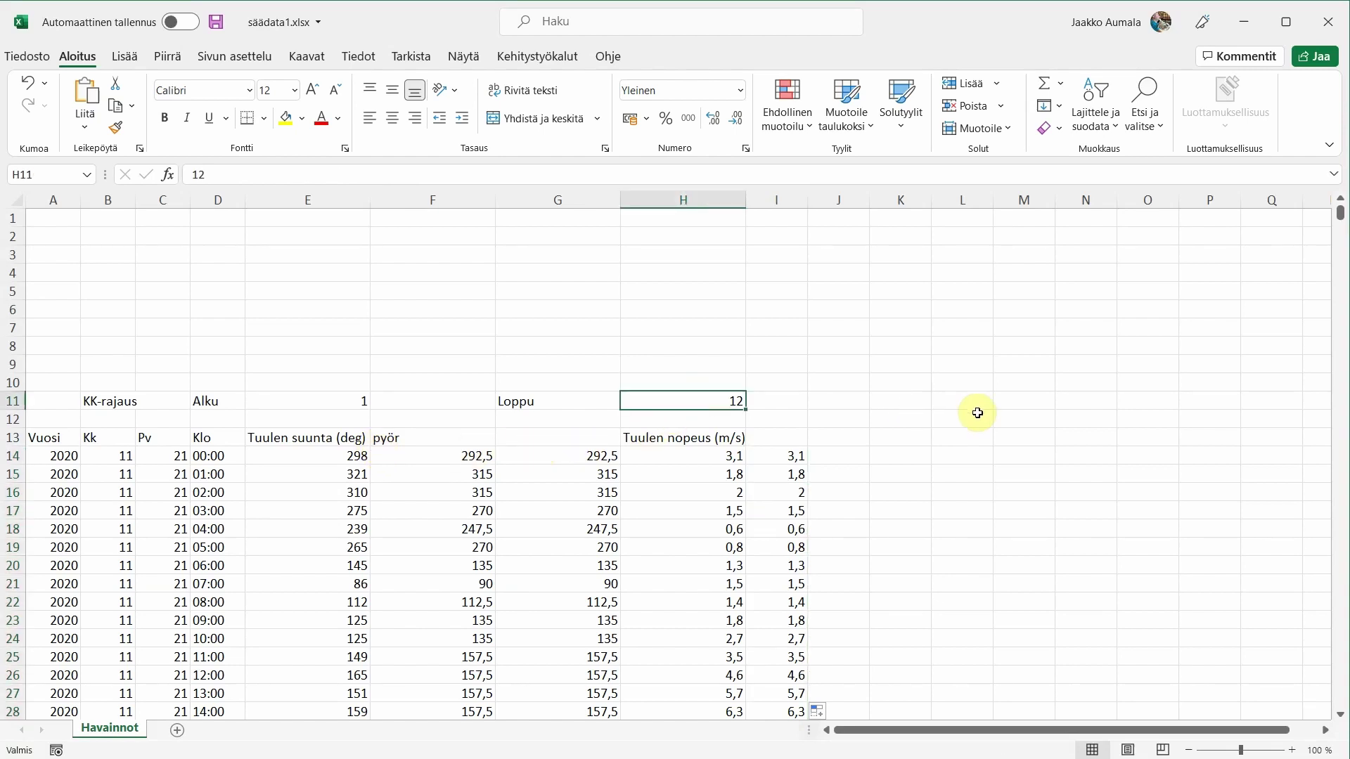
{"action": "type", "text": "10"}
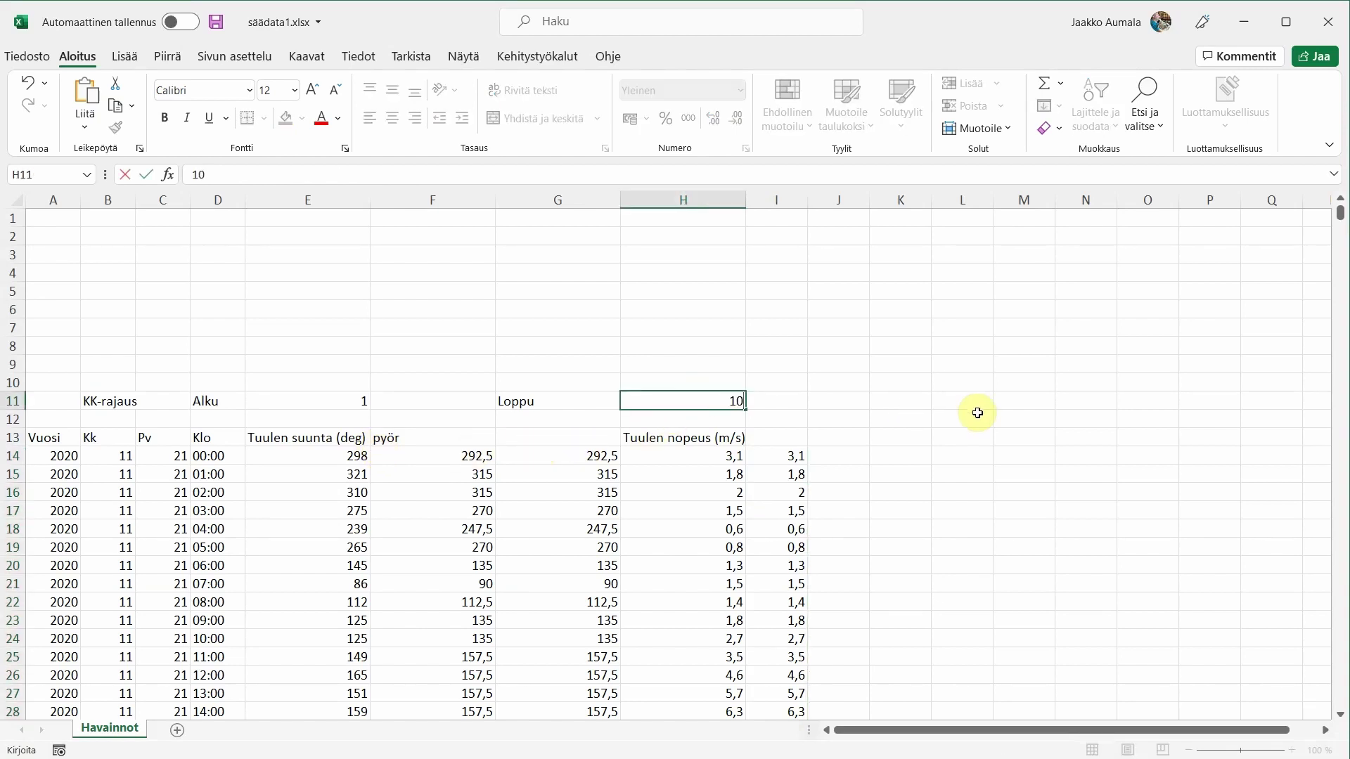
{"action": "key", "text": "Return"}
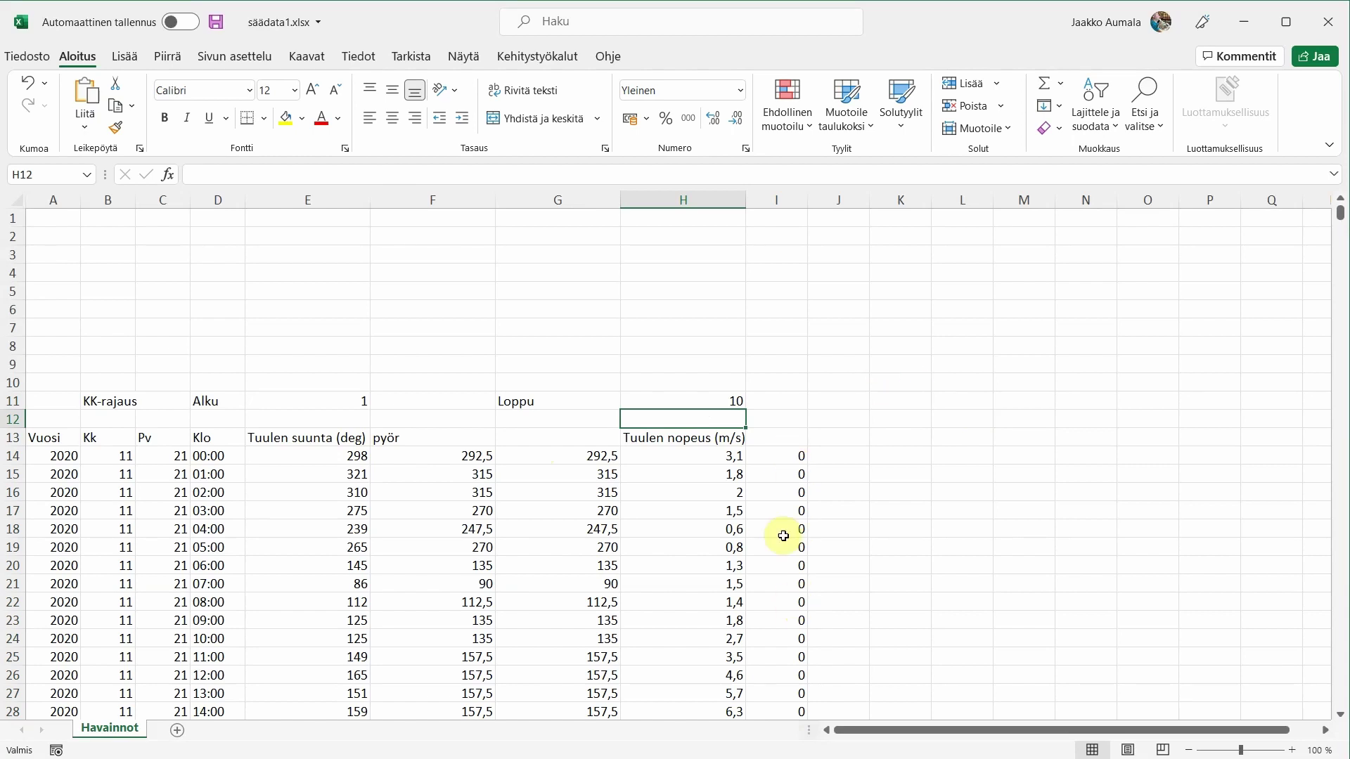
{"action": "left_click", "coordinate": [716, 400]}
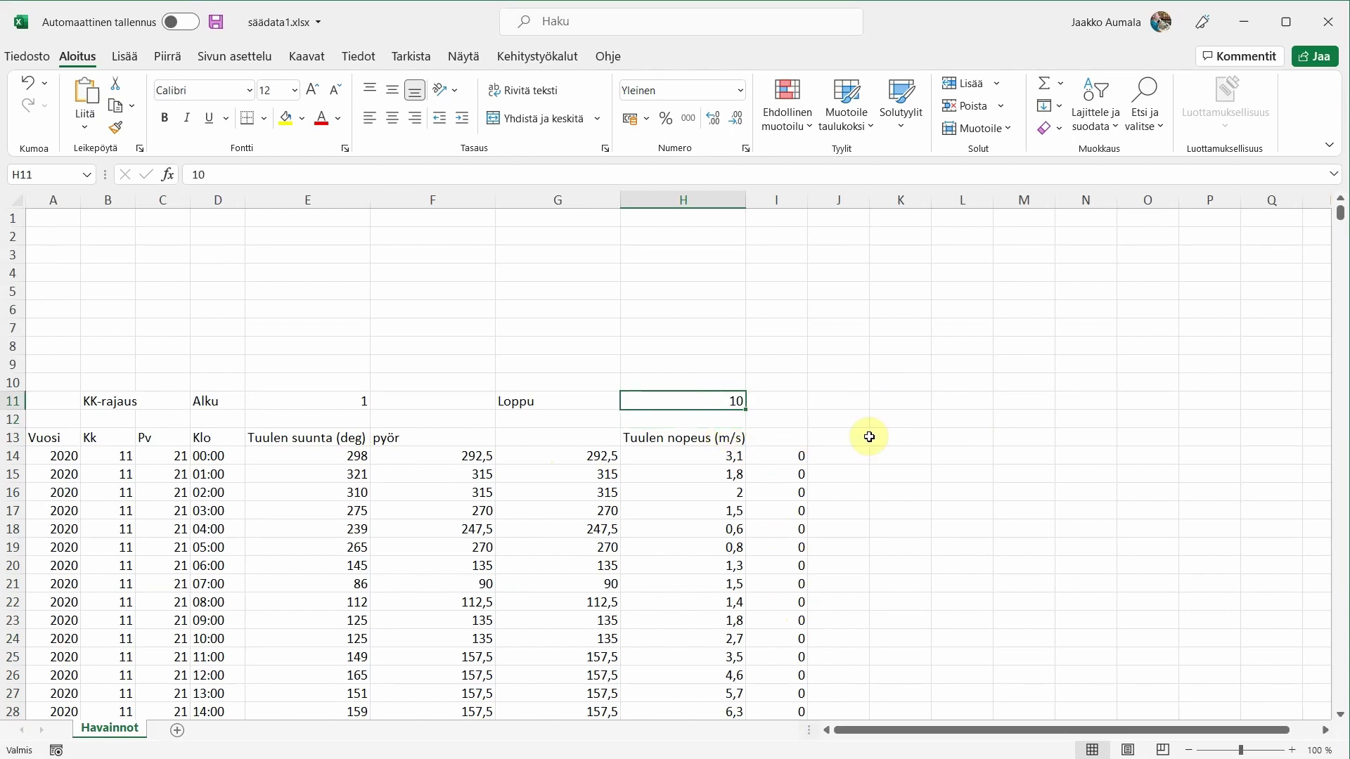
{"action": "type", "text": "11"}
{"action": "key", "text": "Return"}
{"action": "key", "text": "Up"}
{"action": "type", "text": "11"}
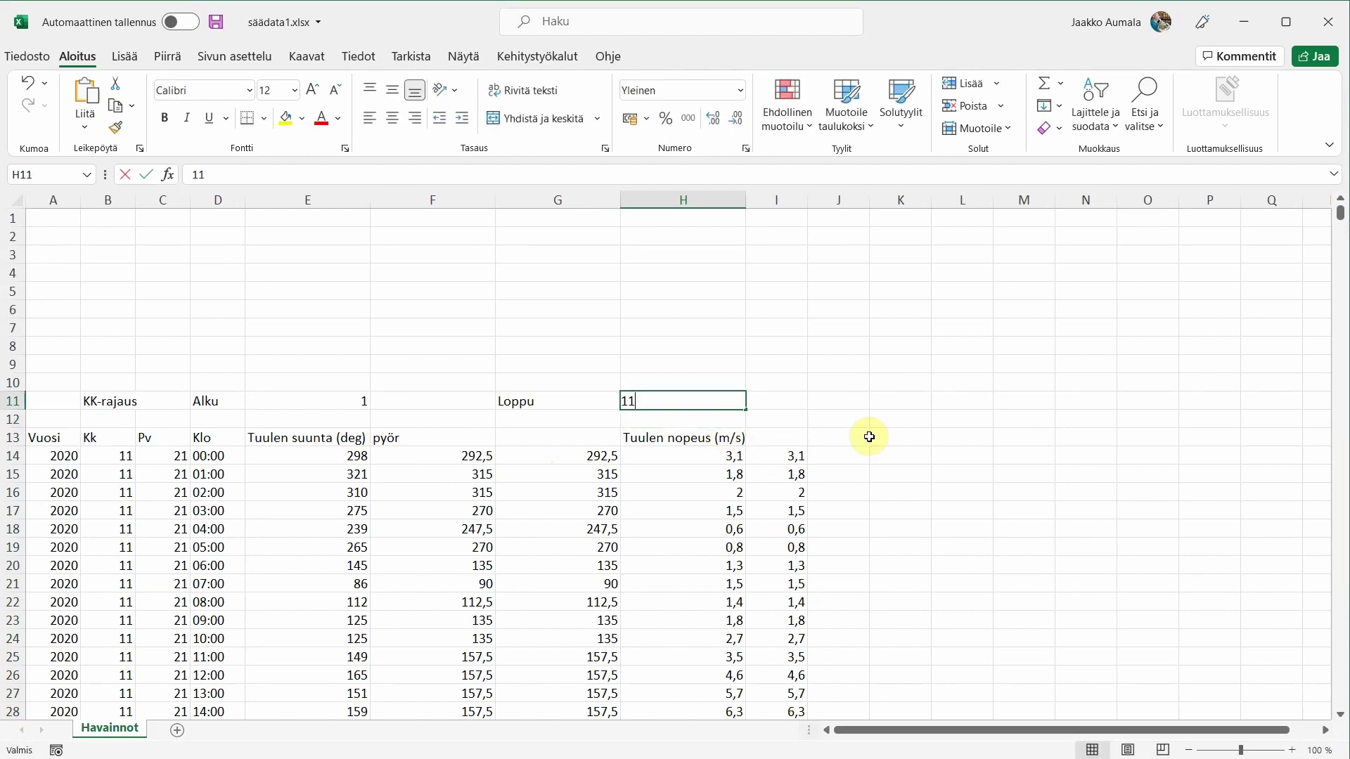
{"action": "key", "text": "BackSpace"}
{"action": "type", "text": "2"}
{"action": "key", "text": "Return"}
{"action": "key", "text": "Up"}
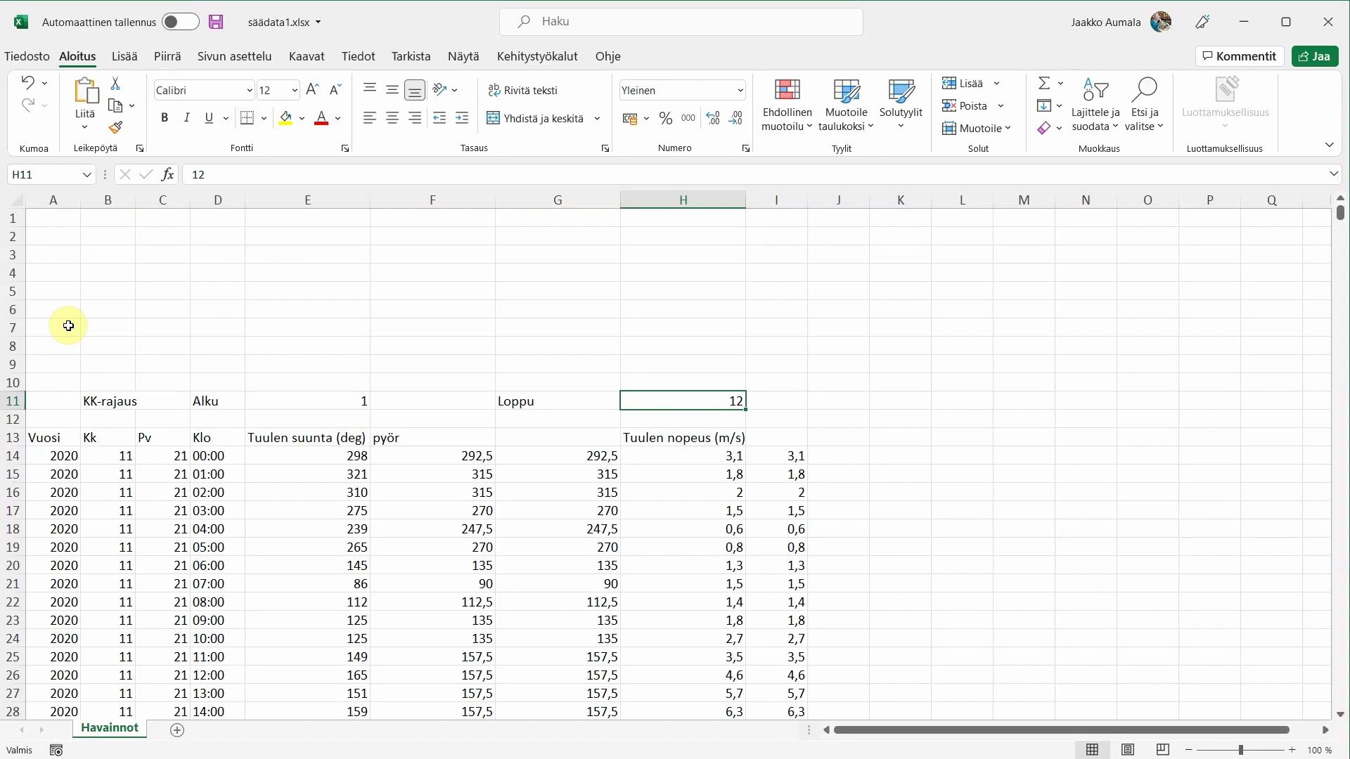
Enter sector angles 0 in A7 and 22,5 in B7.
{"action": "left_click", "coordinate": [68, 325]}
{"action": "type", "text": "0"}
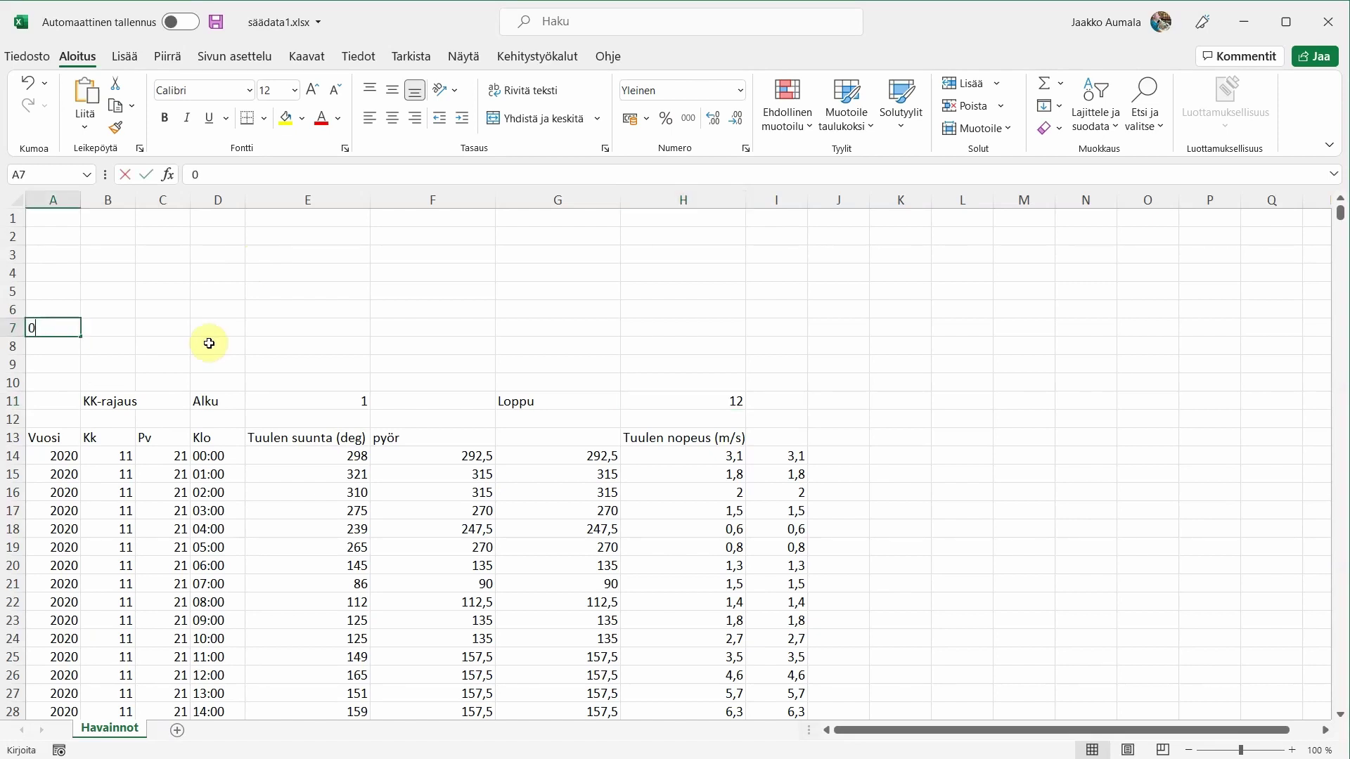
{"action": "key", "text": "Tab"}
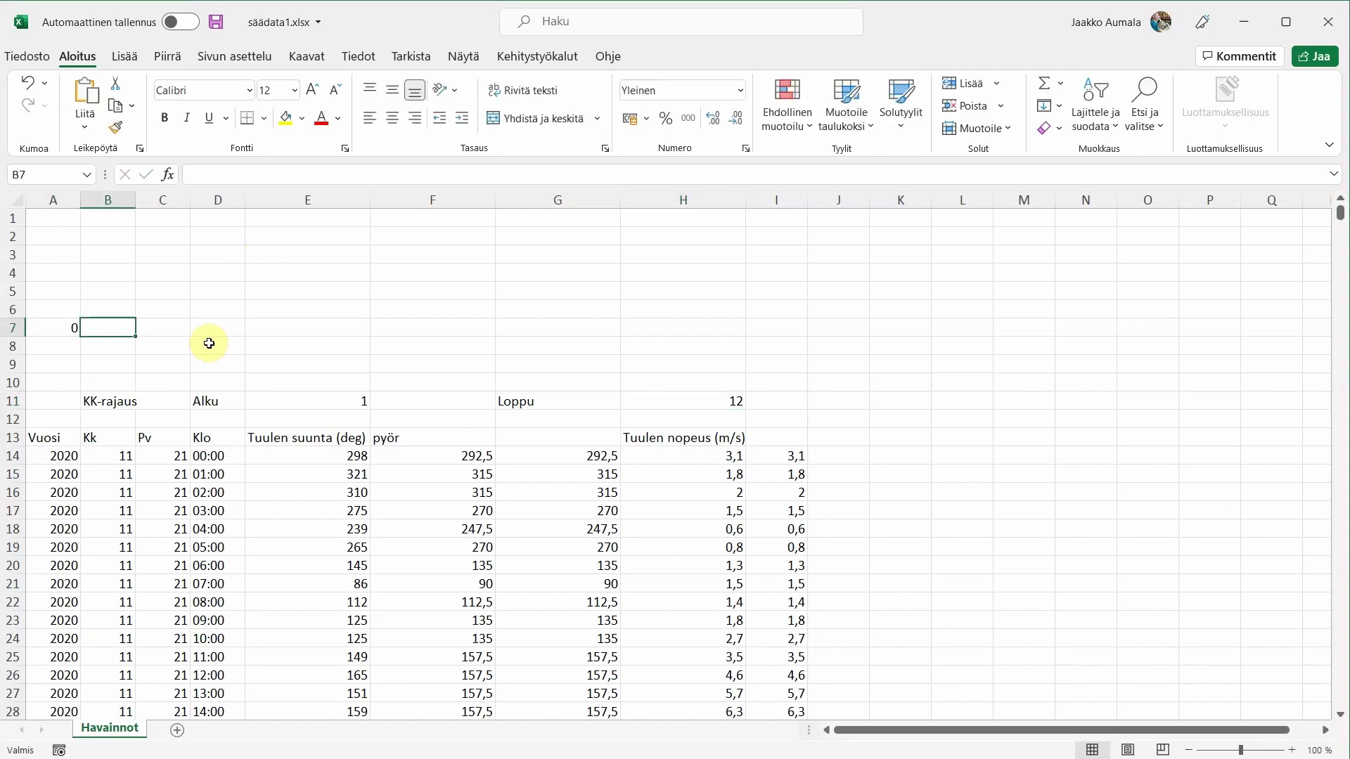
{"action": "type", "text": "22"}
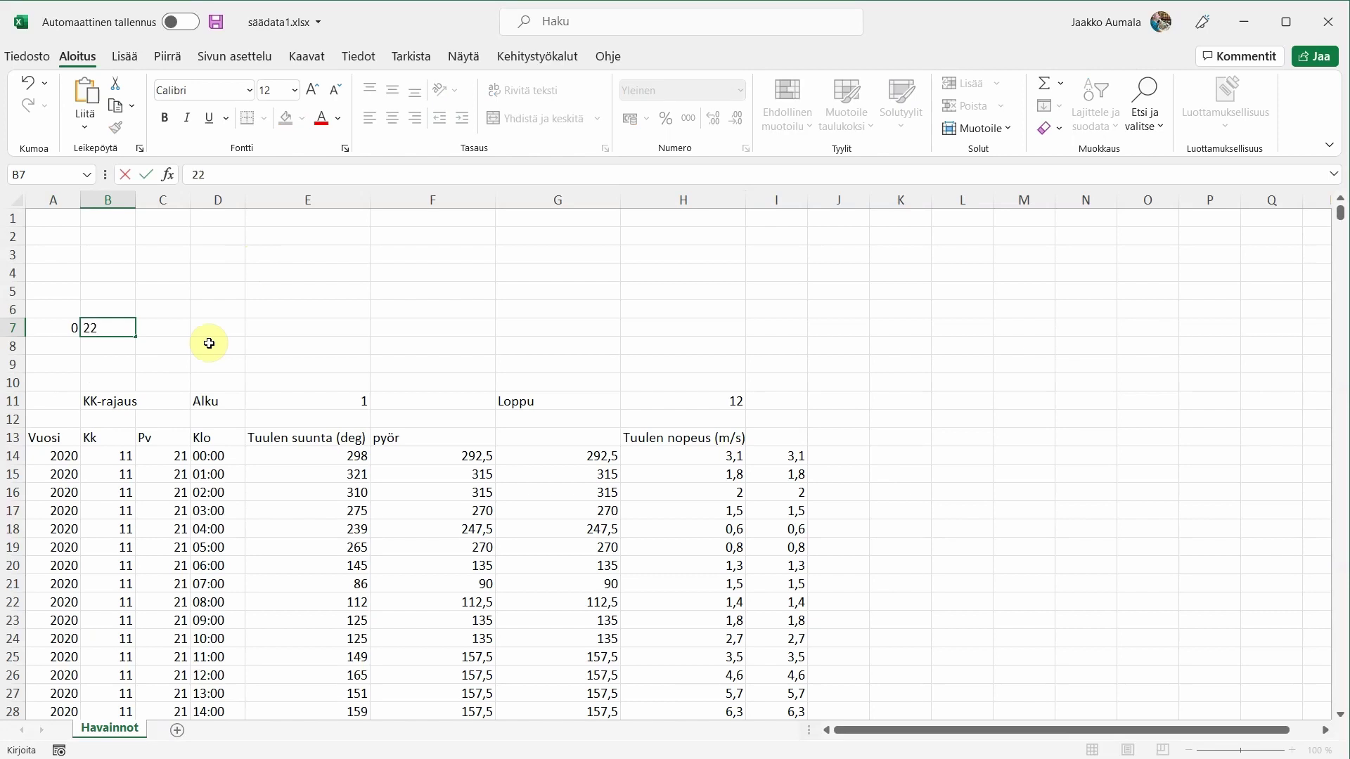
{"action": "type", "text": ",5"}
Extend the A7:B7 angle series across to P7, ending at 337,5.
{"action": "left_click_drag", "start_coordinate": [60, 327], "coordinate": [1277, 332]}
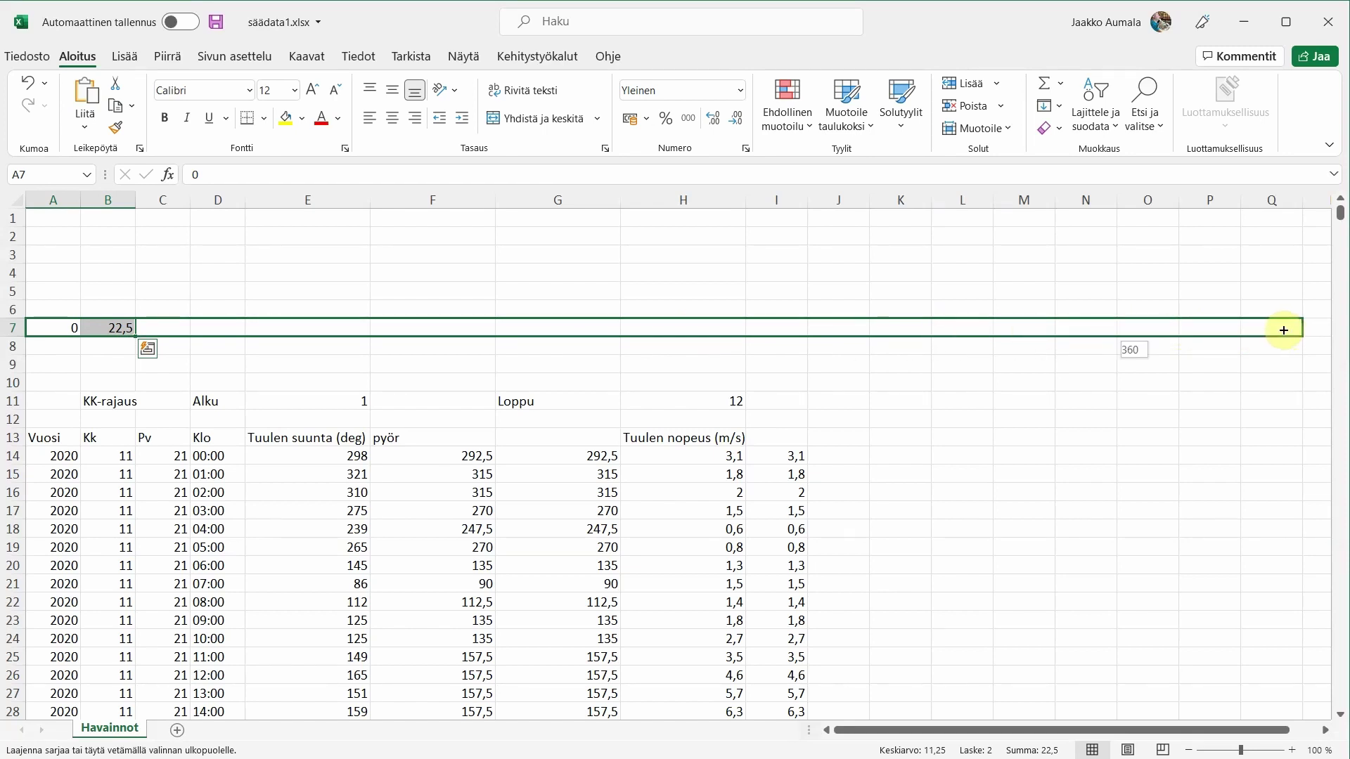
{"action": "left_click_drag", "start_coordinate": [1277, 332], "coordinate": [1259, 330]}
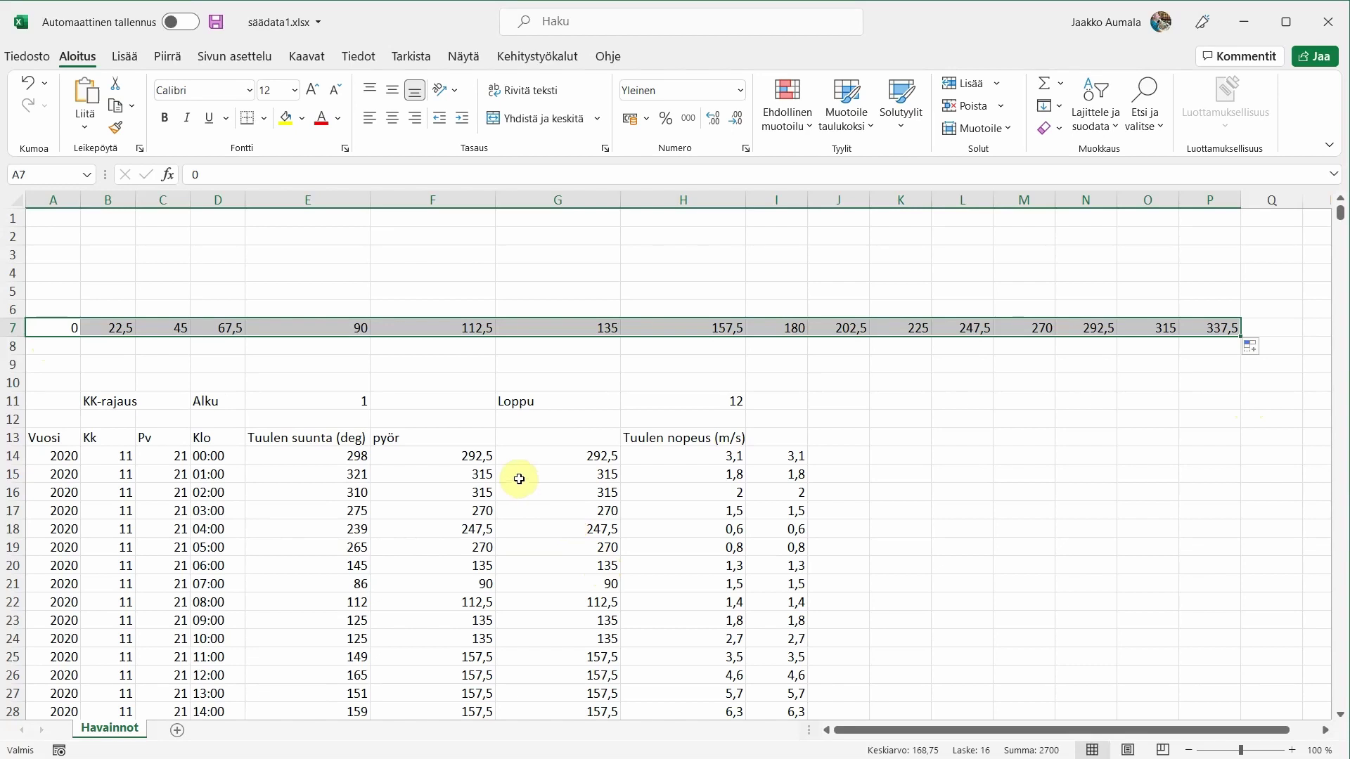
Begin =summa.jos( in A8 with the column G directions as the criteria range.
{"action": "left_click", "coordinate": [71, 346]}
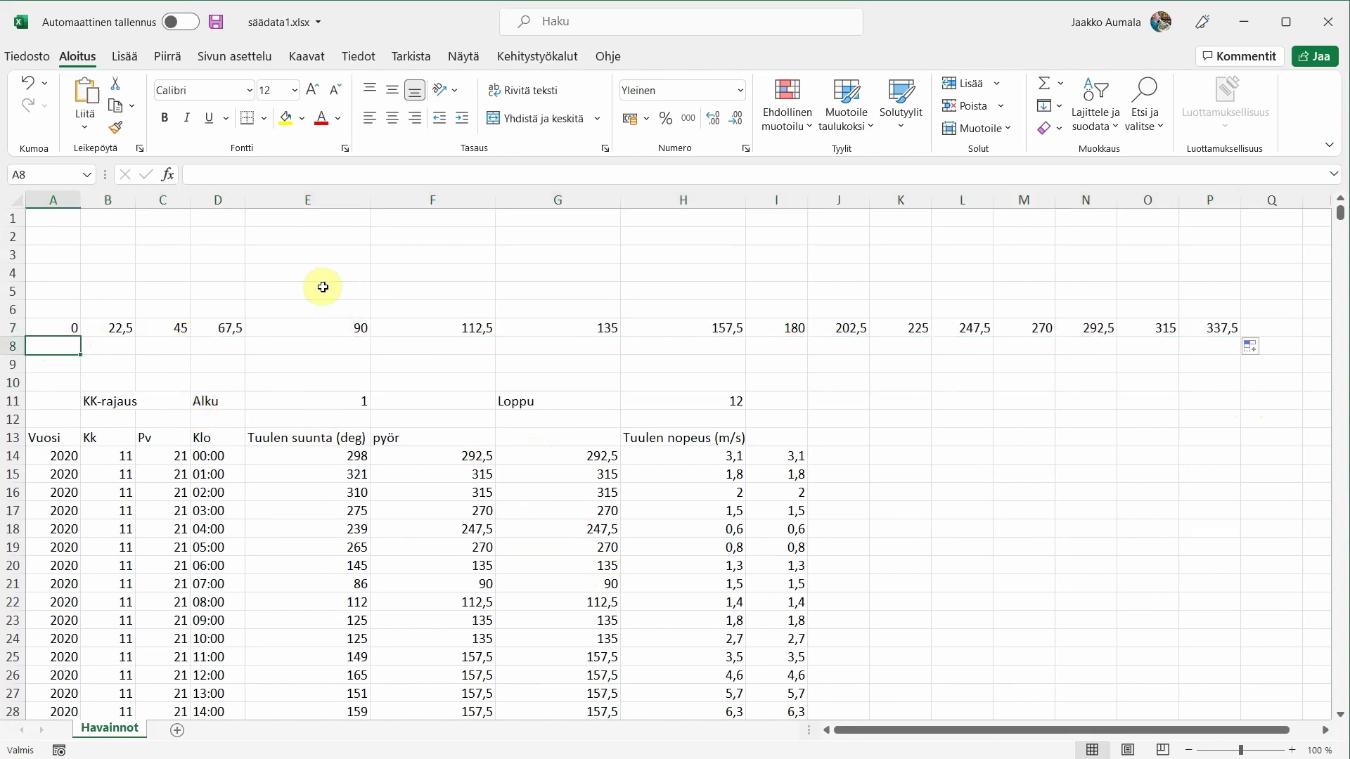
{"action": "type", "text": "=summ"}
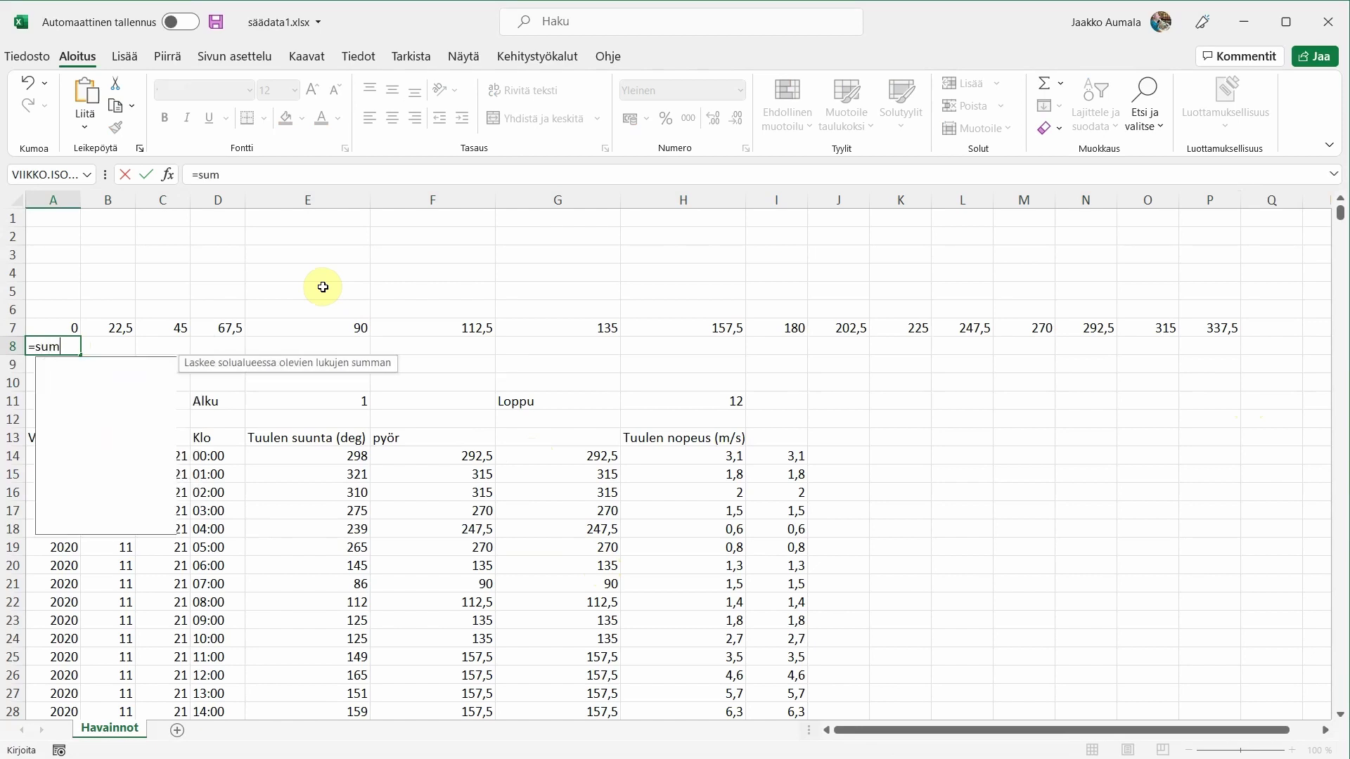
{"action": "type", "text": "a.jos"}
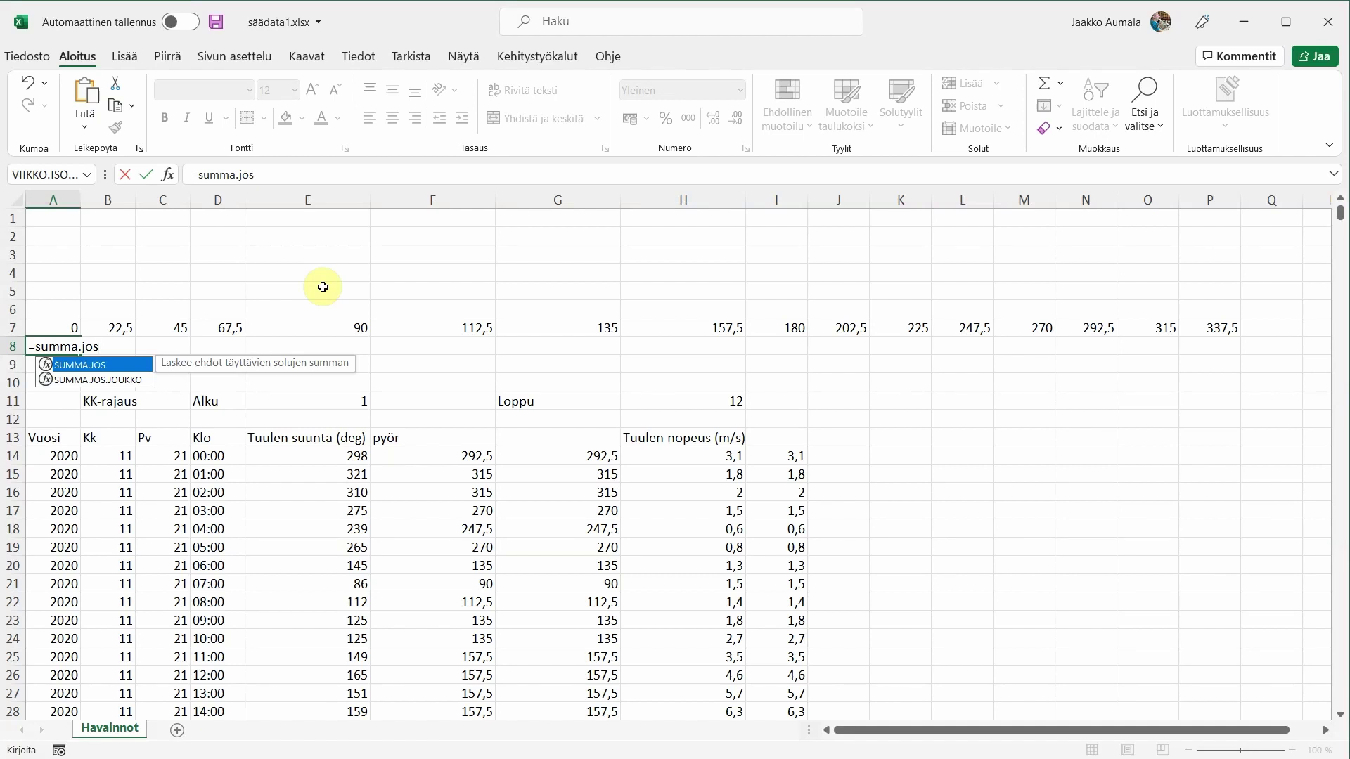
{"action": "type", "text": "("}
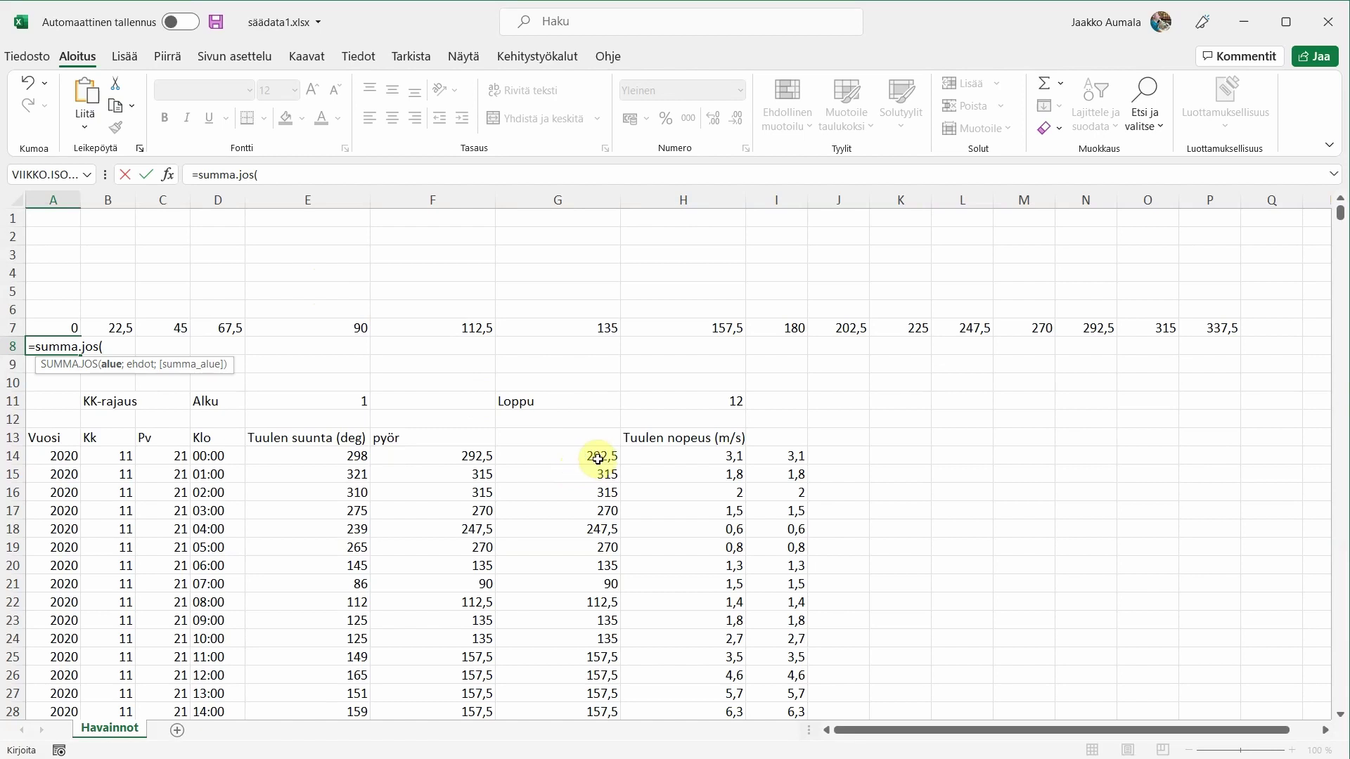
{"action": "left_click_drag", "start_coordinate": [598, 459], "coordinate": [589, 566]}
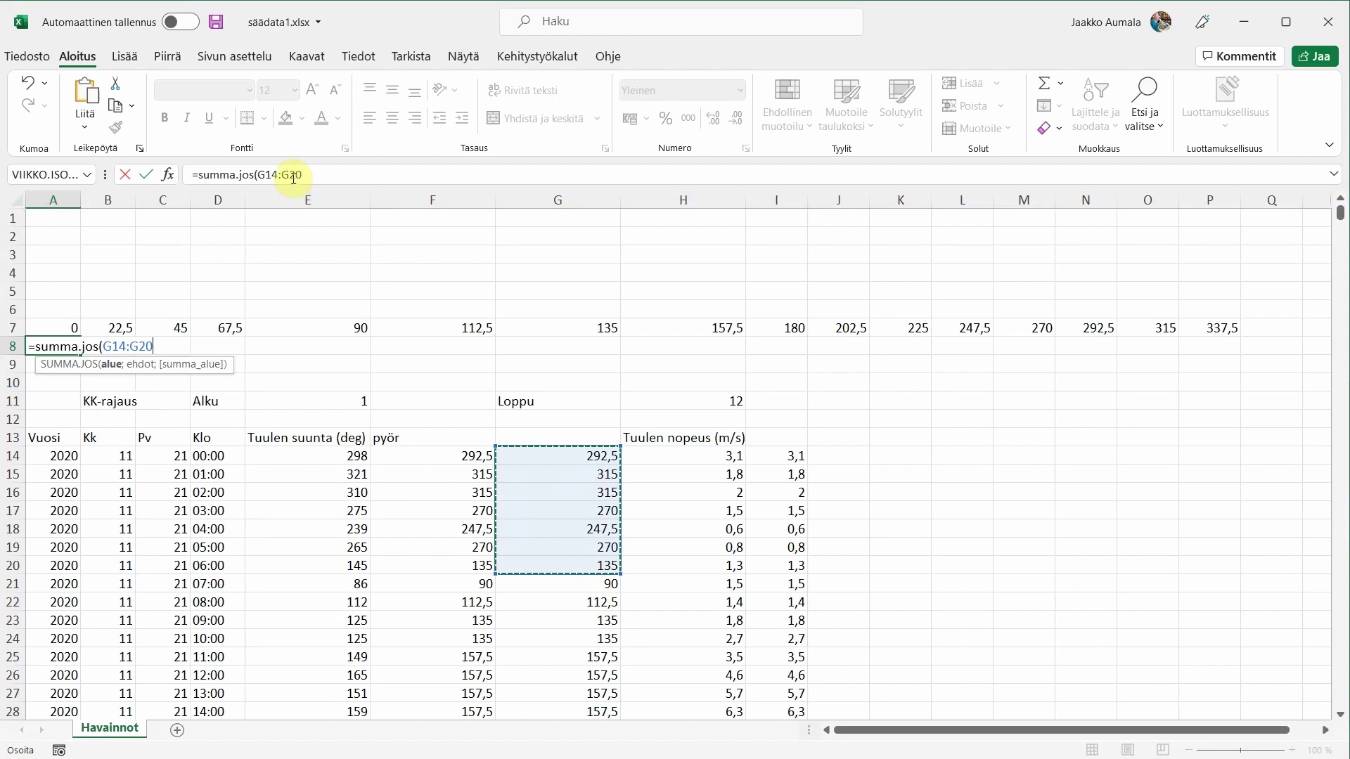
Make the criteria range $G14:$G9000 and add the semicolon separator.
{"action": "left_click_drag", "start_coordinate": [292, 174], "coordinate": [339, 176]}
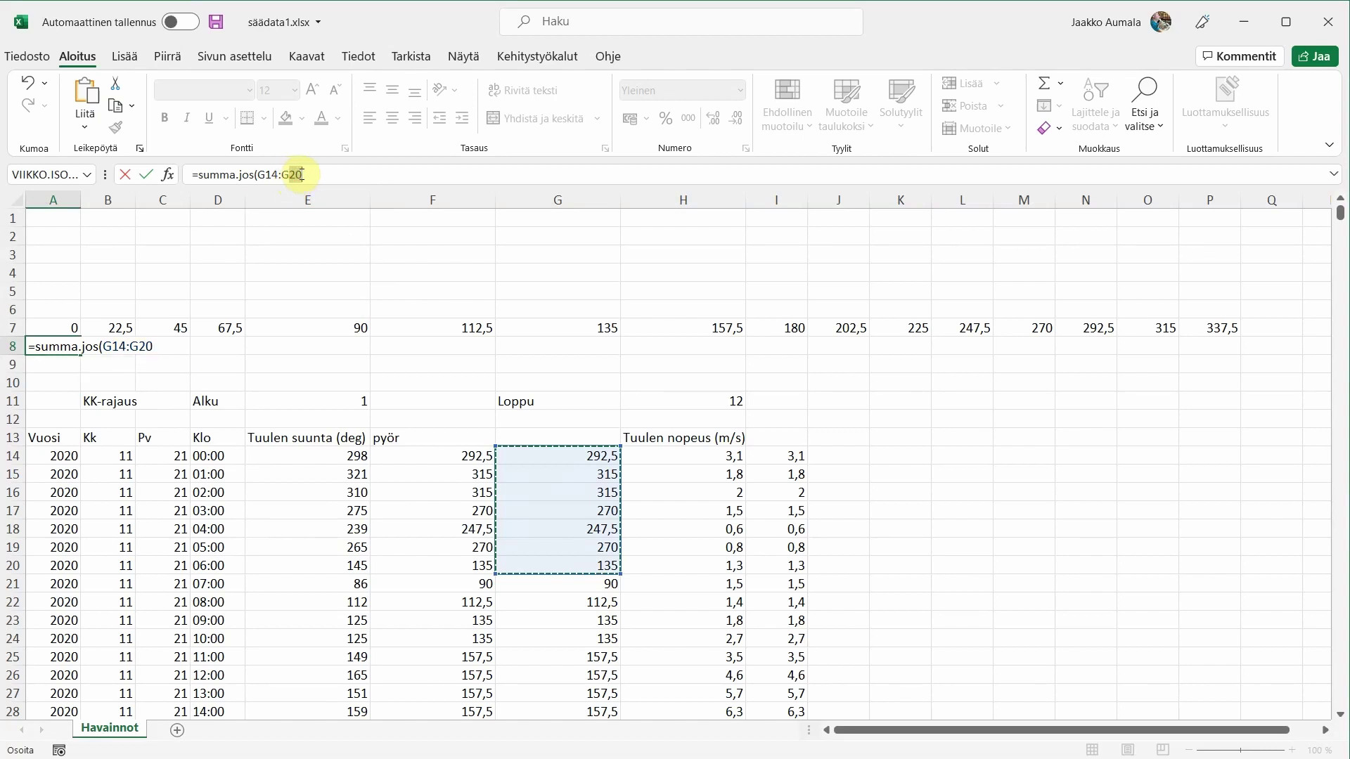
{"action": "type", "text": "9"}
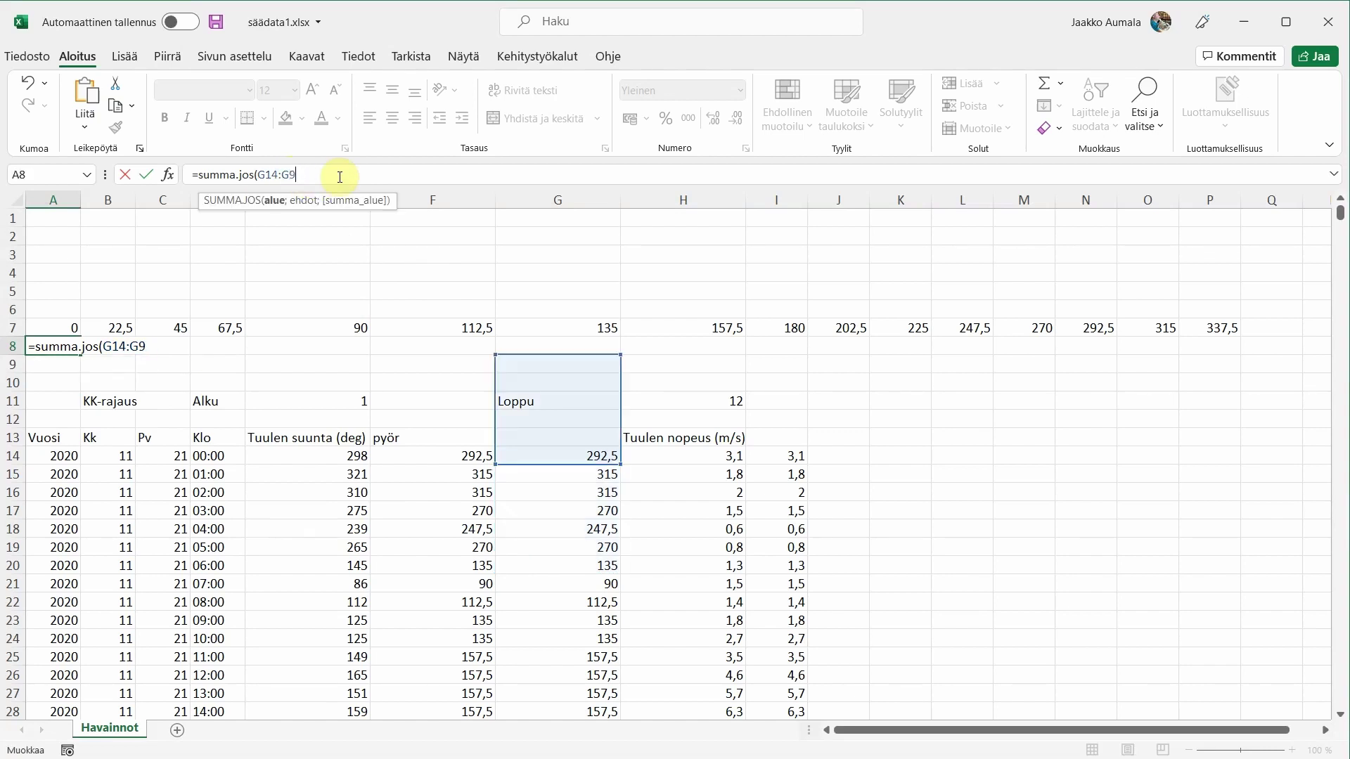
{"action": "type", "text": "000"}
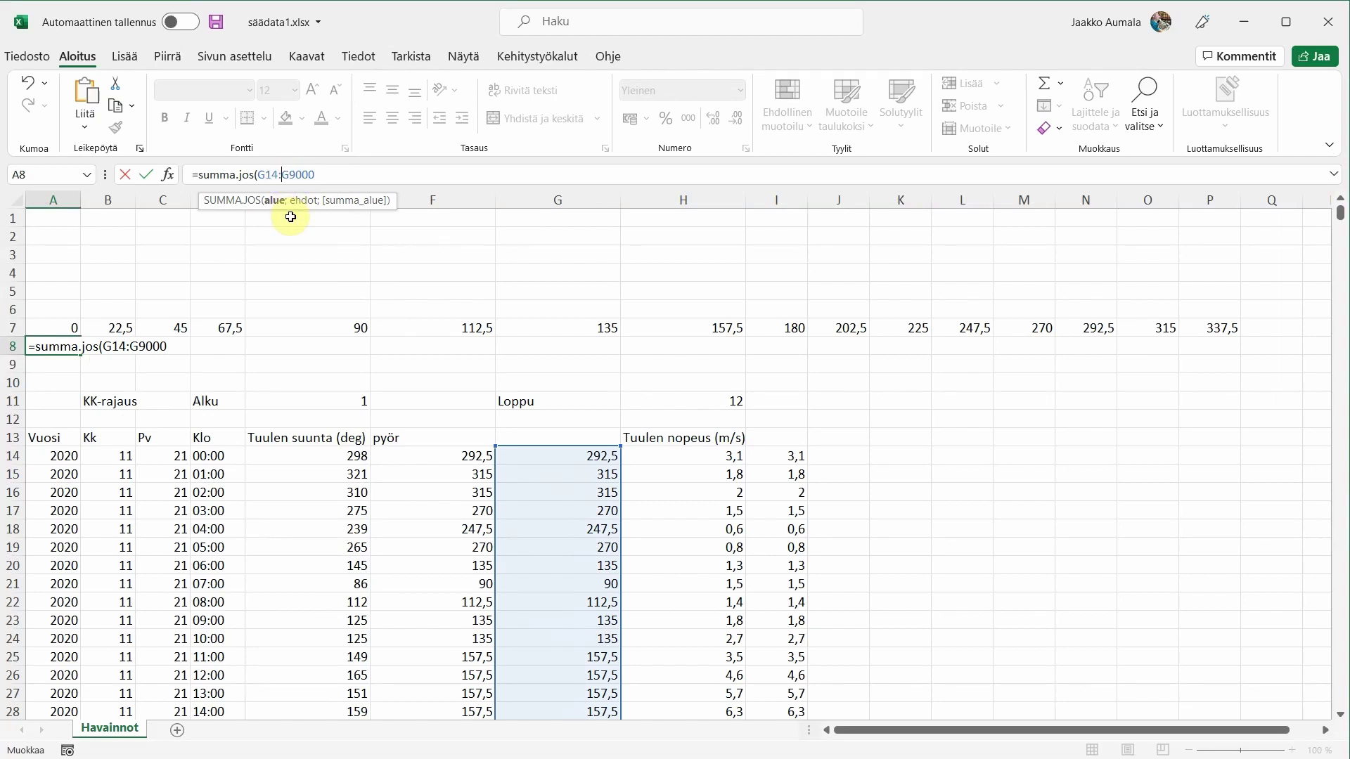
{"action": "type", "text": "€"}
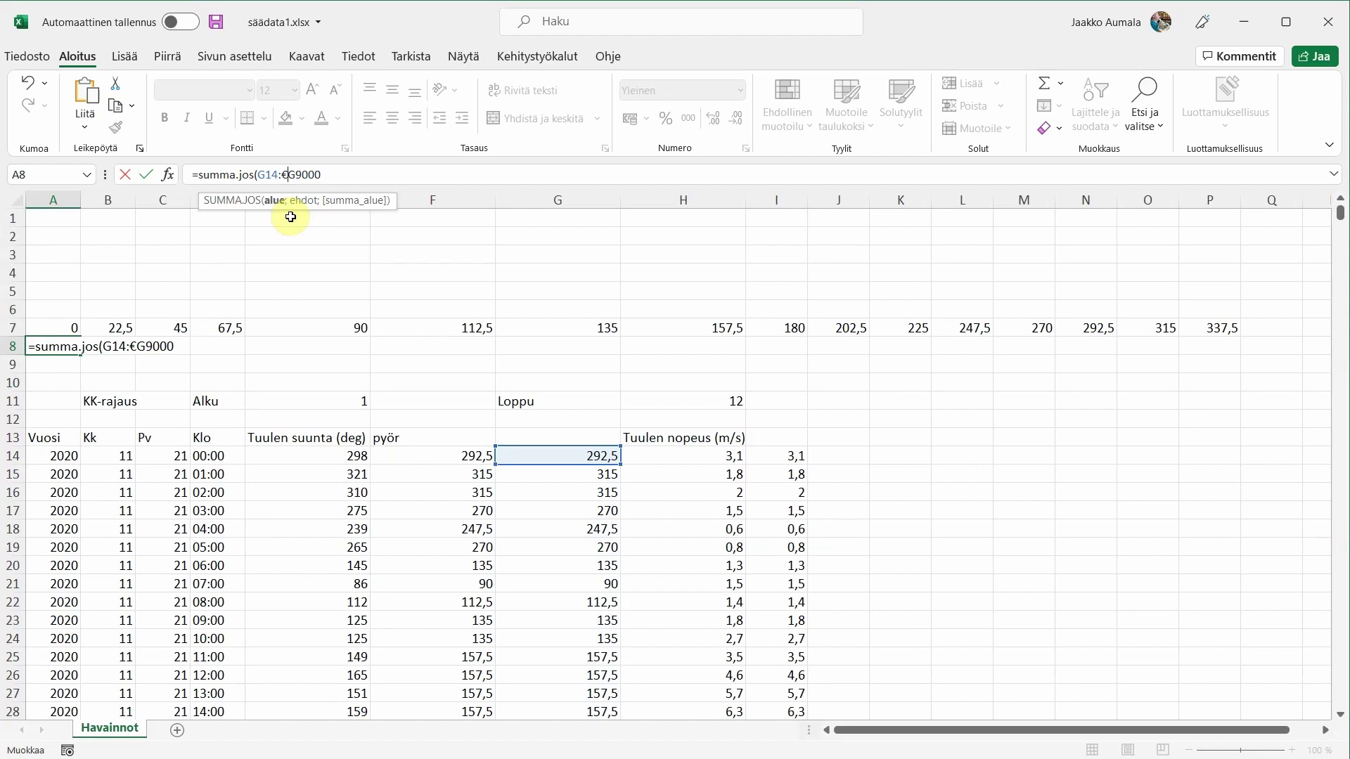
{"action": "key", "text": "BackSpace"}
{"action": "type", "text": "€"}
{"action": "key", "text": "BackSpace"}
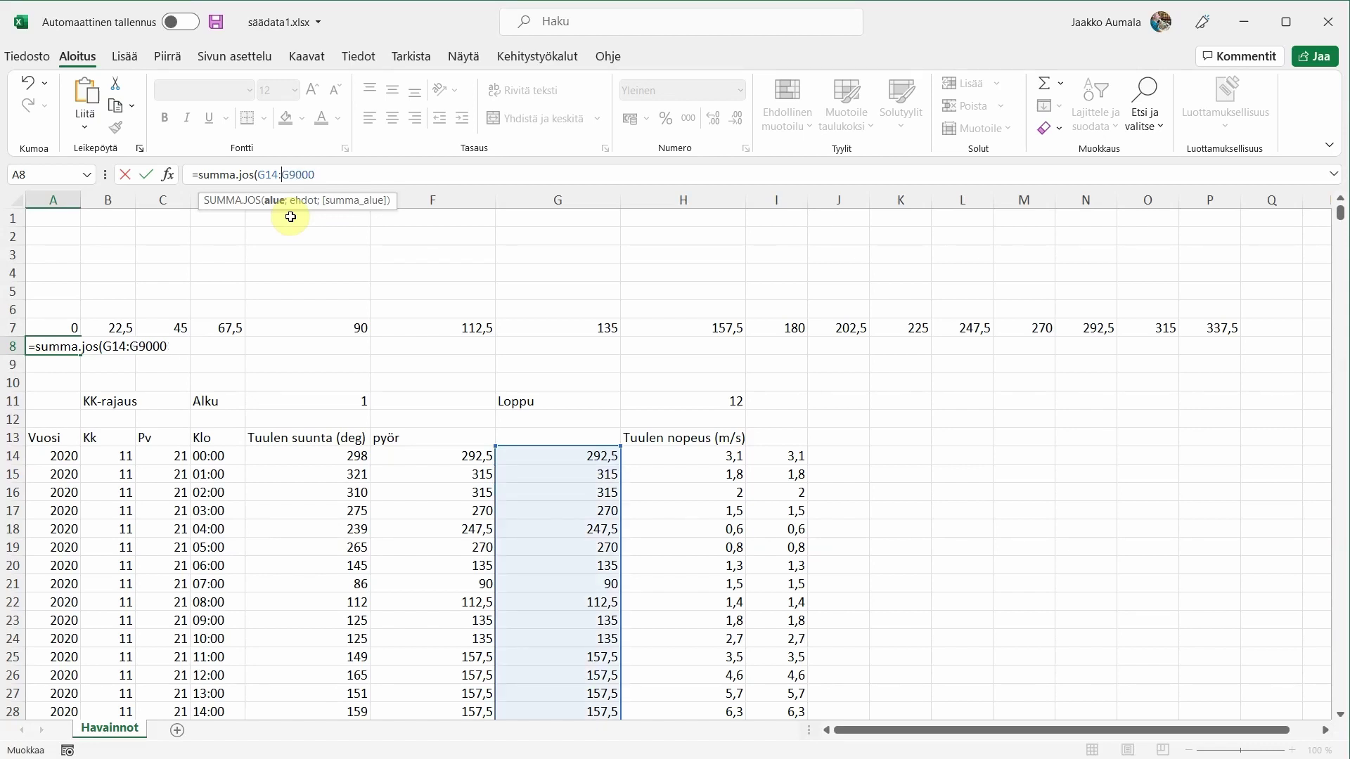
{"action": "type", "text": "$G14:"}
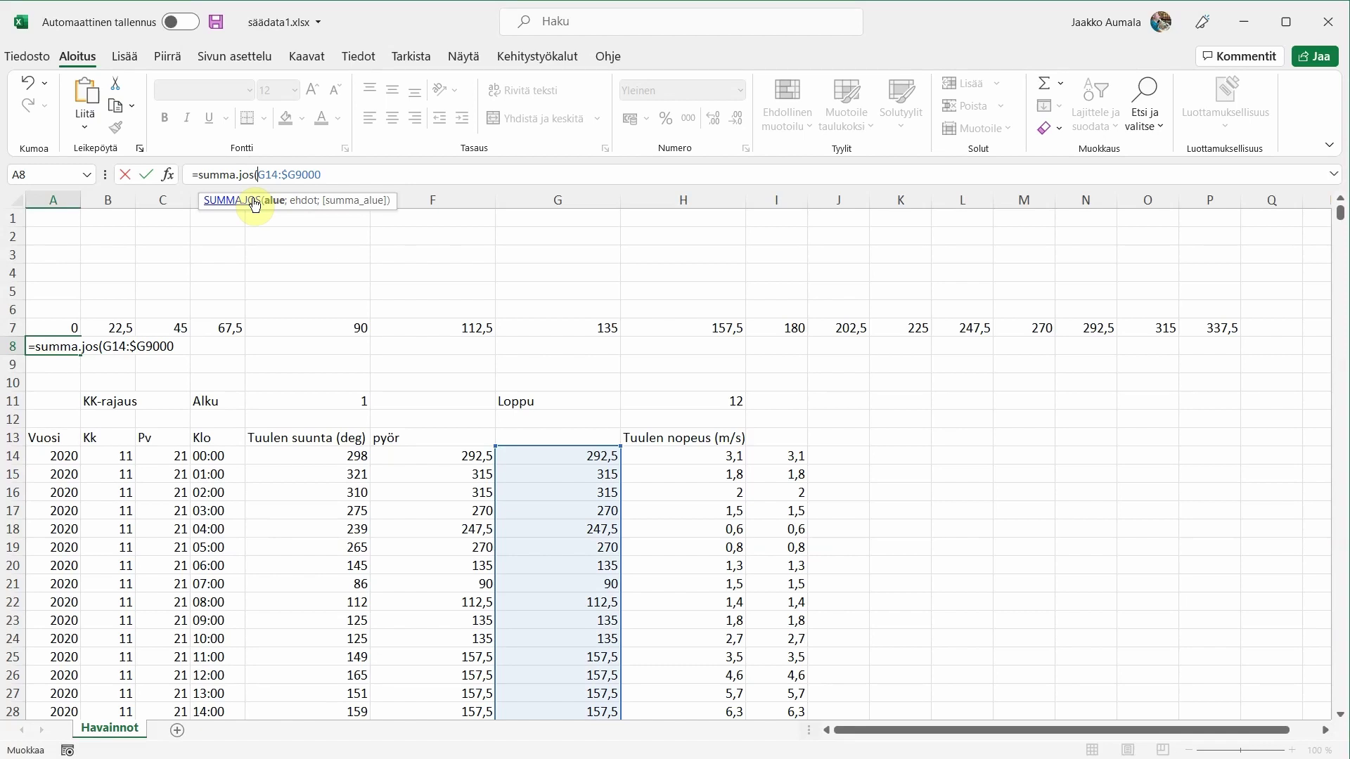
{"action": "type", "text": "$"}
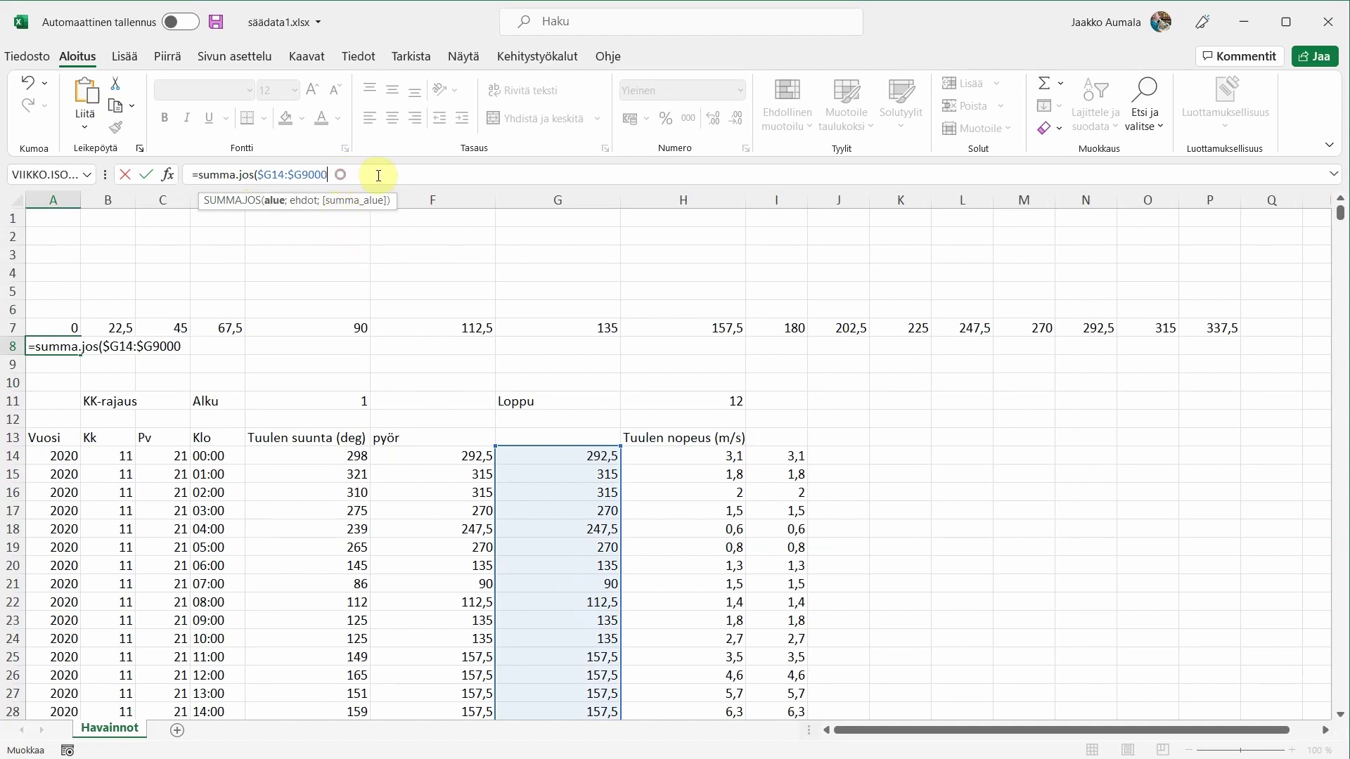
{"action": "type", "text": ";"}
Complete A8 as =SUMMA.JOS($G14:$G9000;A7;$I14:$I9000), totalling 1110,4 for the 0° sector.
{"action": "left_click", "coordinate": [61, 328]}
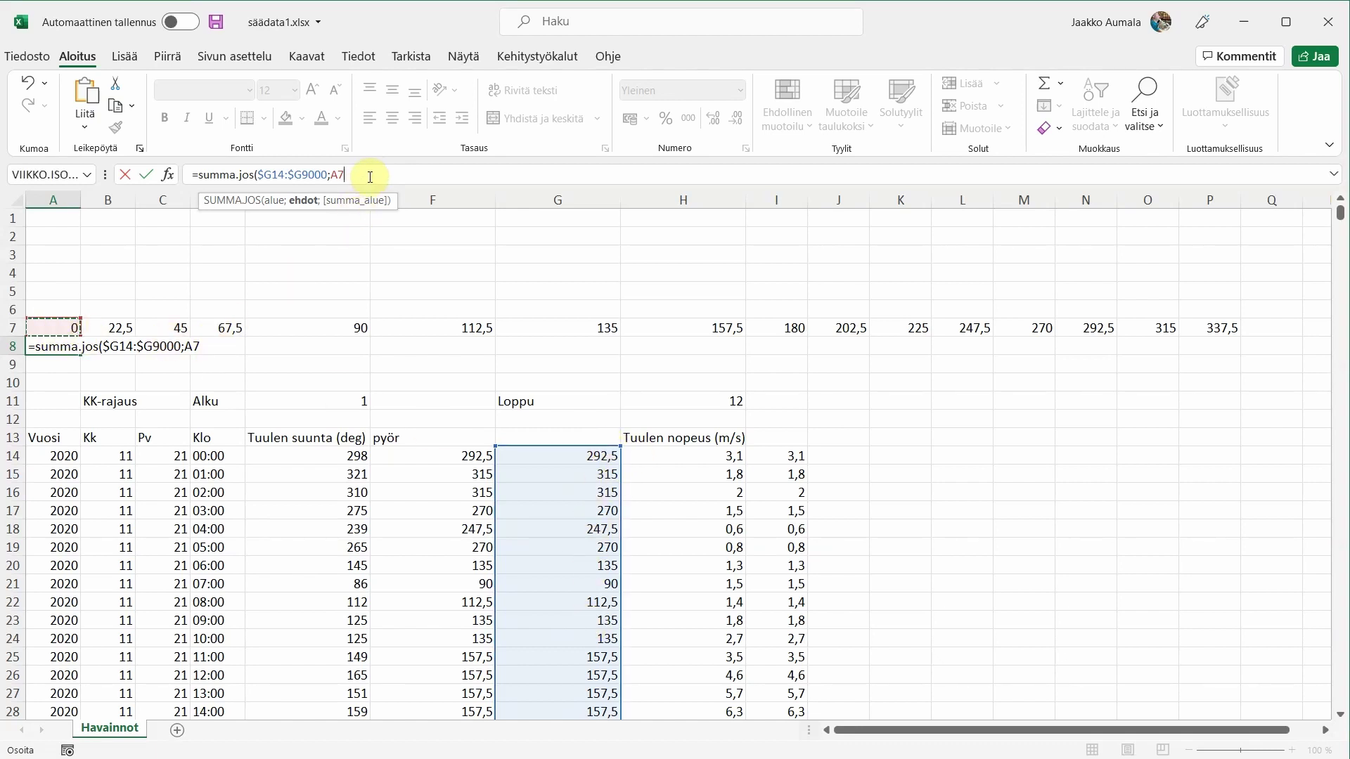
{"action": "type", "text": ";"}
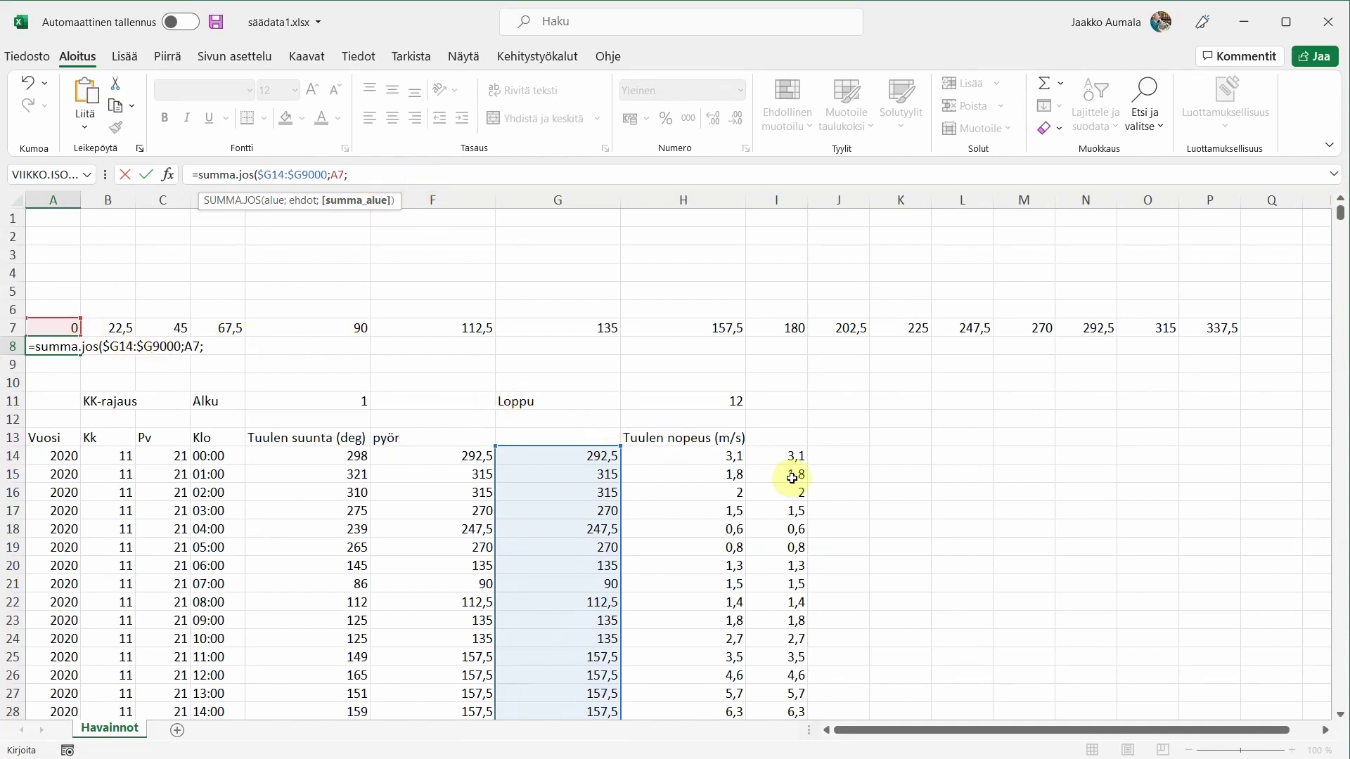
{"action": "left_click_drag", "start_coordinate": [789, 456], "coordinate": [790, 633]}
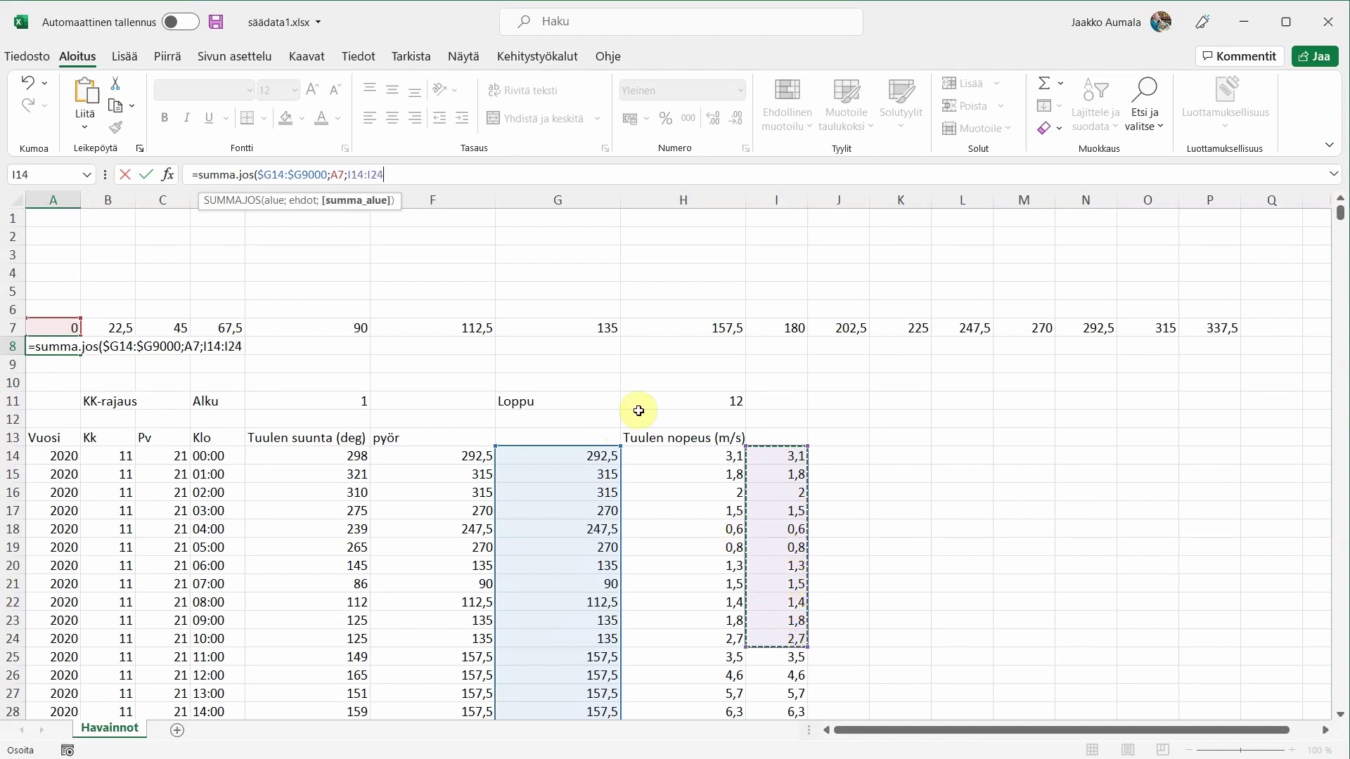
{"action": "left_click", "coordinate": [349, 174]}
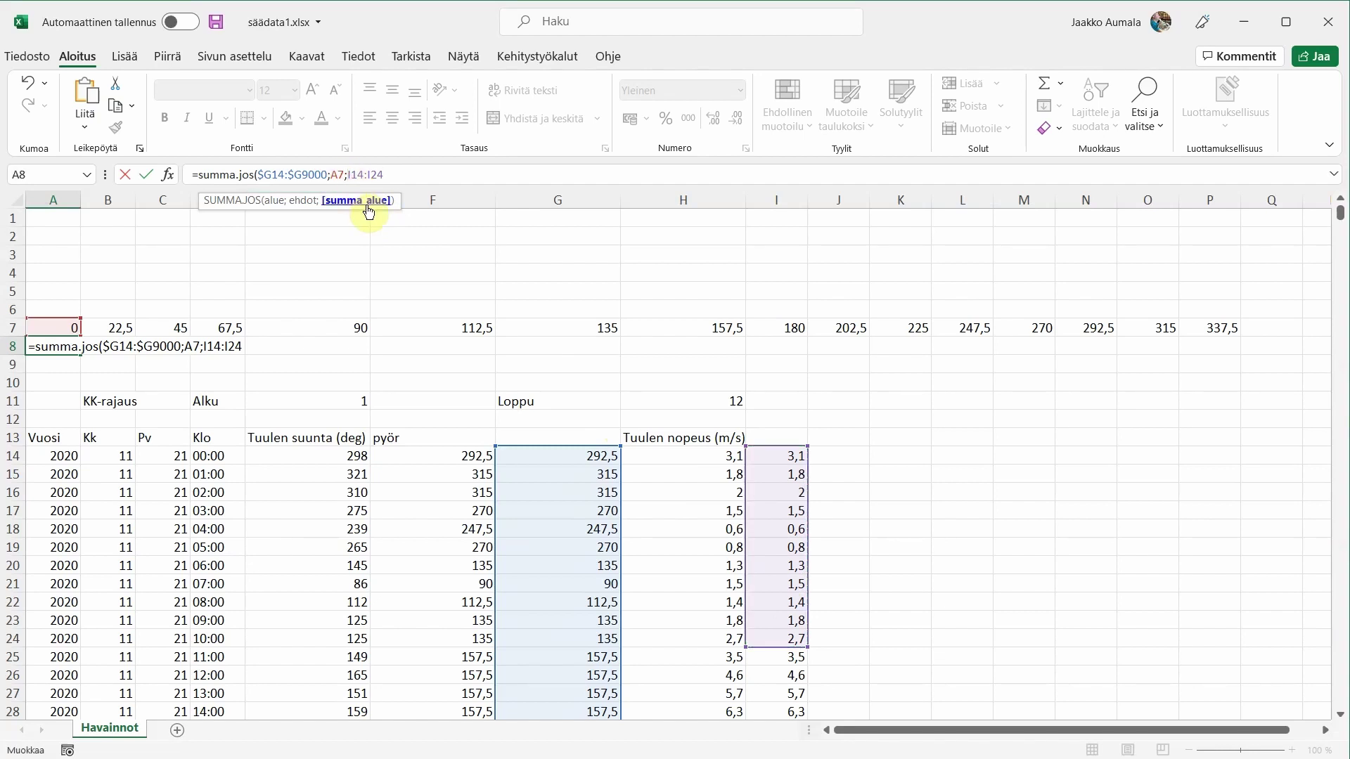
{"action": "type", "text": "$"}
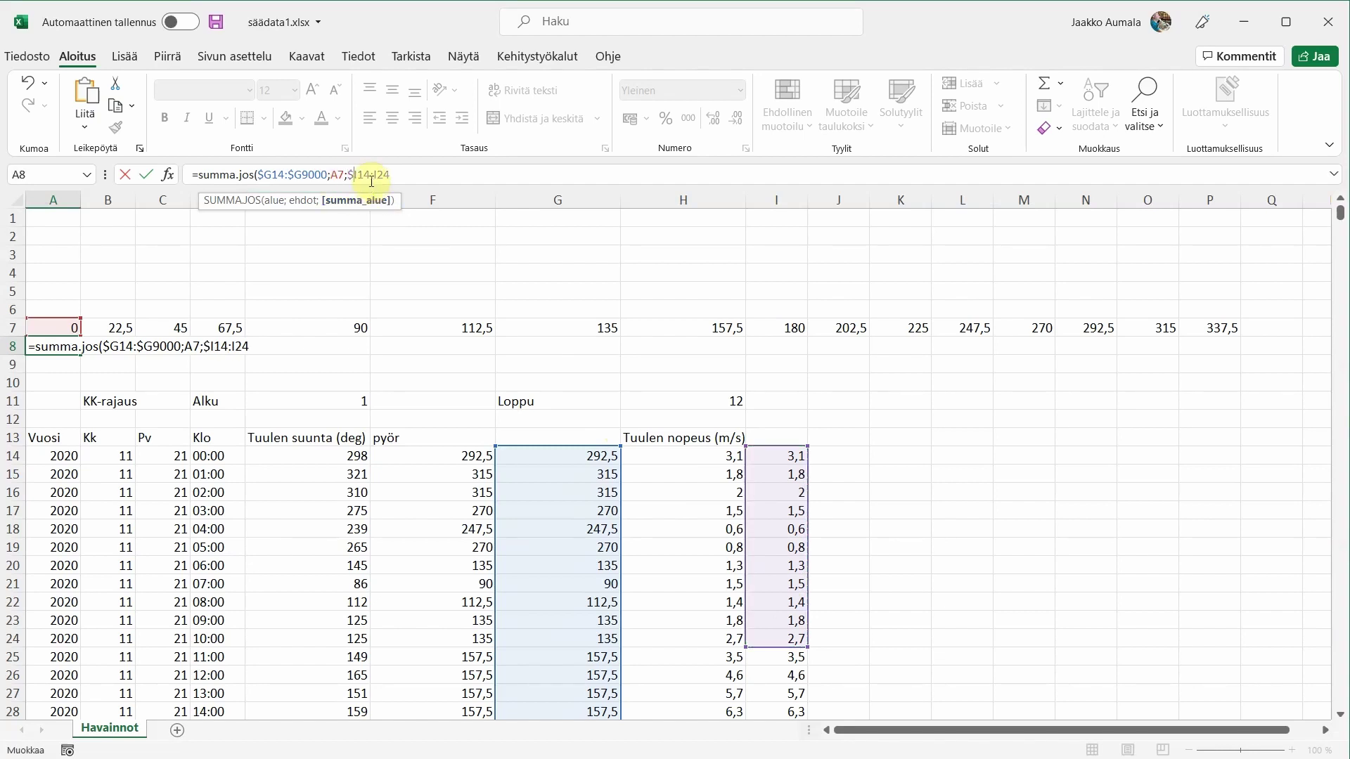
{"action": "left_click", "coordinate": [373, 174]}
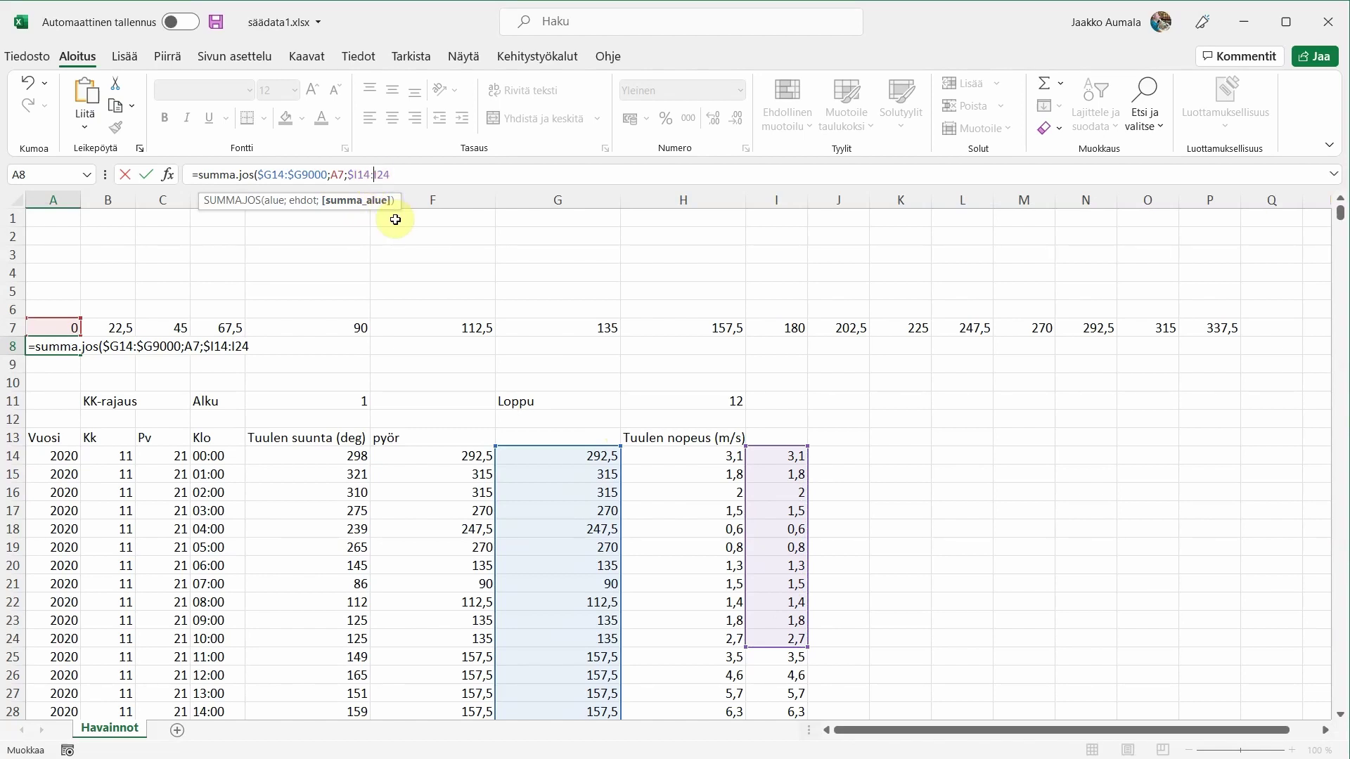
{"action": "type", "text": "$"}
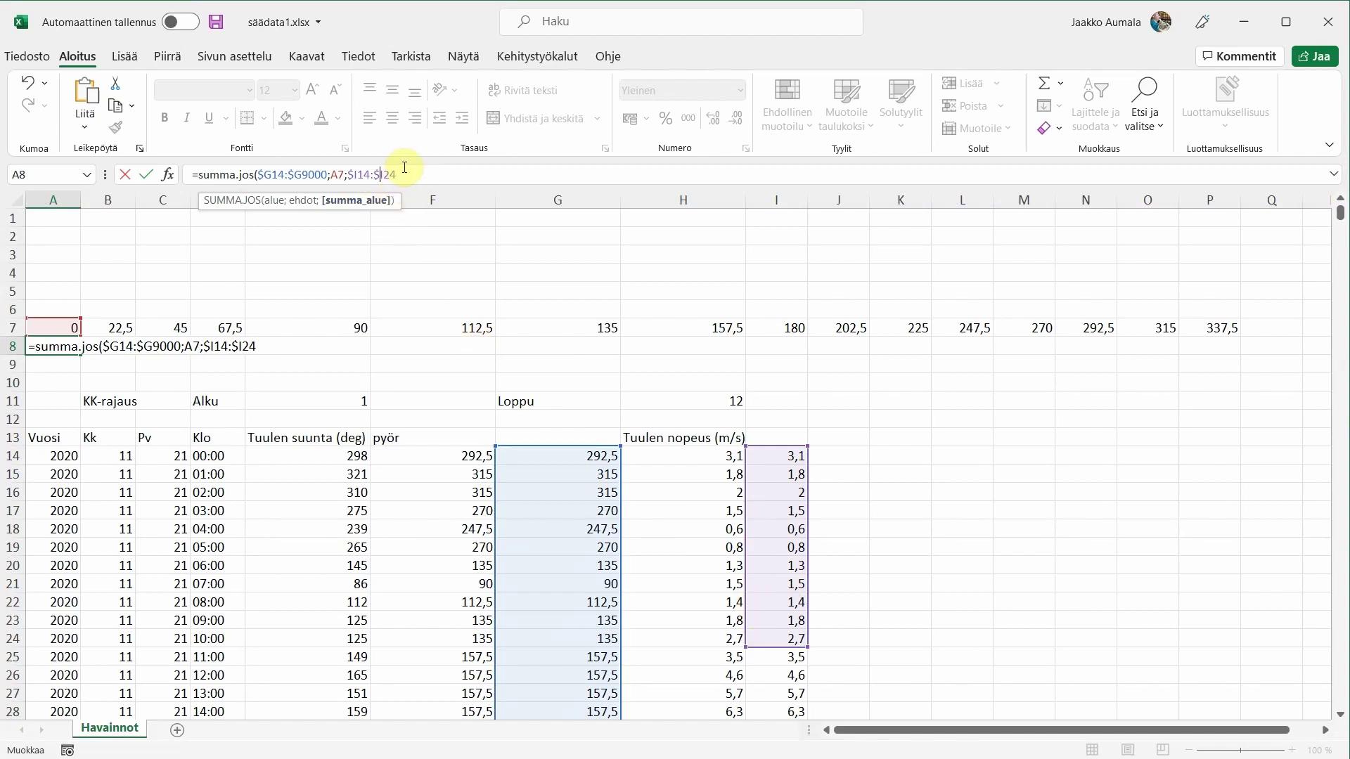
{"action": "key", "text": "BackSpace"}
{"action": "key", "text": "BackSpace"}
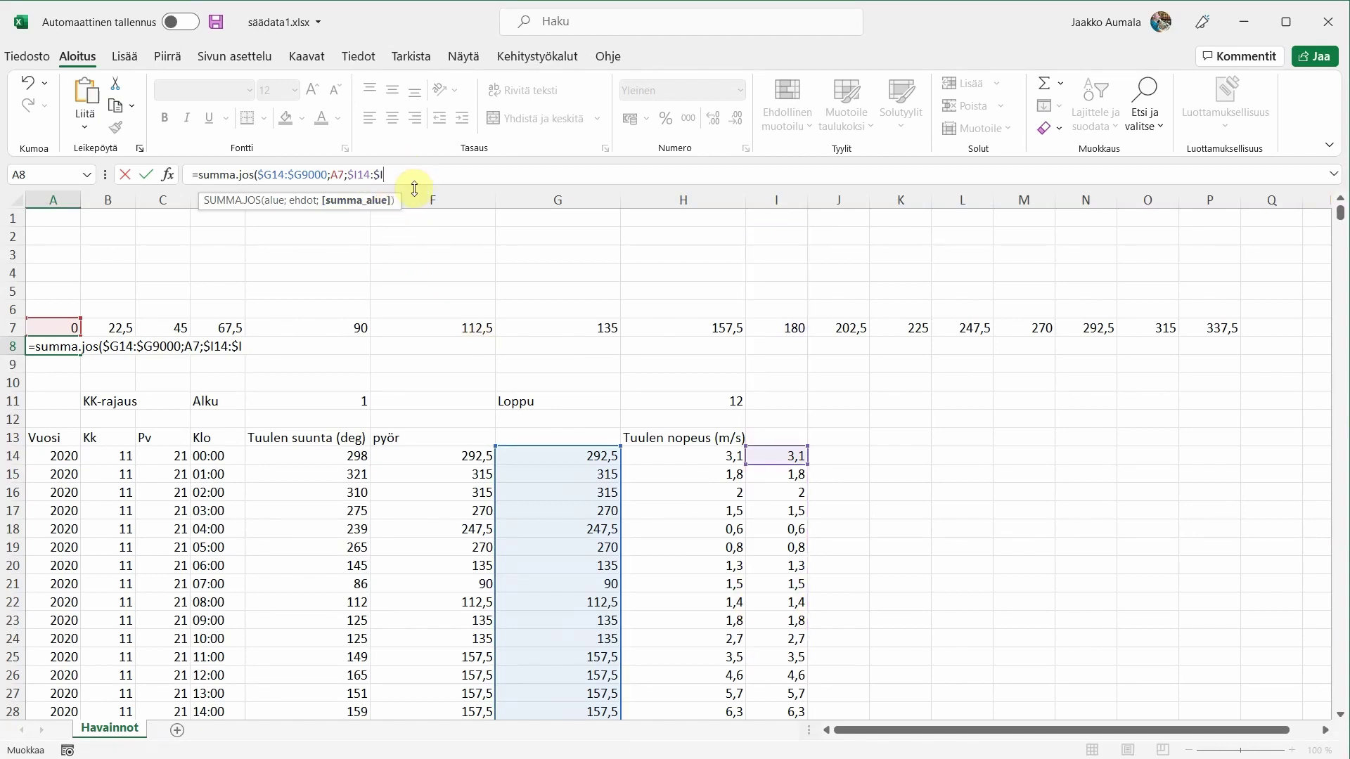
{"action": "type", "text": "9000"}
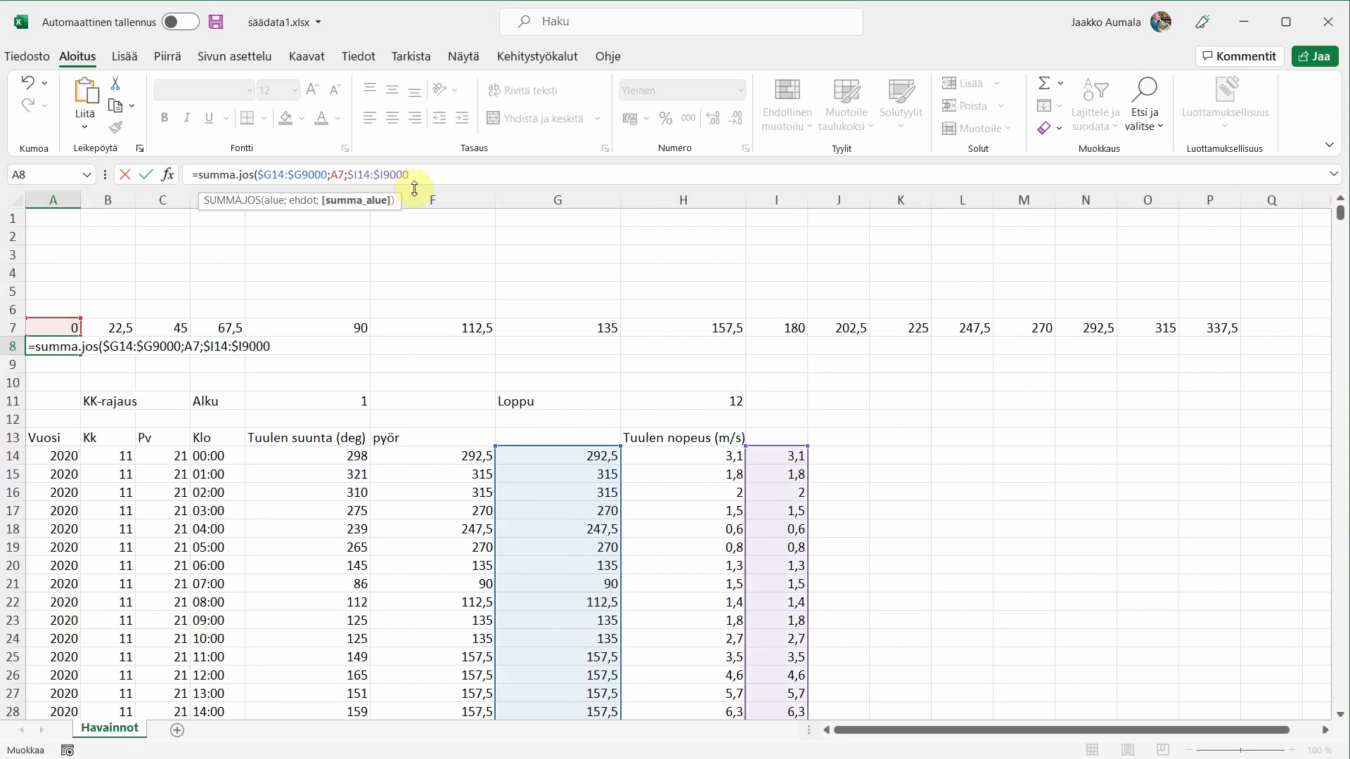
{"action": "type", "text": ")"}
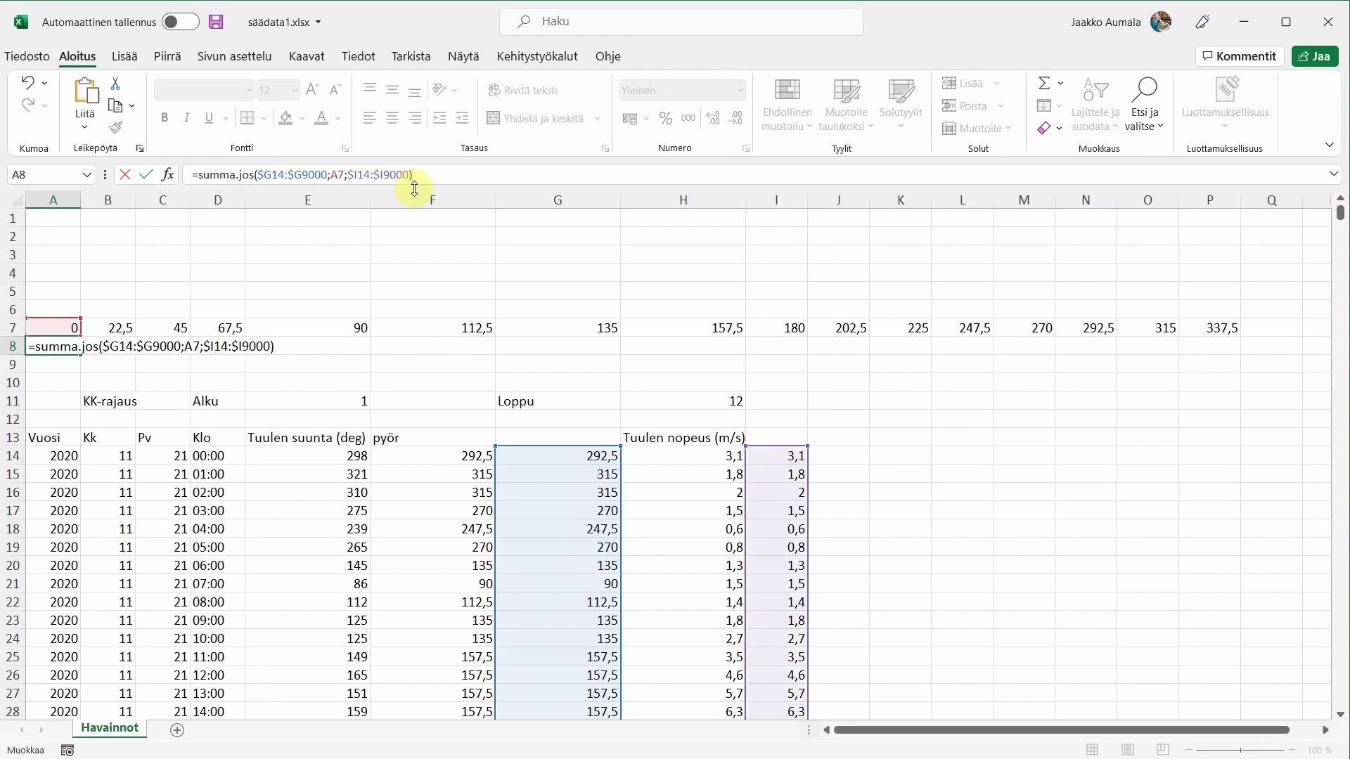
{"action": "key", "text": "Return"}
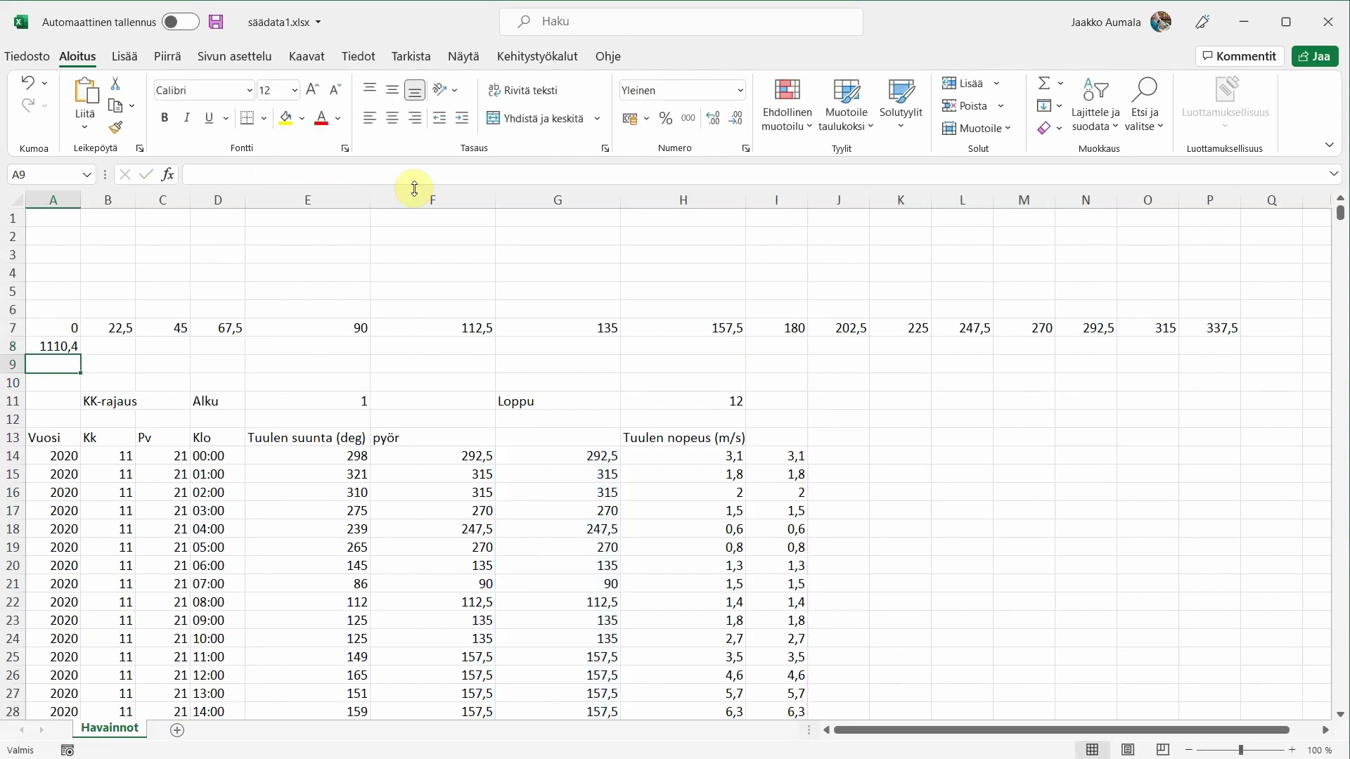
Fill the A8 SUMMA.JOS sector-sum formula right through P8 to cover all sixteen direction angles.
{"action": "left_click", "coordinate": [52, 346]}
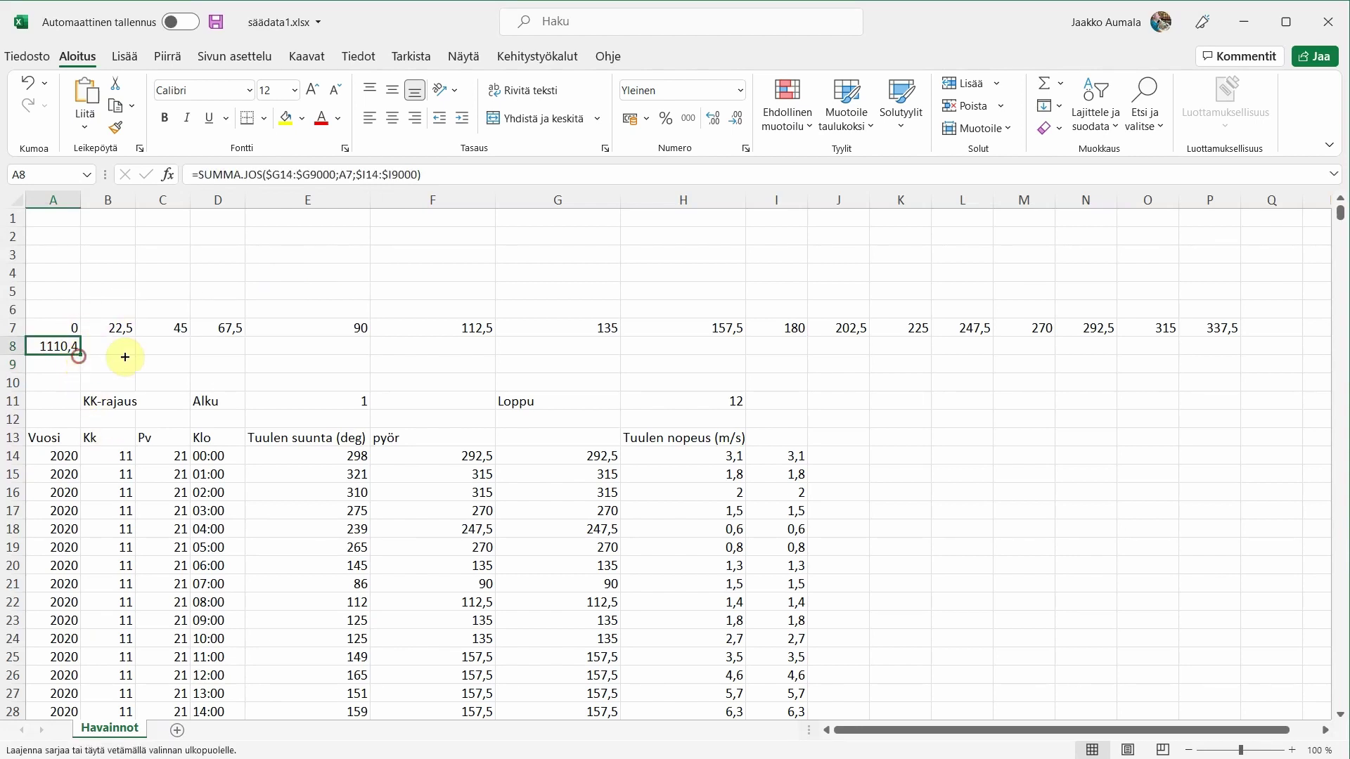
{"action": "left_click_drag", "start_coordinate": [80, 357], "coordinate": [1213, 351]}
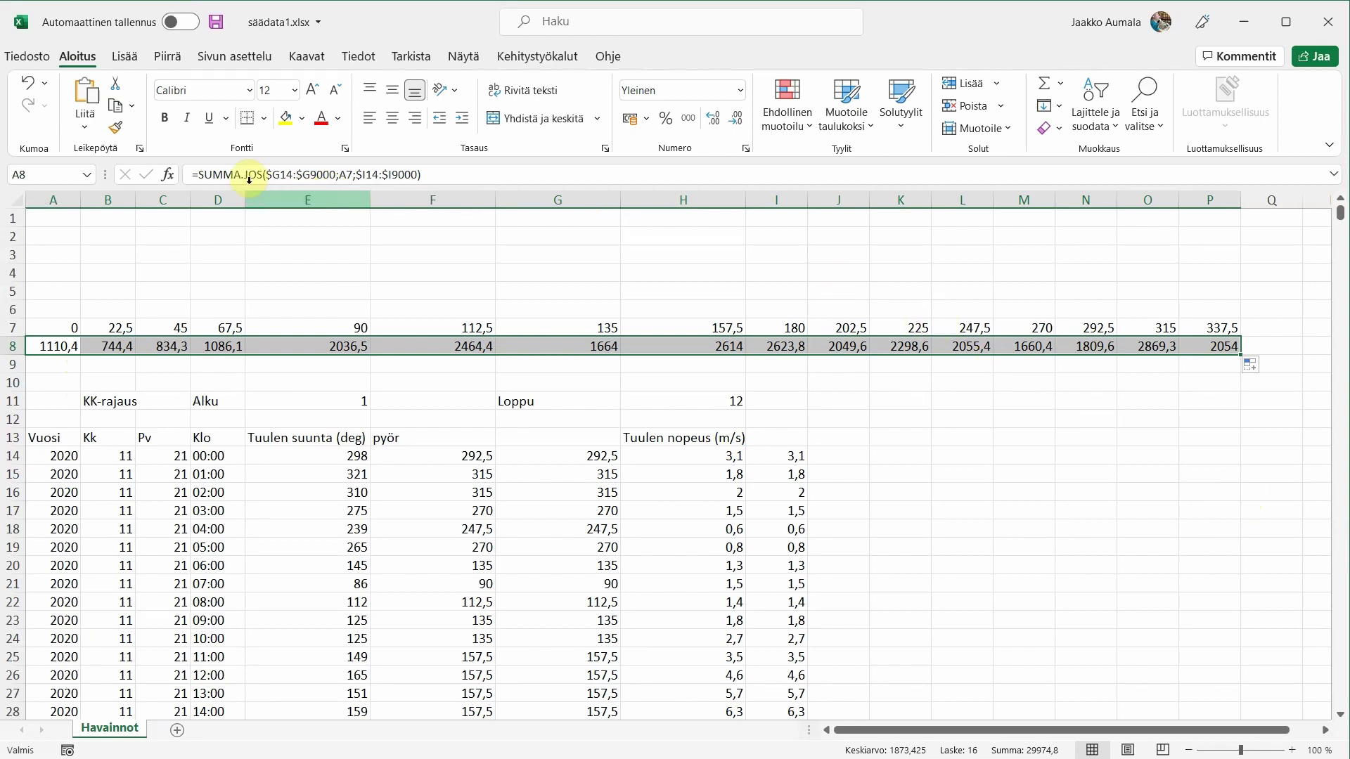
Insert a Line with Markers chart of the A8:P8 sector totals.
{"action": "left_click", "coordinate": [134, 62]}
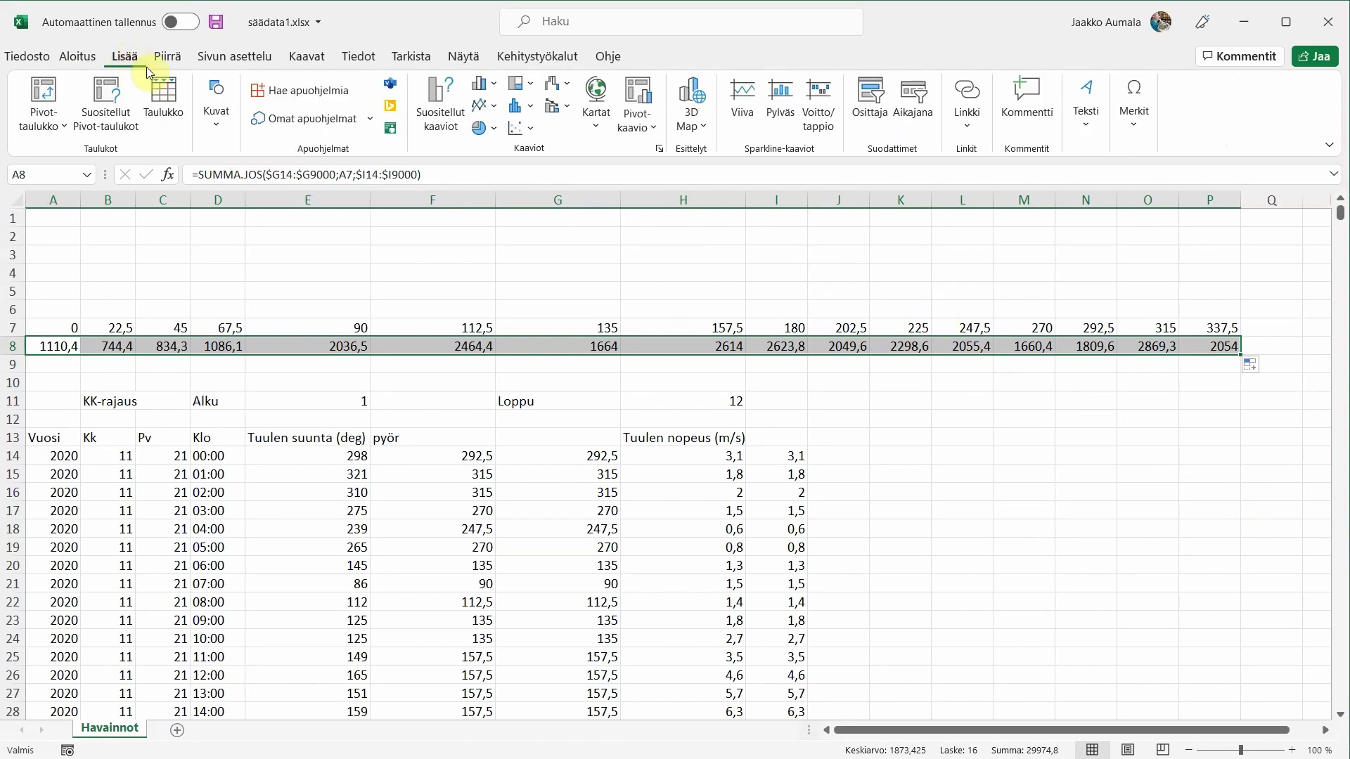
{"action": "left_click", "coordinate": [482, 111]}
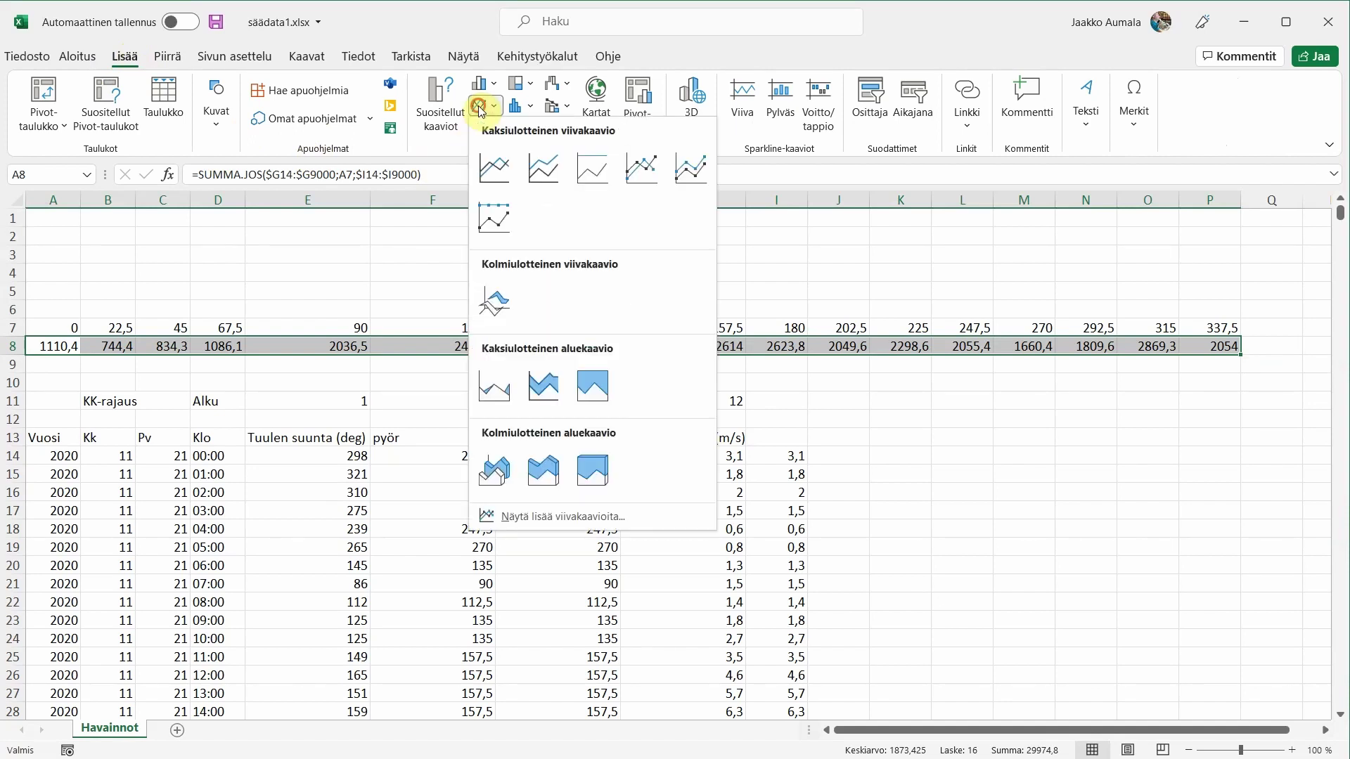
{"action": "left_click", "coordinate": [644, 168]}
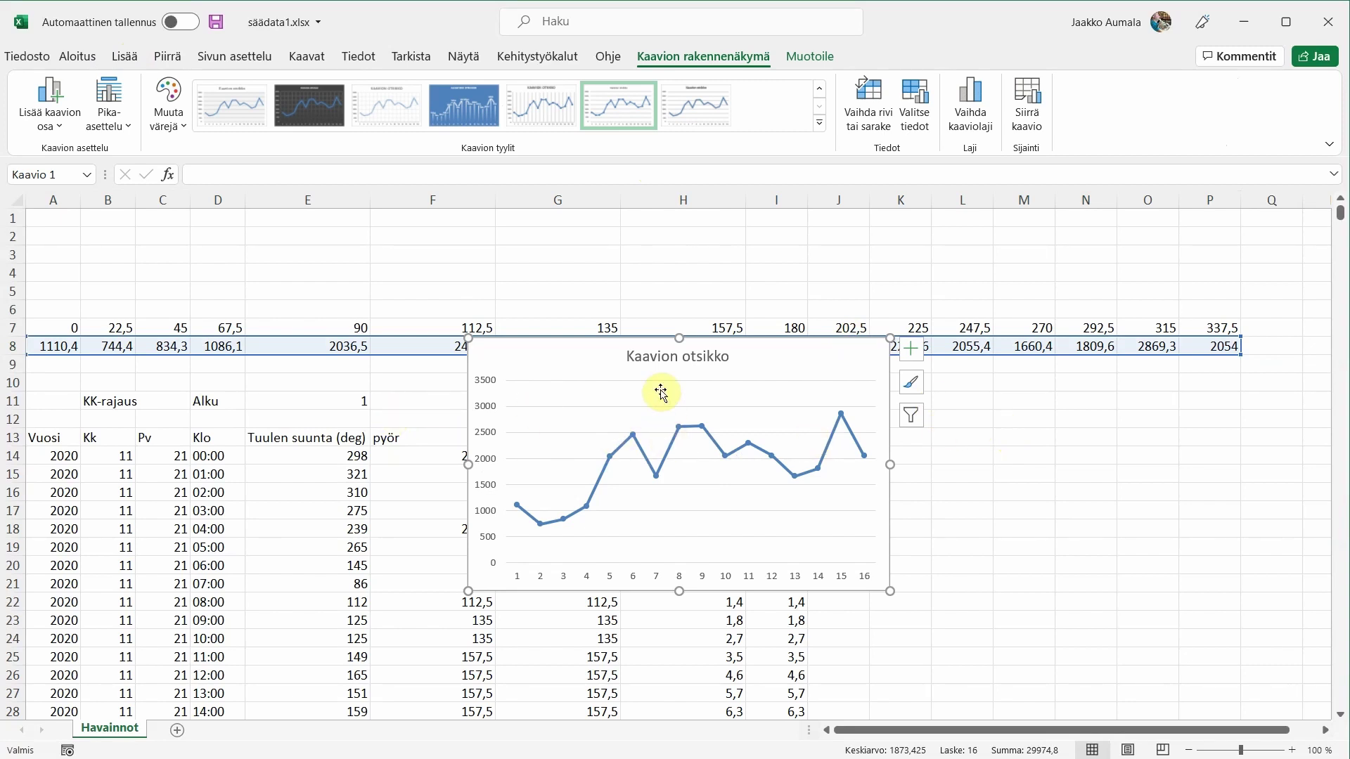
Move the chart to the top-left and make rows 2–4 taller above the data.
{"action": "left_click_drag", "start_coordinate": [588, 349], "coordinate": [425, 254]}
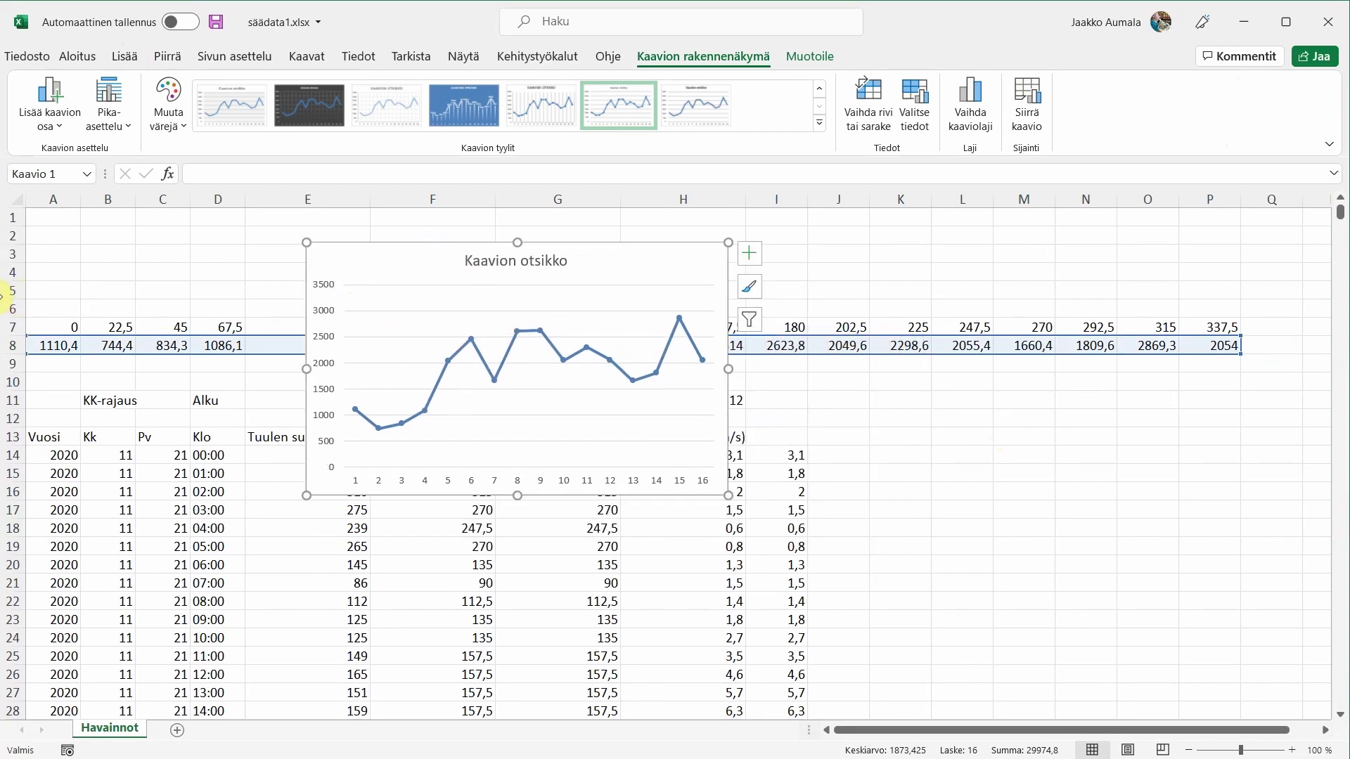
{"action": "left_click_drag", "start_coordinate": [13, 301], "coordinate": [13, 334]}
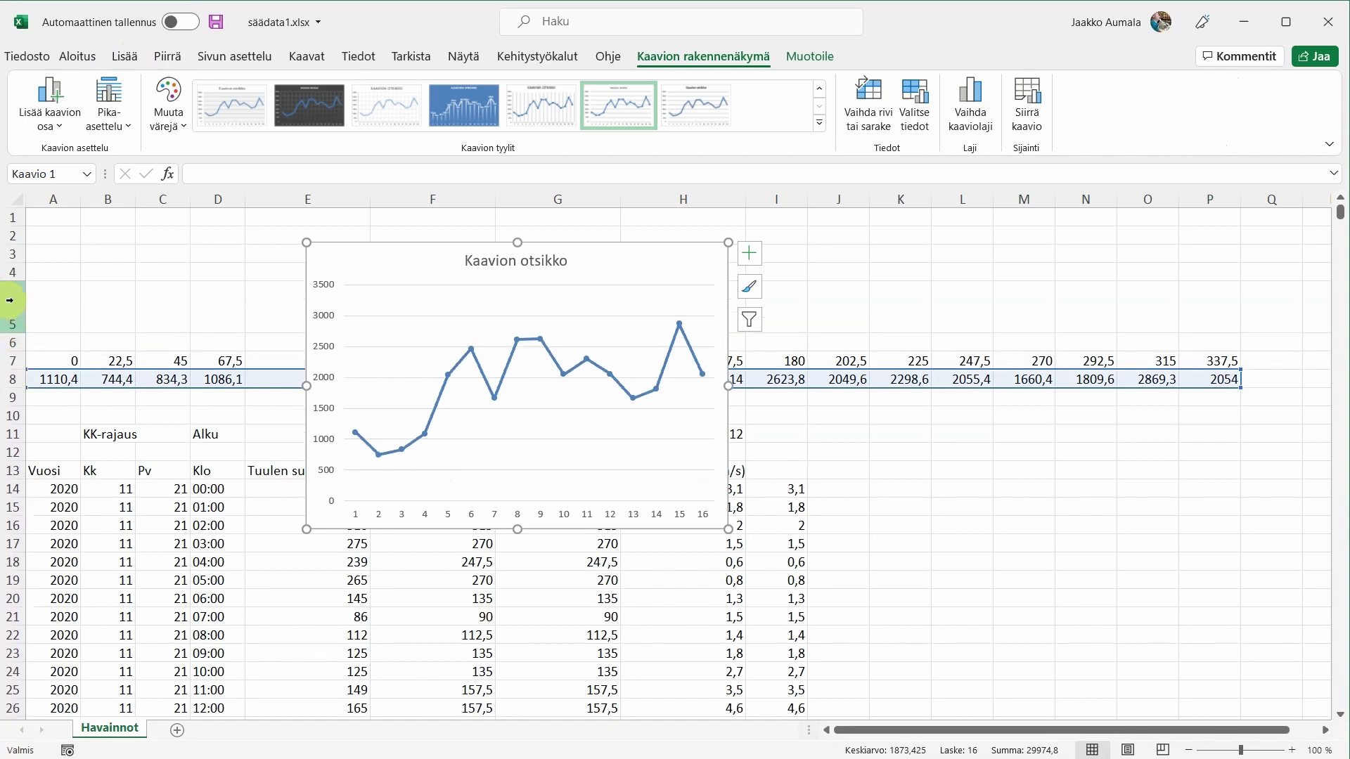
{"action": "left_click_drag", "start_coordinate": [13, 281], "coordinate": [14, 293]}
{"action": "left_click_drag", "start_coordinate": [15, 245], "coordinate": [25, 460]}
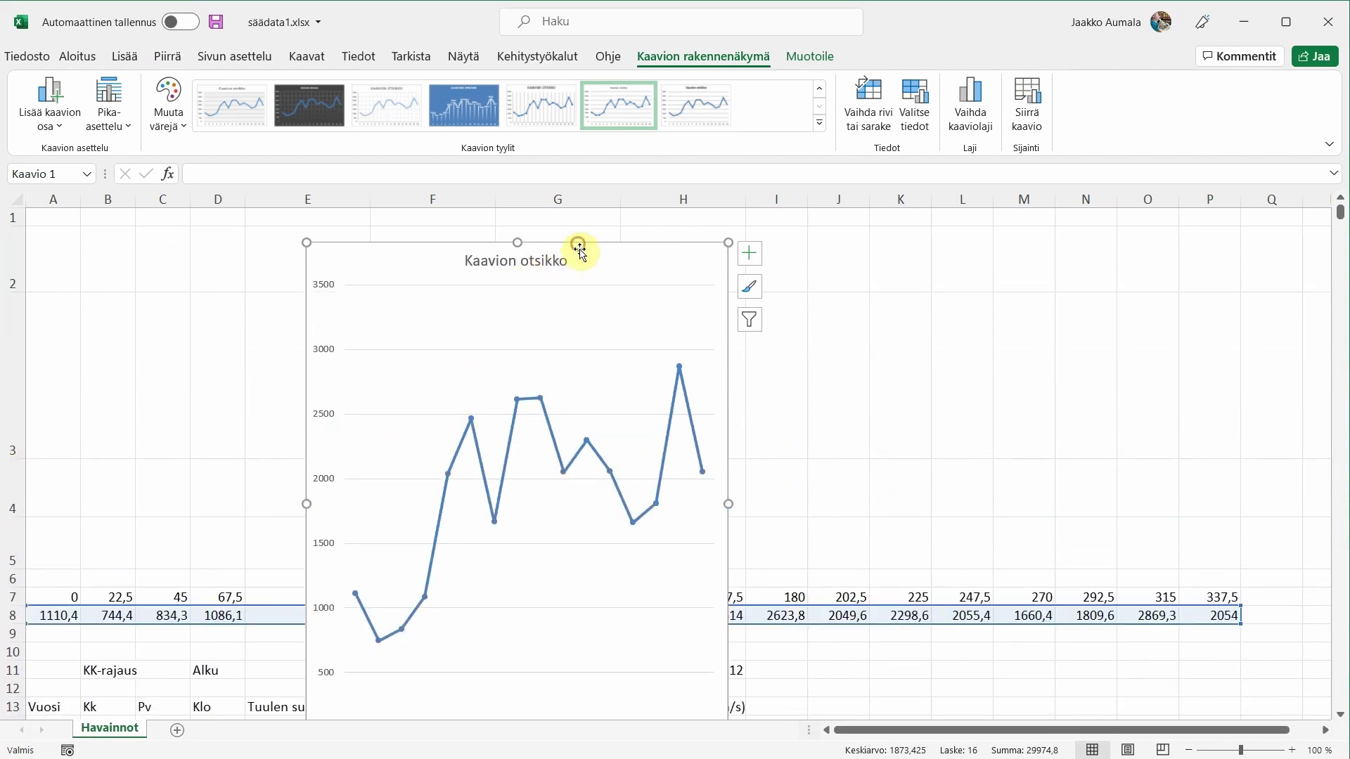
Delete the default Kaavion otsikko title and resize the chart to fit above the data rows.
{"action": "mouse_move", "coordinate": [517, 242]}
{"action": "left_mouse_down"}
{"action": "mouse_move", "coordinate": [514, 356]}
{"action": "mouse_move", "coordinate": [340, 199]}
{"action": "mouse_move", "coordinate": [289, 208]}
{"action": "left_mouse_up"}
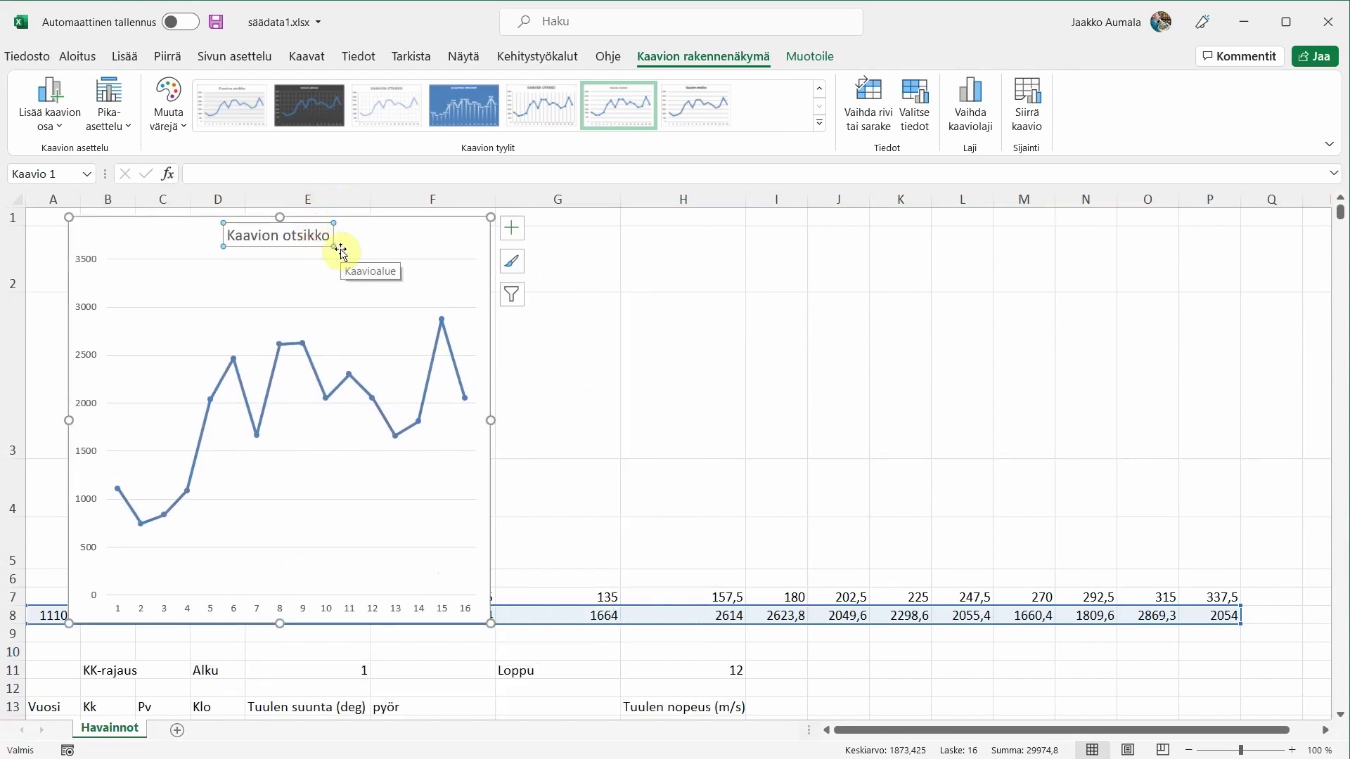
{"action": "key", "text": "Delete"}
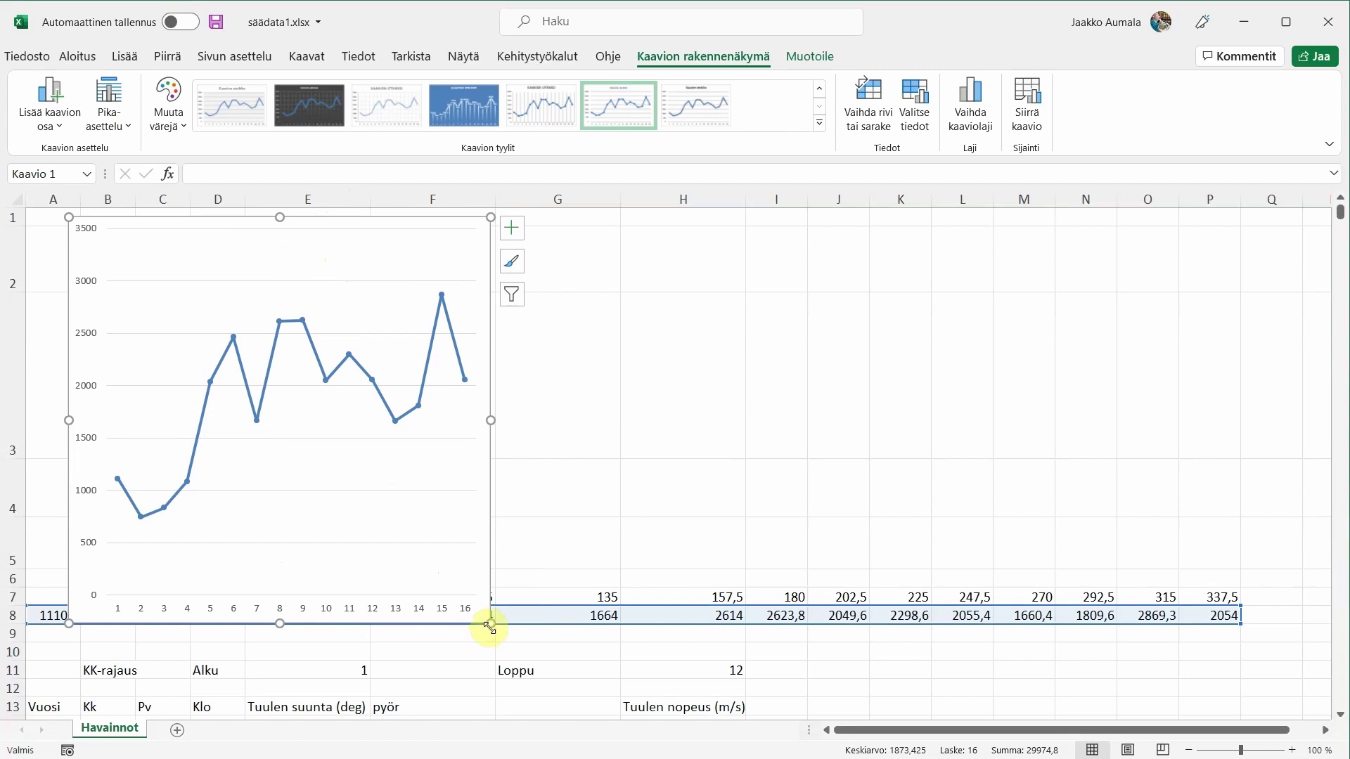
{"action": "left_click_drag", "start_coordinate": [490, 623], "coordinate": [510, 577]}
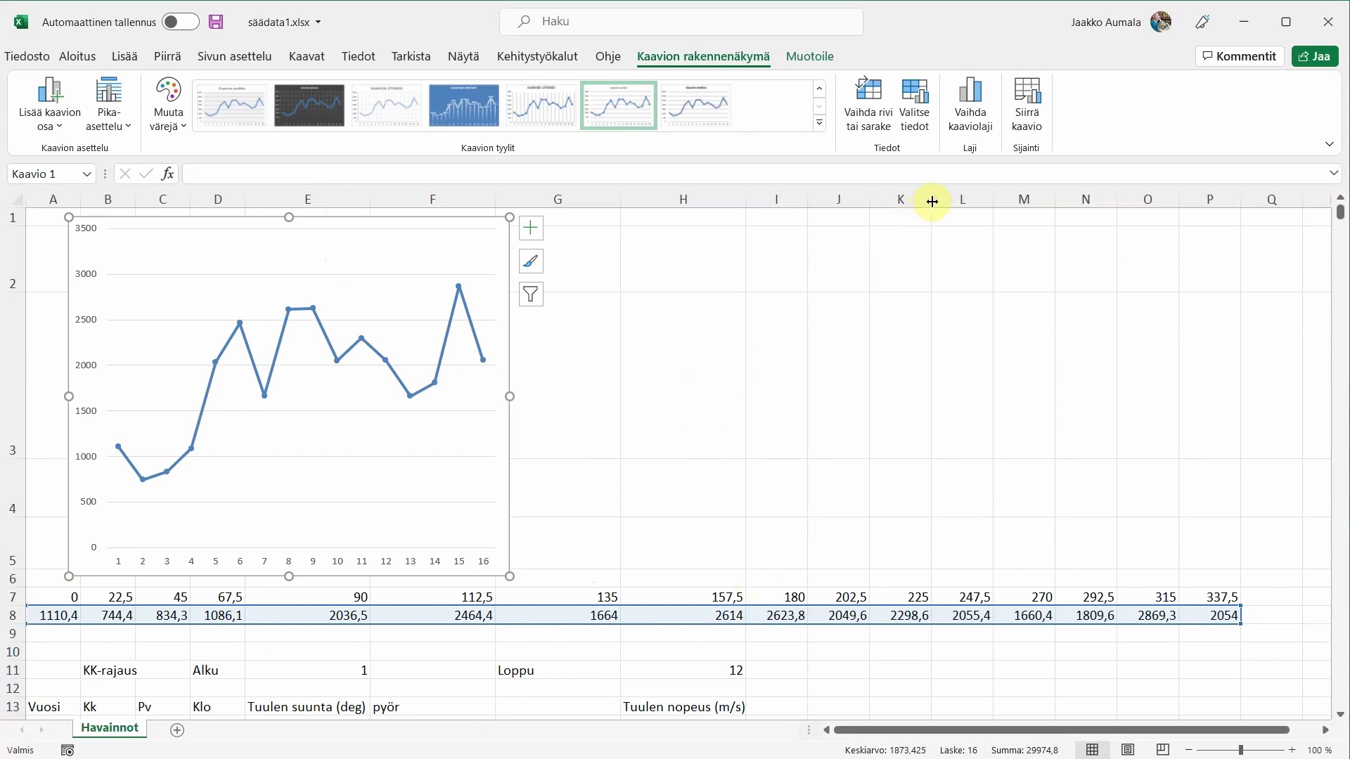
Use A7:P7 (angles 0 to 337,5) as the chart's horizontal axis labels via Valitse tiedot.
{"action": "left_click", "coordinate": [914, 106]}
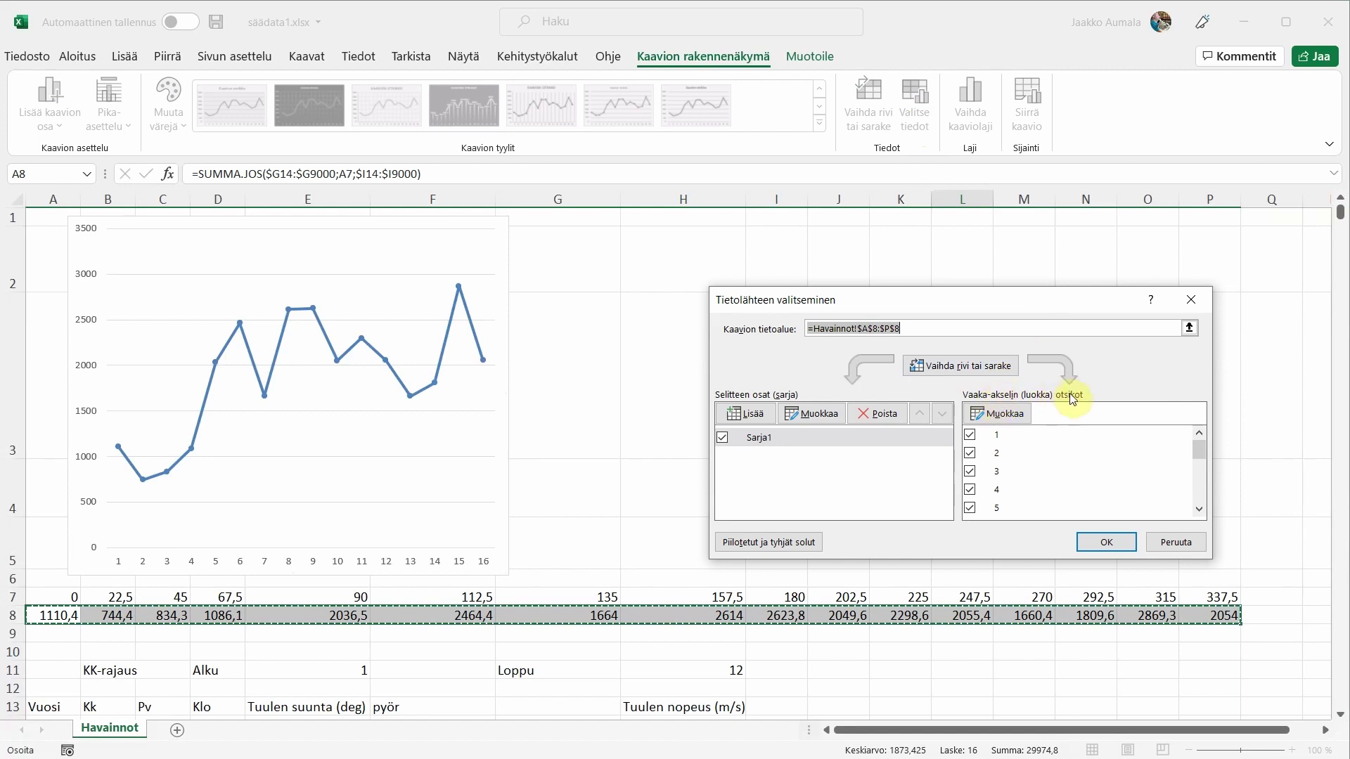
{"action": "left_click", "coordinate": [1011, 421]}
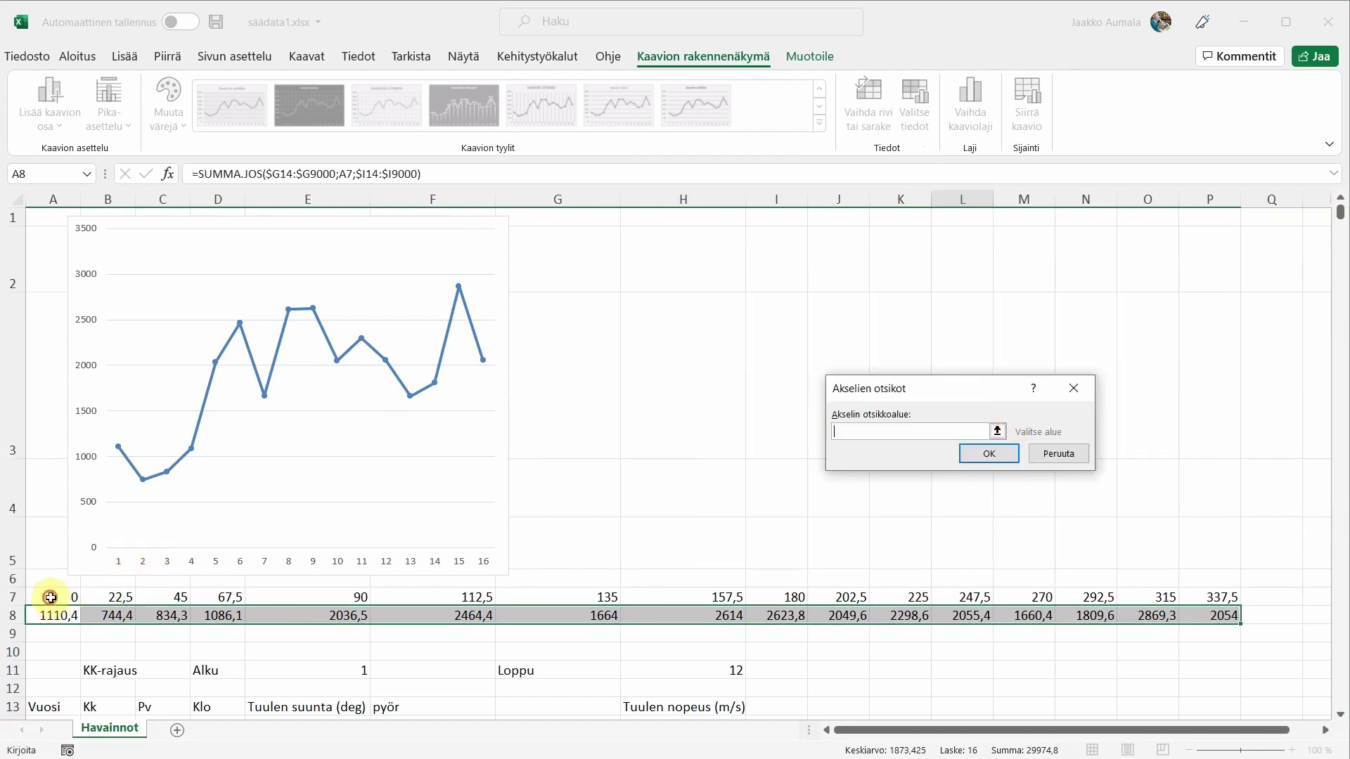
{"action": "left_click_drag", "start_coordinate": [55, 605], "coordinate": [1217, 593]}
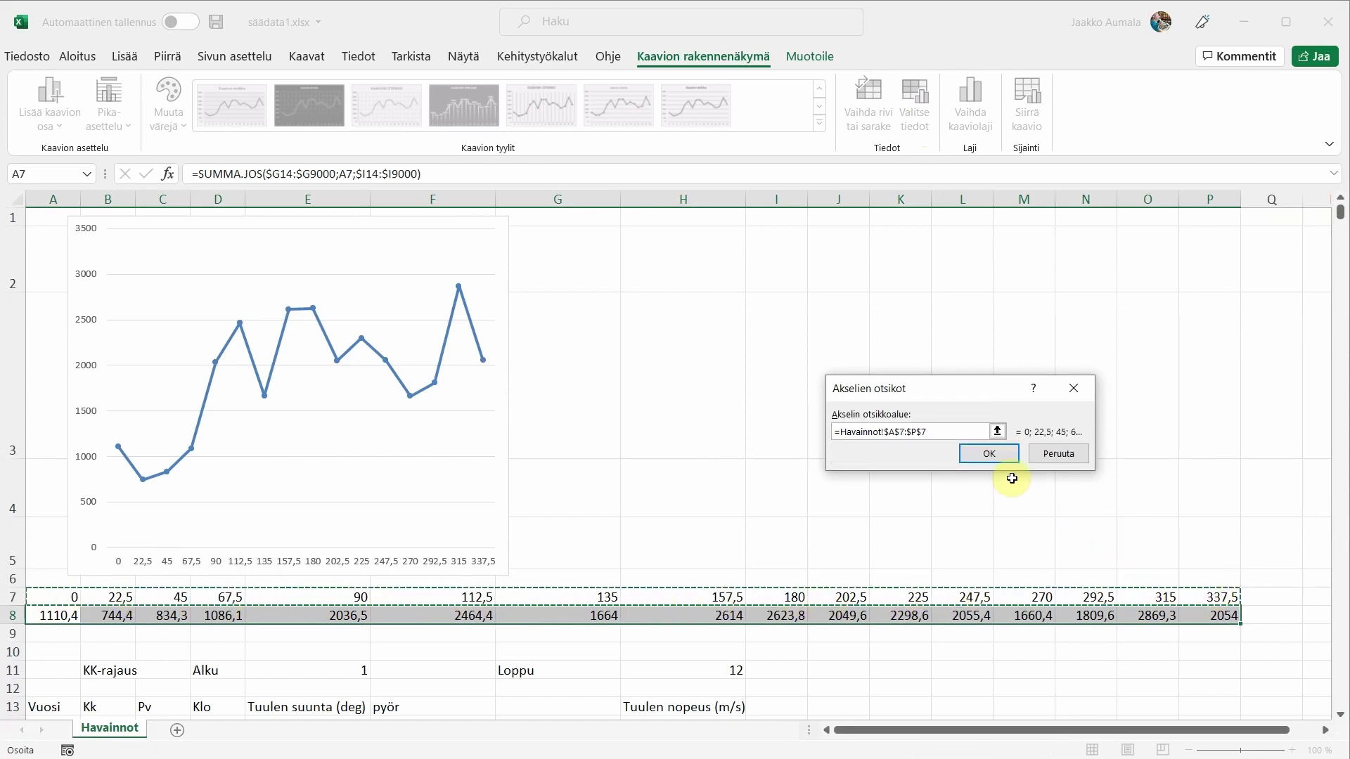
{"action": "left_click", "coordinate": [995, 456]}
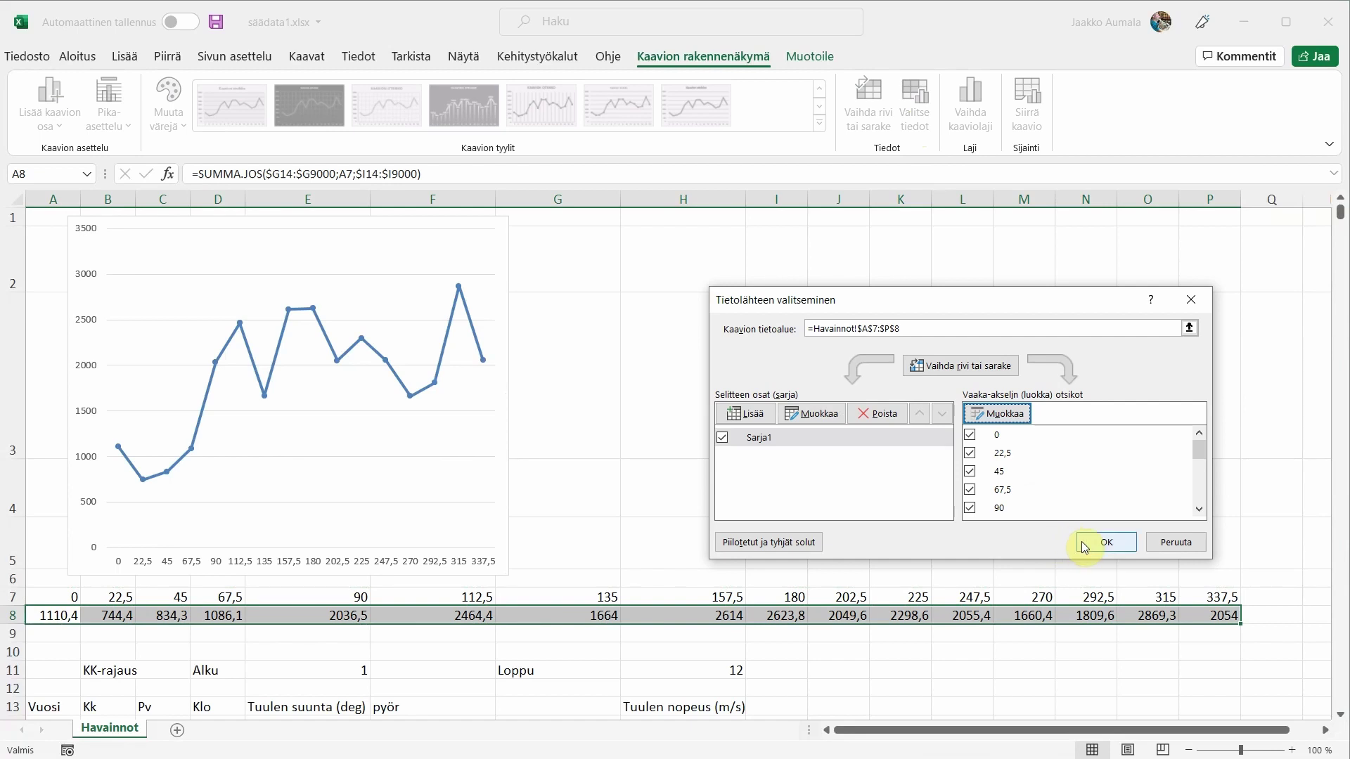
{"action": "left_click", "coordinate": [1086, 544]}
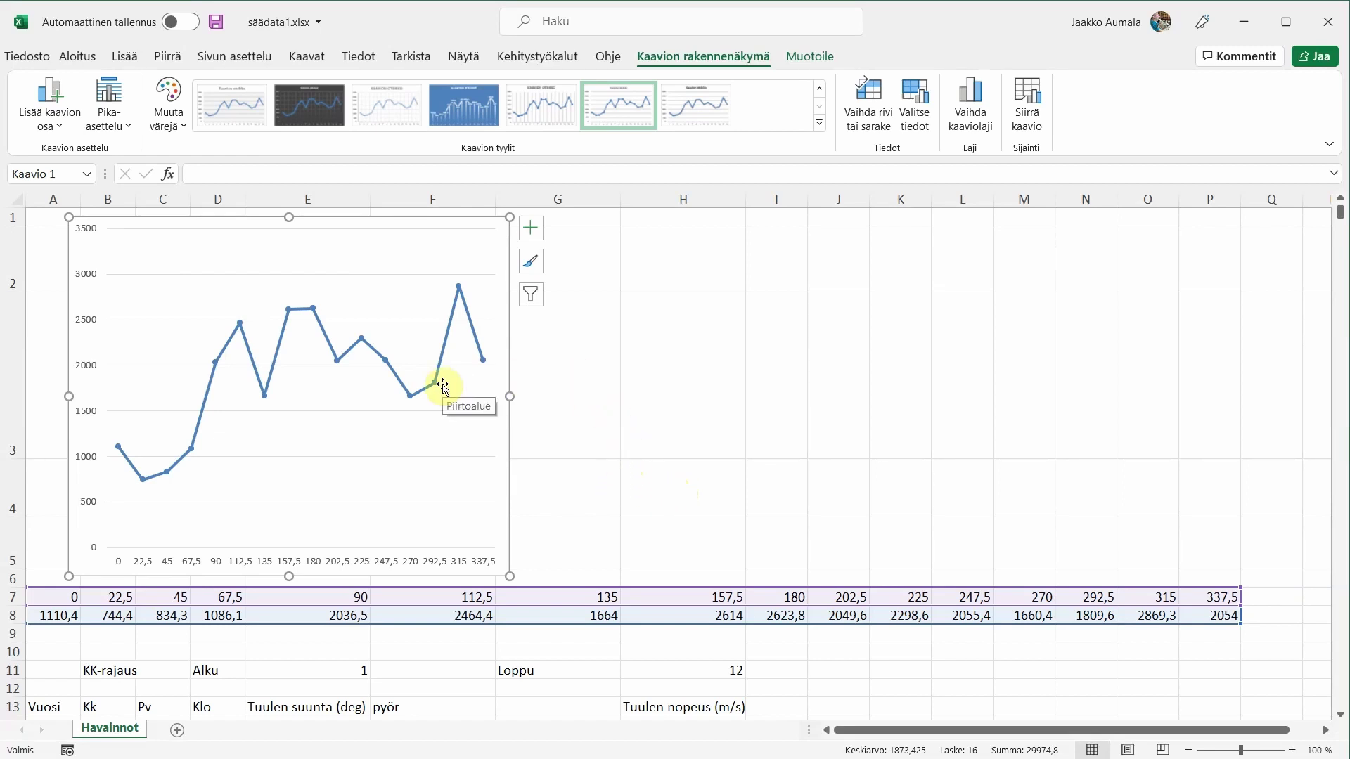
Change the chart type to Säteittäinen (radar) and delete its radial value axis.
{"action": "left_click", "coordinate": [974, 132]}
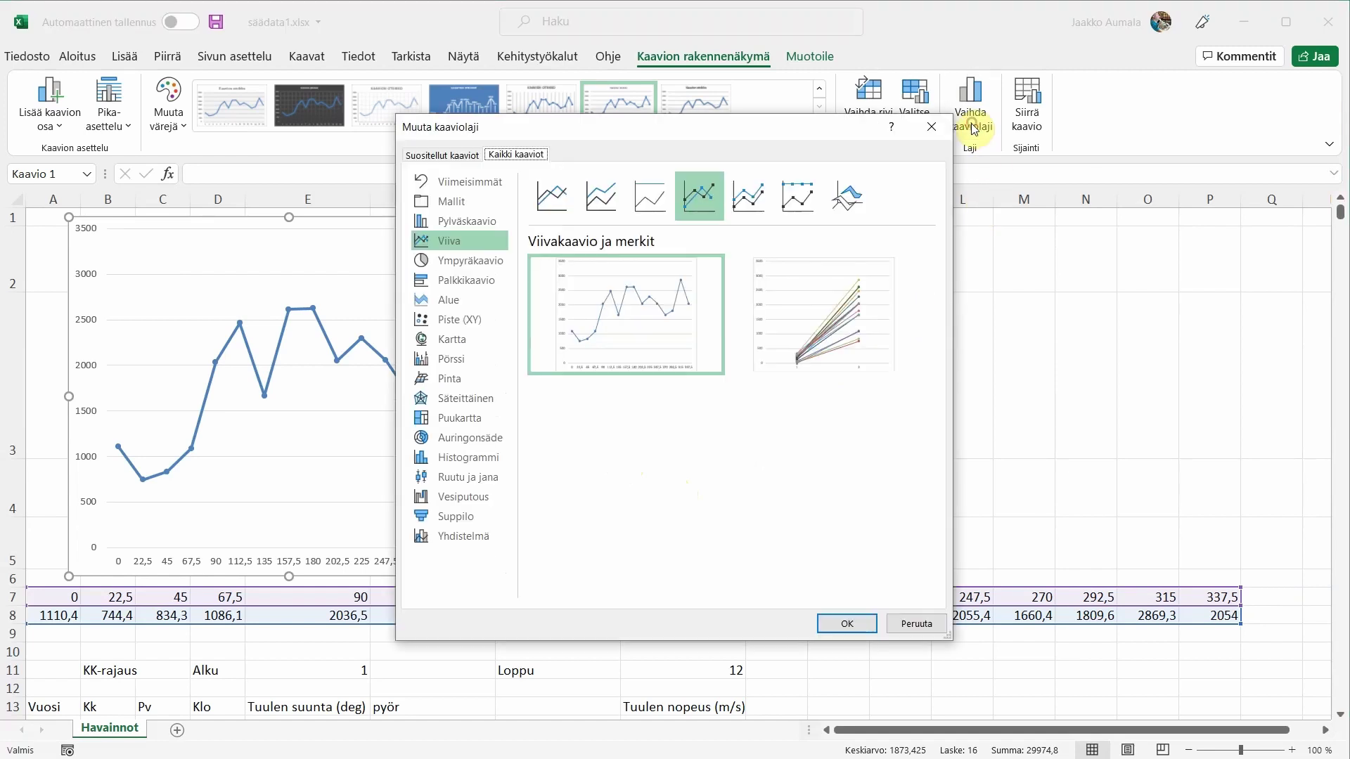
{"action": "left_click", "coordinate": [454, 401]}
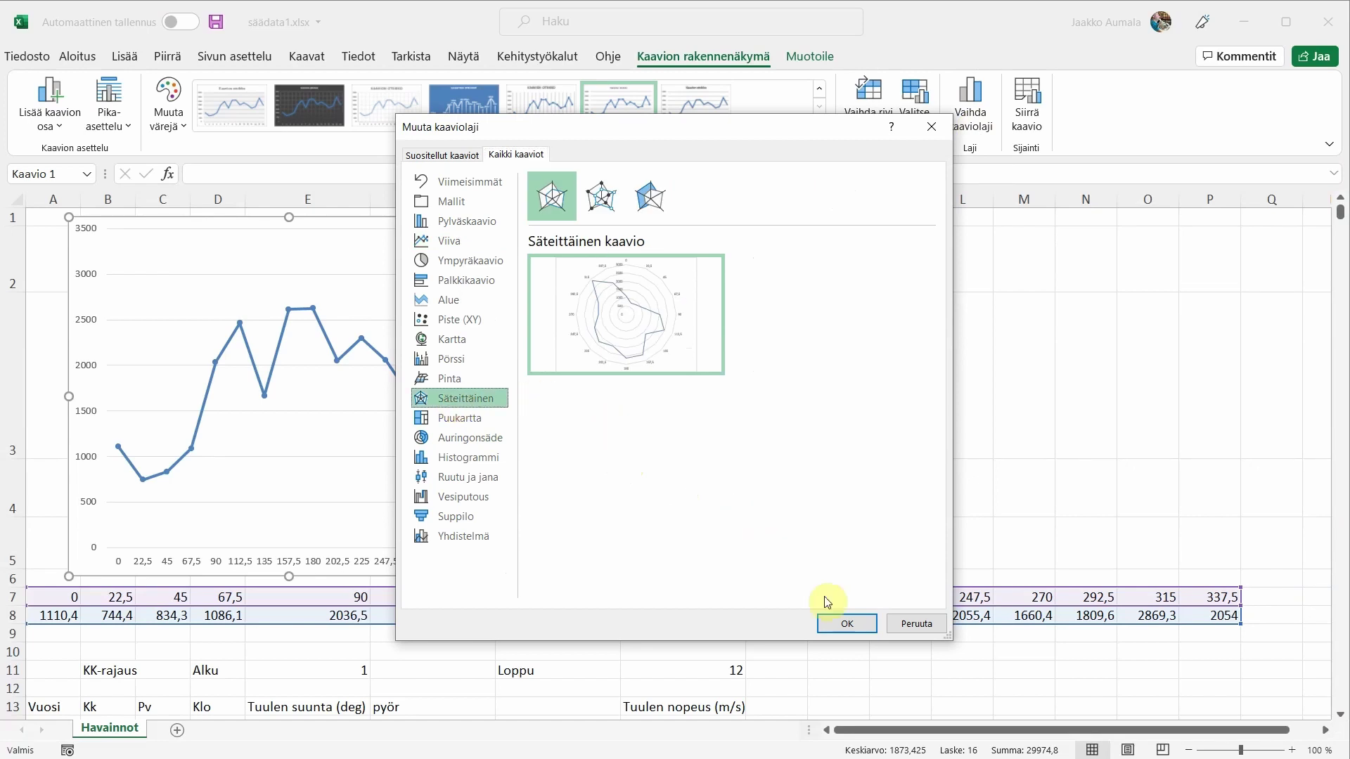
{"action": "left_click", "coordinate": [851, 623]}
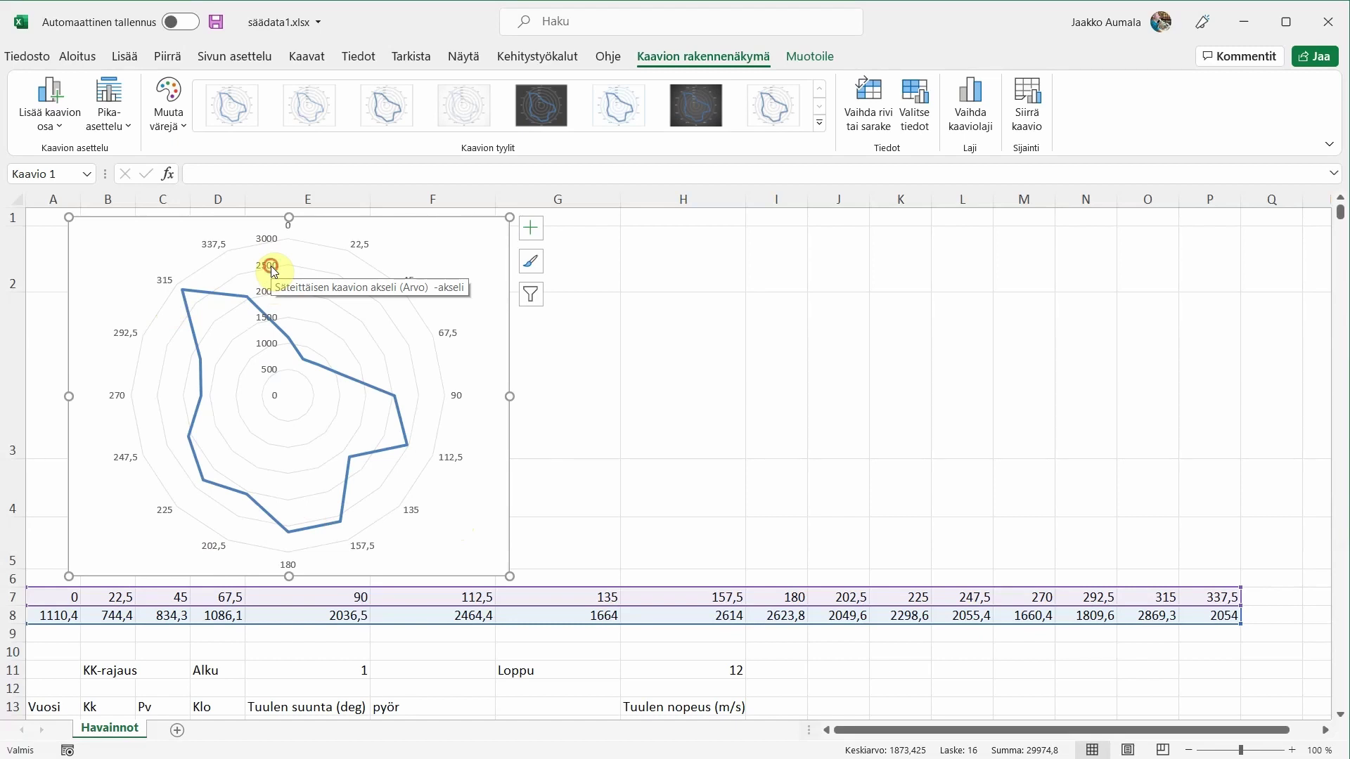
{"action": "left_click", "coordinate": [274, 272]}
{"action": "key", "text": "Delete"}
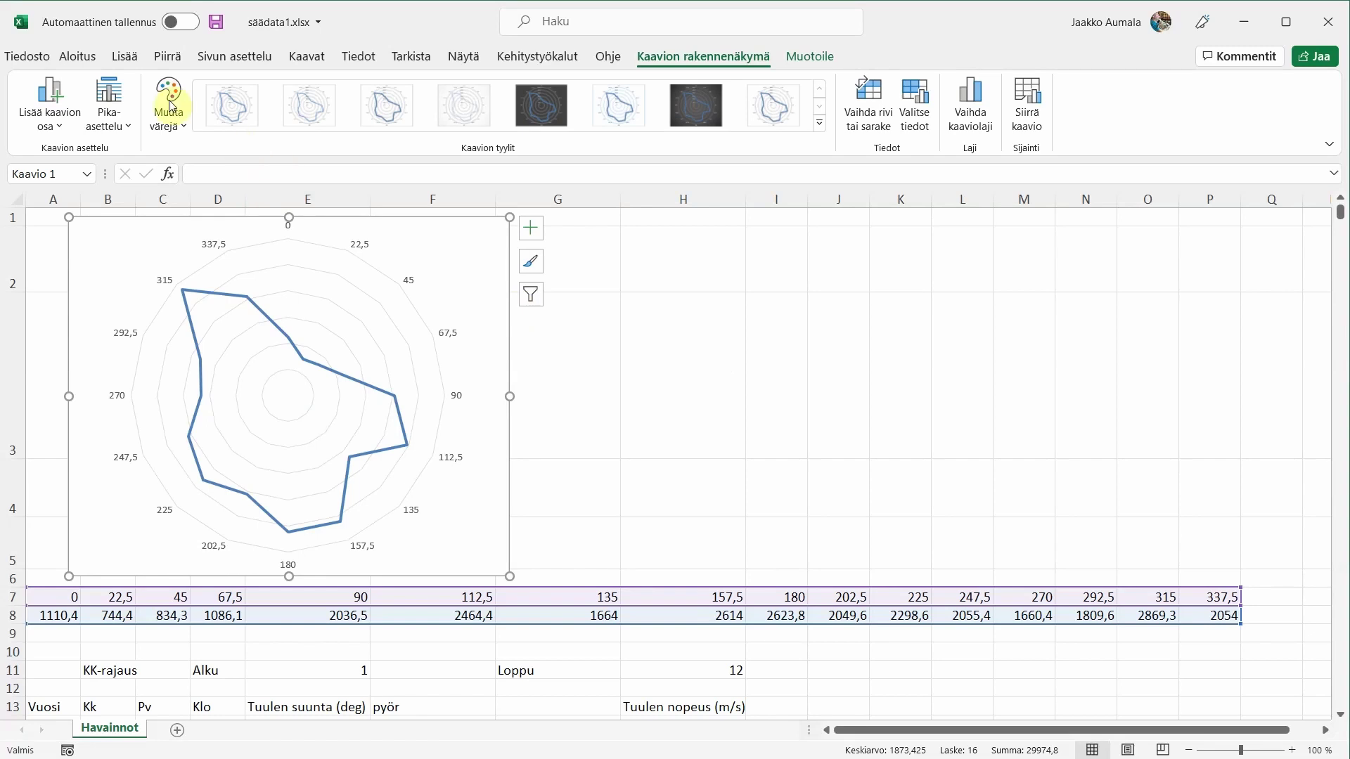
Draw a black vertical line across the radar chart from 0 down to 180.
{"action": "left_click", "coordinate": [85, 59]}
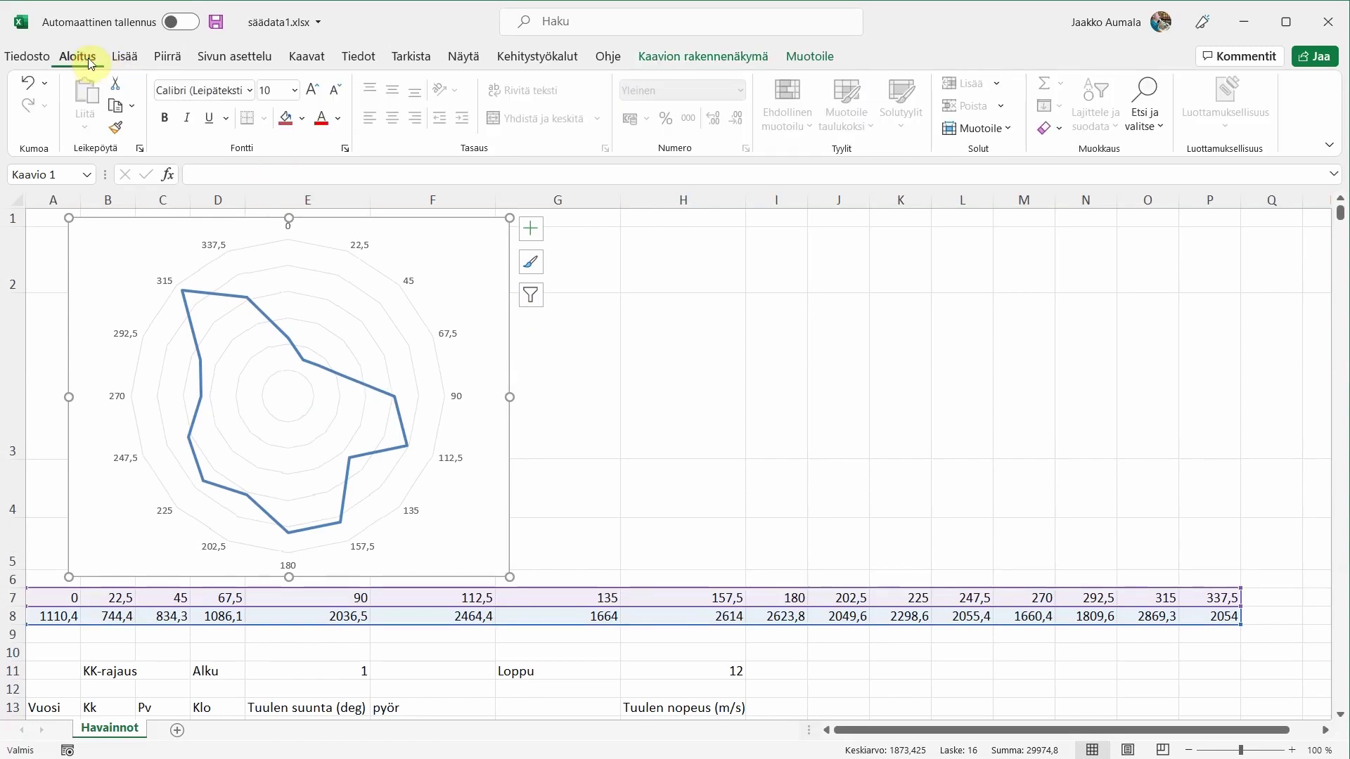
{"action": "left_click", "coordinate": [114, 62]}
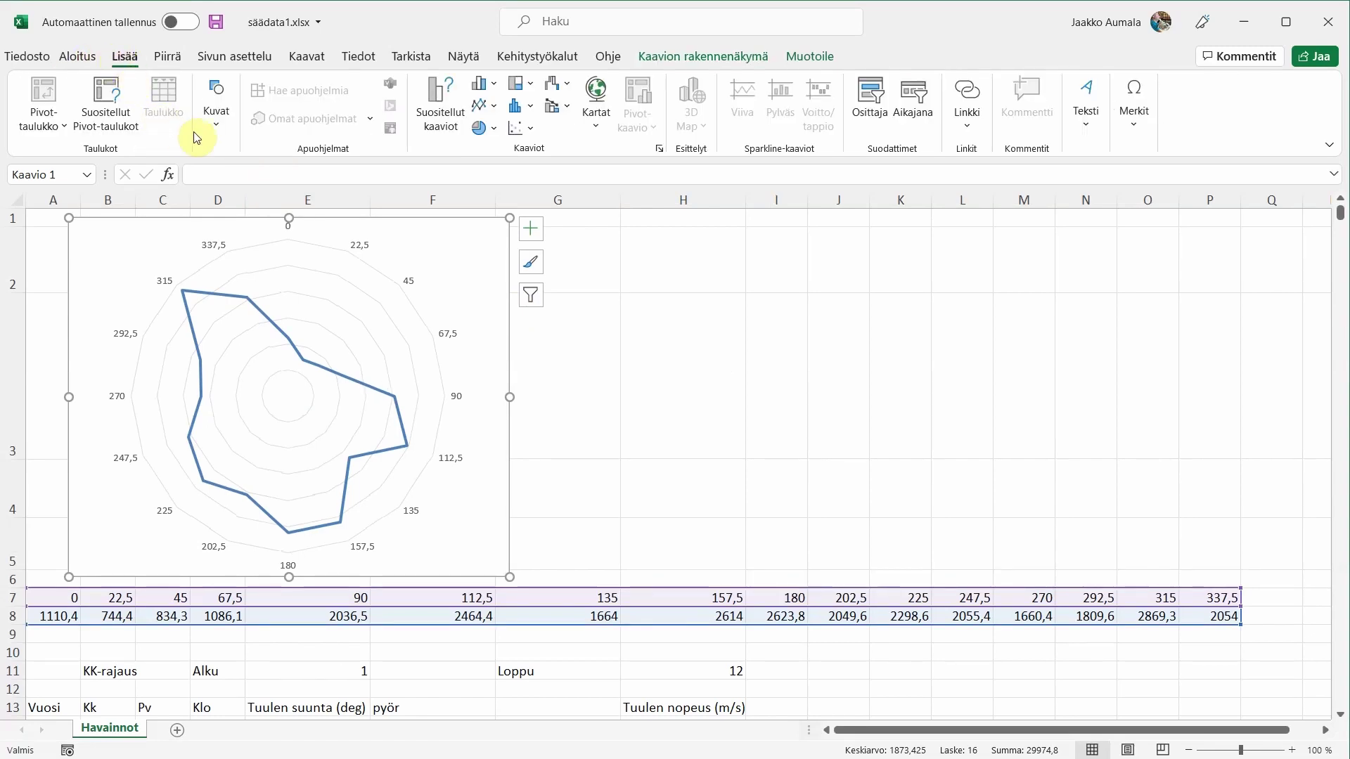
{"action": "left_click", "coordinate": [214, 128]}
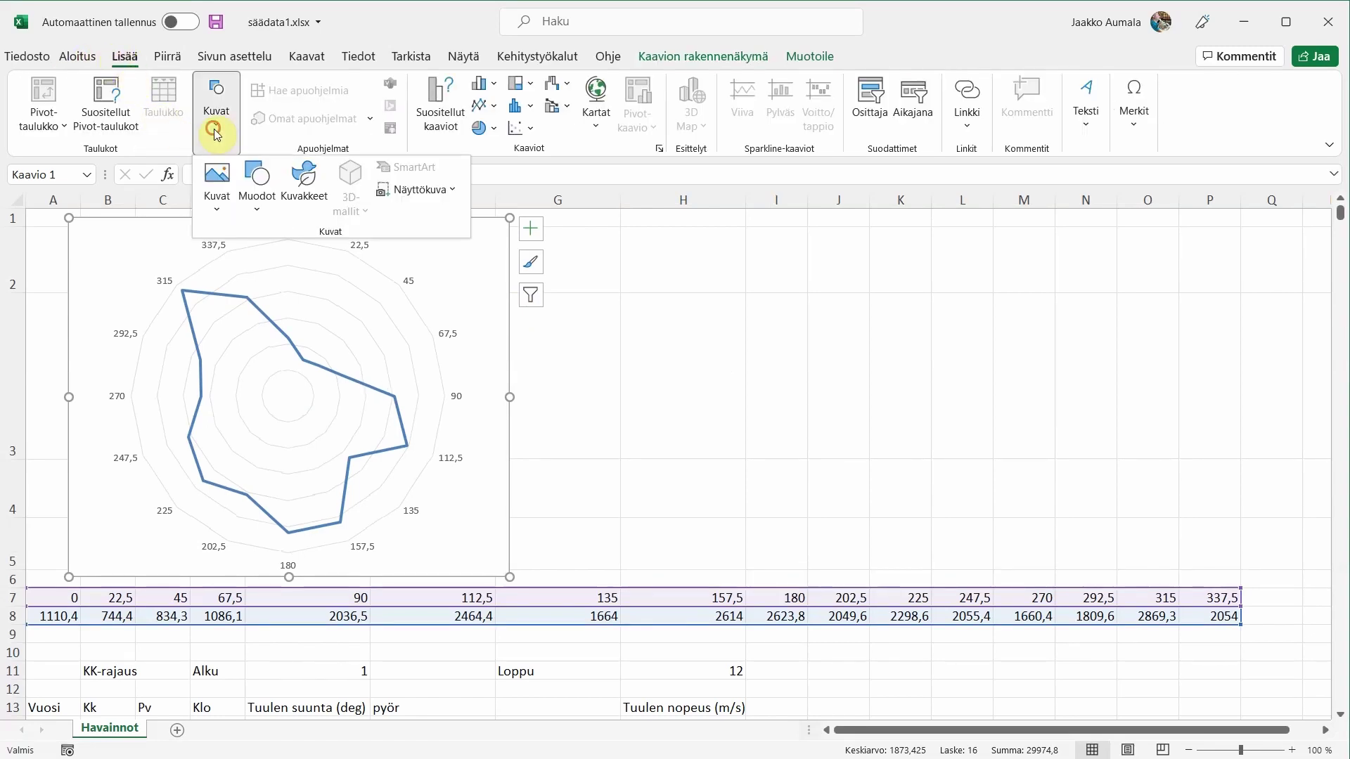
{"action": "left_click", "coordinate": [256, 188]}
{"action": "left_click", "coordinate": [264, 258]}
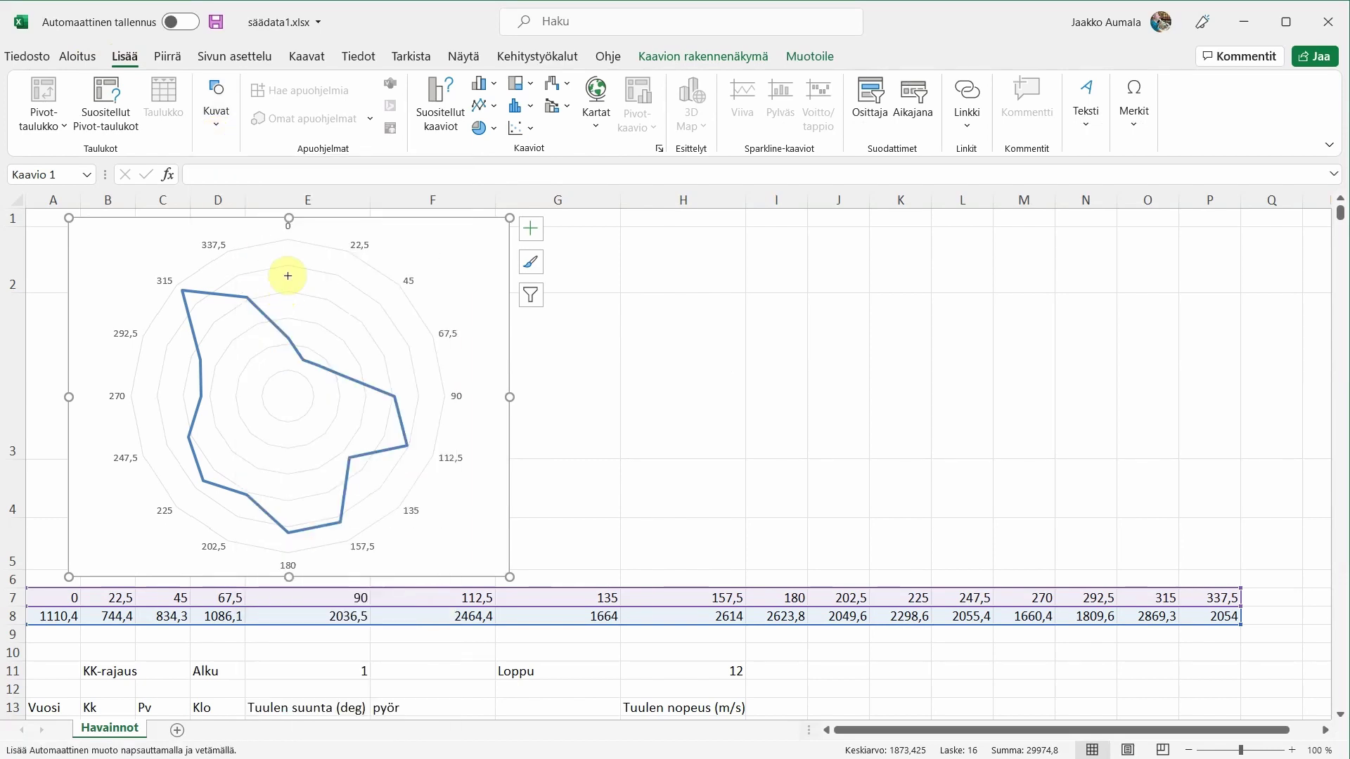
{"action": "left_click_drag", "start_coordinate": [285, 241], "coordinate": [287, 556]}
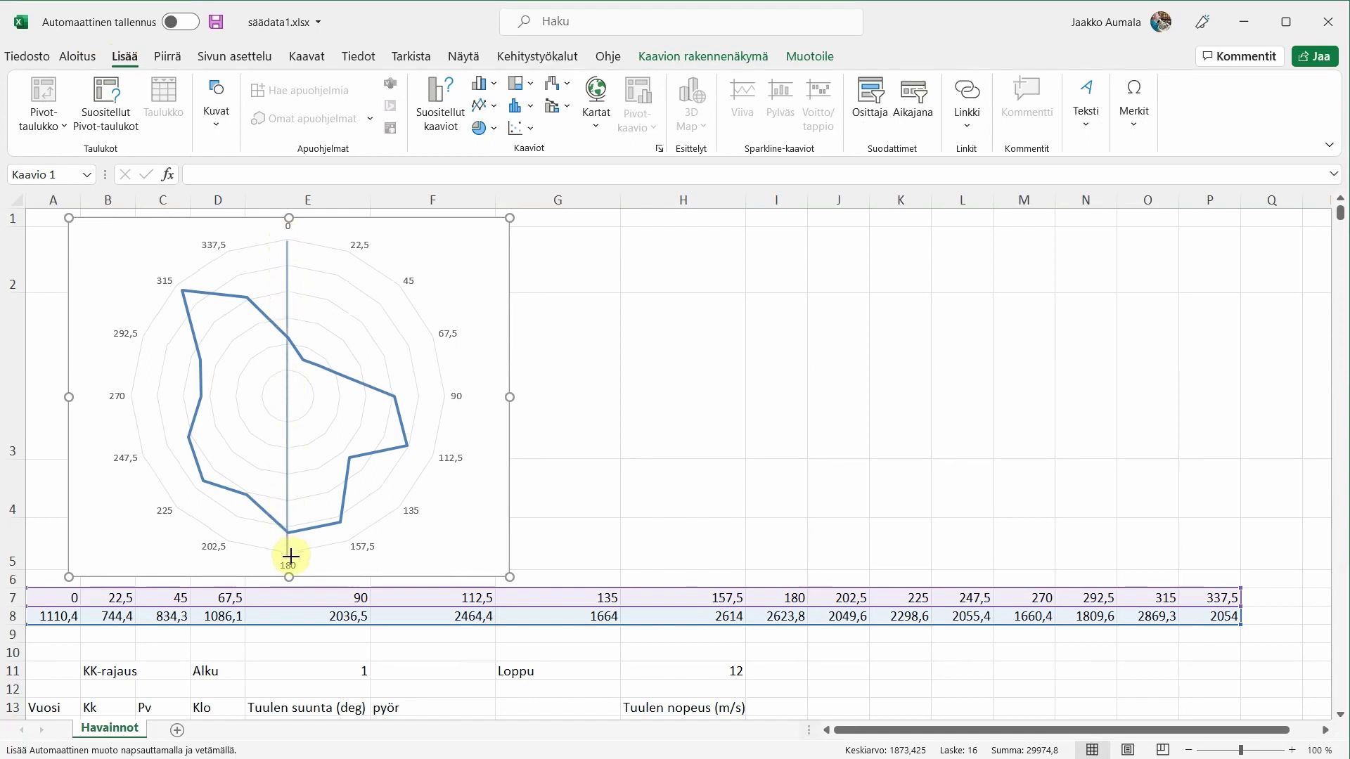
{"action": "left_click", "coordinate": [348, 106]}
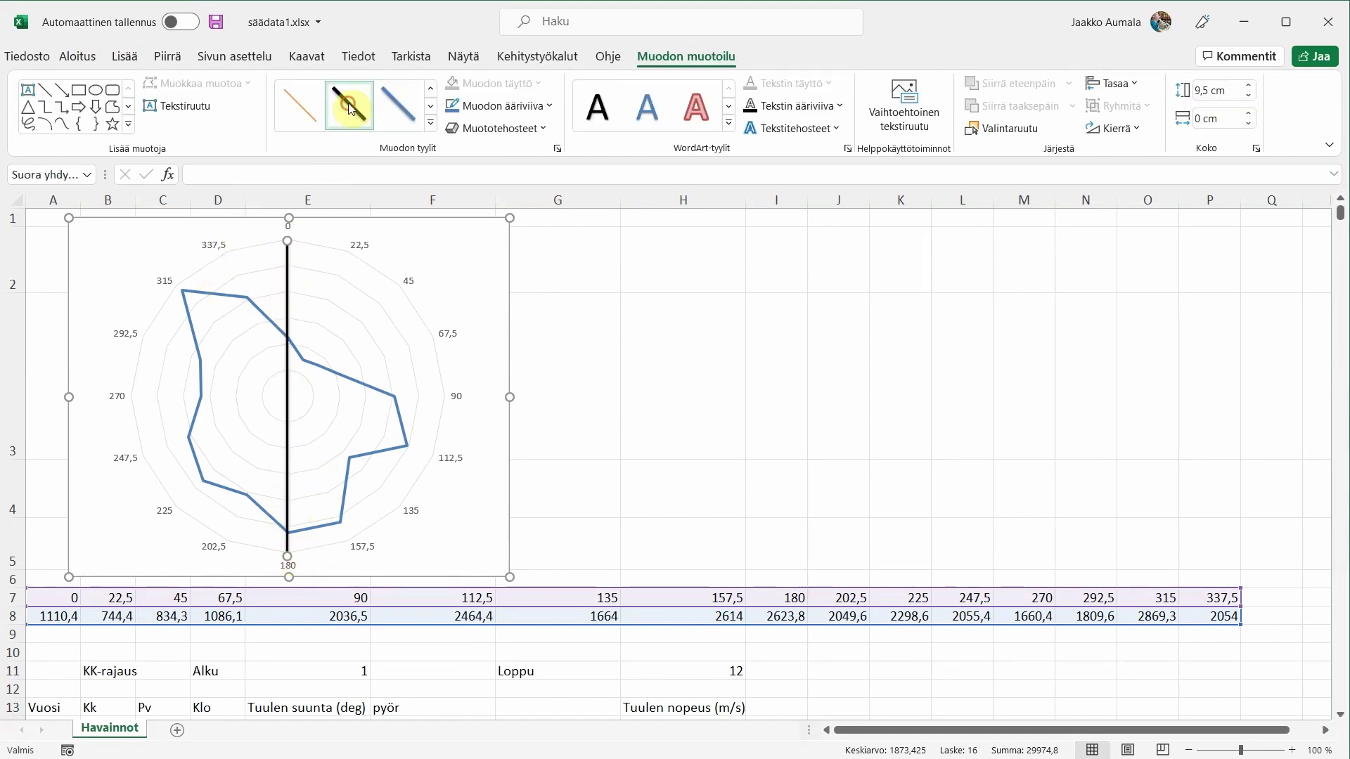
Add a black horizontal line from 270 to 90 and nudge both lines to centre the cross.
{"action": "left_click", "coordinate": [44, 89]}
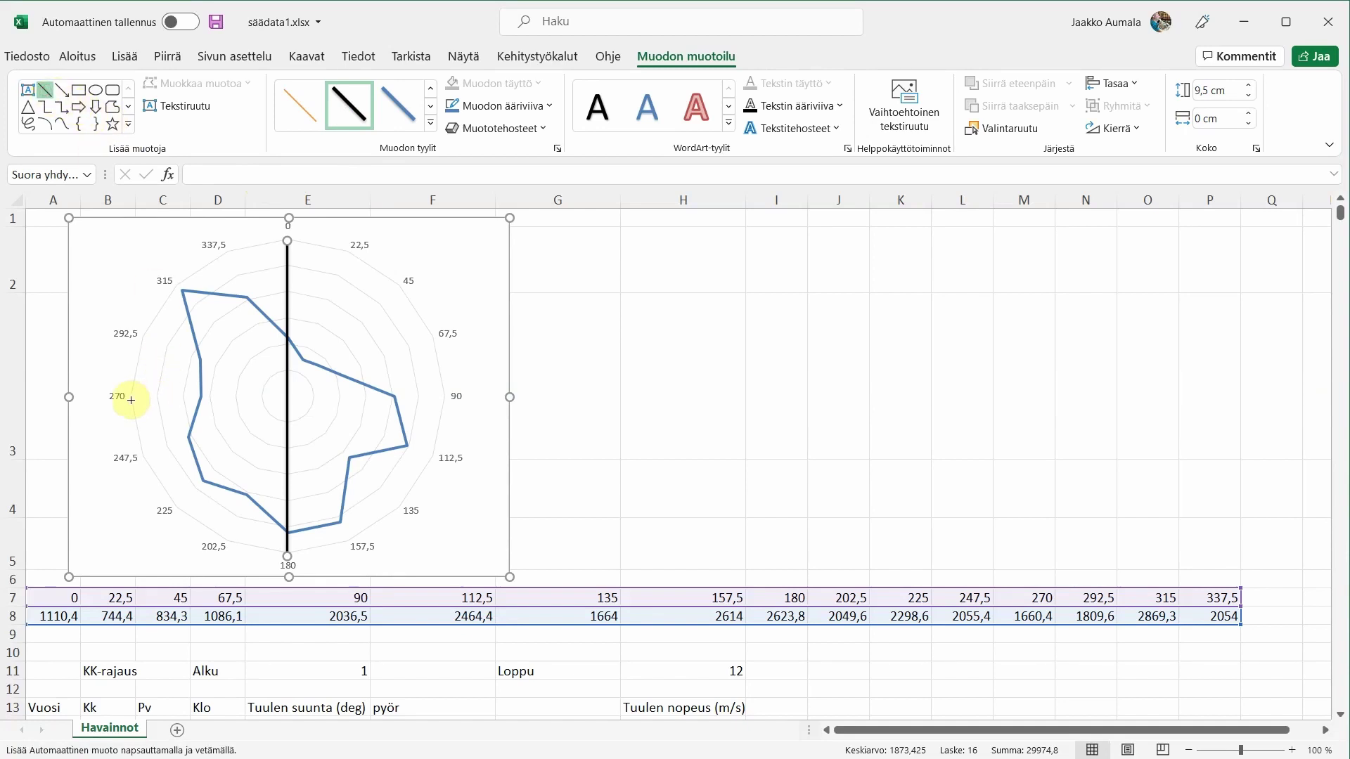
{"action": "left_click_drag", "start_coordinate": [132, 400], "coordinate": [445, 421]}
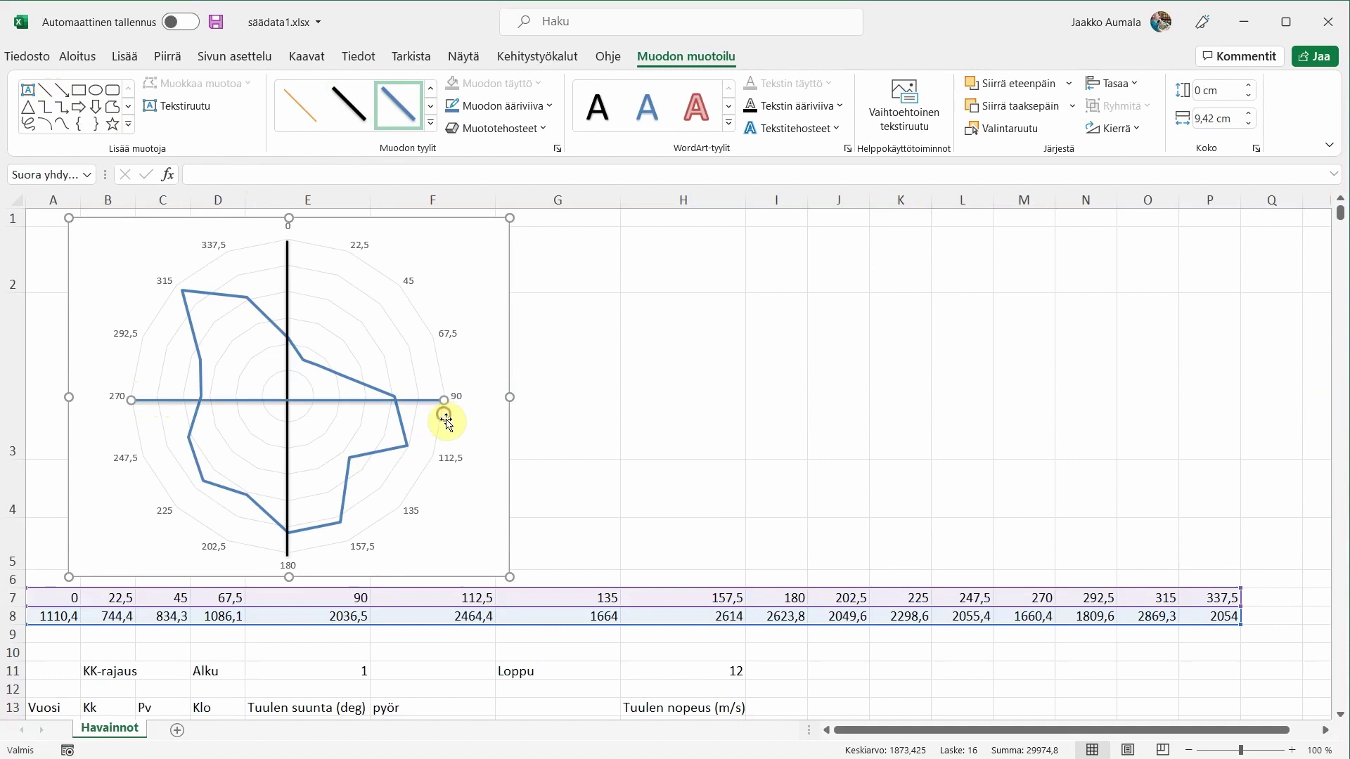
{"action": "left_click", "coordinate": [349, 113]}
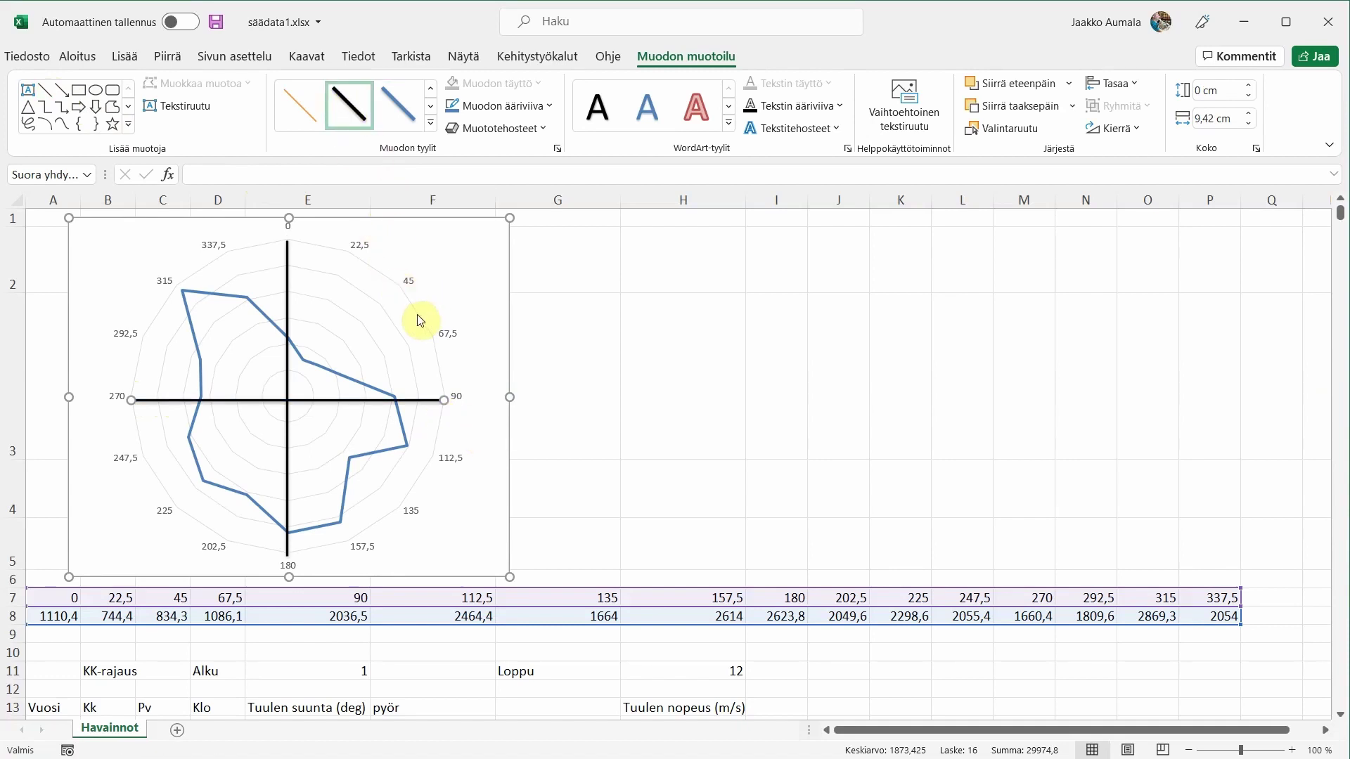
{"action": "key", "text": "Tab"}
{"action": "key", "text": "Up"}
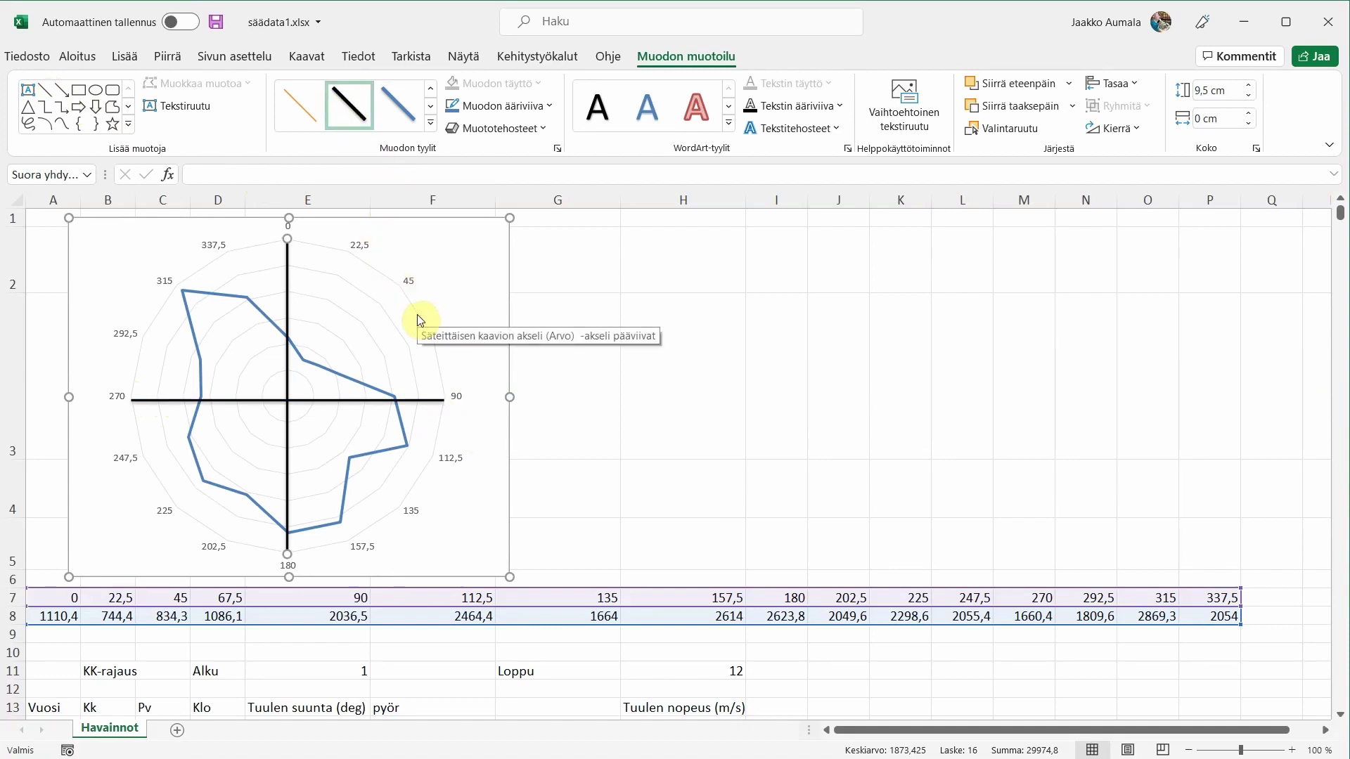
{"action": "key", "text": "Up"}
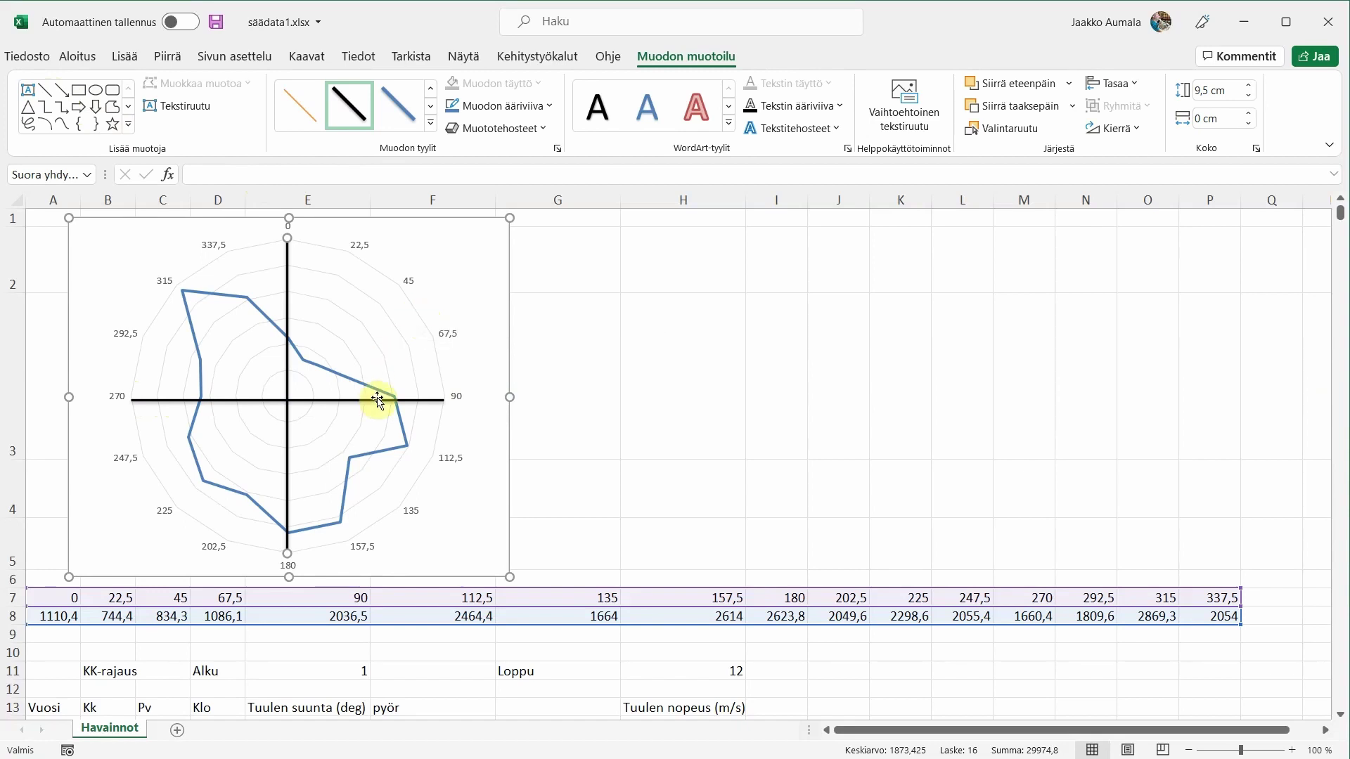
{"action": "left_click", "coordinate": [378, 400]}
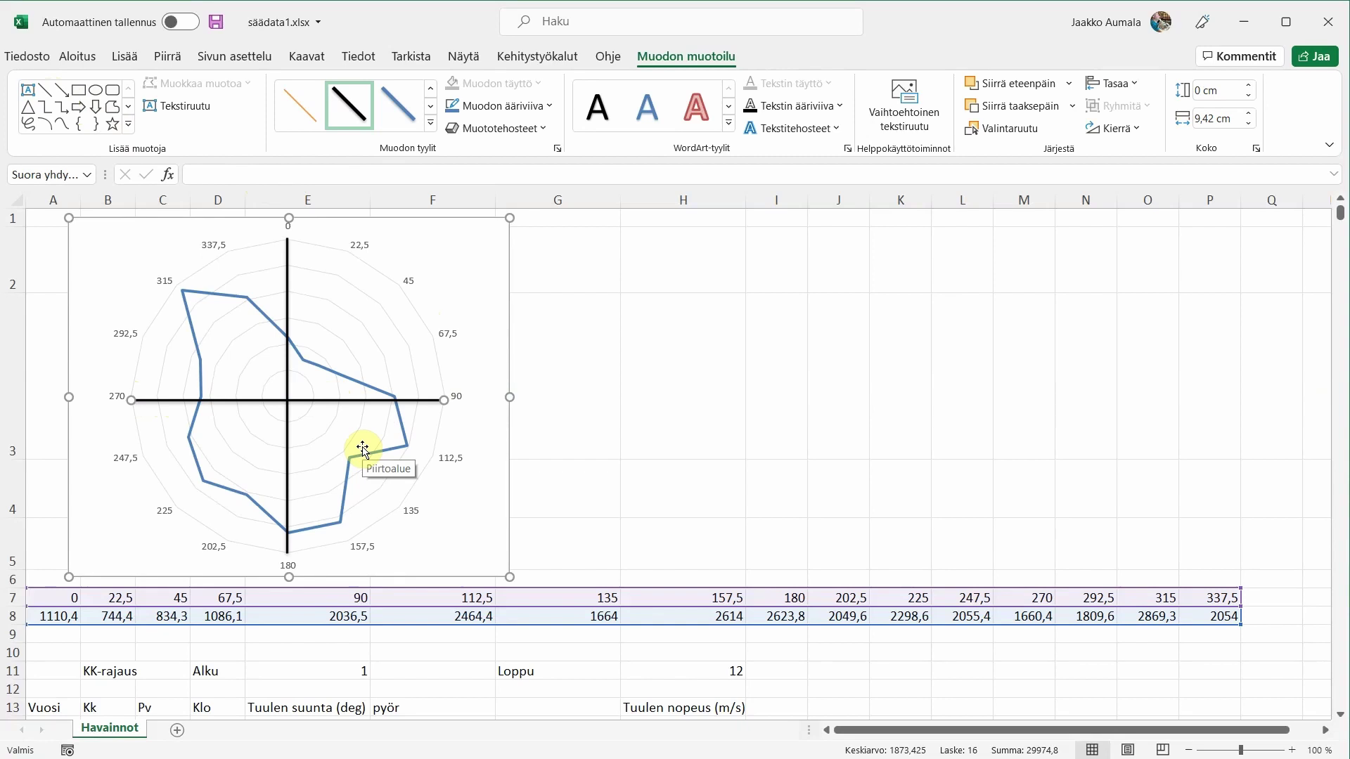
{"action": "key", "text": "Tab"}
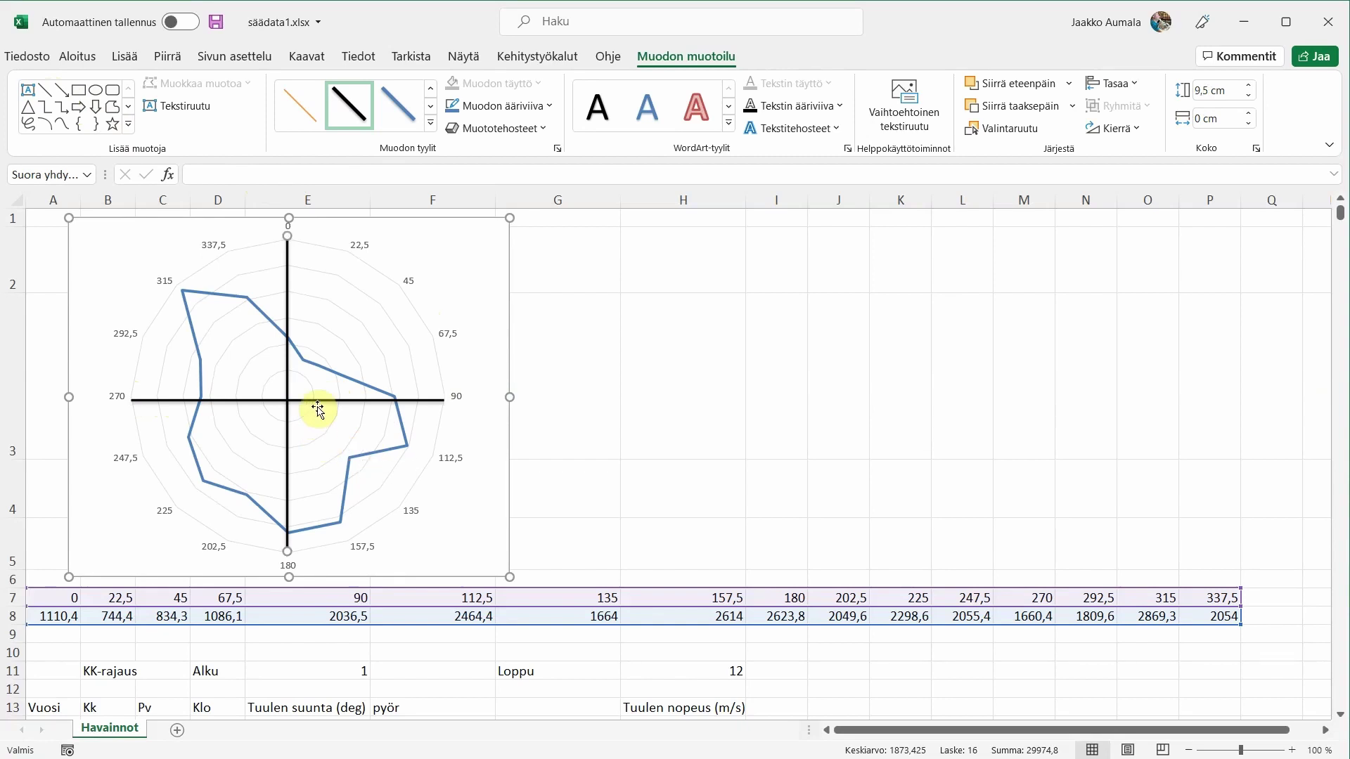
{"action": "left_click_drag", "start_coordinate": [317, 401], "coordinate": [313, 398]}
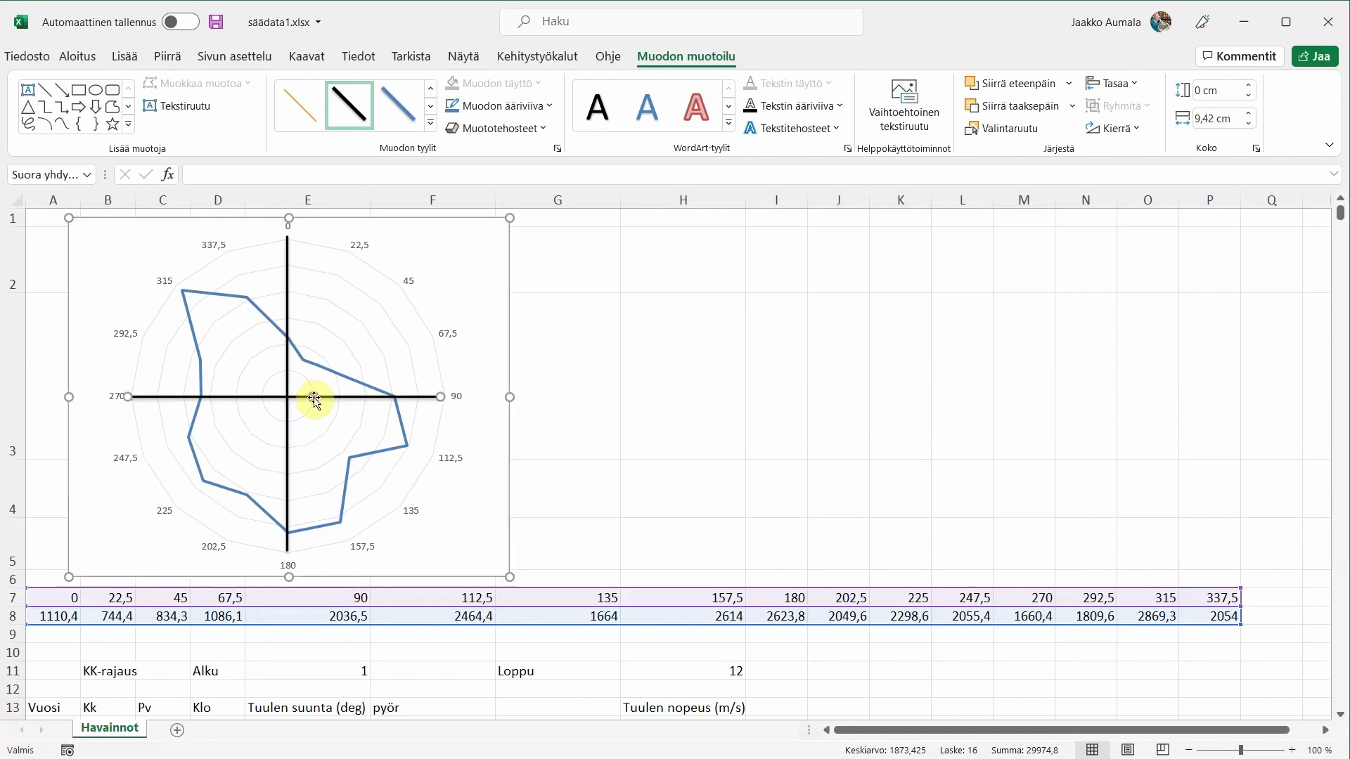
Set the month range to start 6 and end 8 in cells E11 and H11.
{"action": "left_click", "coordinate": [616, 451]}
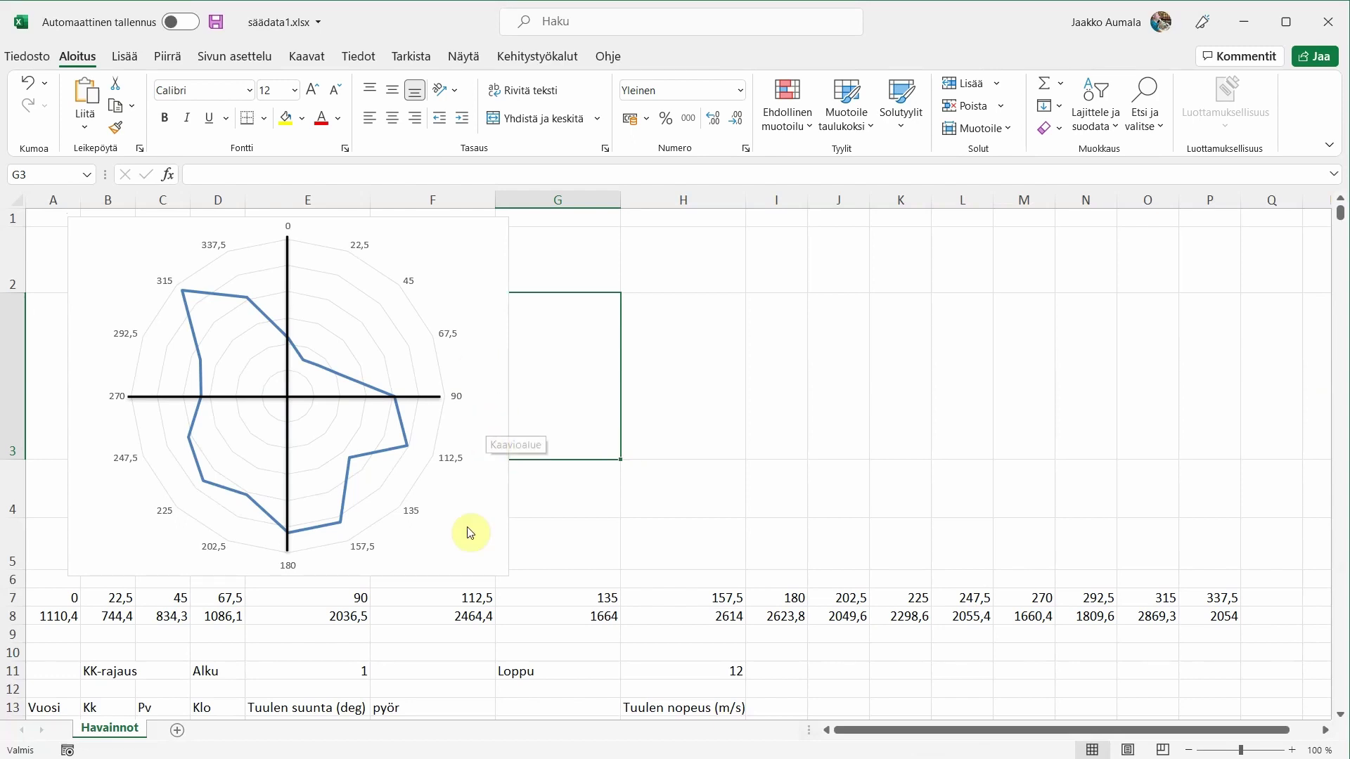
{"action": "left_click", "coordinate": [353, 675]}
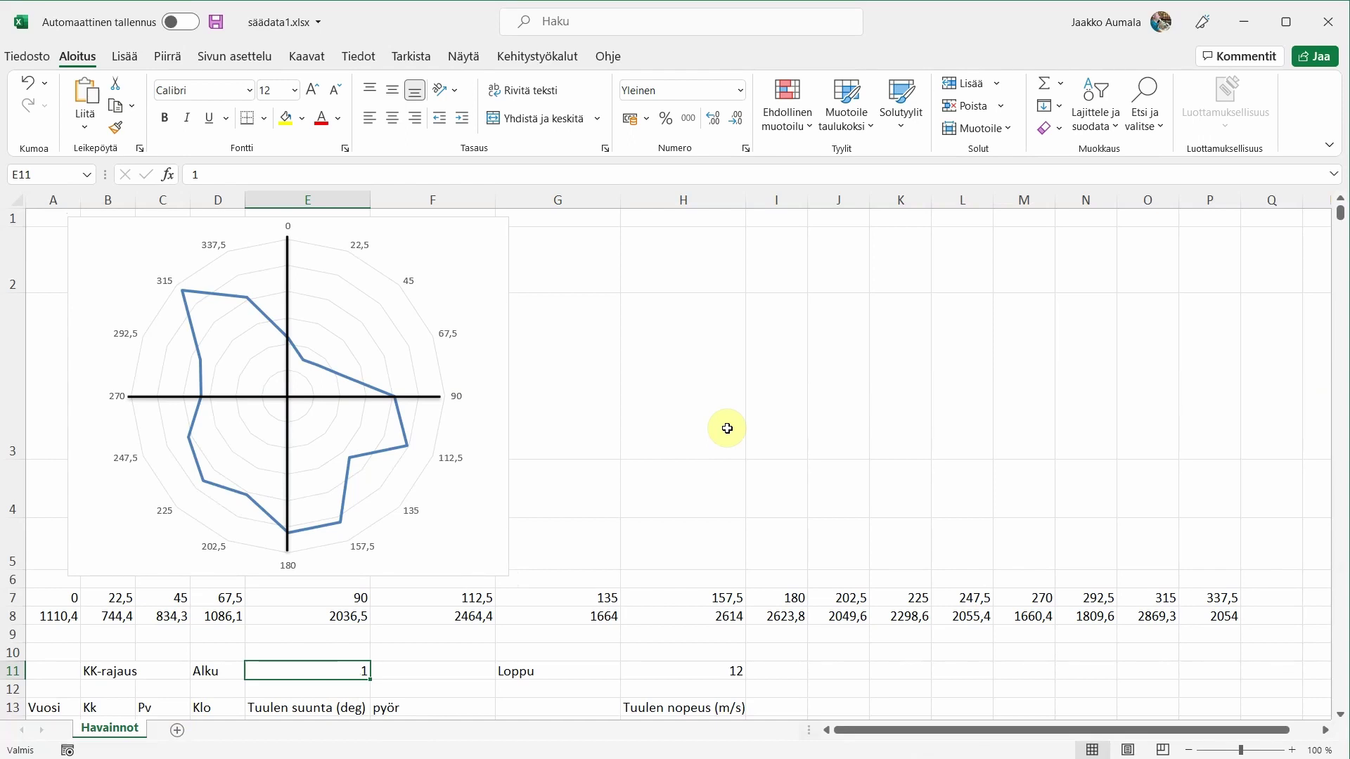
{"action": "type", "text": "6"}
{"action": "key", "text": "Tab"}
{"action": "key", "text": "Tab"}
{"action": "key", "text": "Tab"}
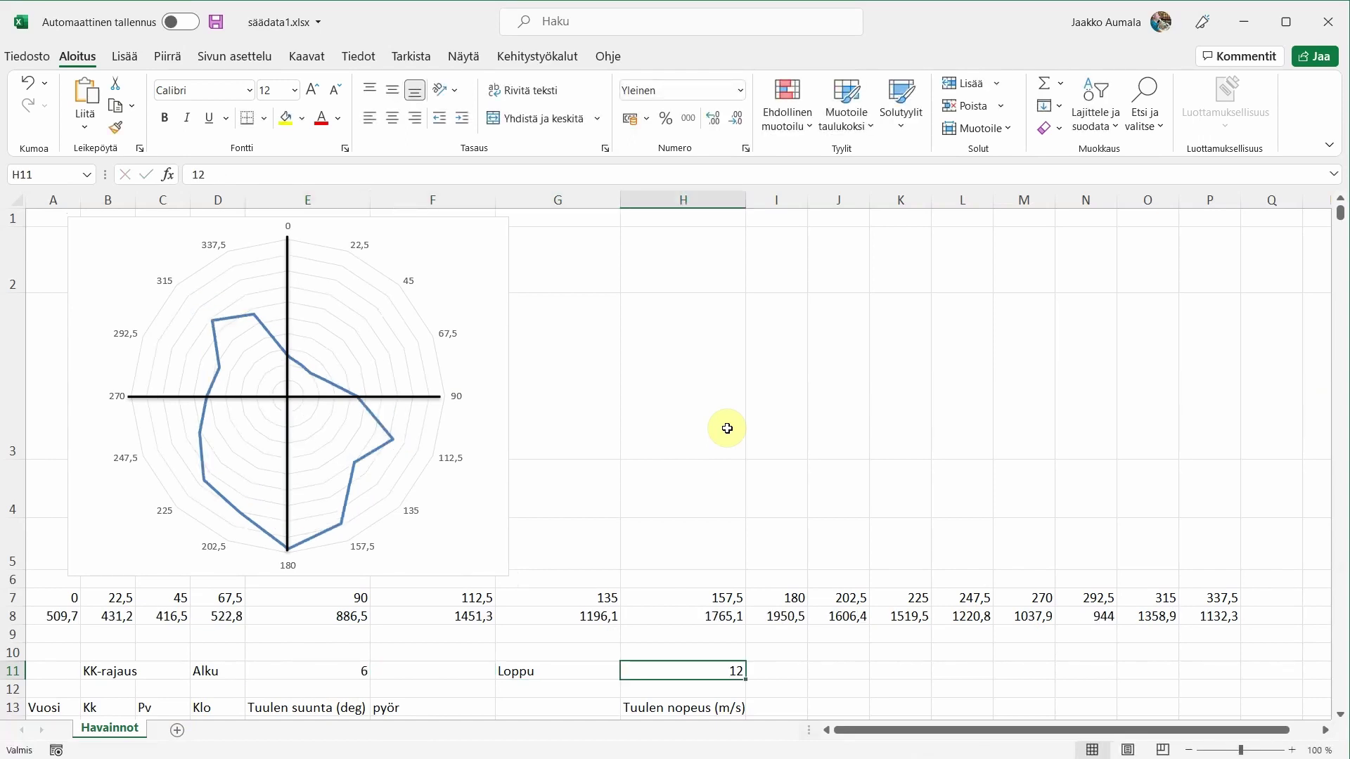
{"action": "type", "text": "8"}
{"action": "key", "text": "shift+Tab"}
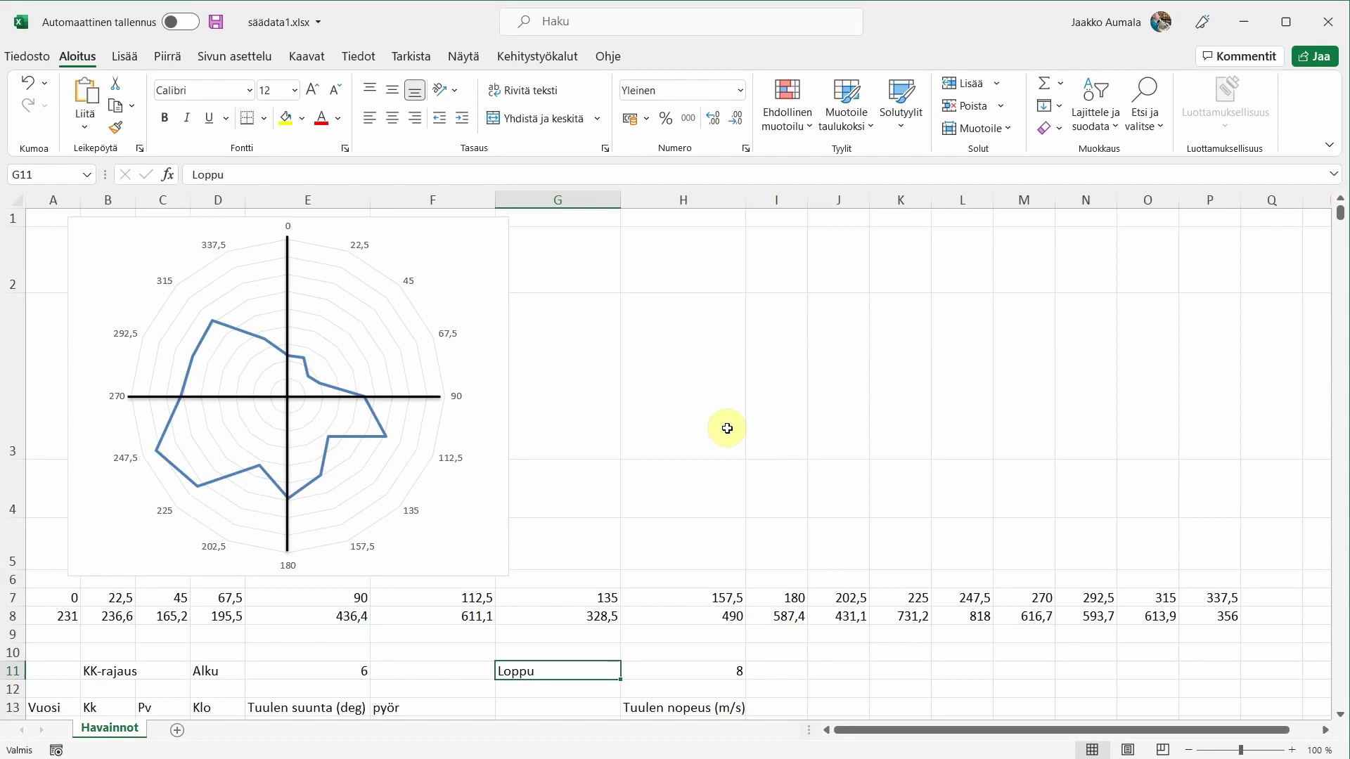
Try single-month ranges, first 1 to 1, then 2 to 2.
{"action": "key", "text": "Left"}
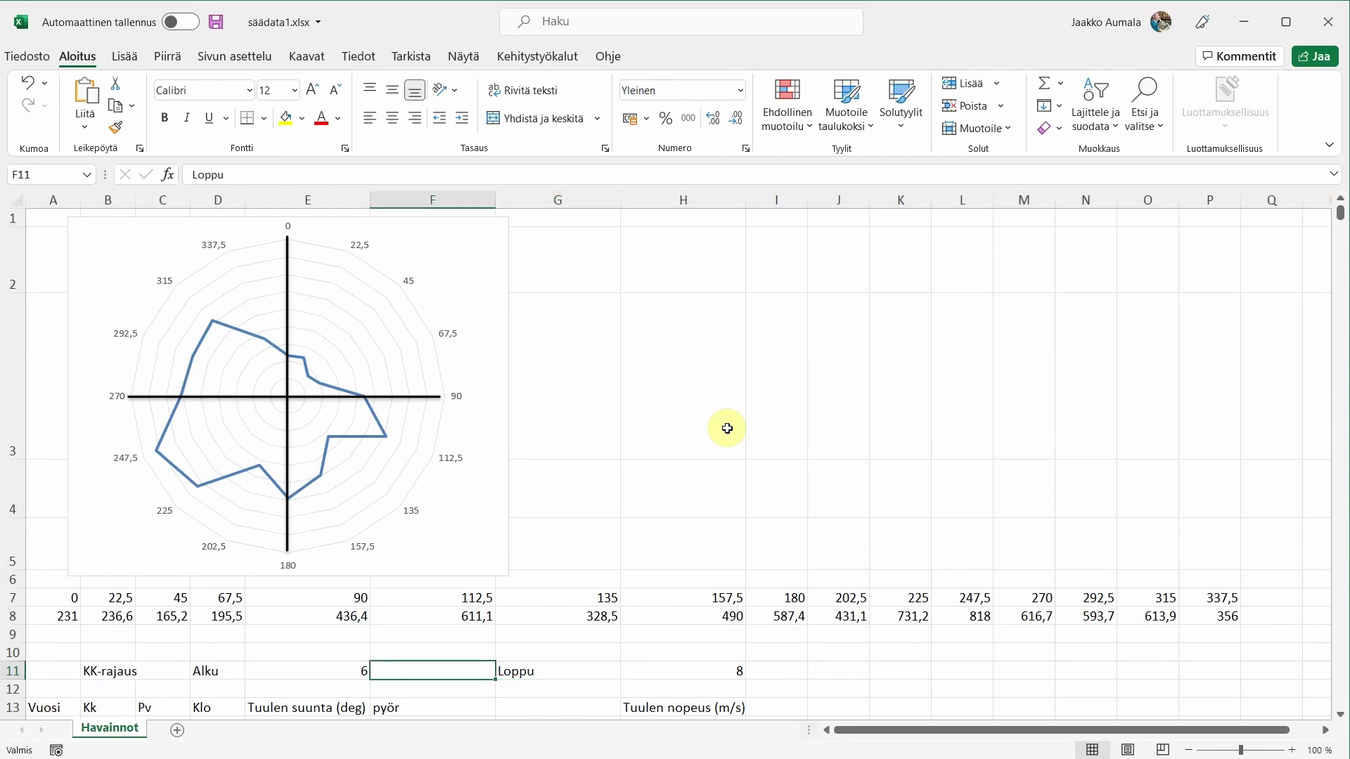
{"action": "key", "text": "Left"}
{"action": "type", "text": "1"}
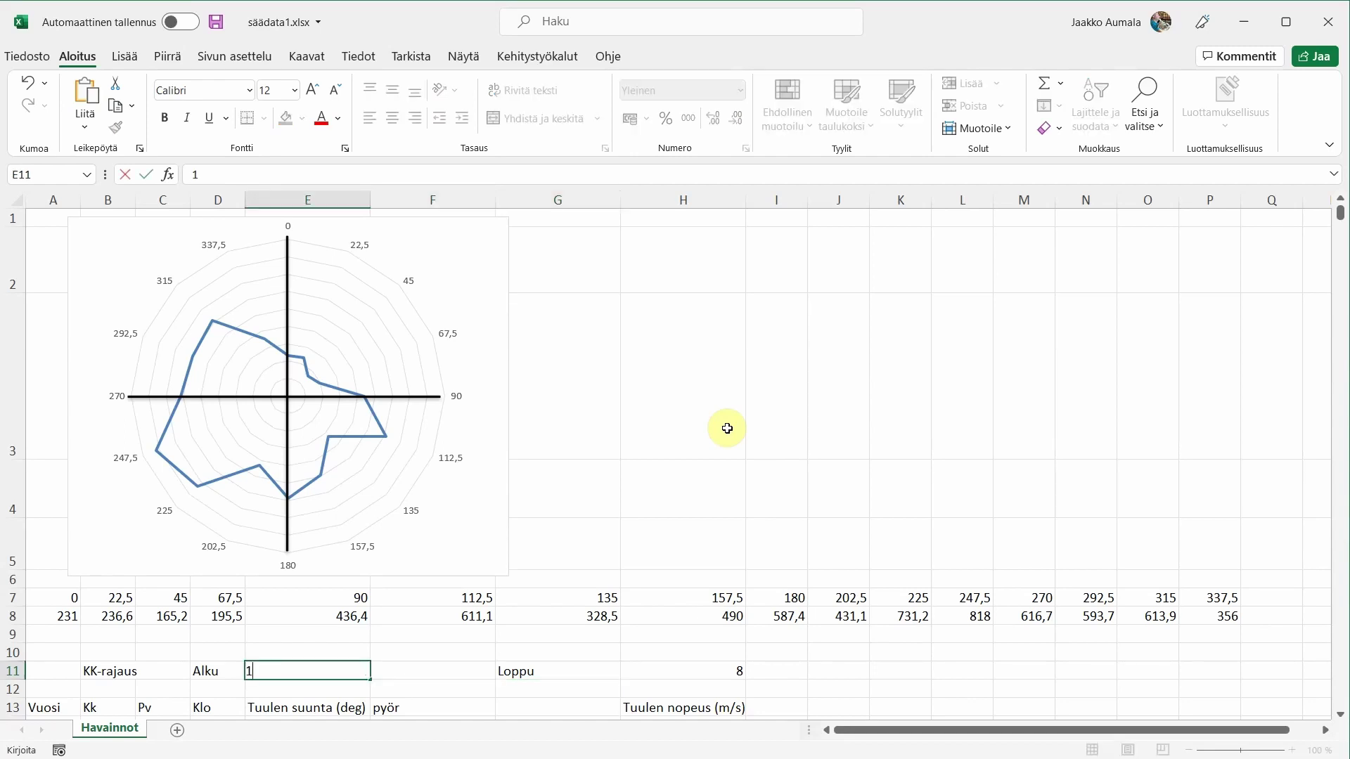
{"action": "key", "text": "Right"}
{"action": "key", "text": "Right"}
{"action": "key", "text": "Right"}
{"action": "type", "text": "1"}
{"action": "key", "text": "Left"}
{"action": "key", "text": "Left"}
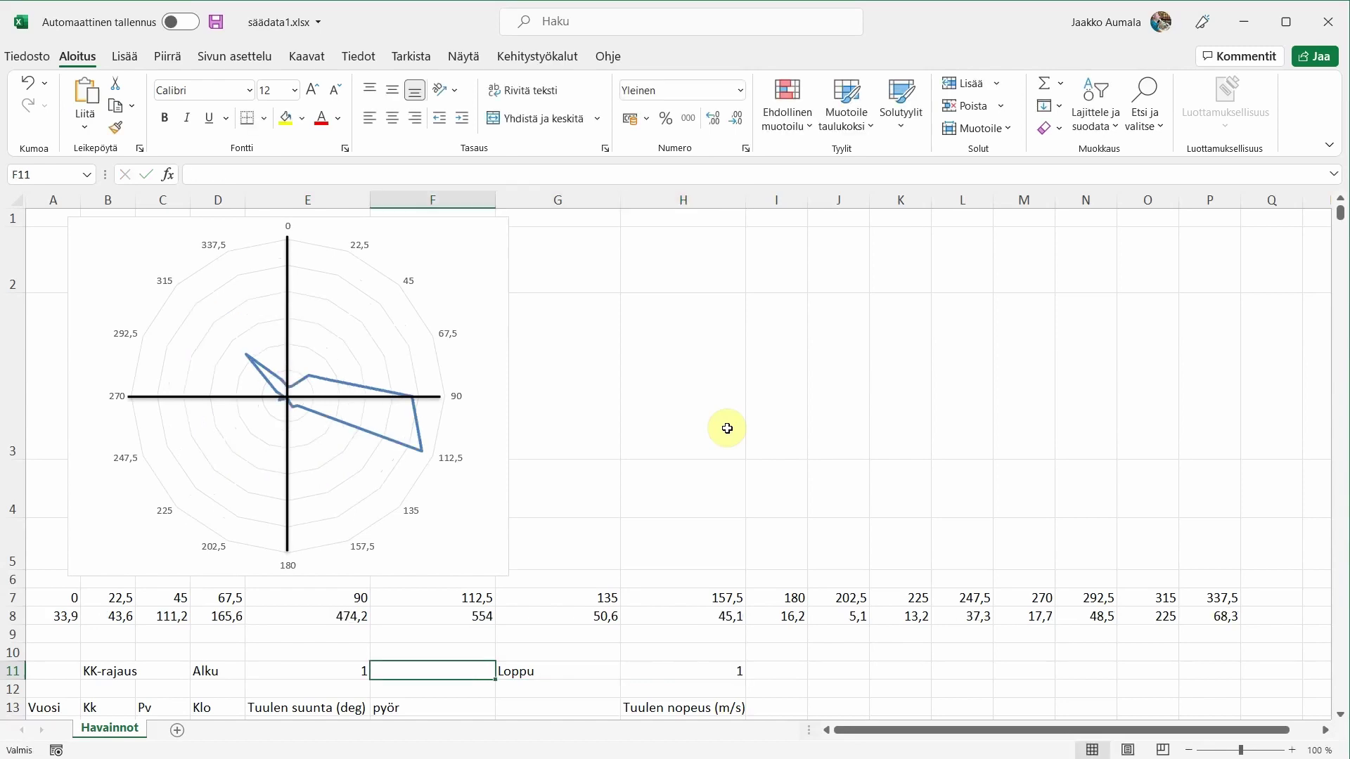
{"action": "key", "text": "Left"}
{"action": "type", "text": "2"}
{"action": "key", "text": "Right"}
{"action": "key", "text": "Right"}
{"action": "key", "text": "Right"}
{"action": "type", "text": "2"}
{"action": "key", "text": "Left"}
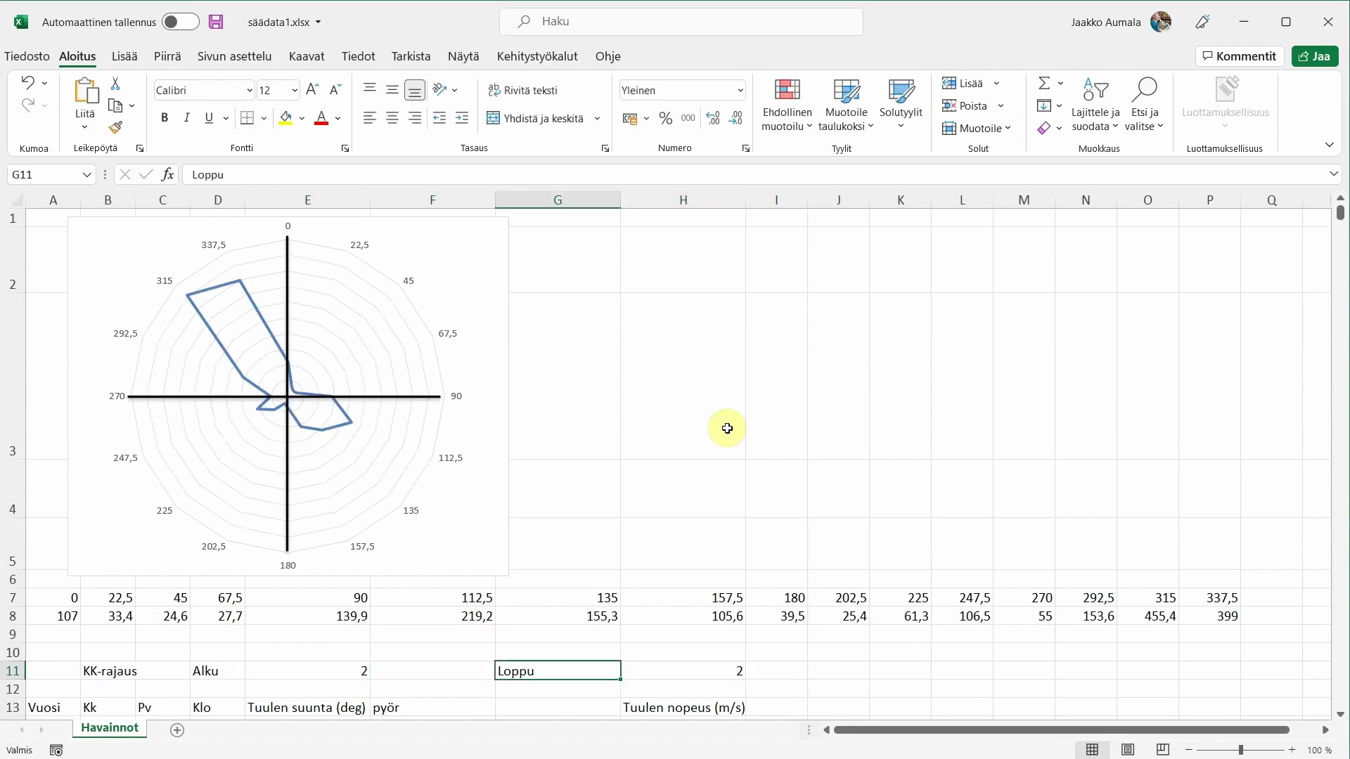
{"action": "key", "text": "Left"}
{"action": "key", "text": "Left"}
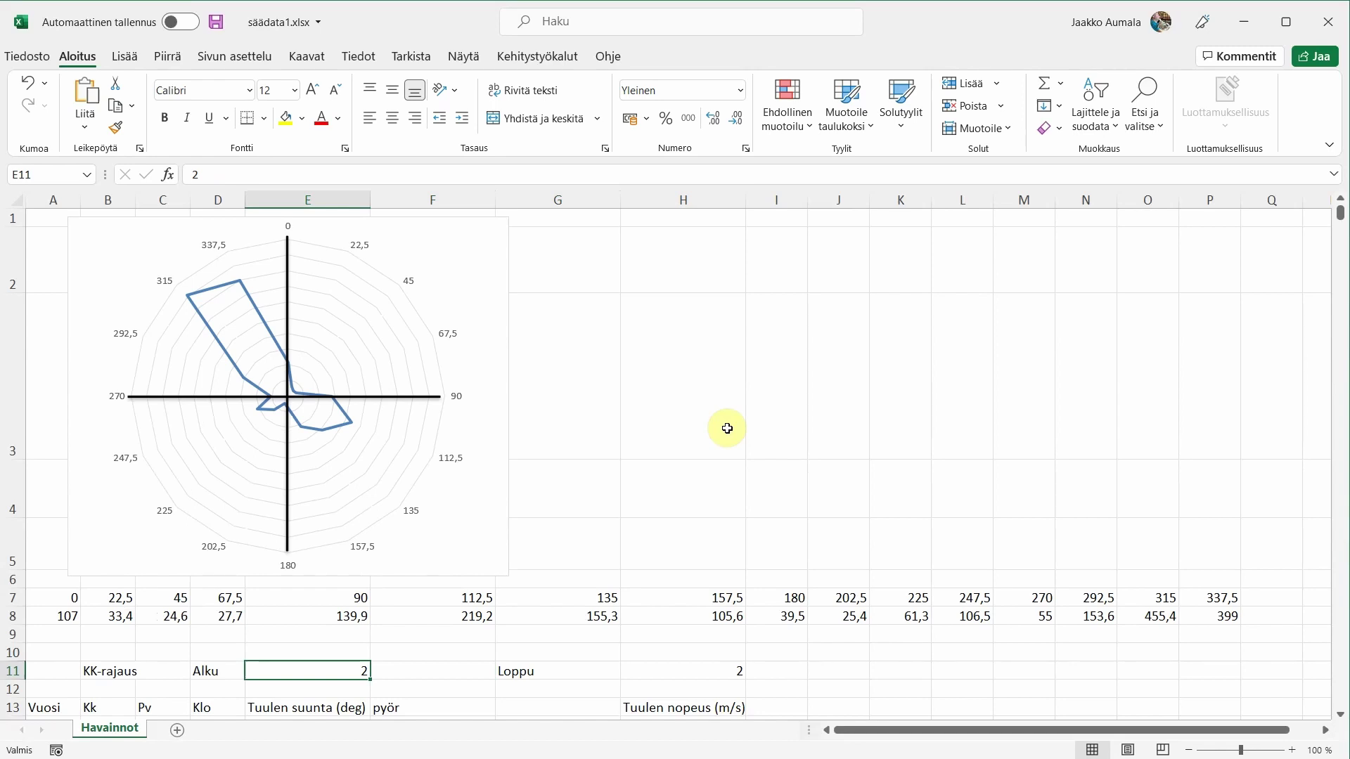
Change the month range to start 3 and end 9.
{"action": "type", "text": "3"}
{"action": "key", "text": "Right"}
{"action": "key", "text": "Right"}
{"action": "key", "text": "Right"}
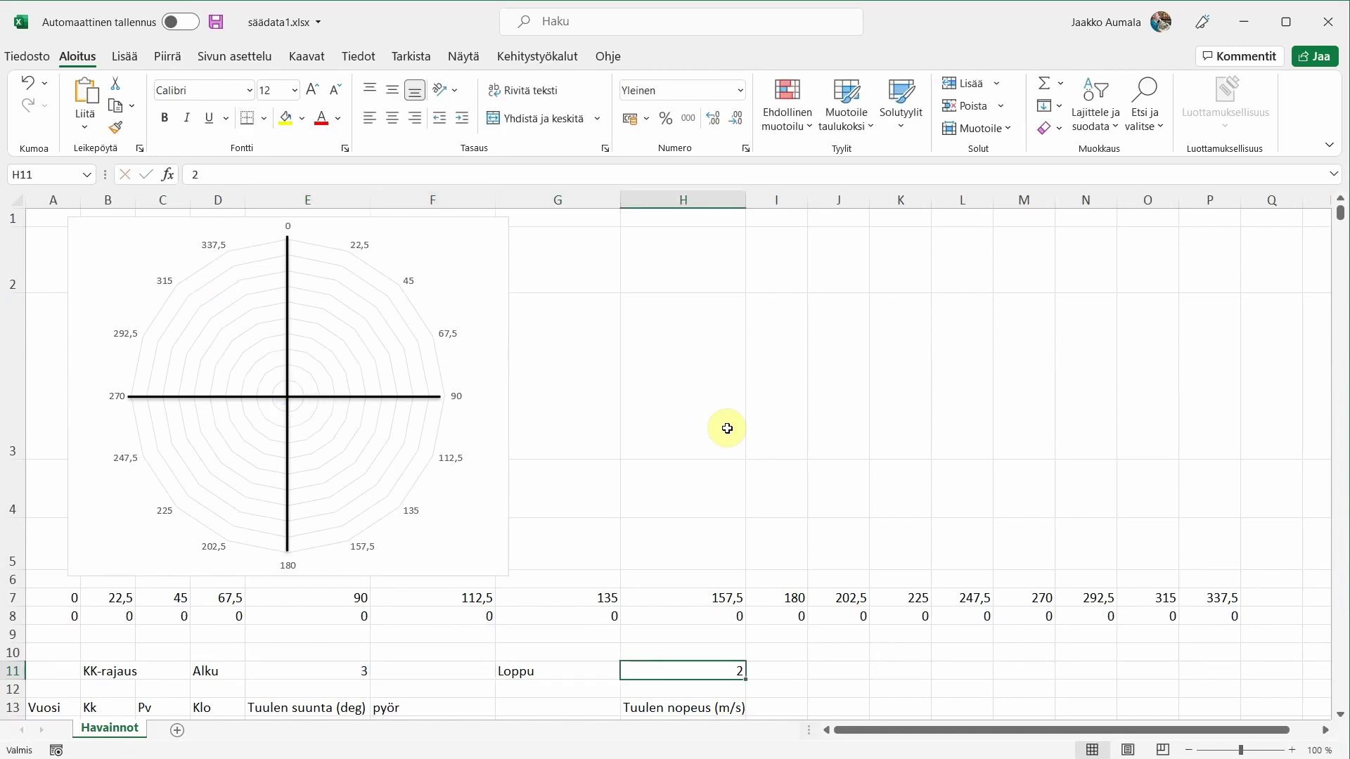
{"action": "type", "text": "9"}
{"action": "key", "text": "Left"}
{"action": "key", "text": "Left"}
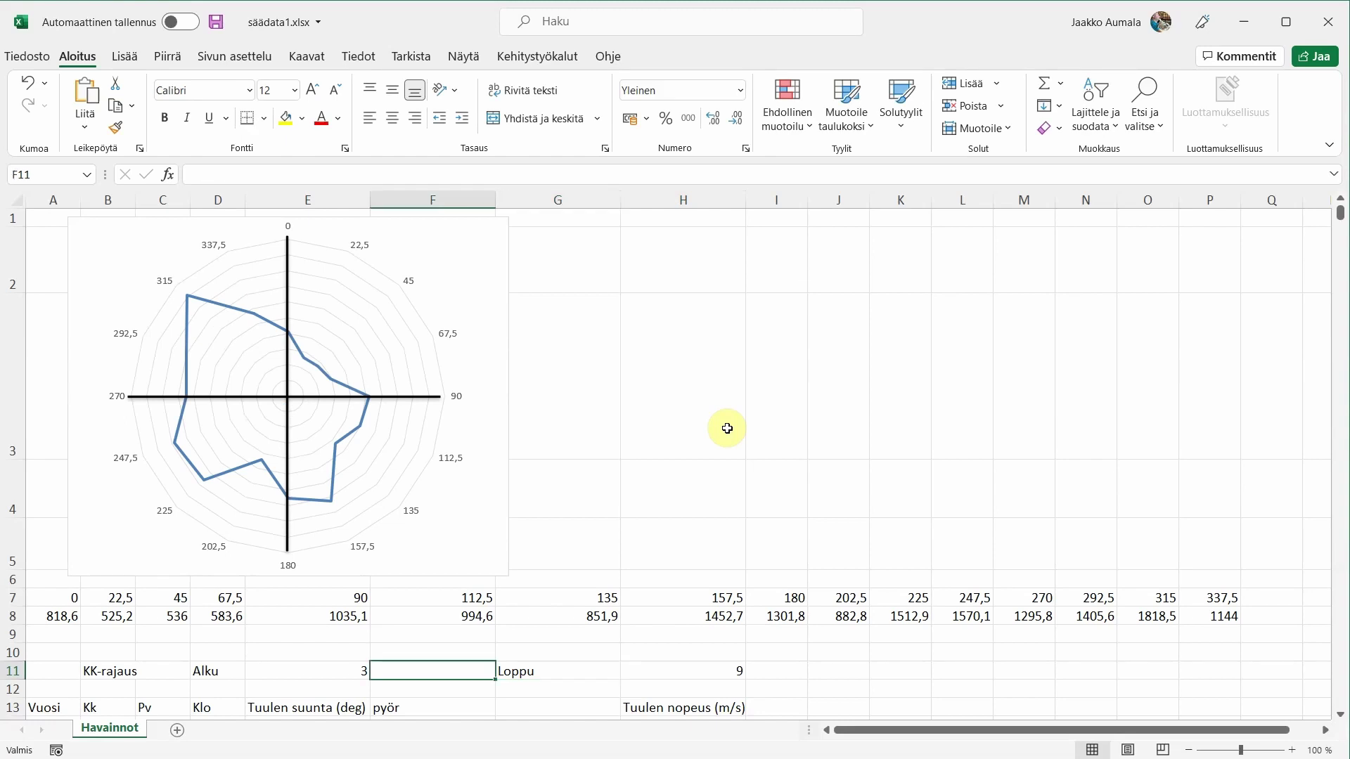
{"action": "key", "text": "Left"}
{"action": "key", "text": "Right"}
{"action": "key", "text": "Right"}
{"action": "key", "text": "Right"}
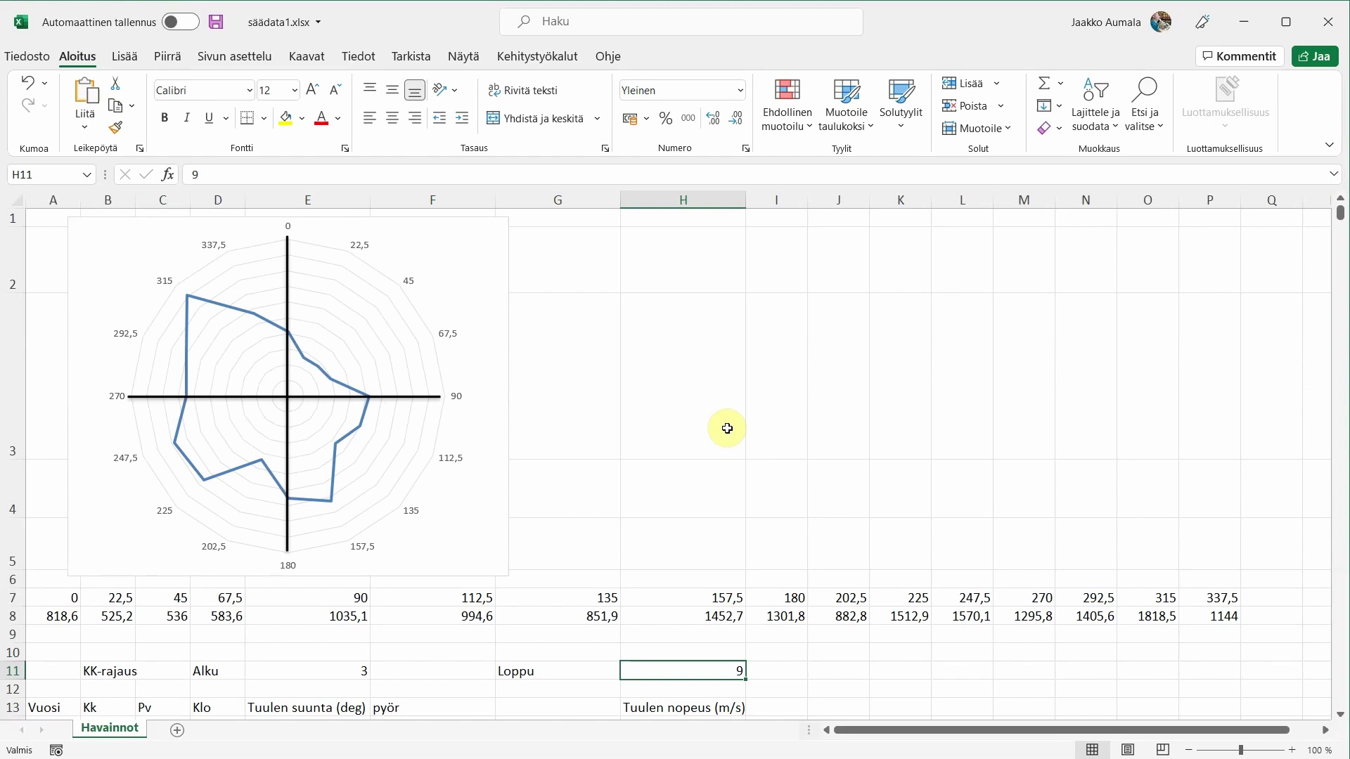
Settle on start month 5 and end month 8, reshaping the wind rose.
{"action": "key", "text": "Left"}
{"action": "key", "text": "Left"}
{"action": "key", "text": "Left"}
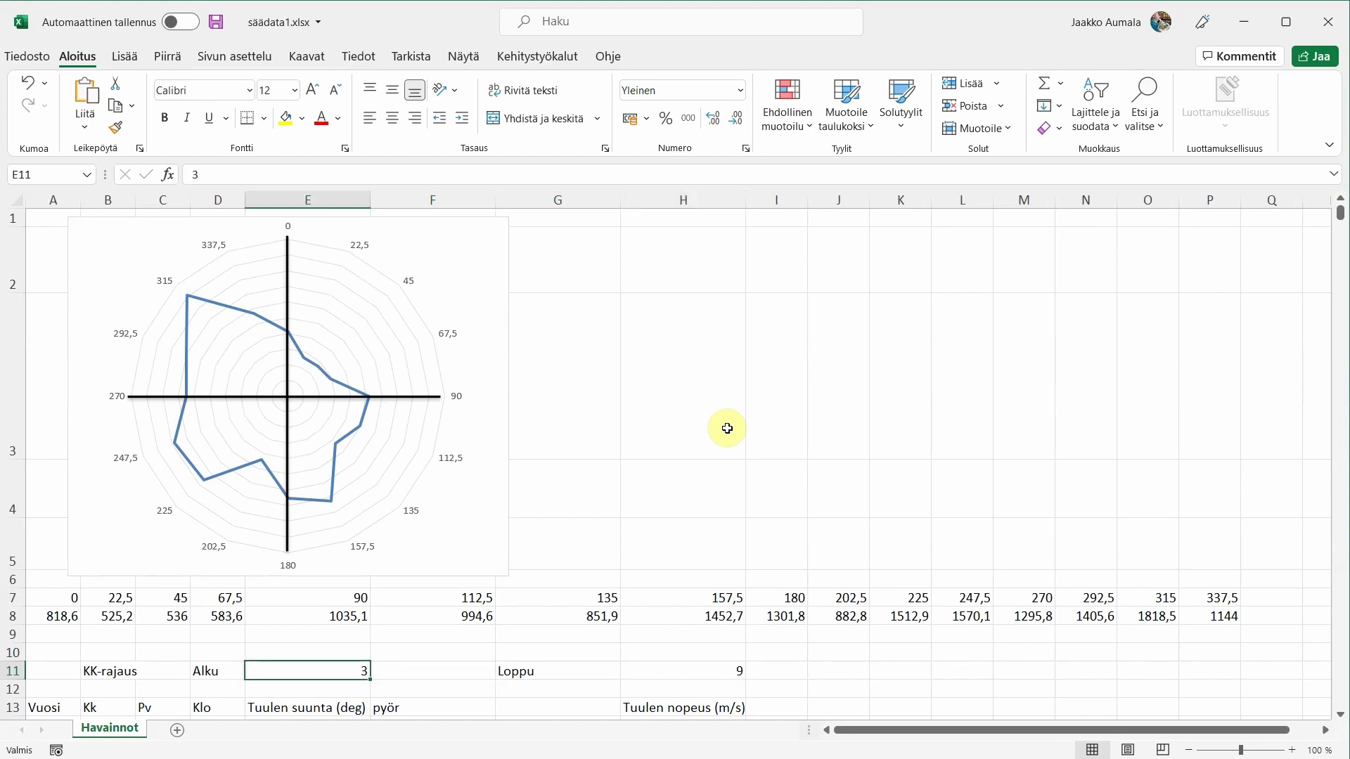
{"action": "type", "text": "5"}
{"action": "key", "text": "Right"}
{"action": "key", "text": "Right"}
{"action": "key", "text": "Right"}
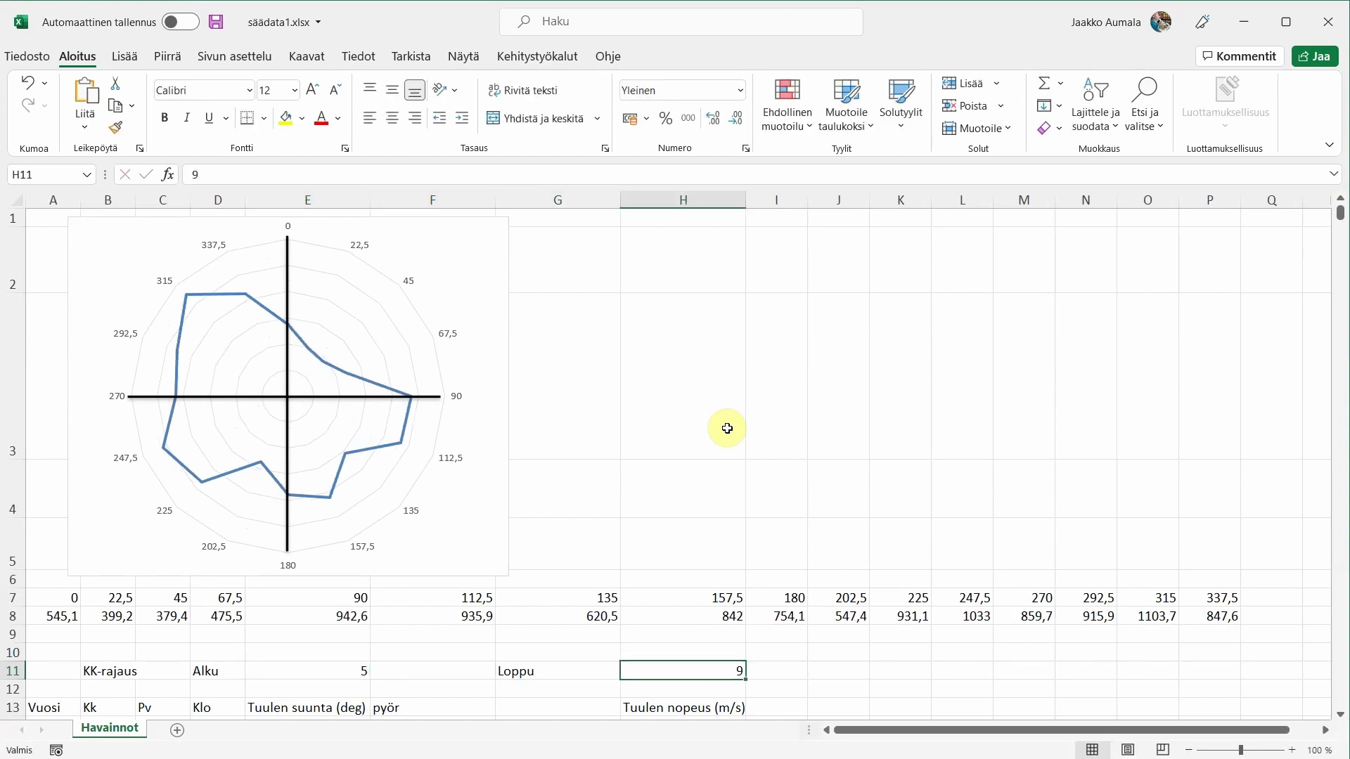
{"action": "type", "text": "8"}
{"action": "key", "text": "Left"}
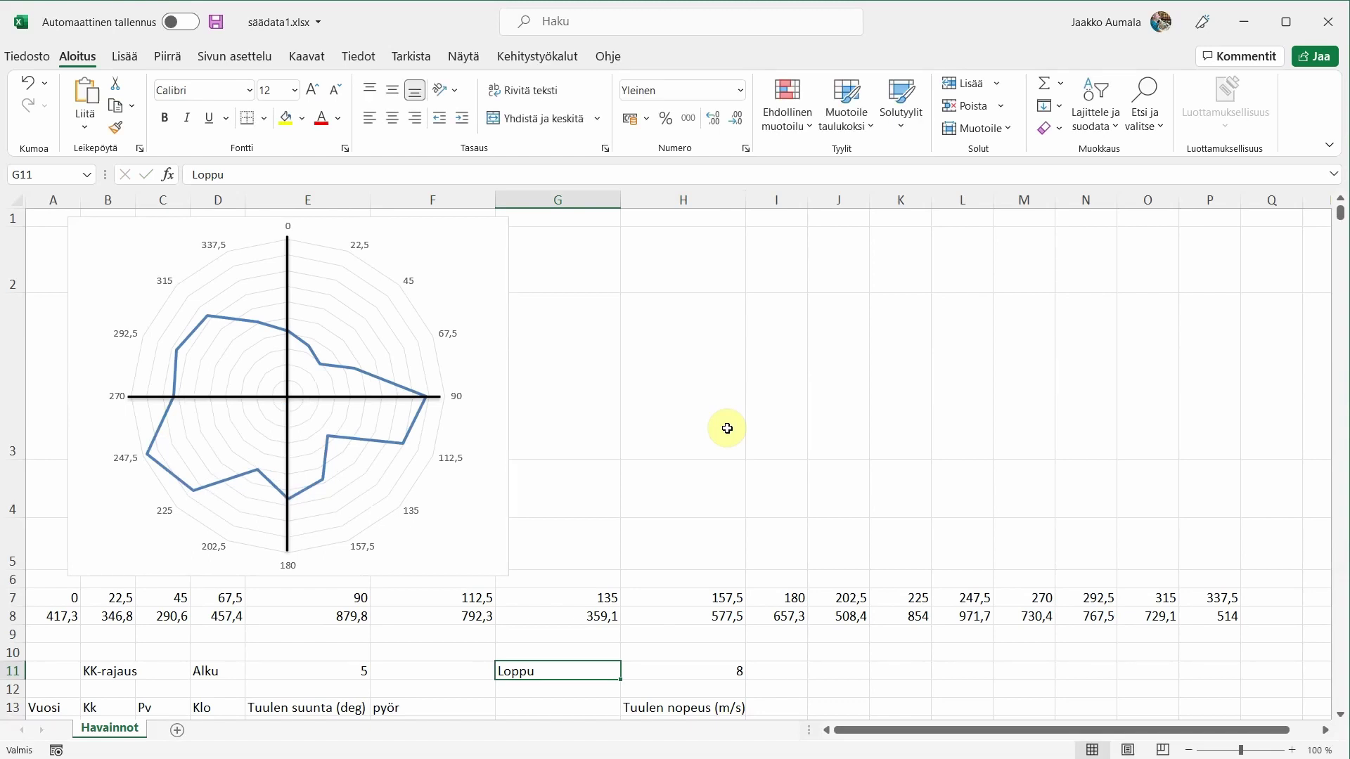